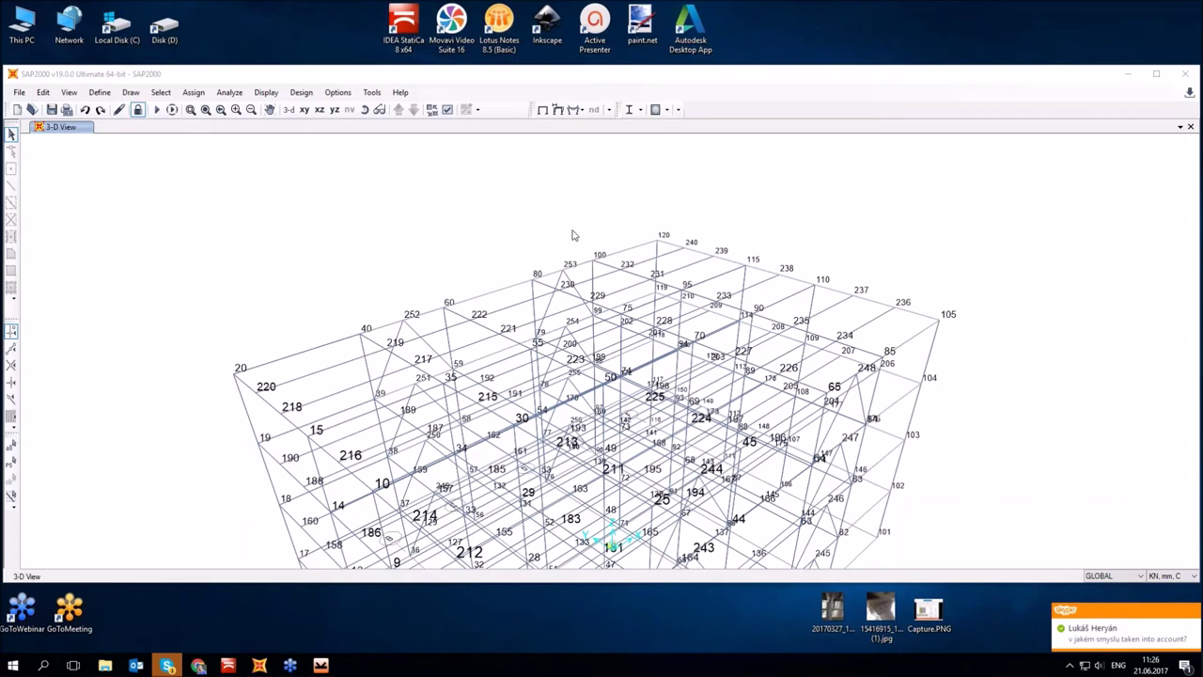
Step: Select joint 253 at the apex of the braces beneath the roof beam in the 3-D view
scroll(551, 250, up, 3)
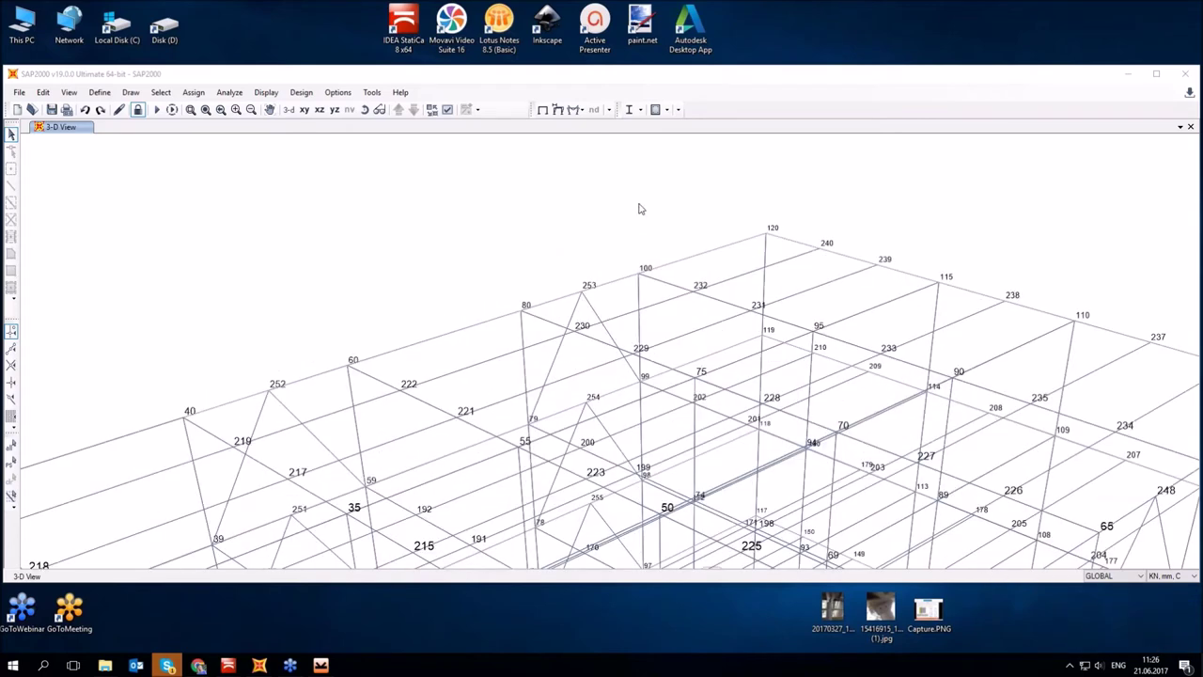
scroll(569, 259, up, 2)
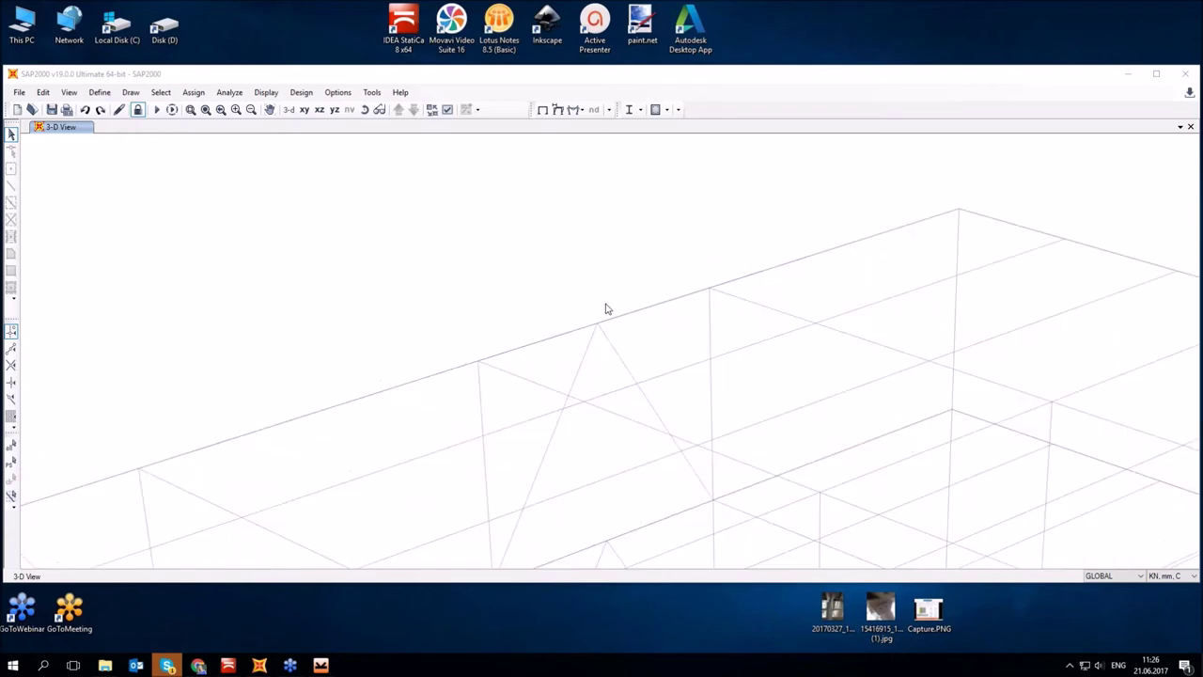
middle_drag(590, 269, 551, 194)
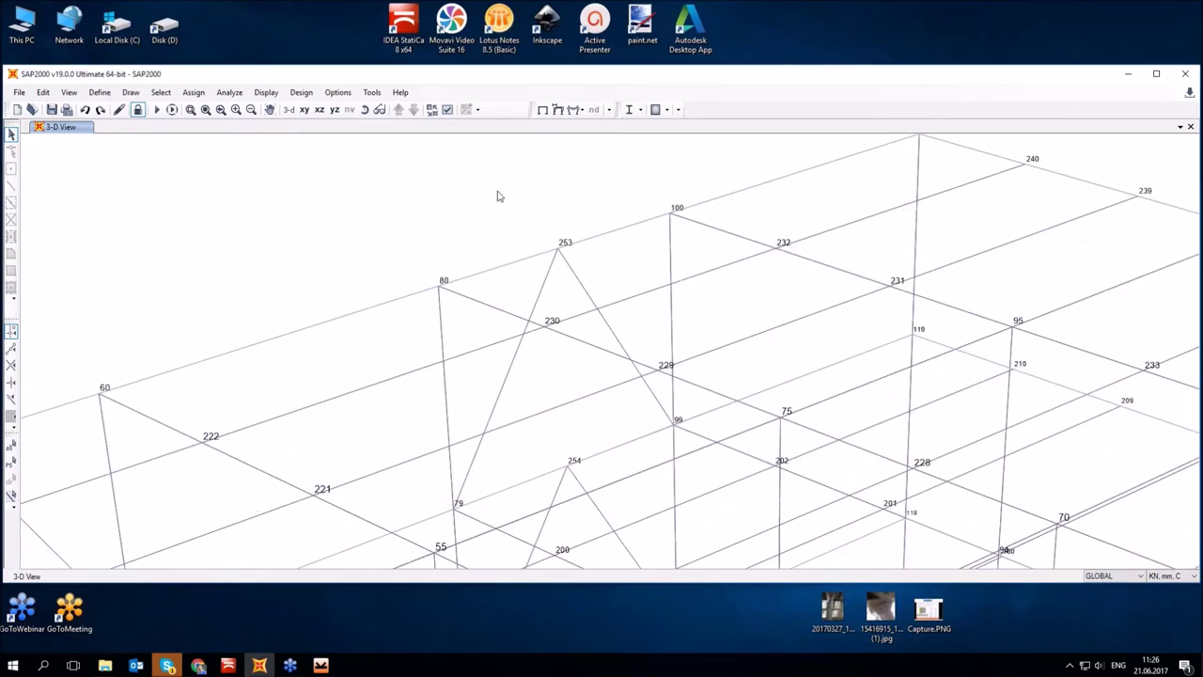
scroll(565, 281, down, 5)
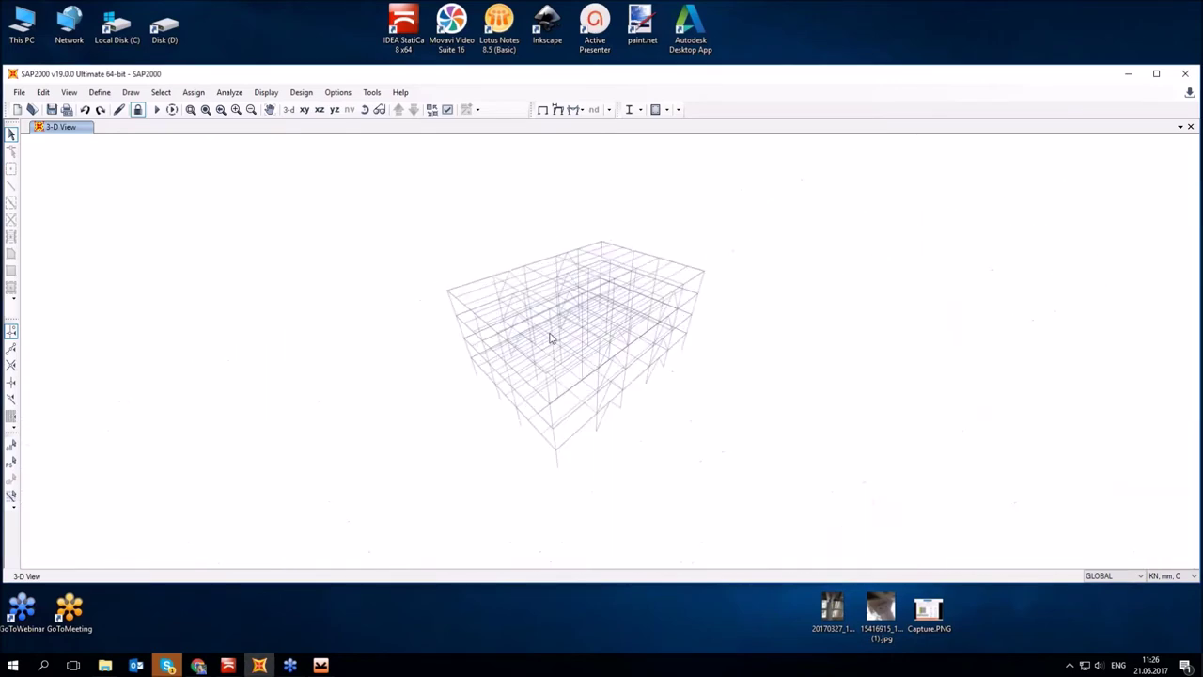
scroll(589, 236, up, 4)
scroll(574, 294, up, 6)
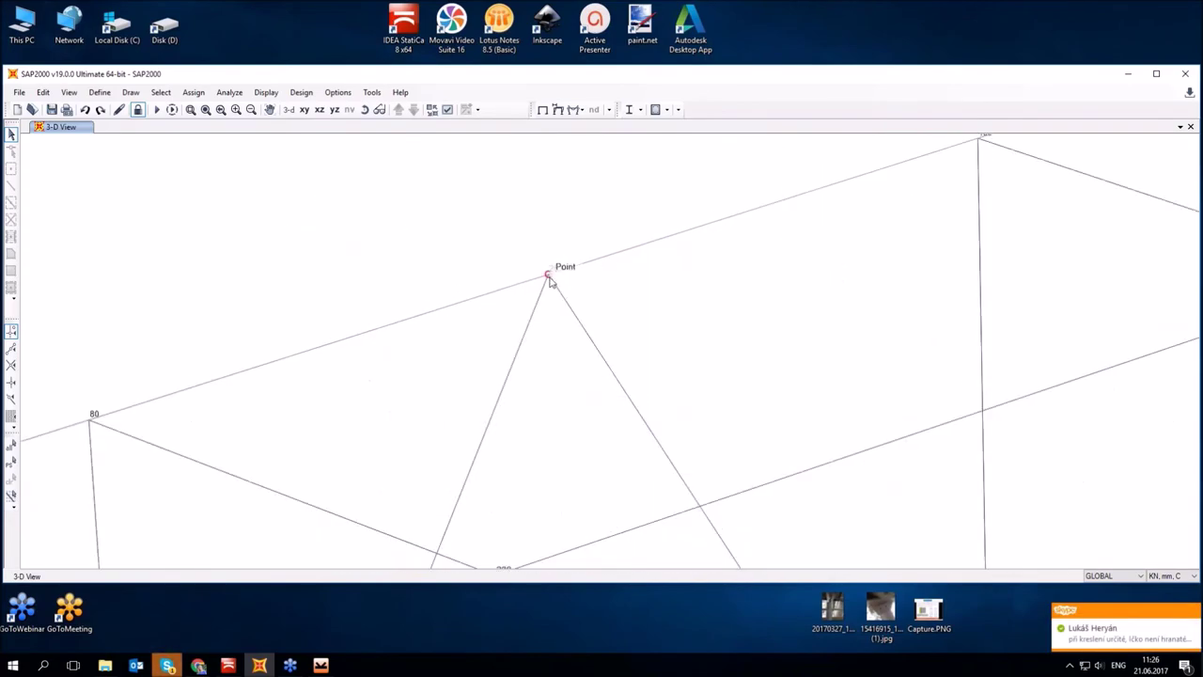
click(549, 274)
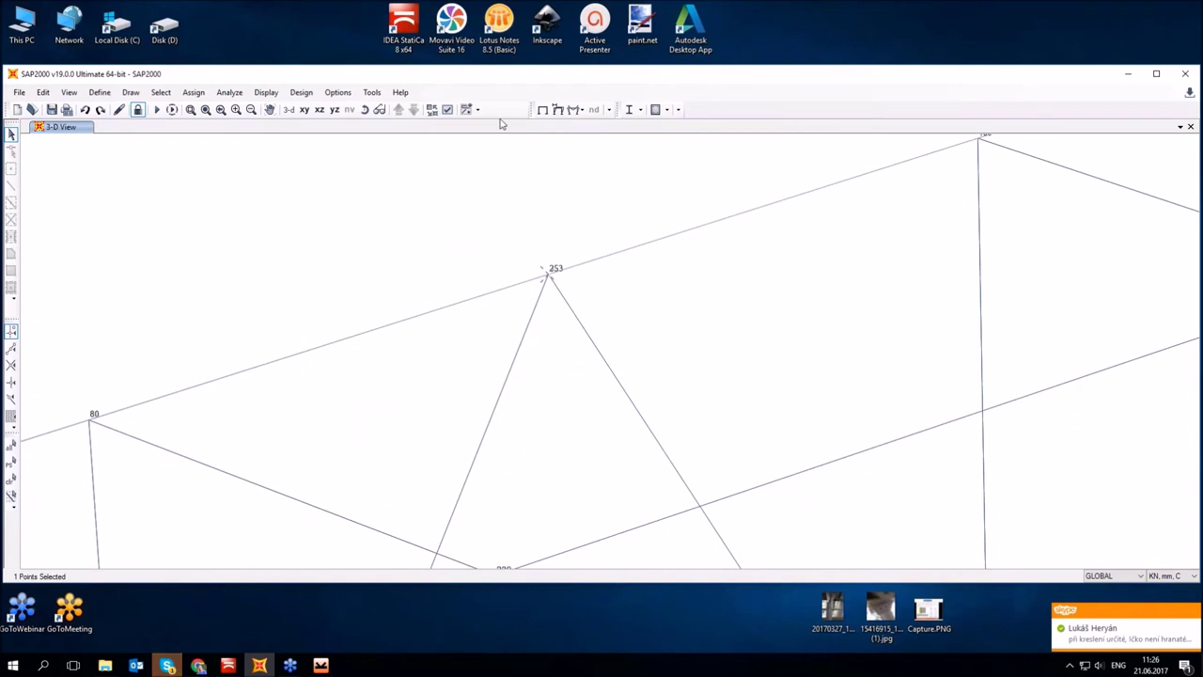
Step: Add the beam and the two diagonal braces meeting at joint 253 to the selection
click(338, 92)
click(372, 93)
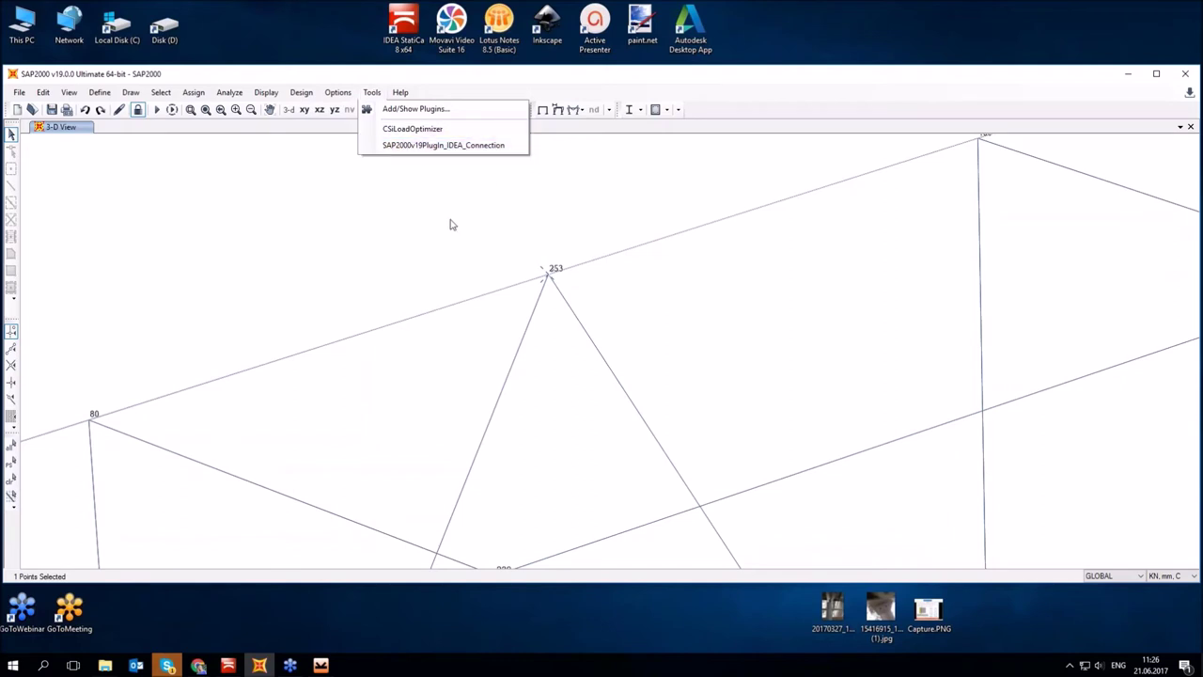
click(592, 289)
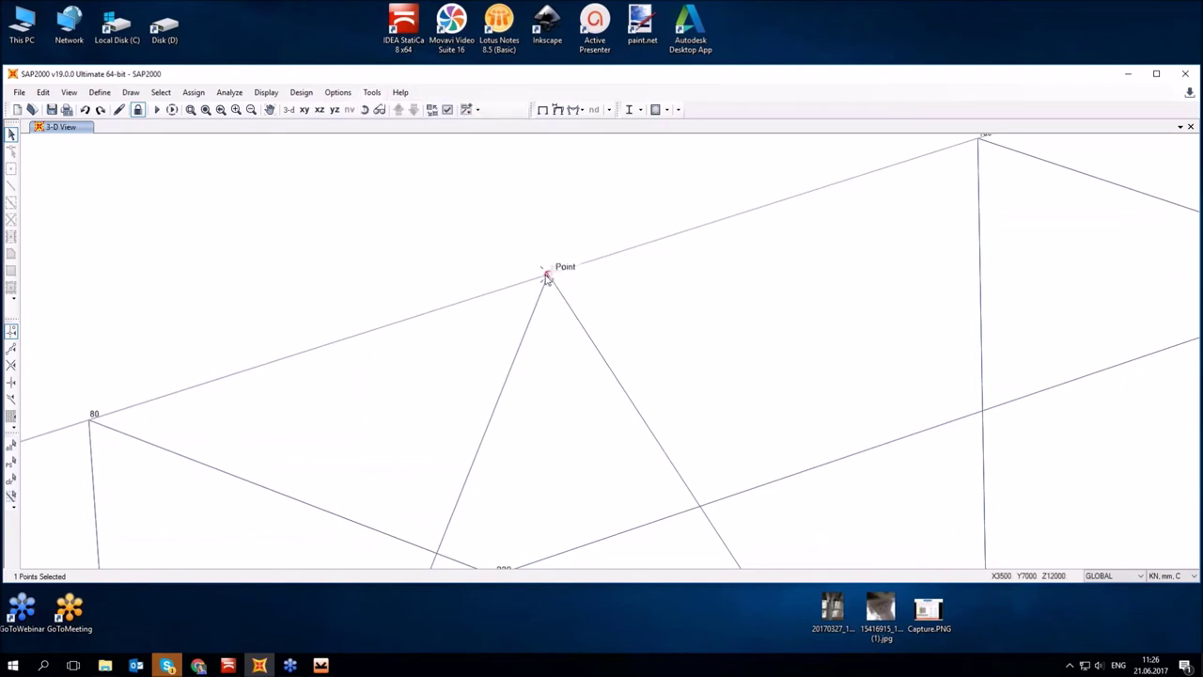
click(609, 255)
click(534, 315)
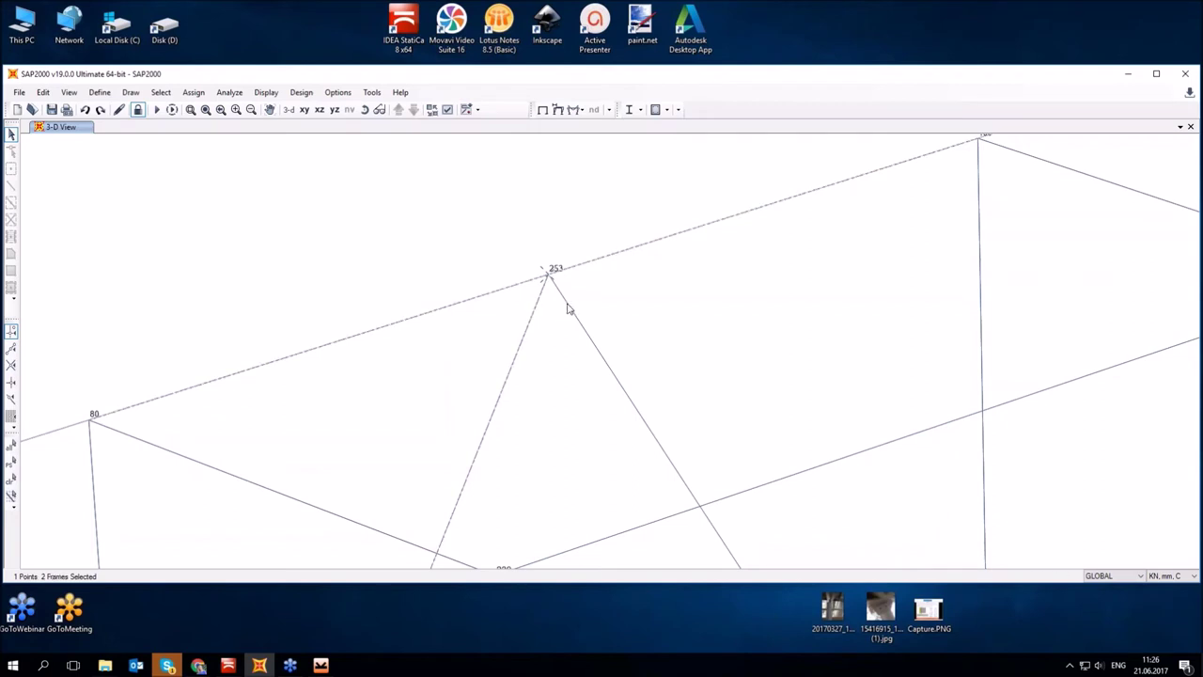
click(571, 312)
Step: Run the SAP2000v19PlugIn_IDEA_Connection plugin for the selected joint and members and agree to use it
click(373, 93)
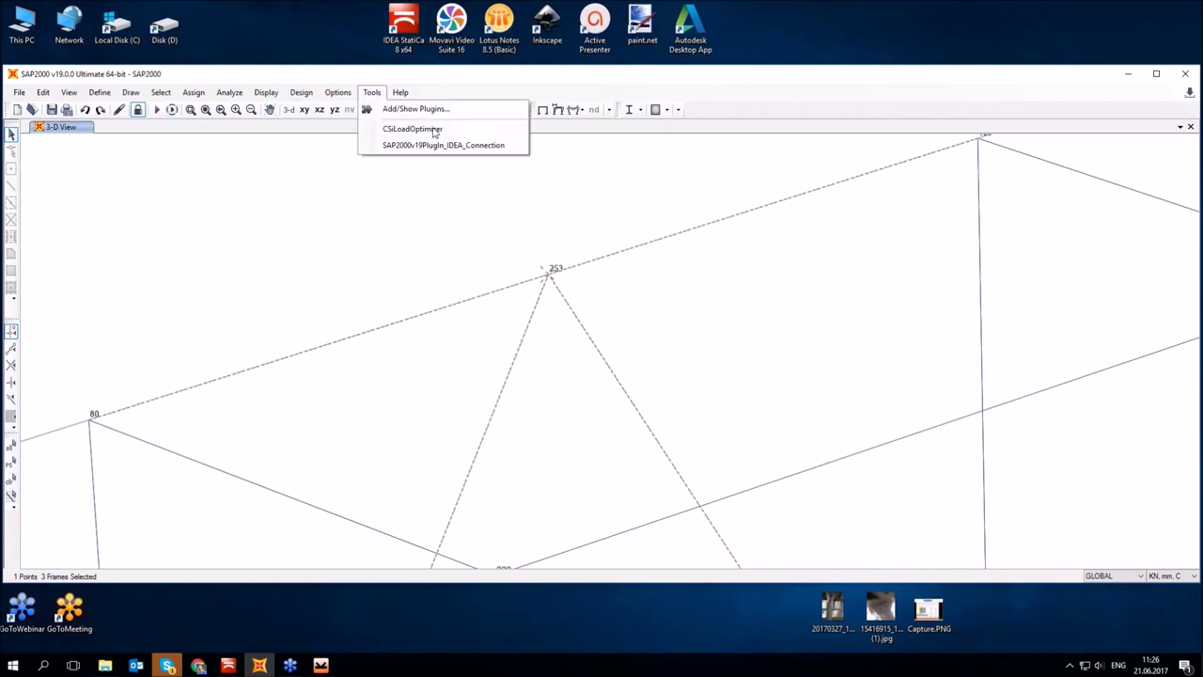
click(463, 146)
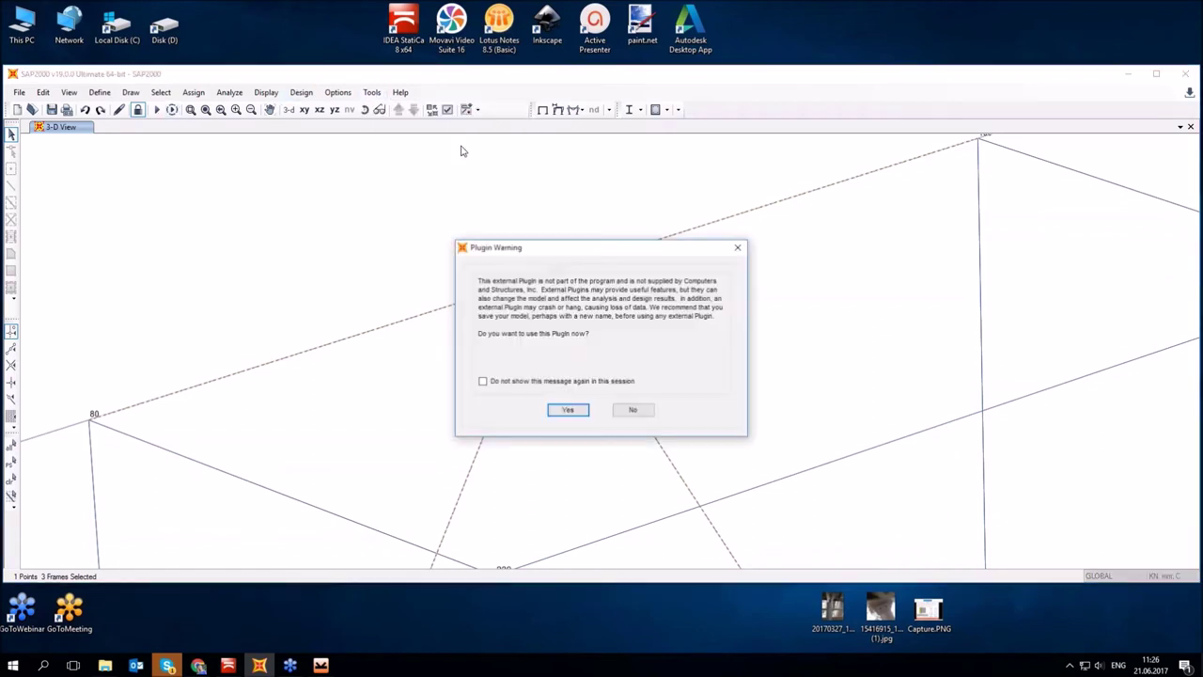
click(568, 411)
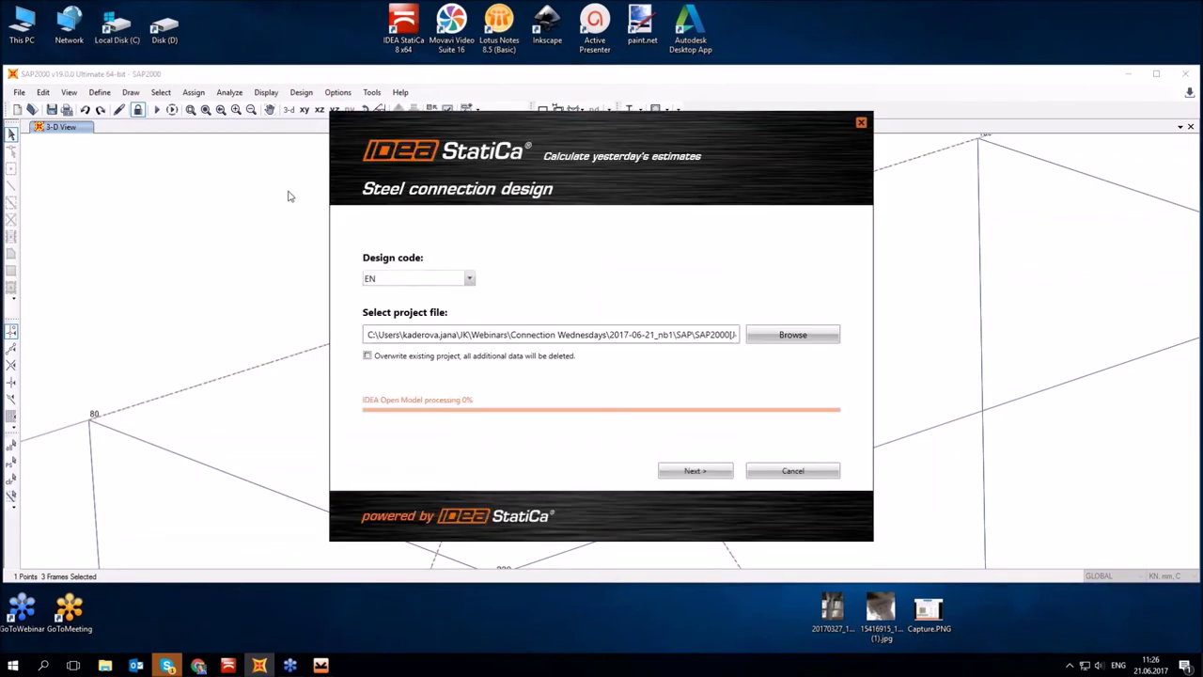
Step: Export the joint with design code EN, overwriting the existing project file
click(367, 356)
click(469, 278)
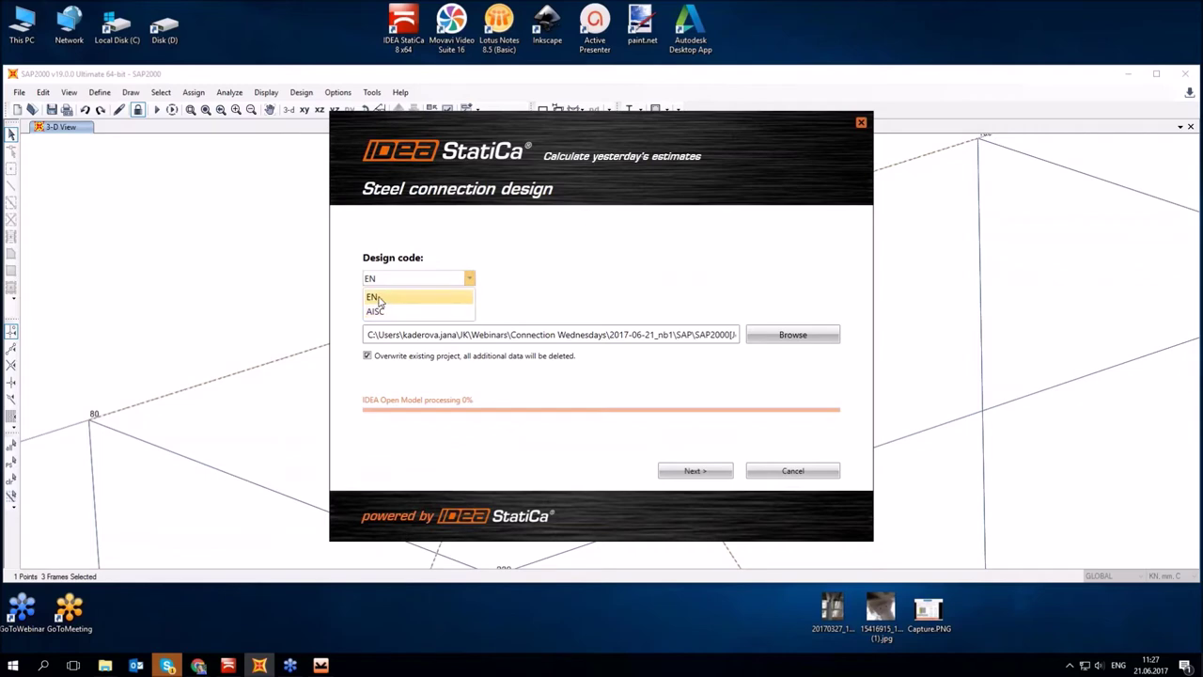
click(376, 297)
click(685, 472)
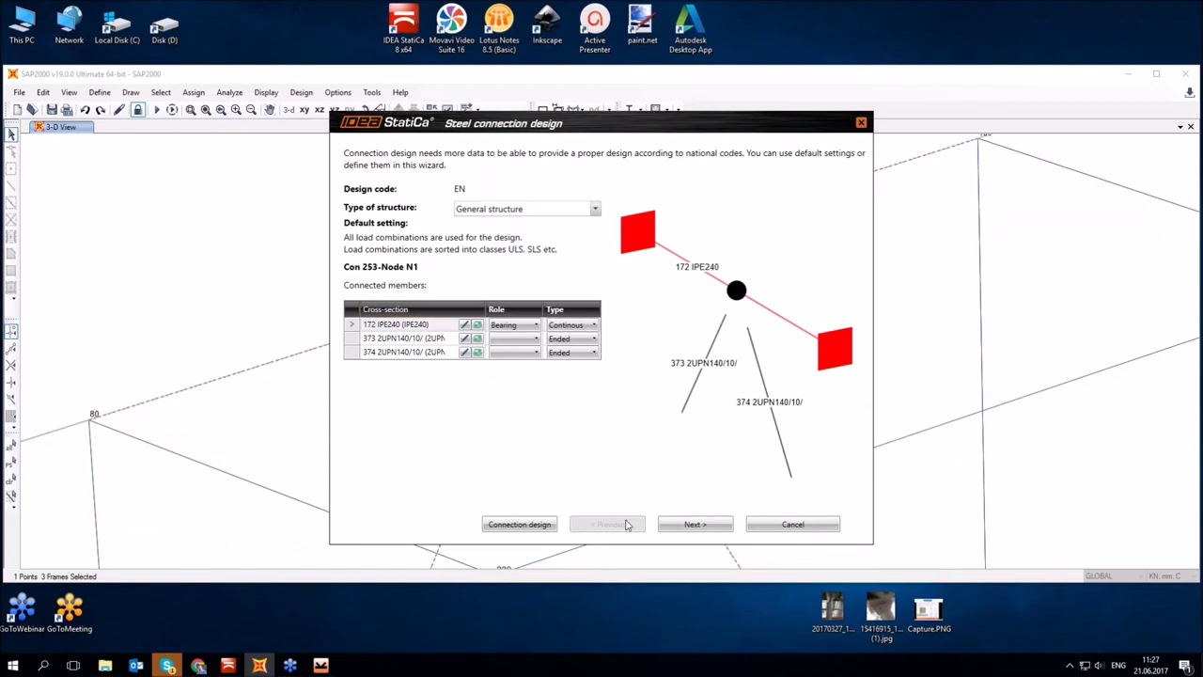
Step: Accept the default General structure type and load groups, and open the joint in Connection design
click(696, 525)
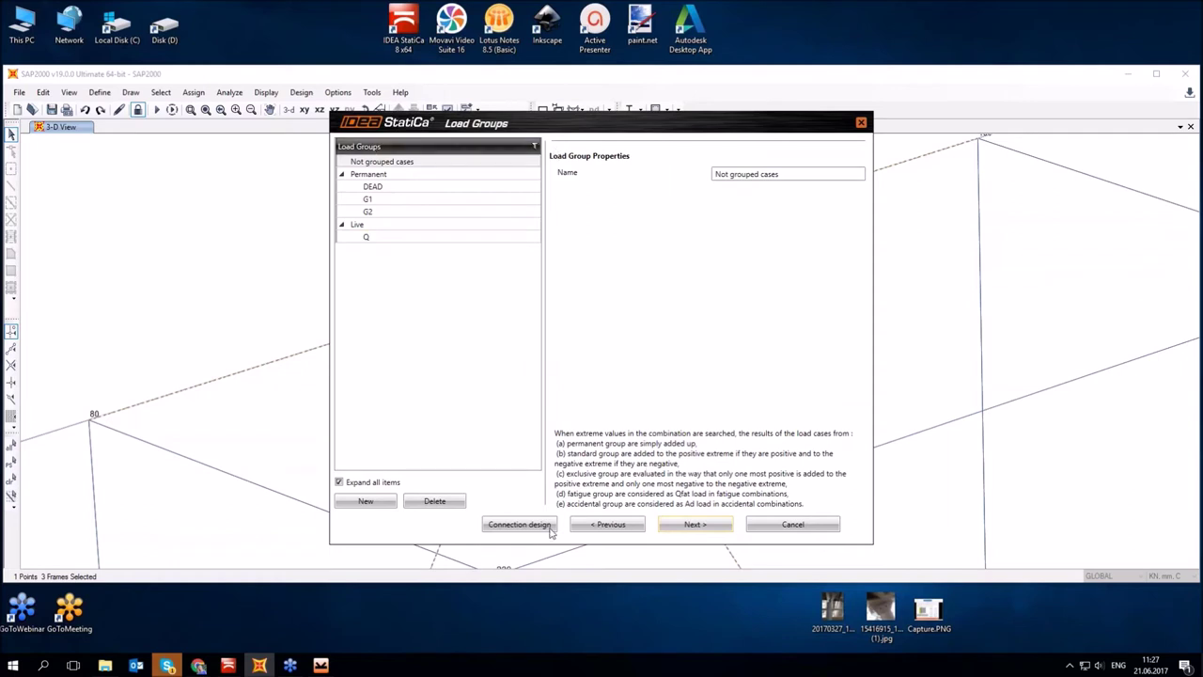
click(518, 524)
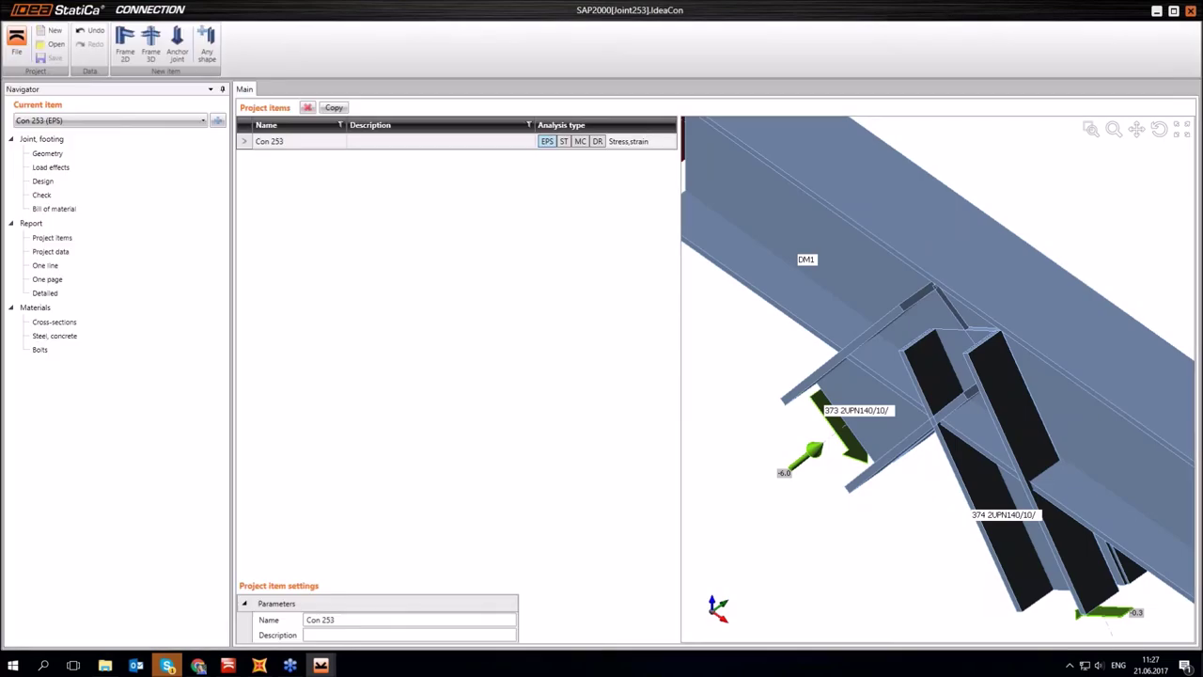
right_drag(992, 353, 1109, 401)
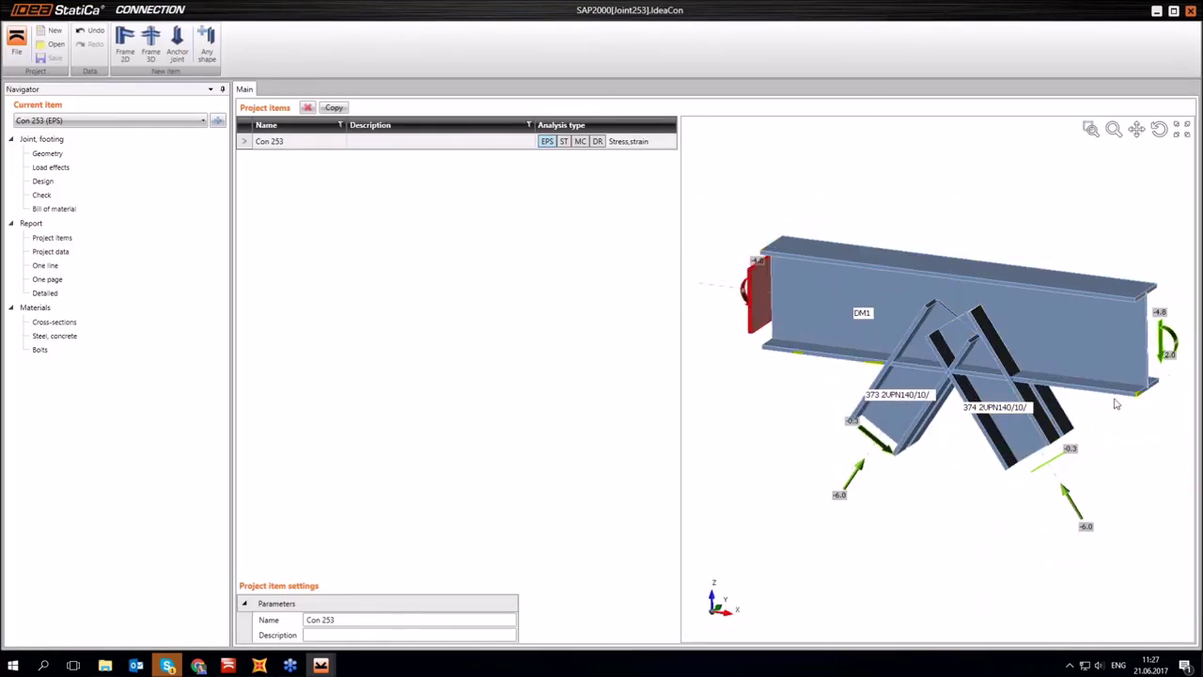
Step: Review the imported member geometry and go through the list of load effects with their internal forces
click(49, 154)
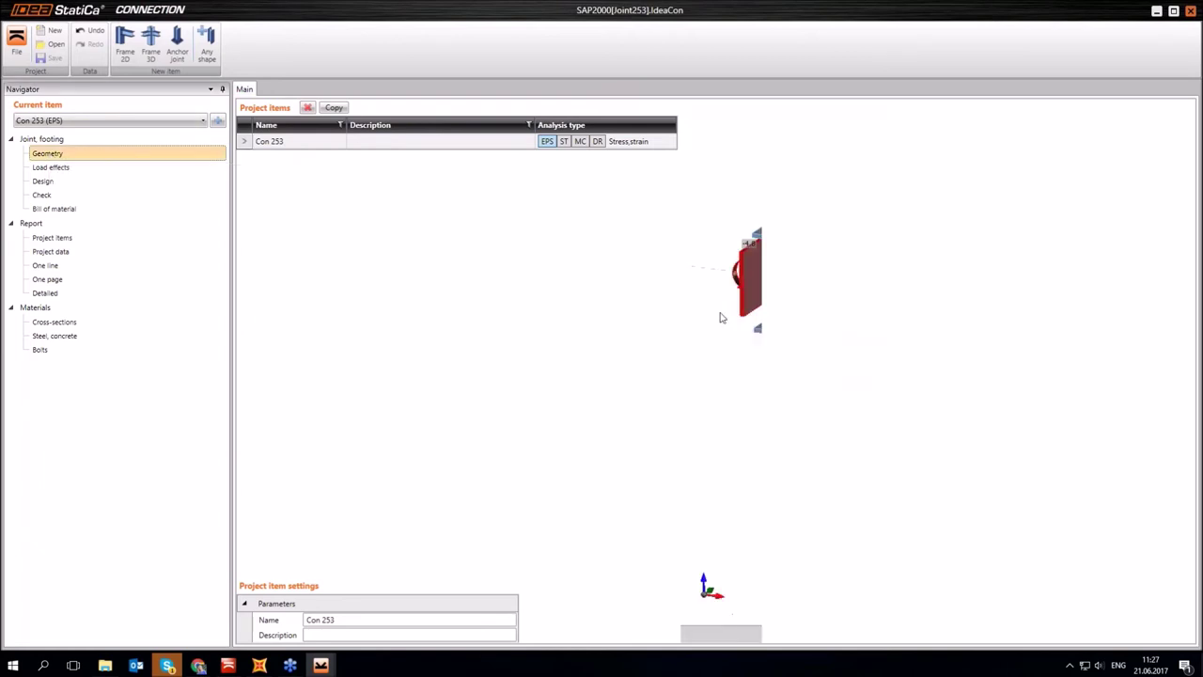
right_drag(1005, 329, 1017, 350)
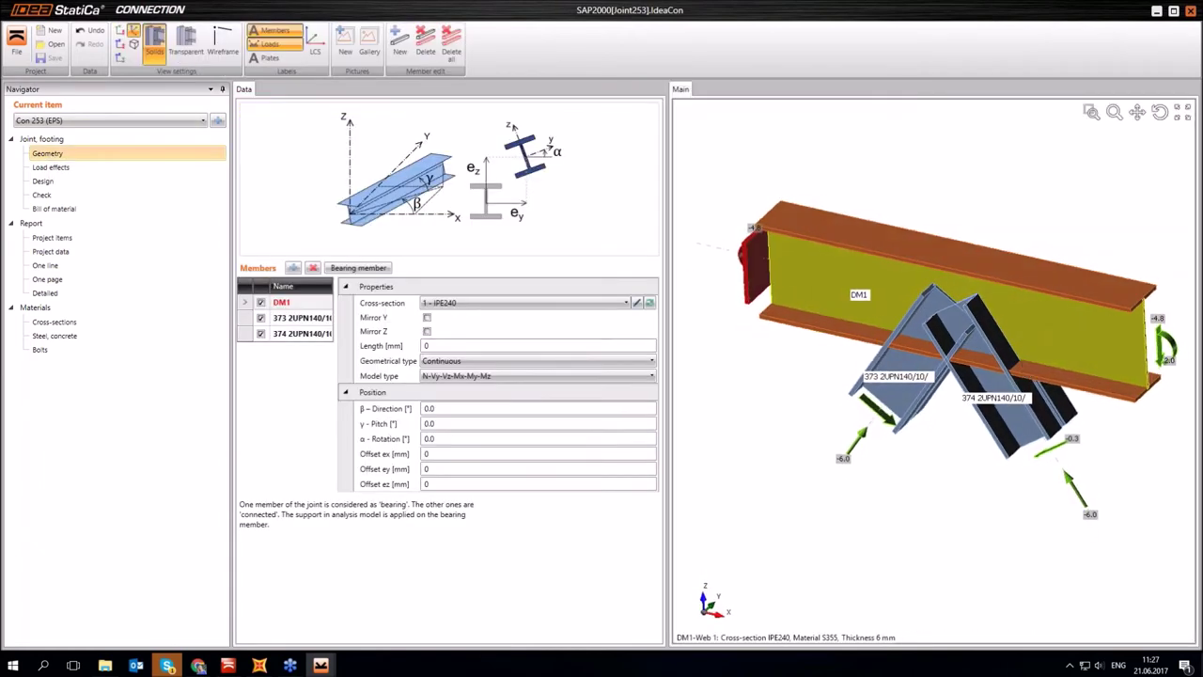
click(47, 167)
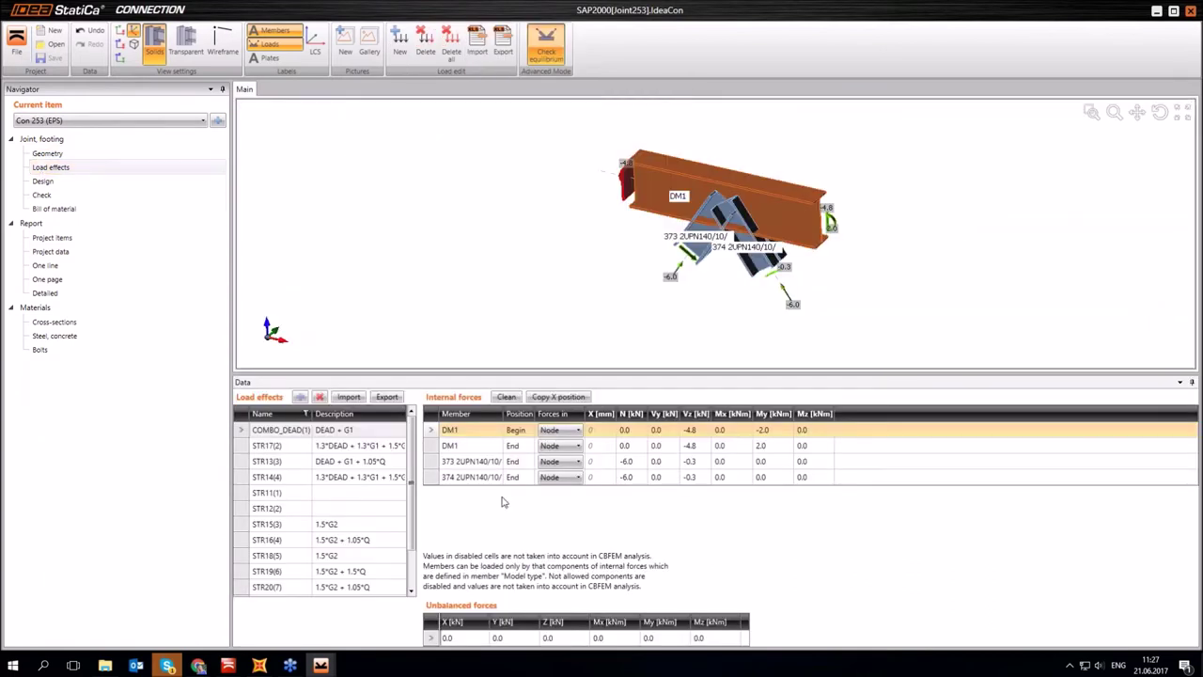
scroll(305, 466, down, 1)
scroll(305, 467, up, 1)
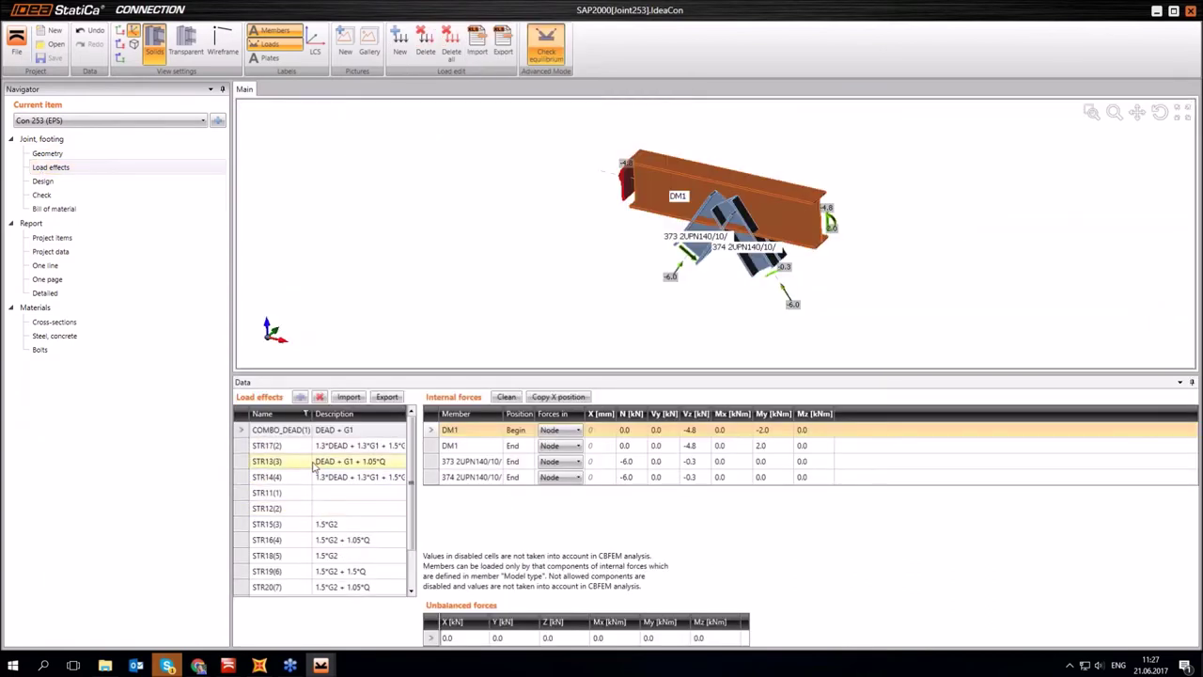
scroll(349, 476, down, 1)
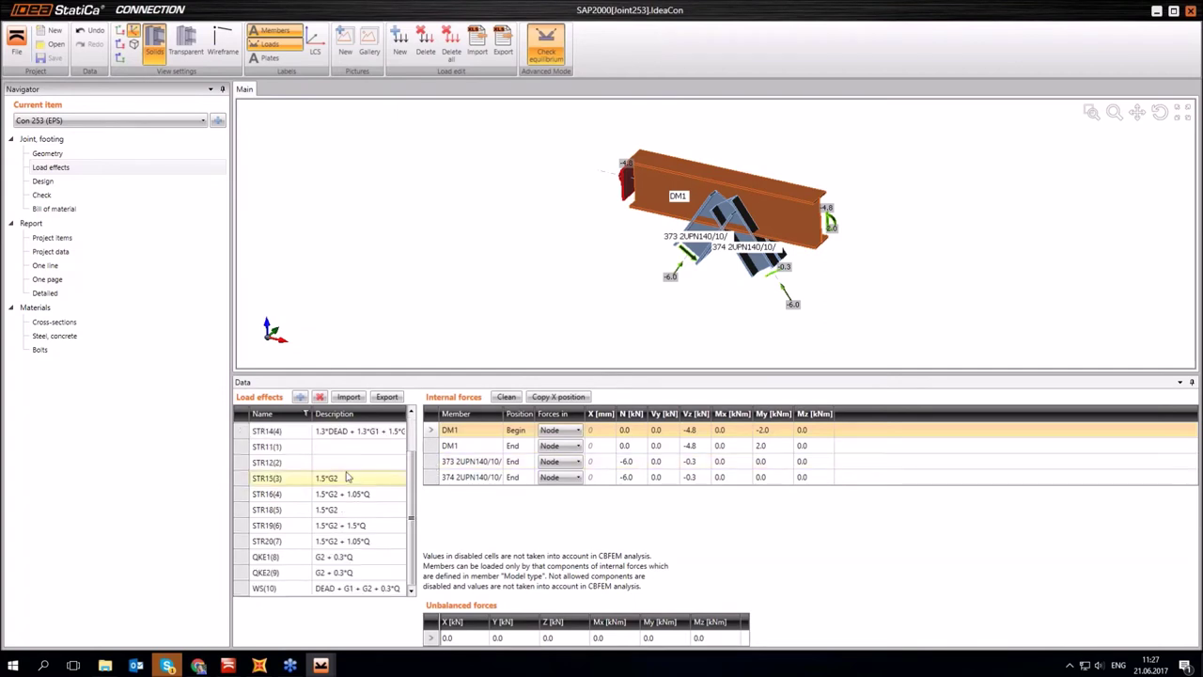
scroll(277, 572, up, 1)
scroll(277, 571, down, 1)
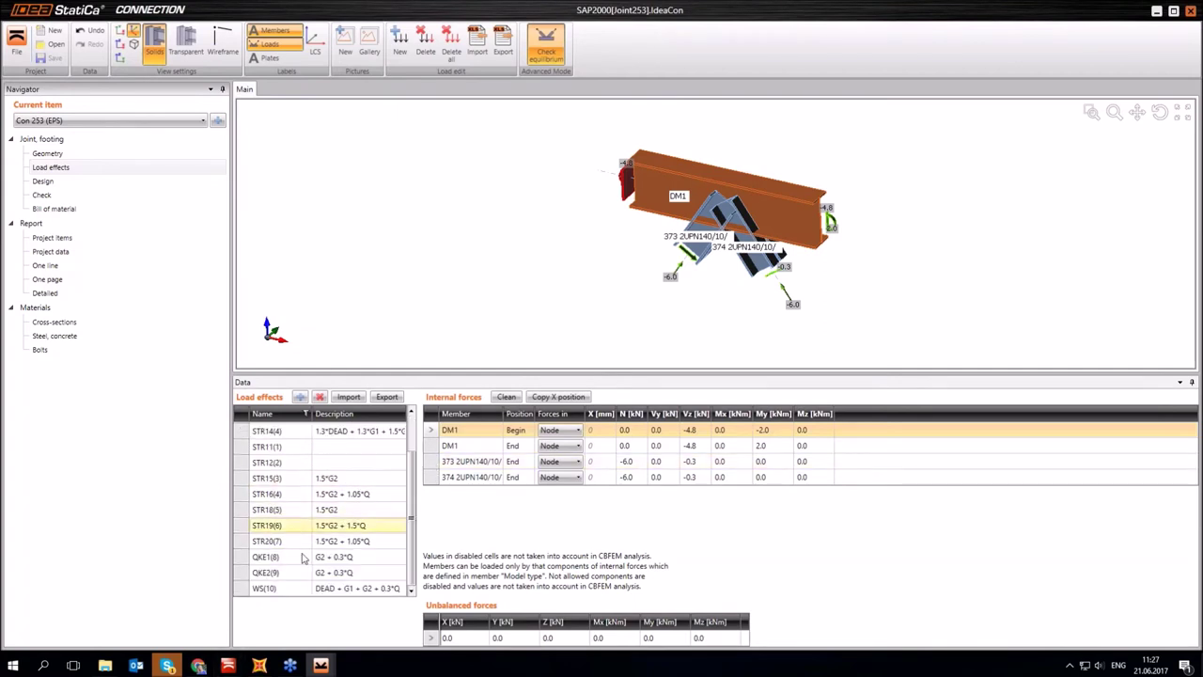
Step: Delete the load effects from WS(10) back through STR15(3), leaving STR12(2) as the last entry
click(242, 589)
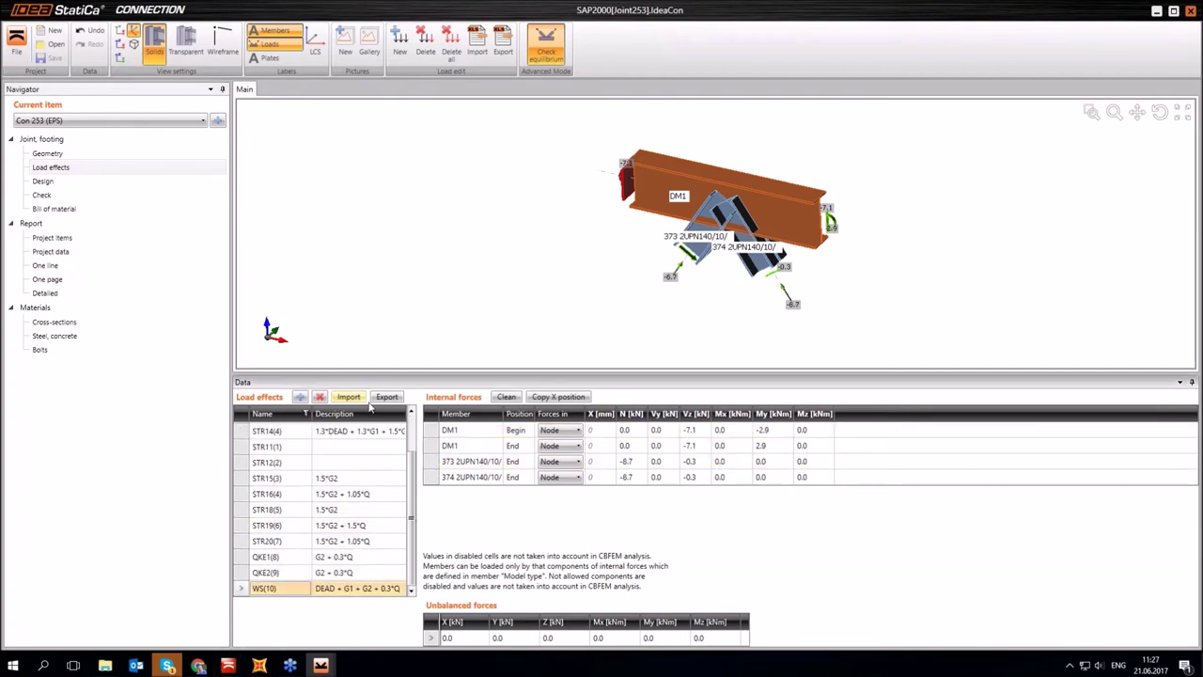
click(320, 397)
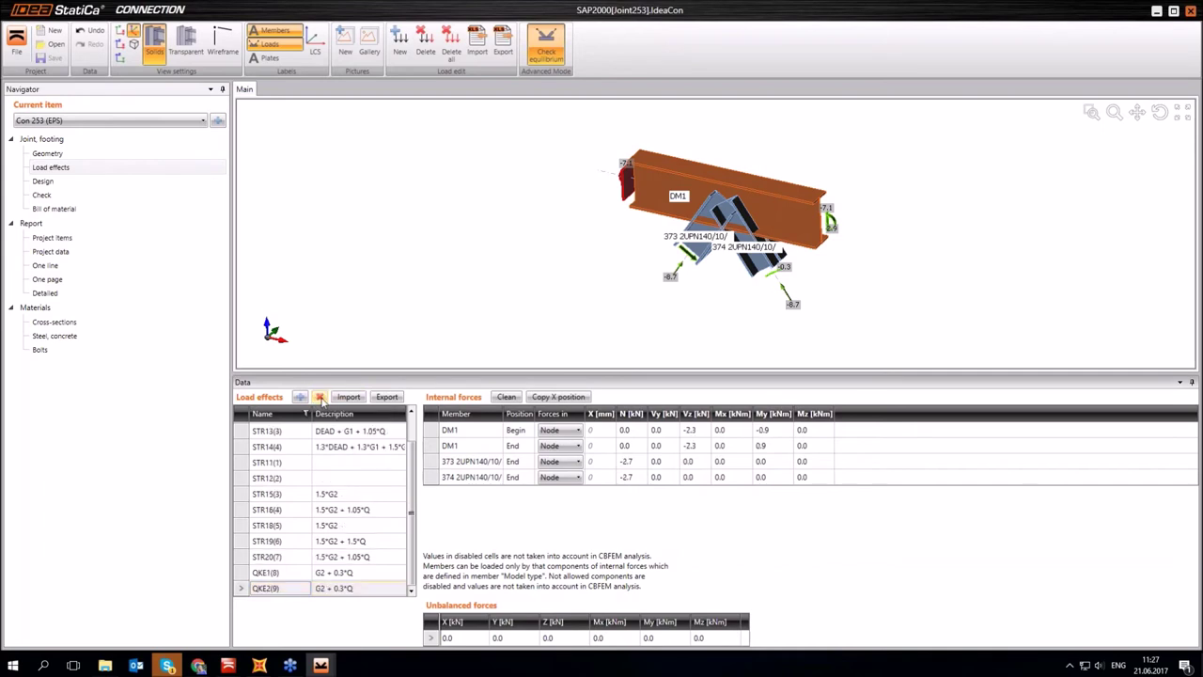
click(319, 397)
click(320, 397)
click(319, 397)
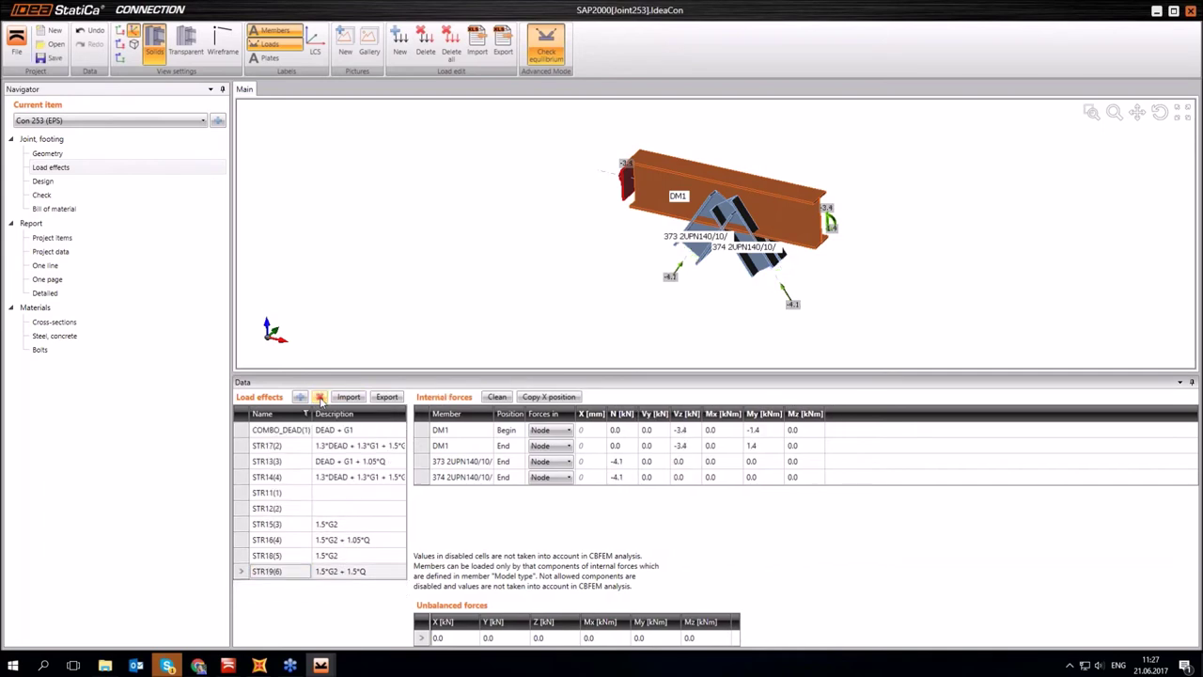
click(319, 397)
click(319, 397)
click(319, 397)
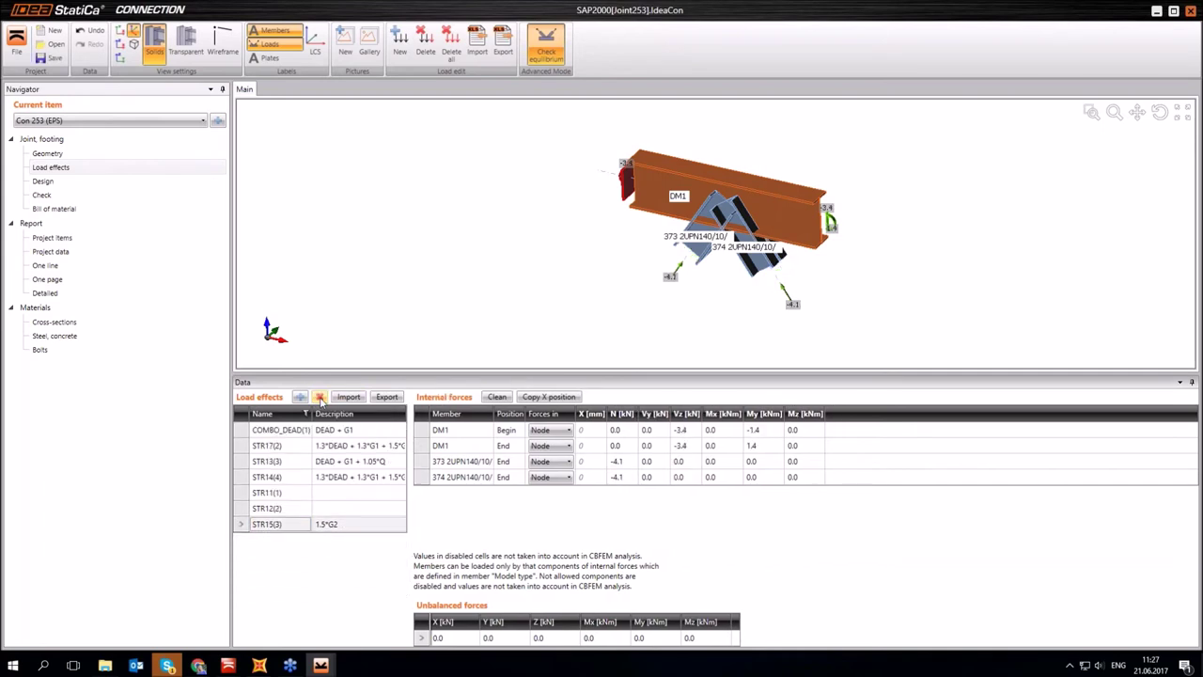
click(320, 397)
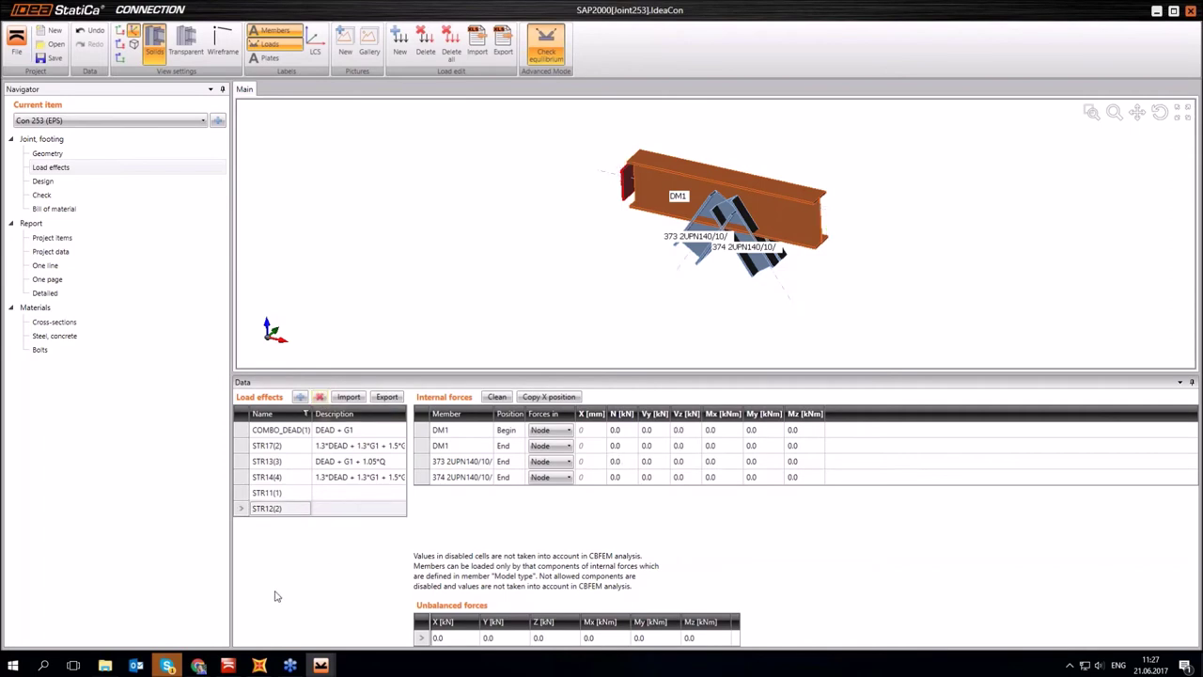
Step: In the joint geometry, try a length of 500 mm for bearing member DM1 and reset it to 0
click(43, 156)
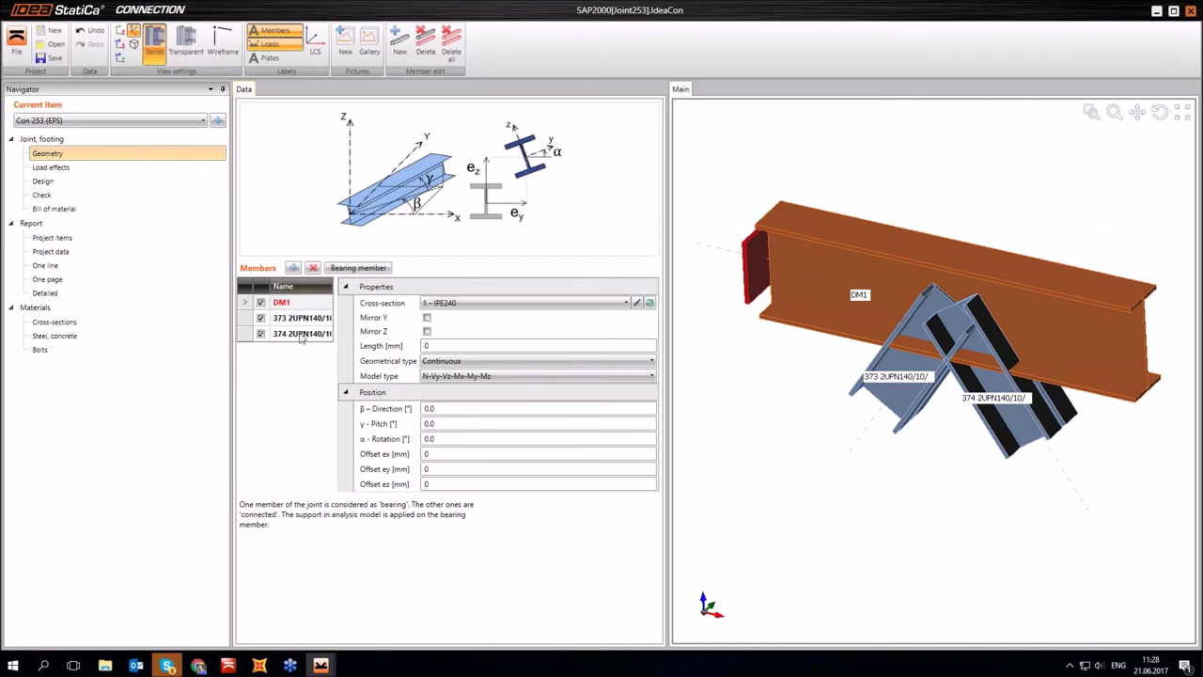
click(439, 346)
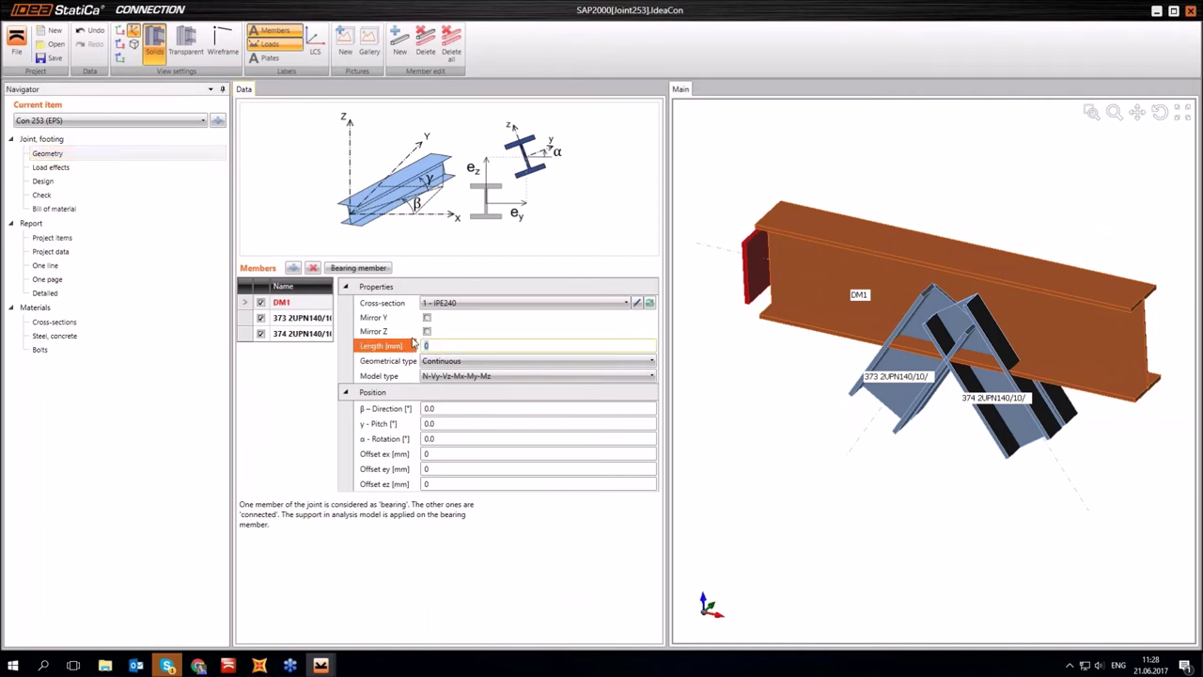
key(Tab)
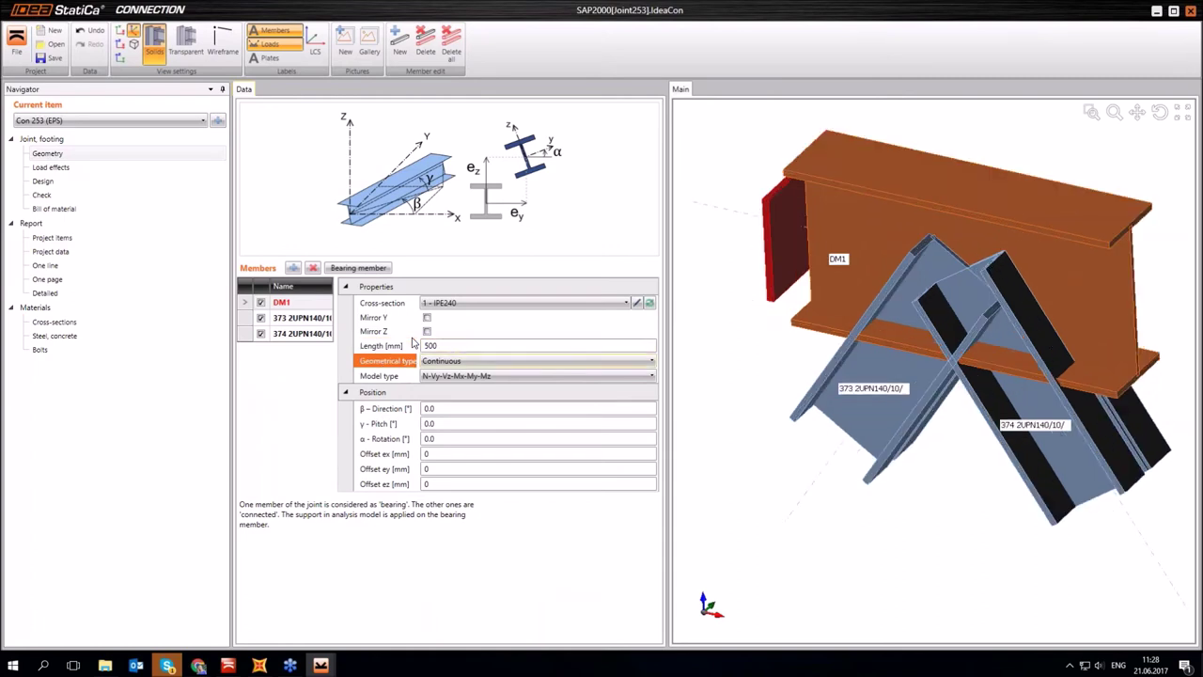
click(432, 346)
text(0)
key(Tab)
Step: Set the length of both diagonal members, 373 and 374, to 500 mm
click(293, 318)
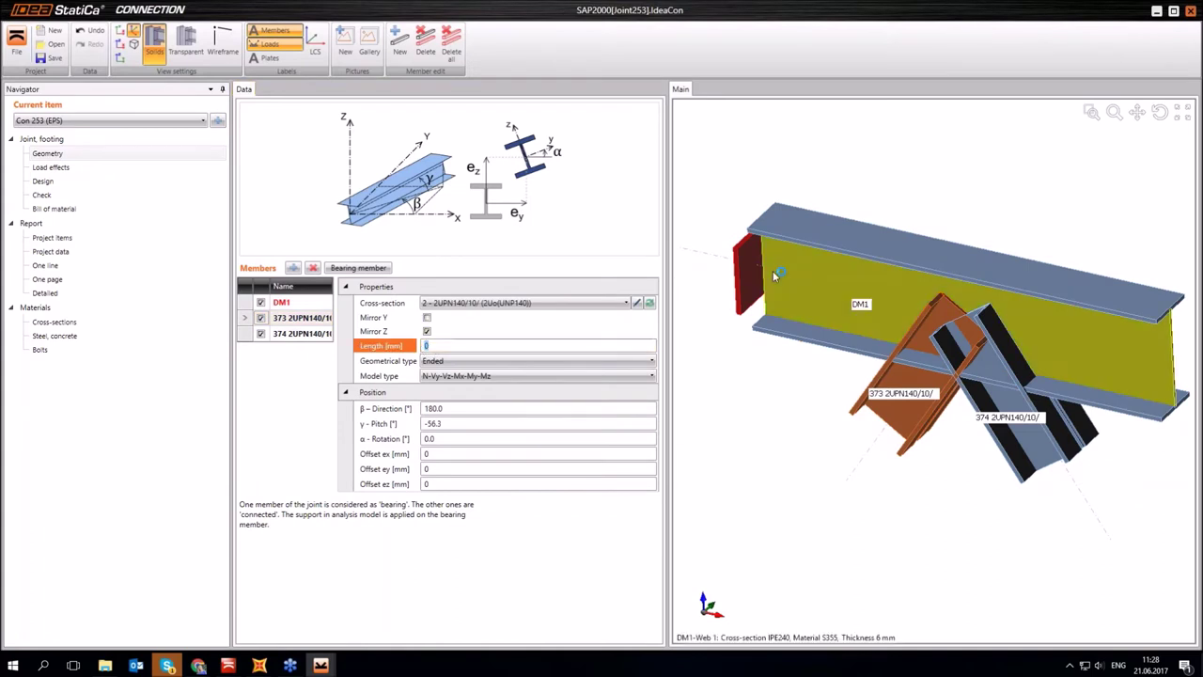
text(500)
key(Tab)
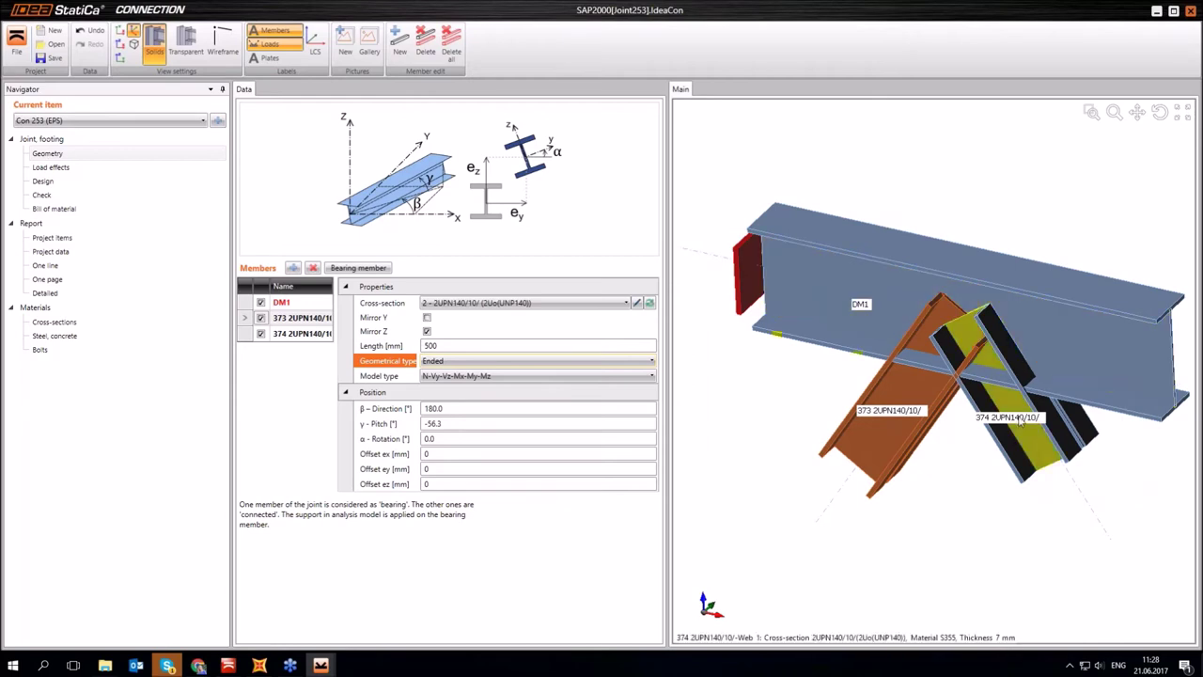
click(243, 333)
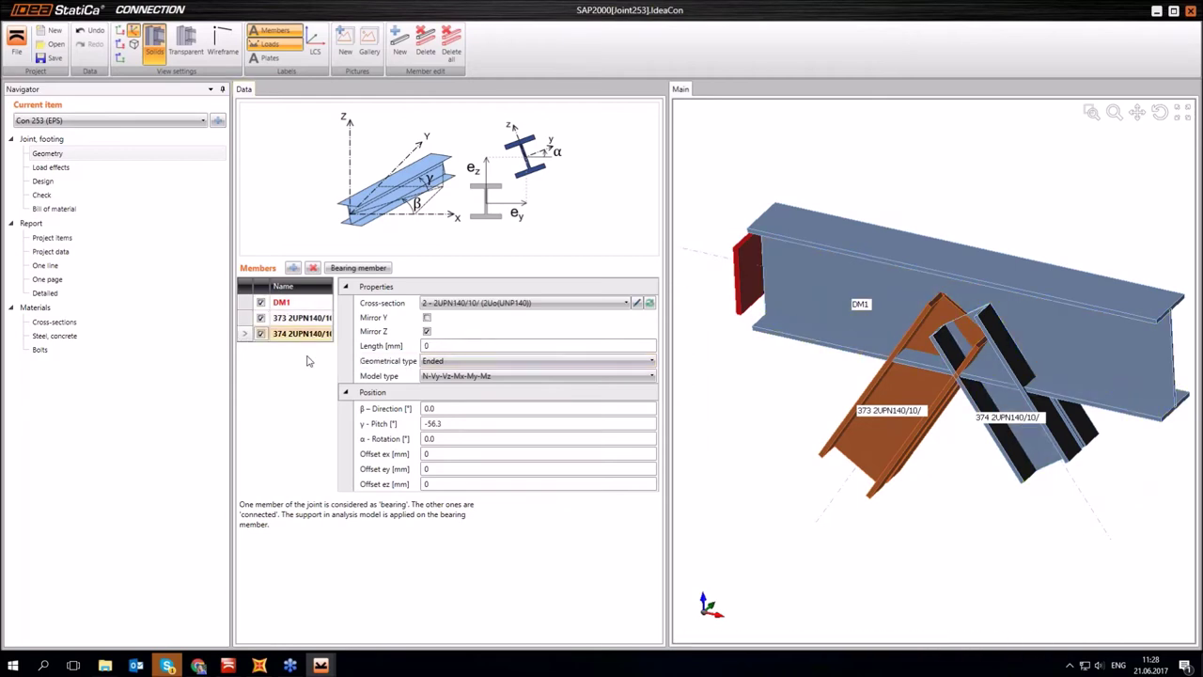
click(427, 346)
text(500)
key(Tab)
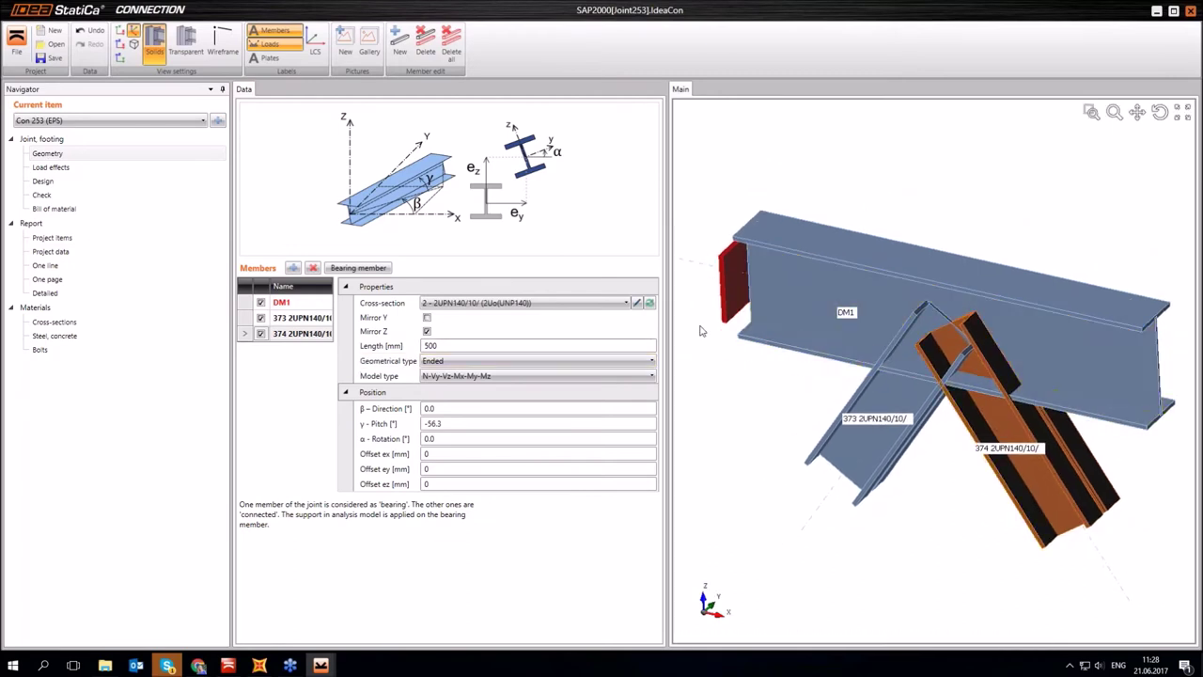
click(246, 302)
click(244, 334)
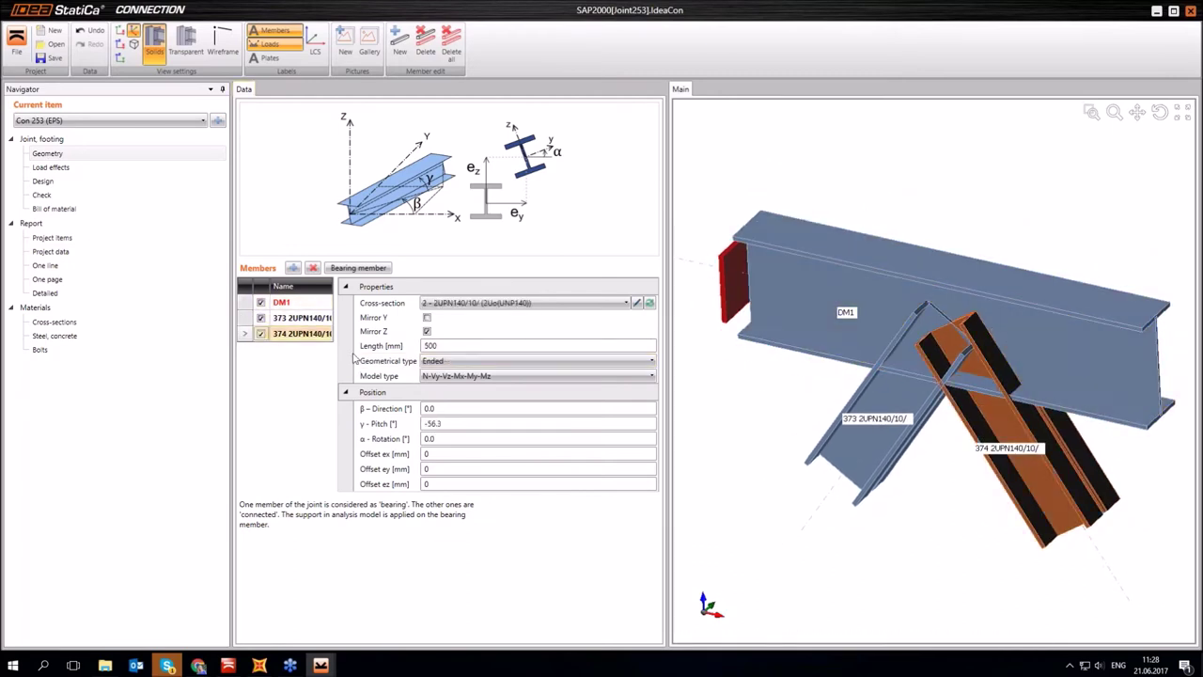
right_drag(926, 353, 903, 390)
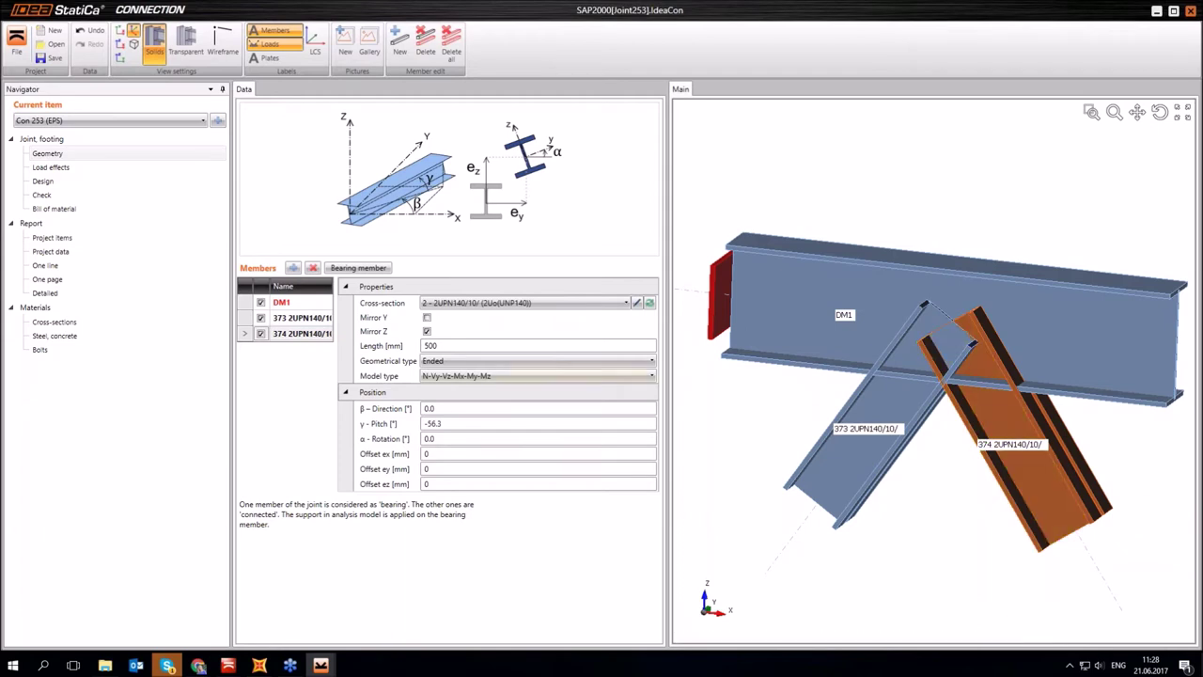
Step: Add a stiffening plate in the joint design with B1 and B2 widths of 260 mm and an H1 height of 215 mm
click(43, 183)
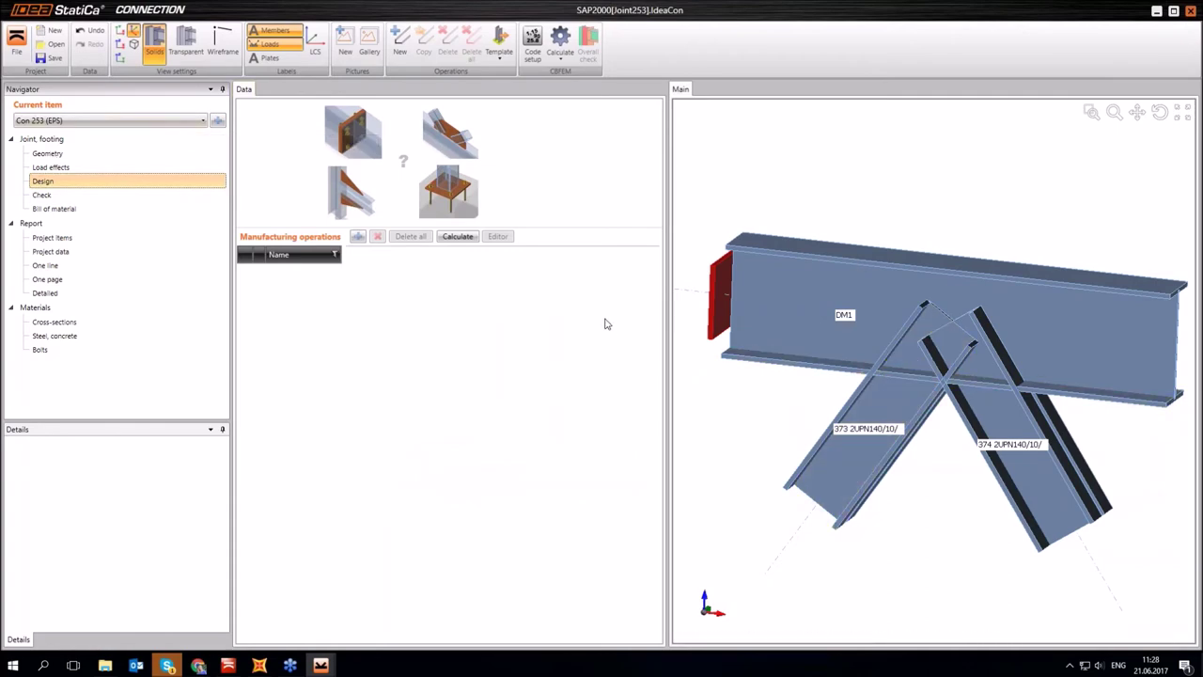
click(360, 238)
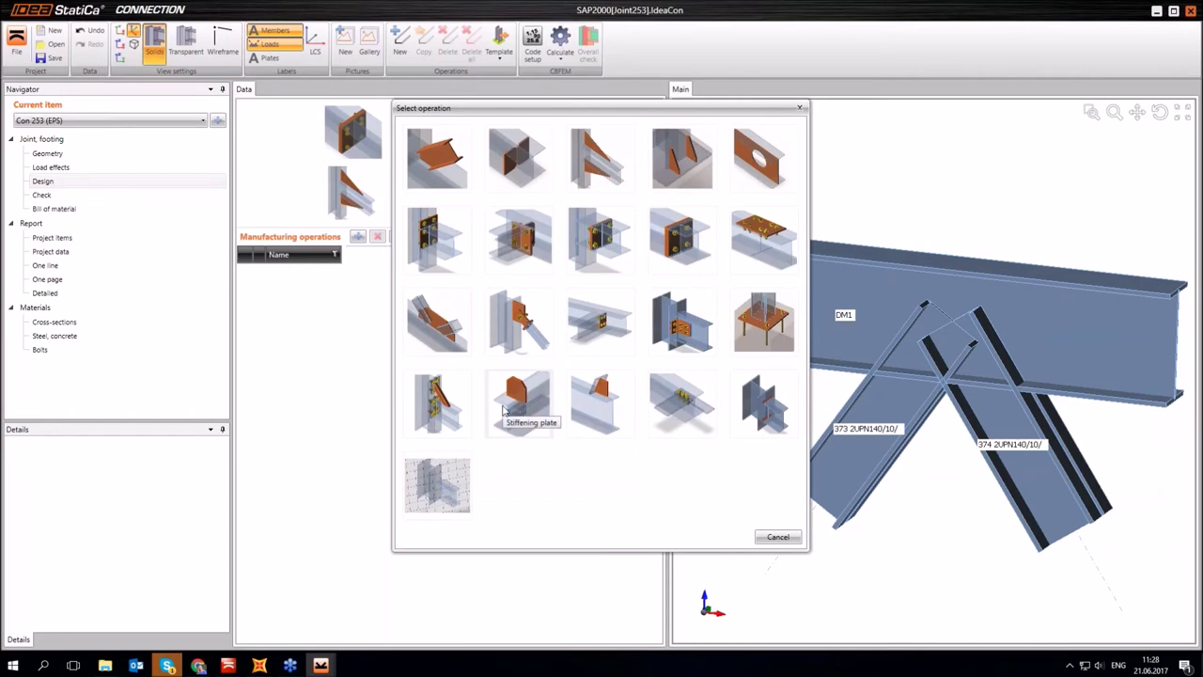
click(505, 411)
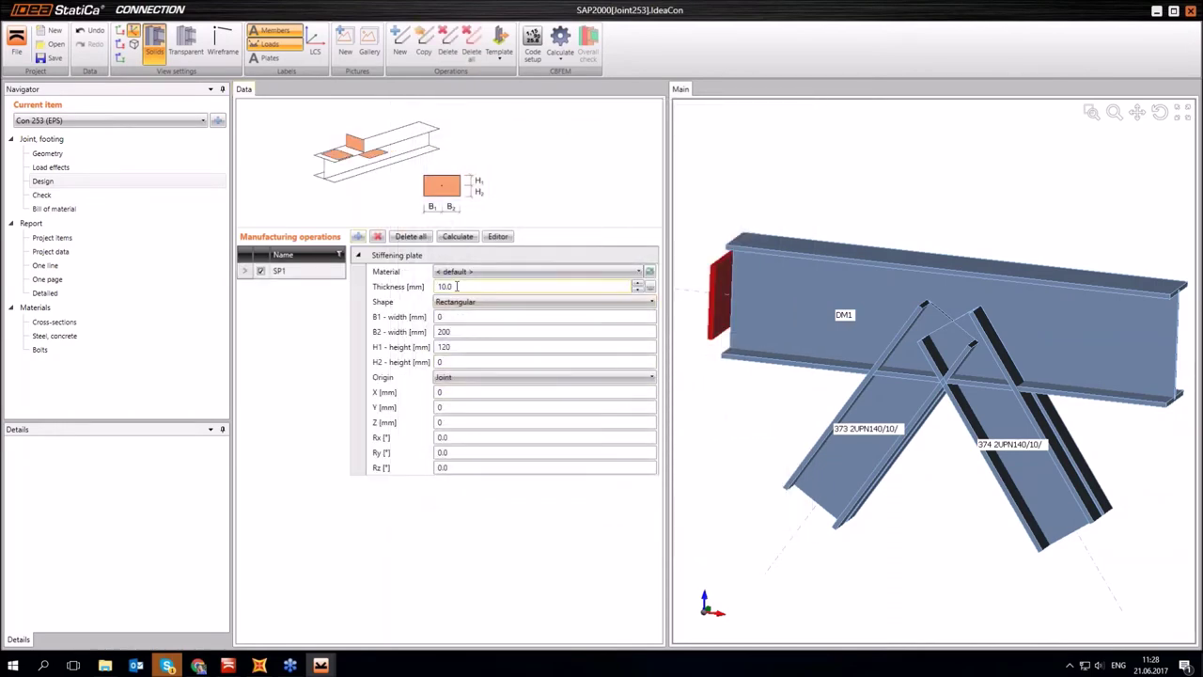
click(451, 316)
text(26)
click(489, 332)
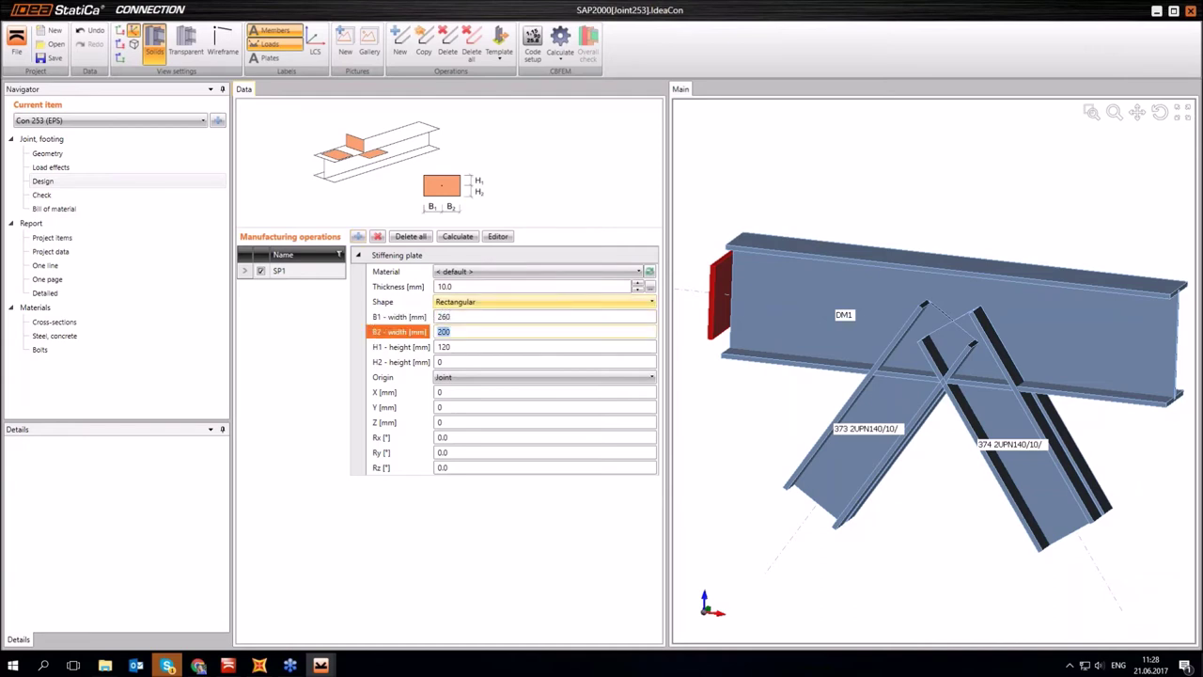
text(260)
key(Tab)
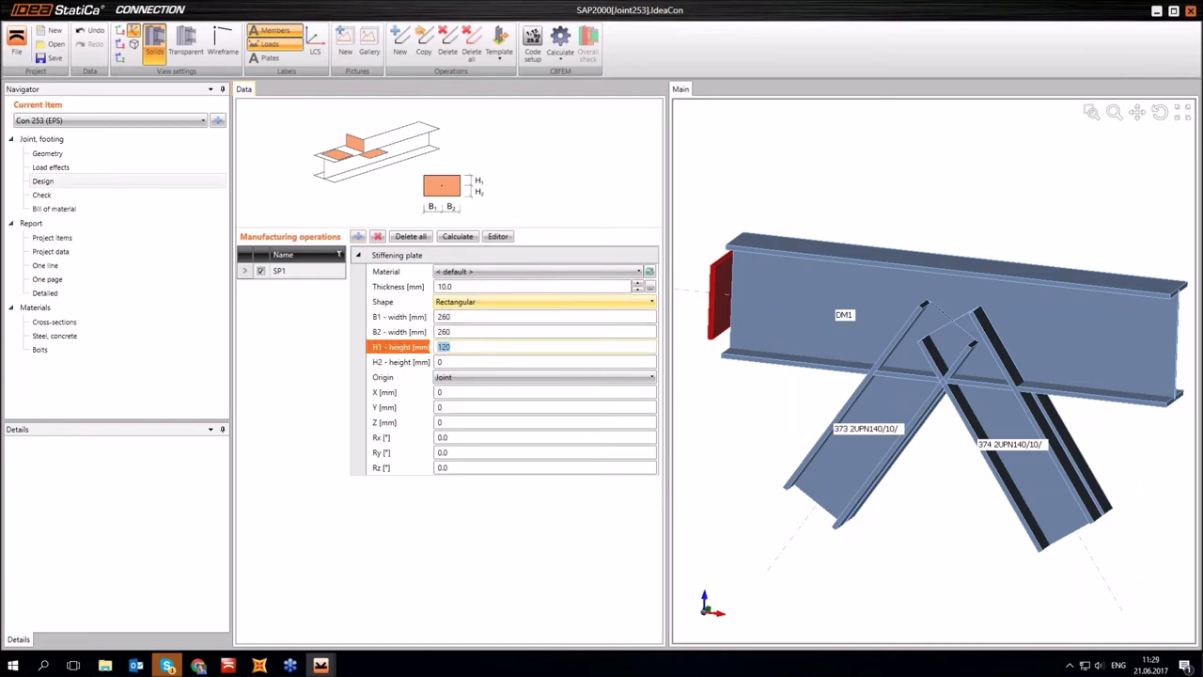
key(Tab)
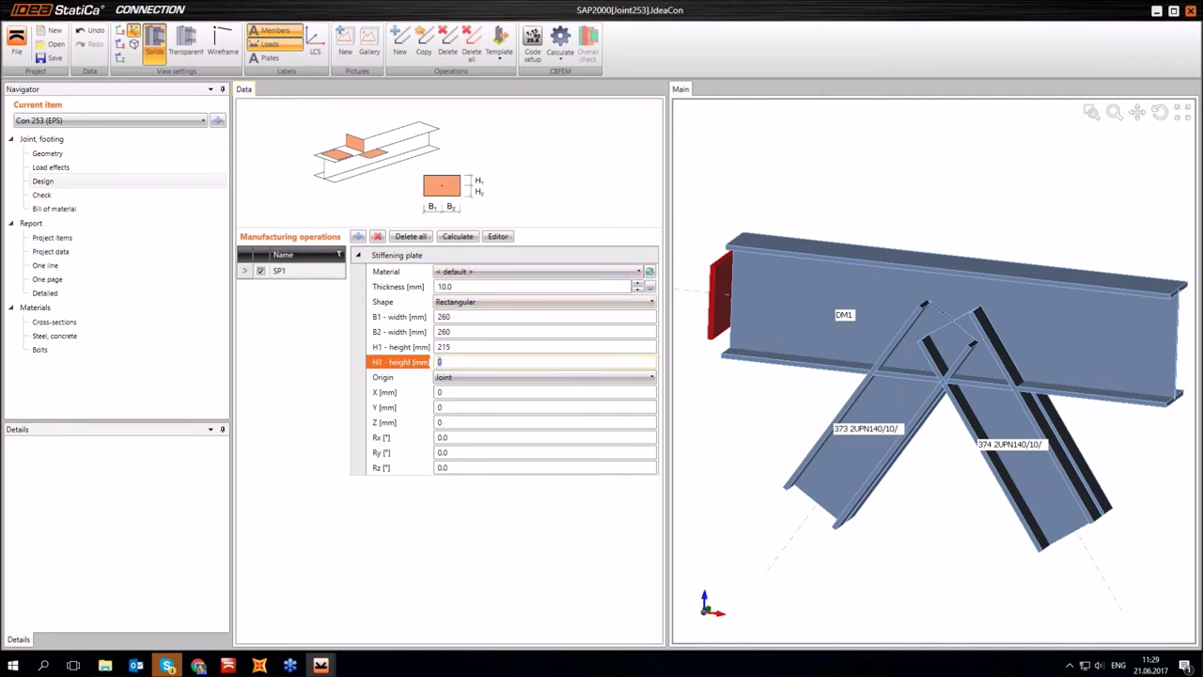
Step: Set the stiffening plate's origin to Member and attach it to Bottom flange 1 of DM1
click(455, 377)
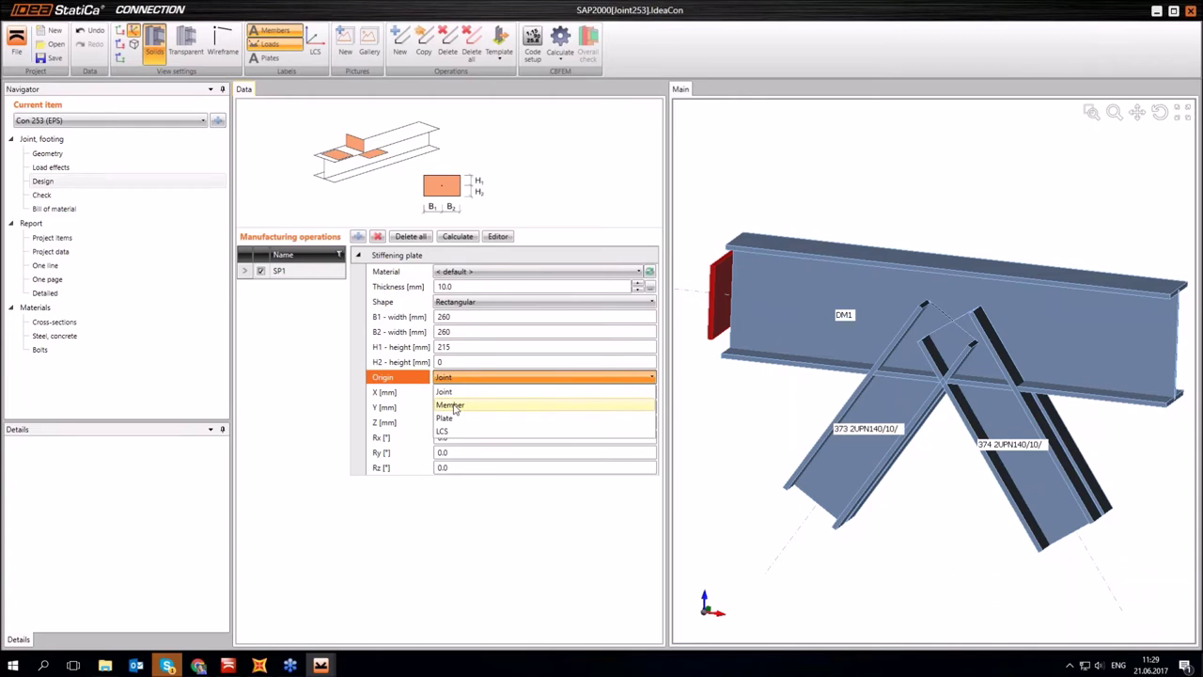
click(451, 405)
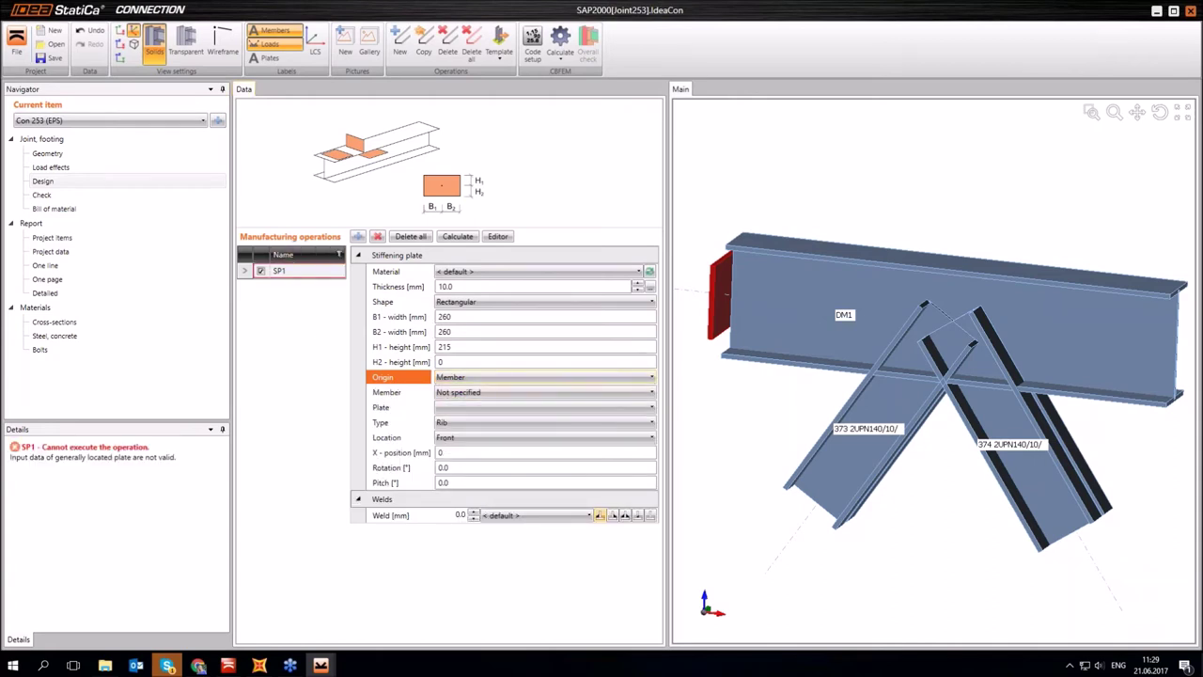
click(455, 393)
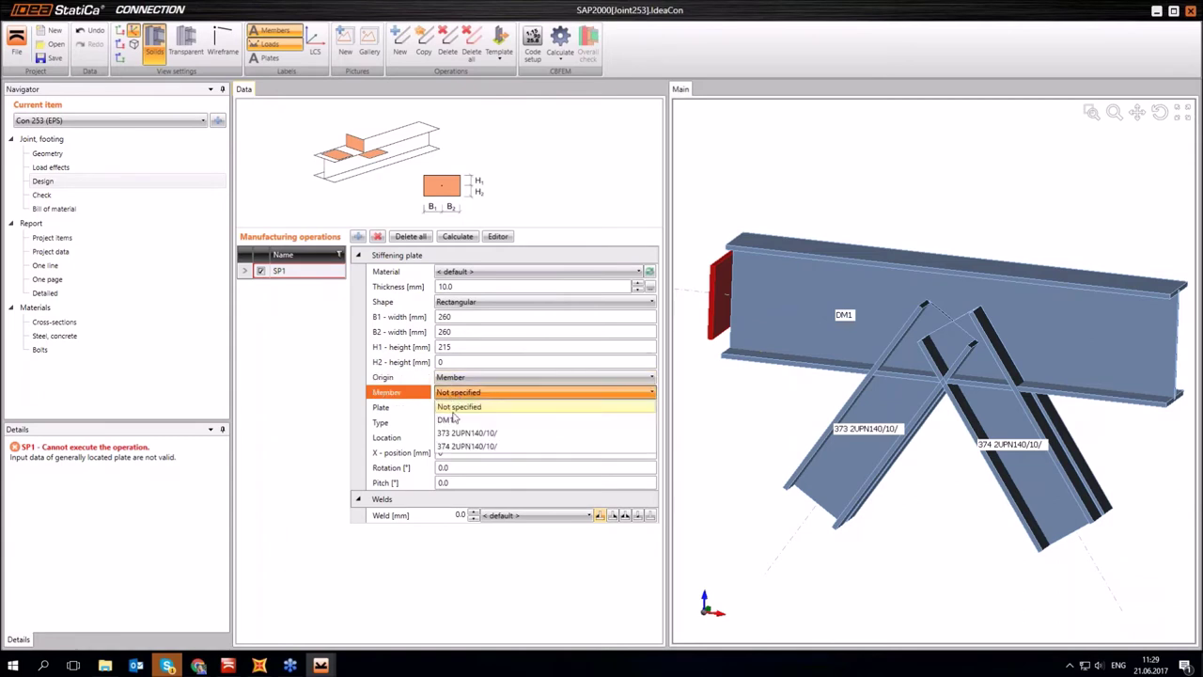
click(455, 422)
click(455, 407)
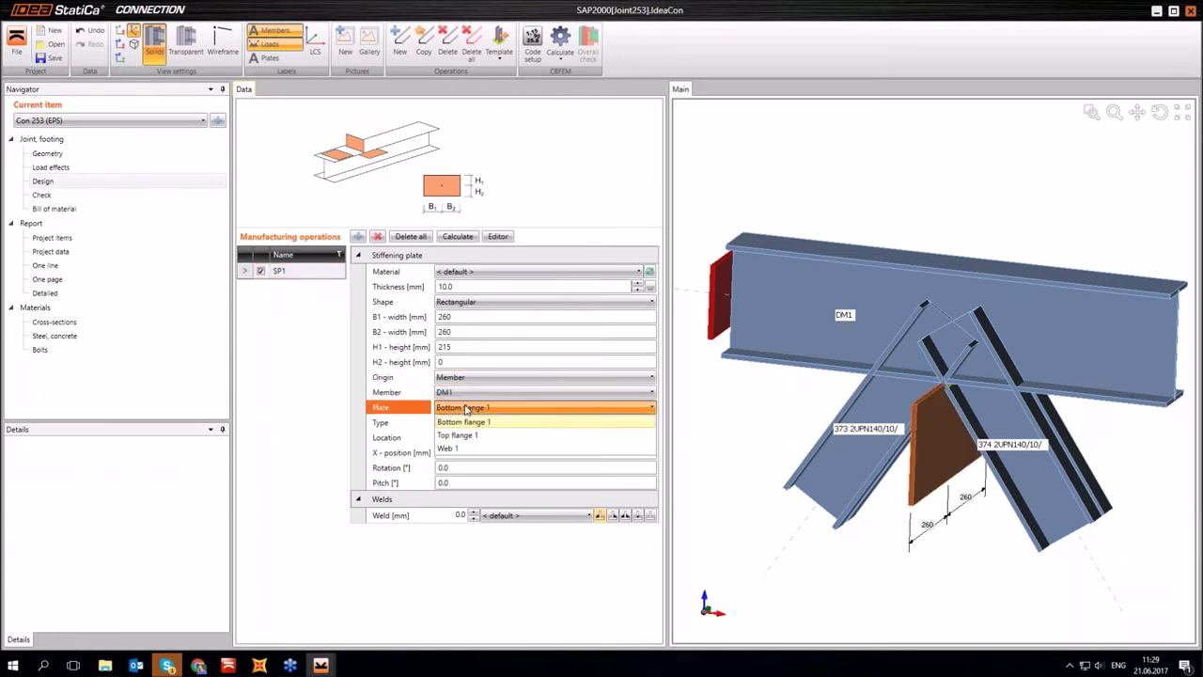
click(457, 423)
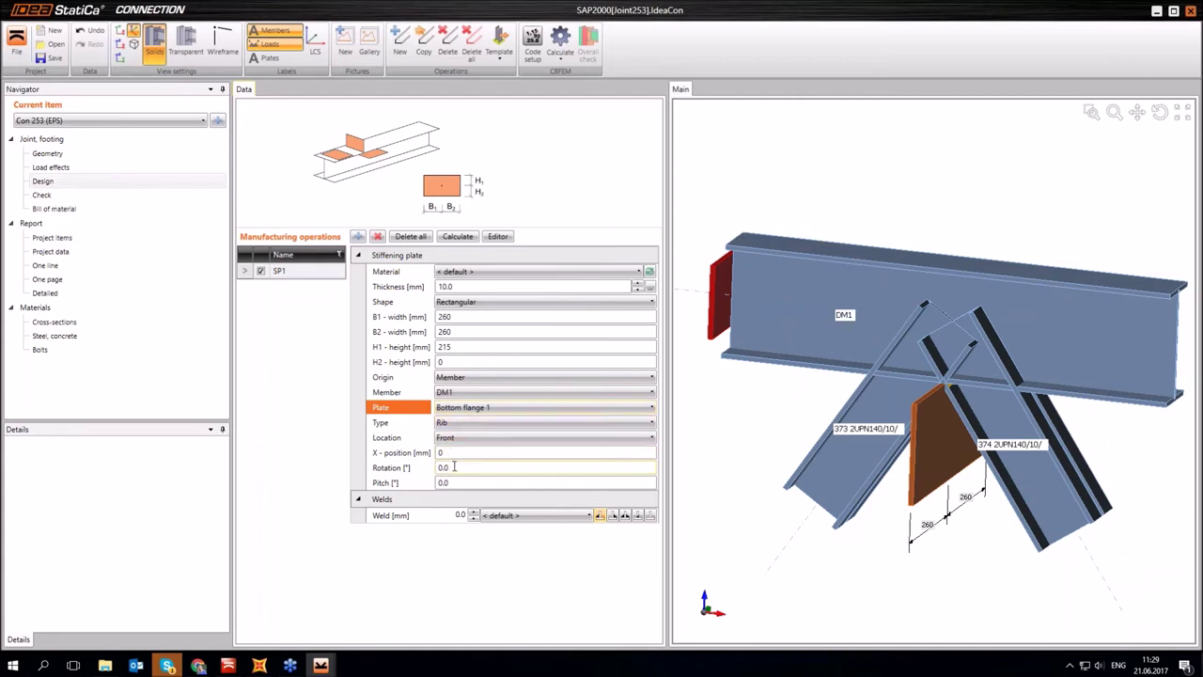
Step: Set the stiffening plate's rotation to 90° and make its weld a double-sided fillet
click(454, 466)
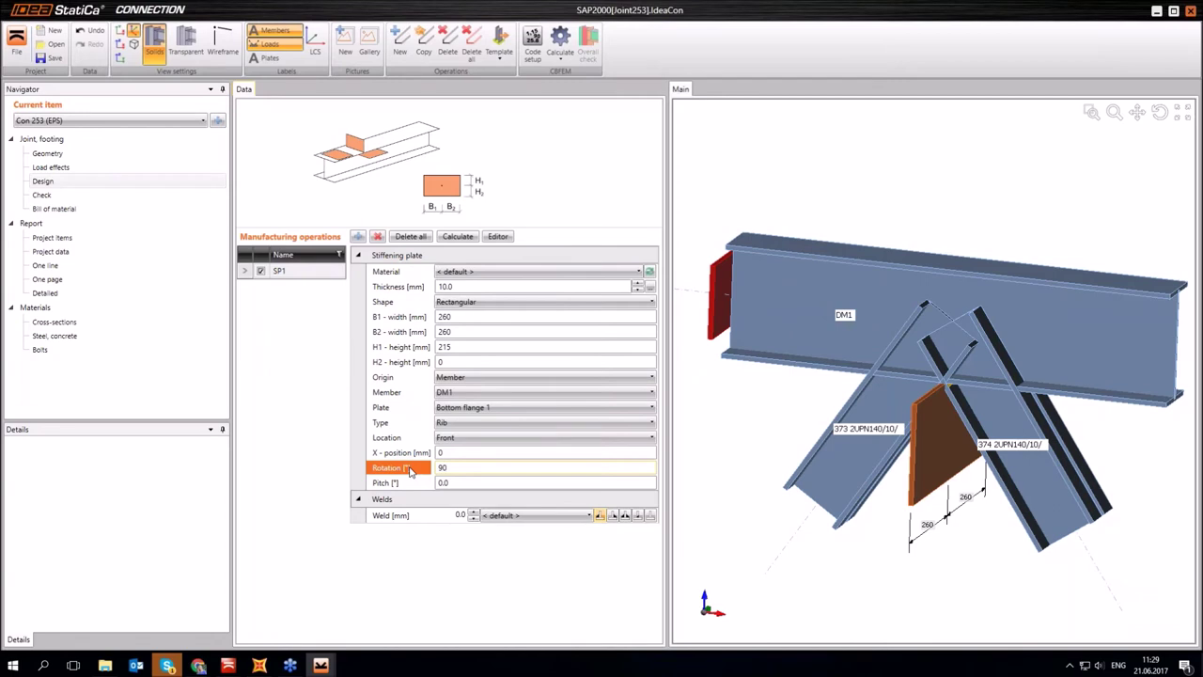
key(Tab)
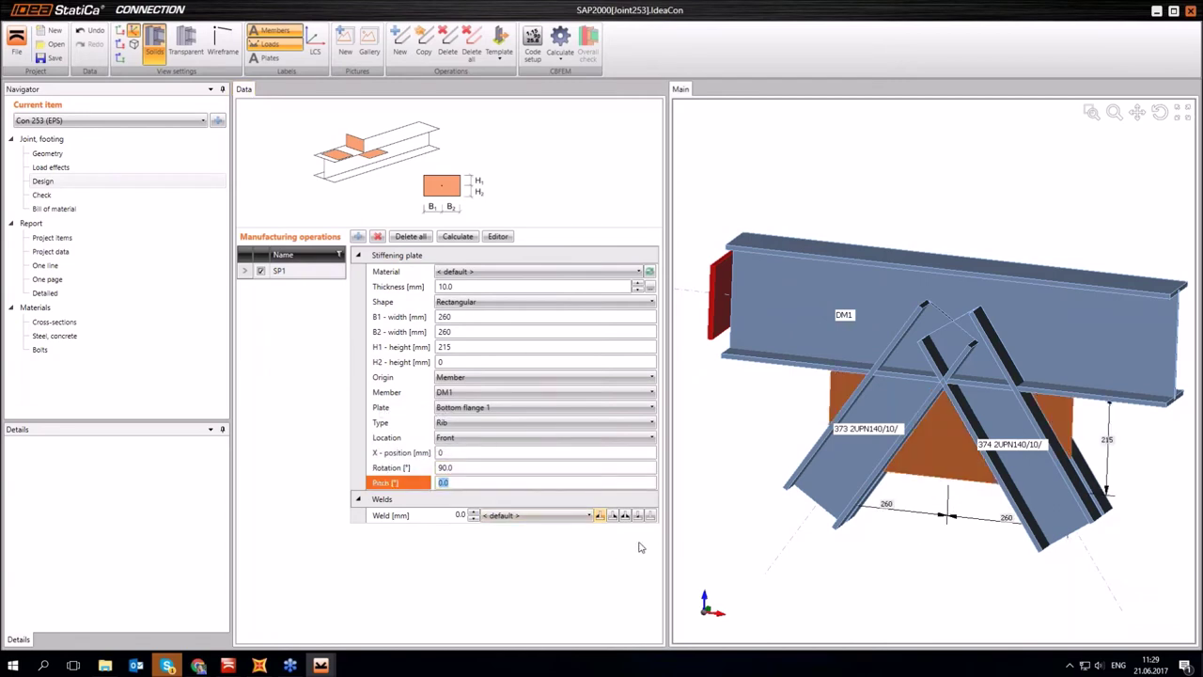
click(625, 516)
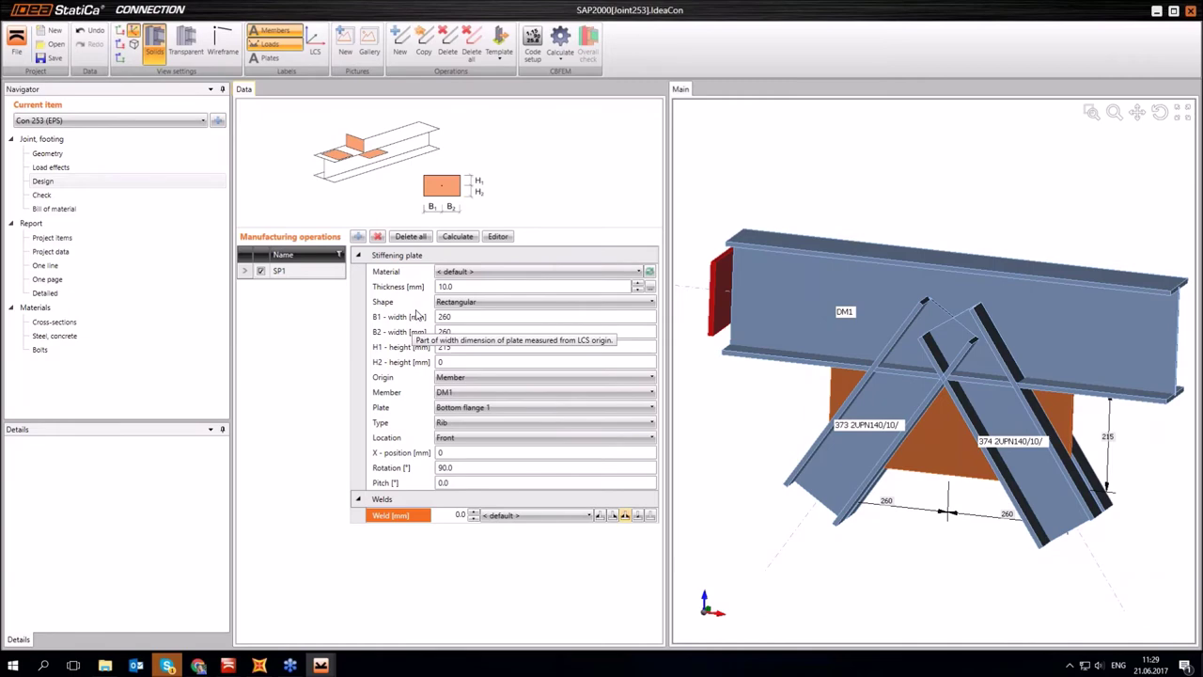
Step: Add a cut of member 373 by DM1 with perpendicular direction and a 20 mm offset
click(358, 237)
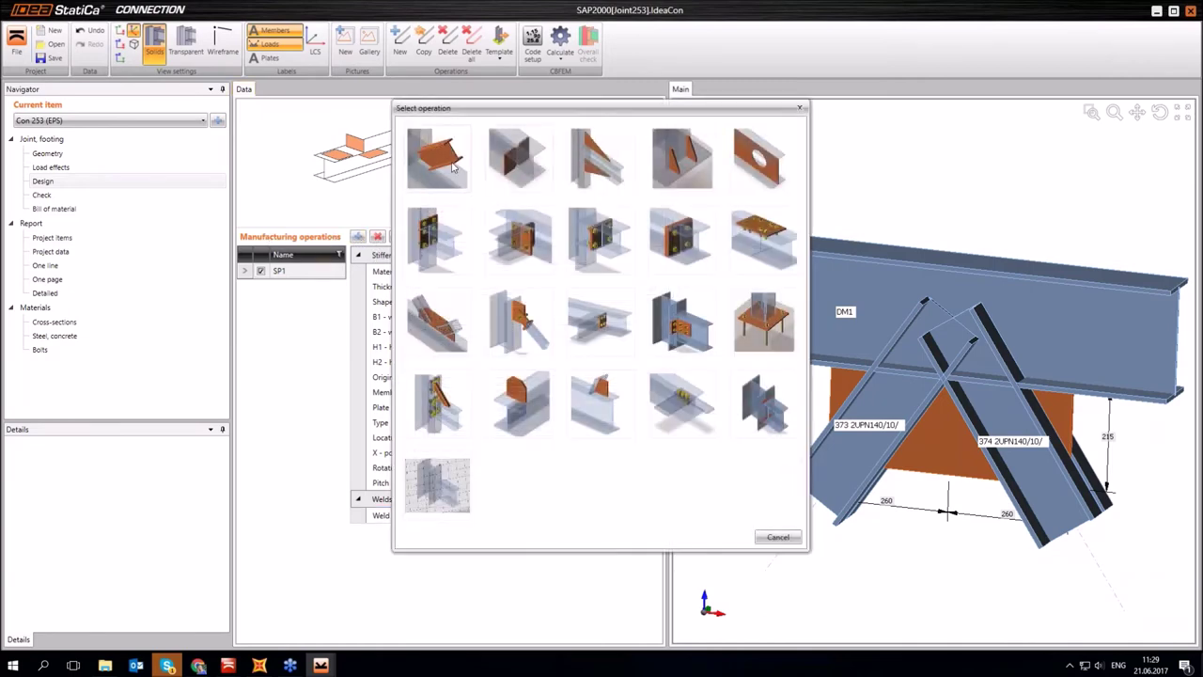
click(451, 162)
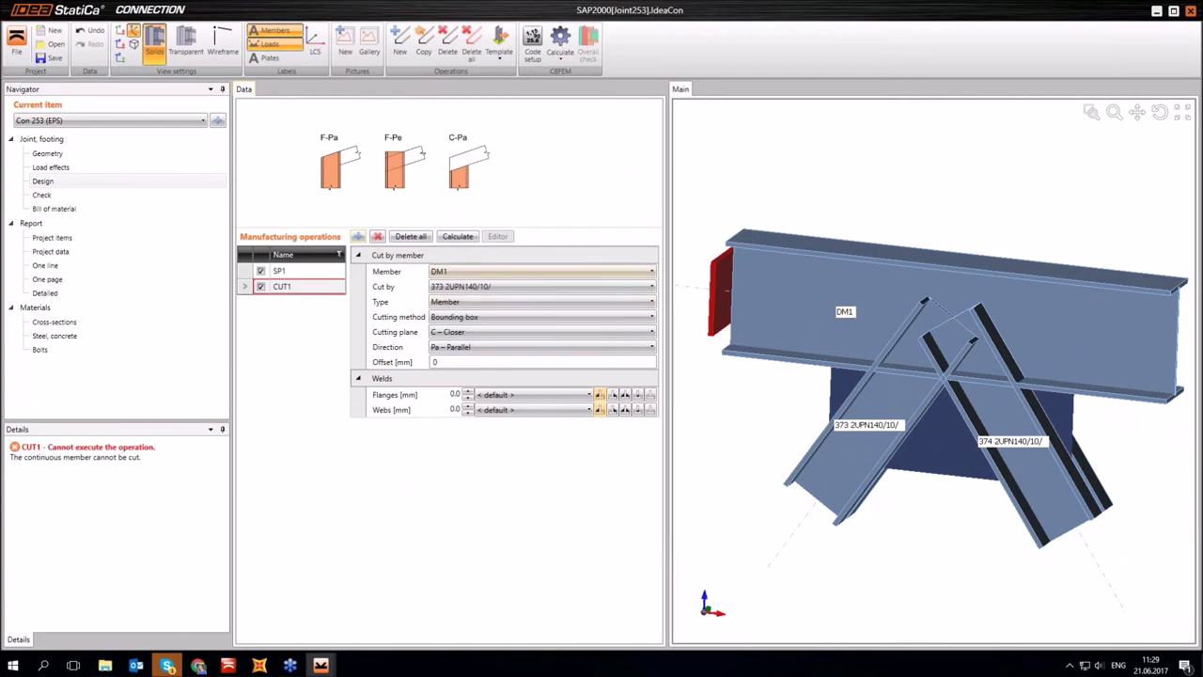
click(455, 271)
click(453, 299)
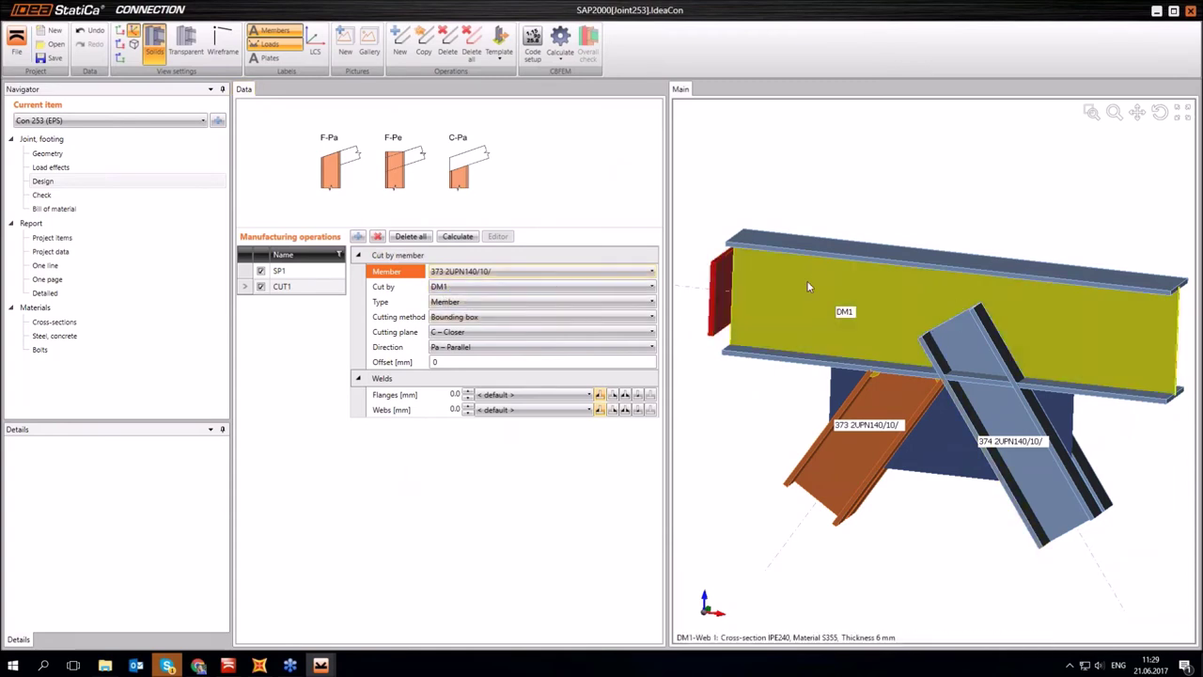
click(454, 347)
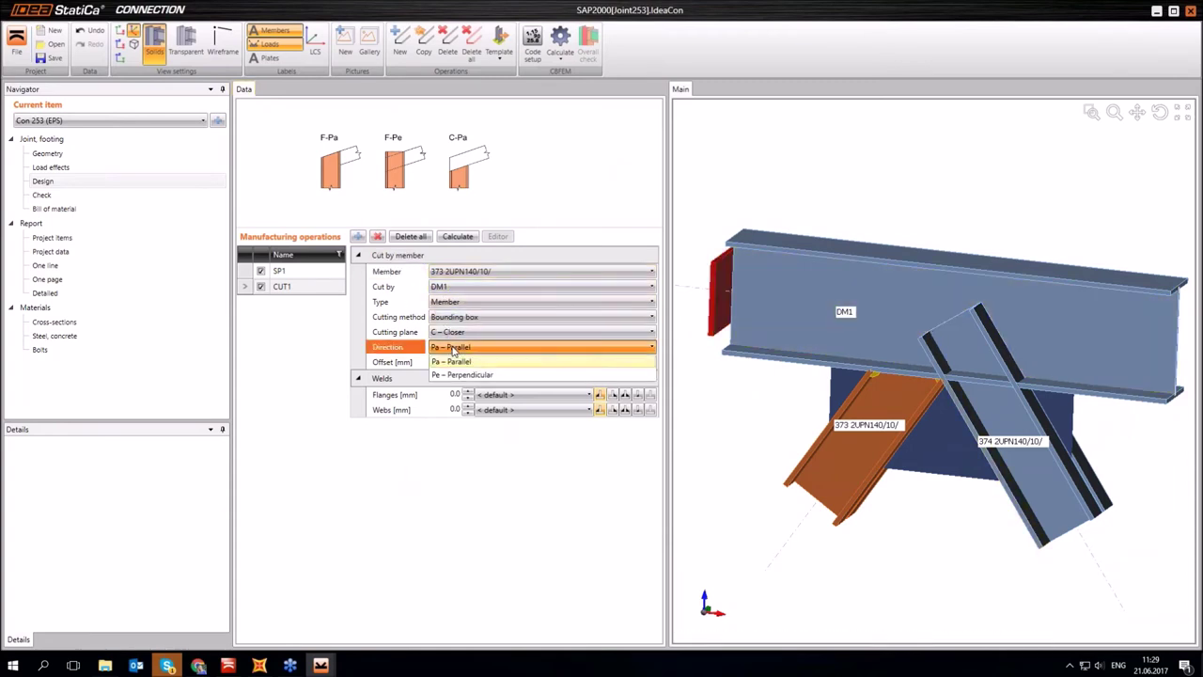
click(459, 375)
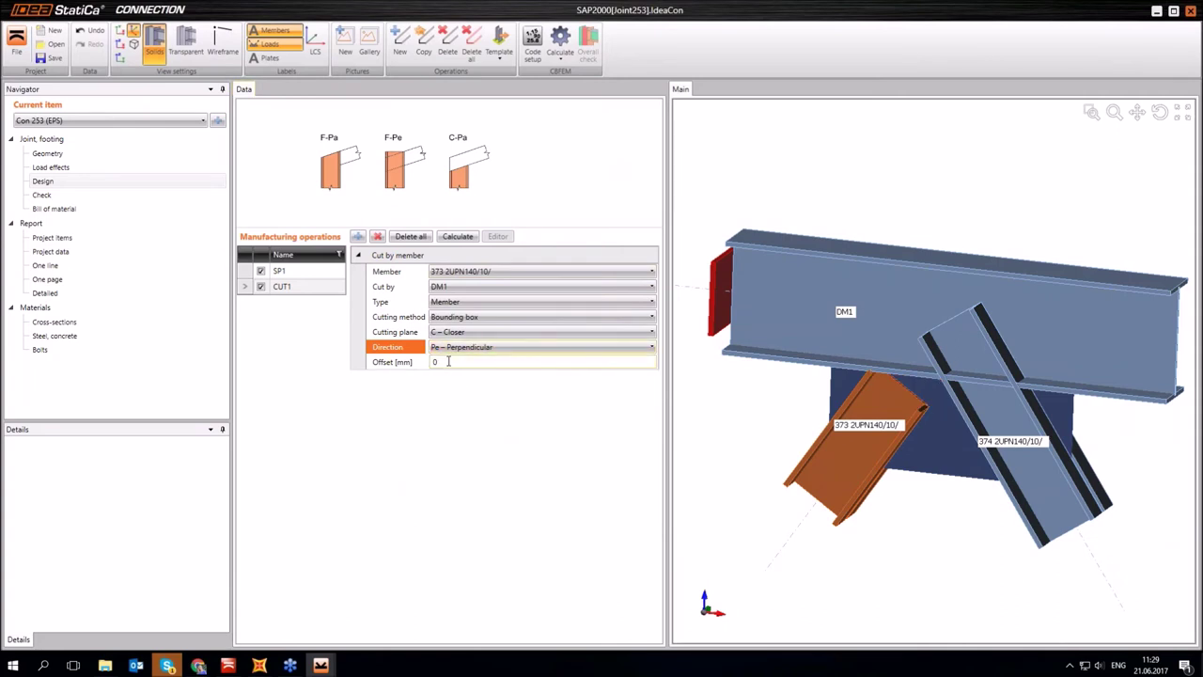
click(449, 361)
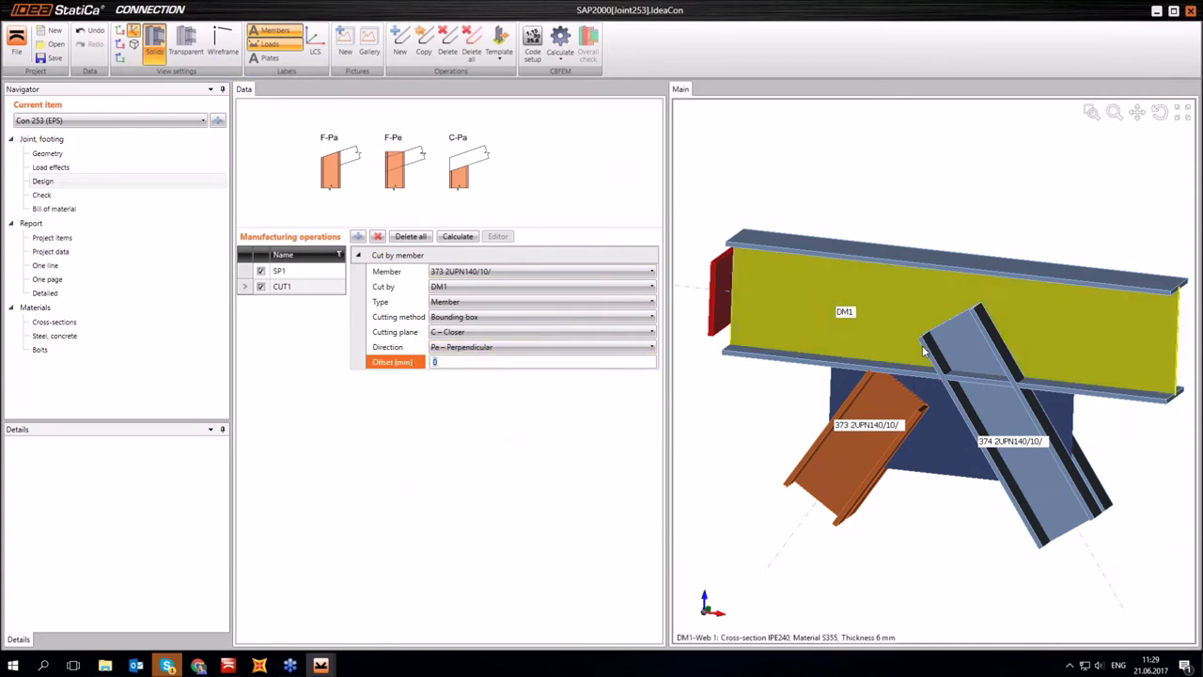
key(Return)
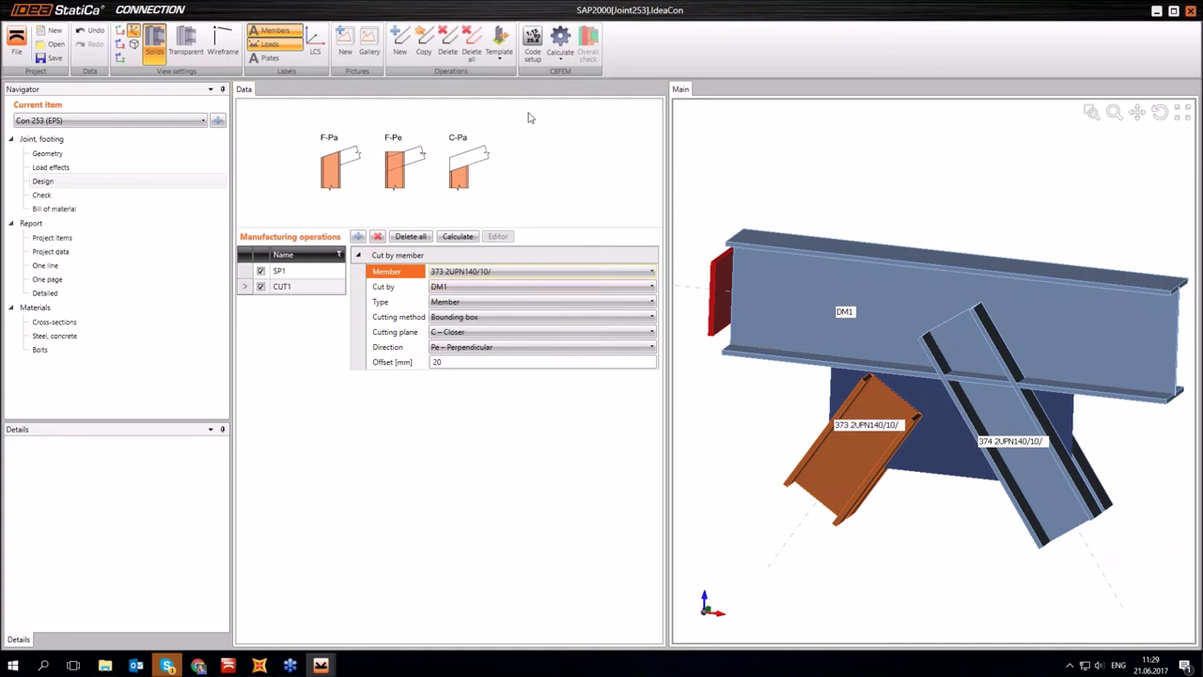
Step: Copy the cut operation and apply the copy to member 374
click(424, 49)
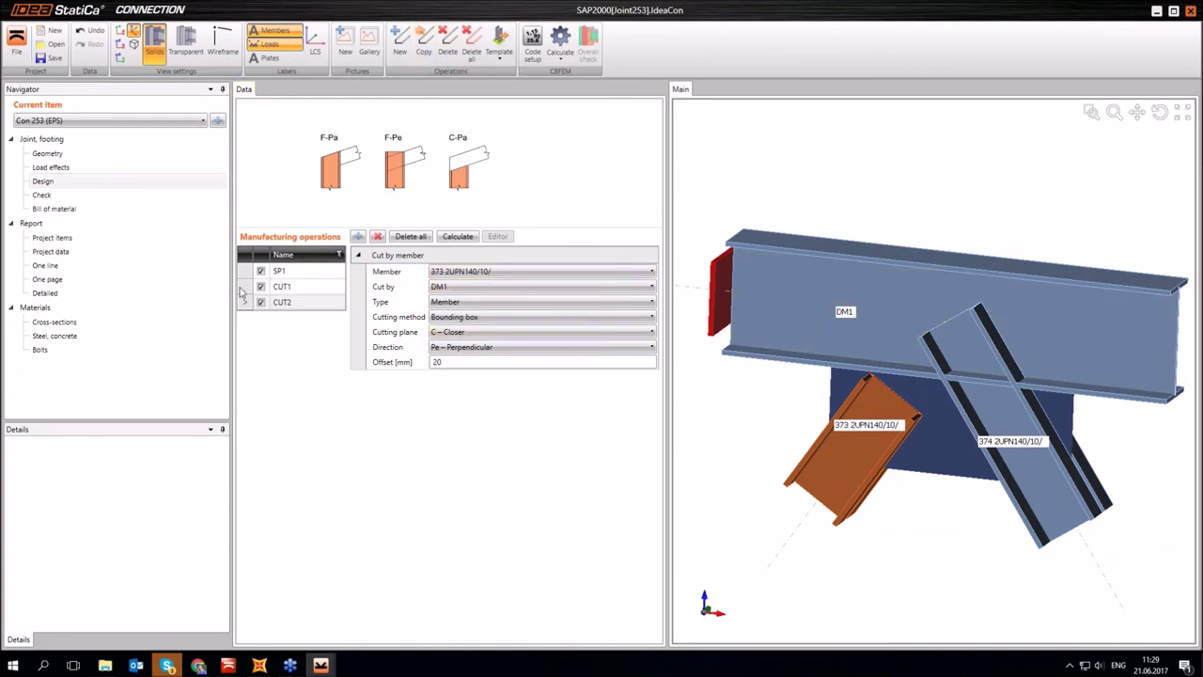
click(449, 271)
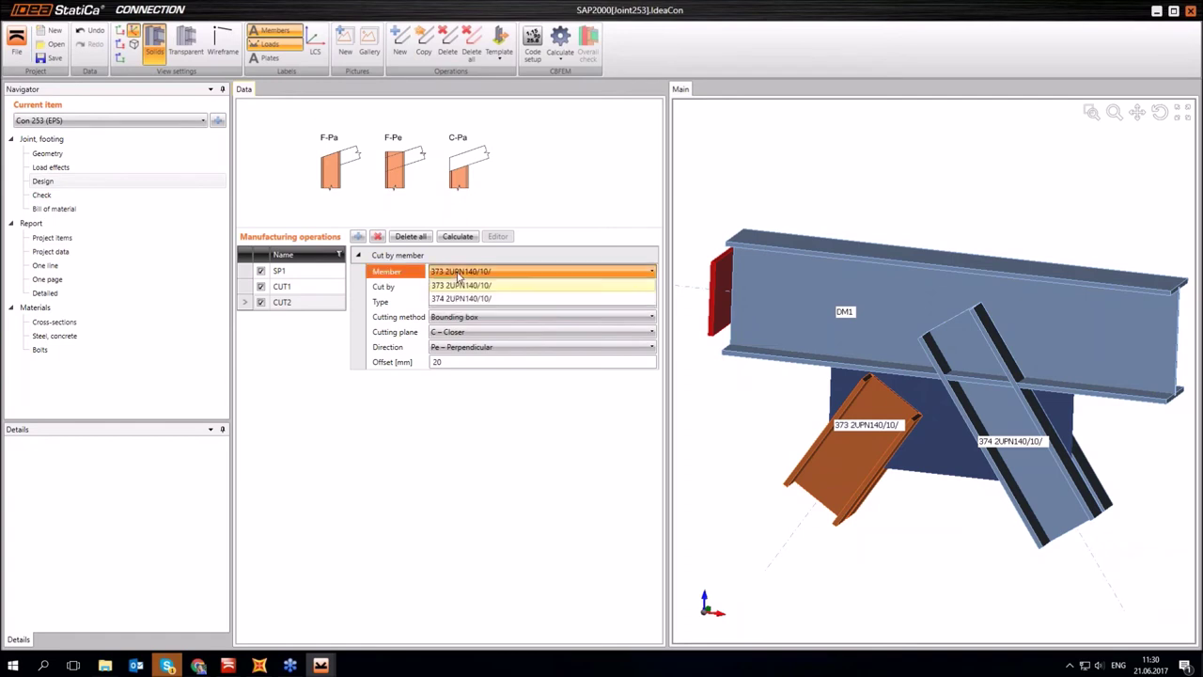
click(447, 313)
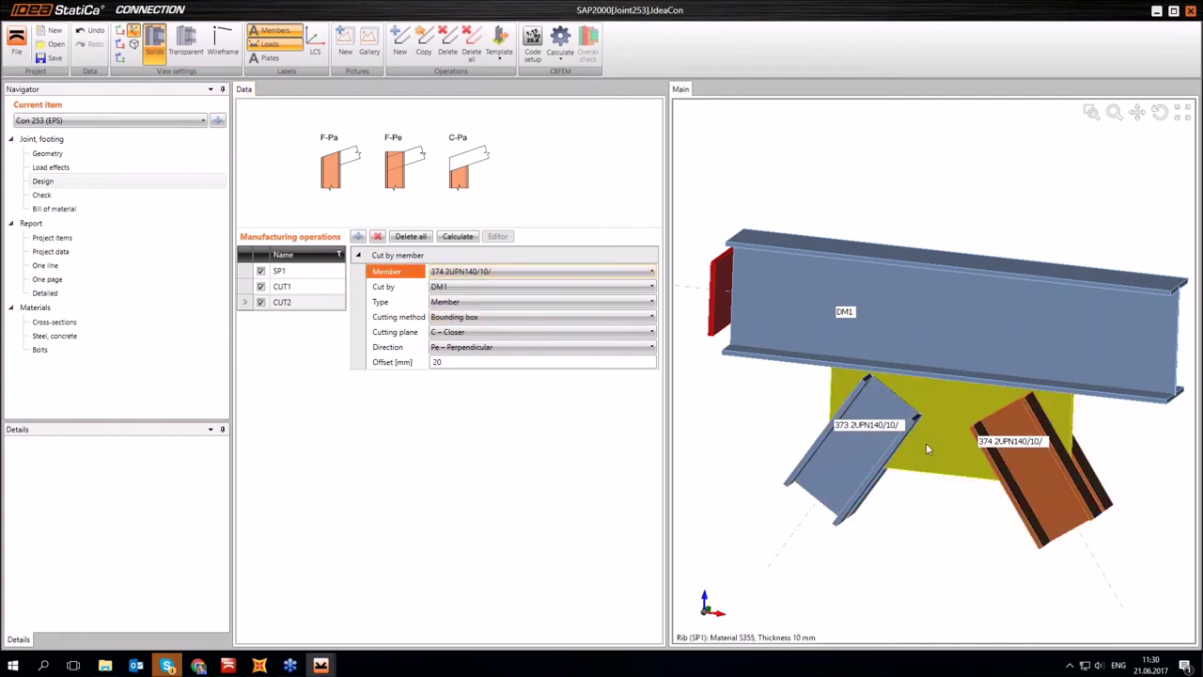
Step: Add a bolt grid operation using the M16 10.9 bolt assembly
click(359, 237)
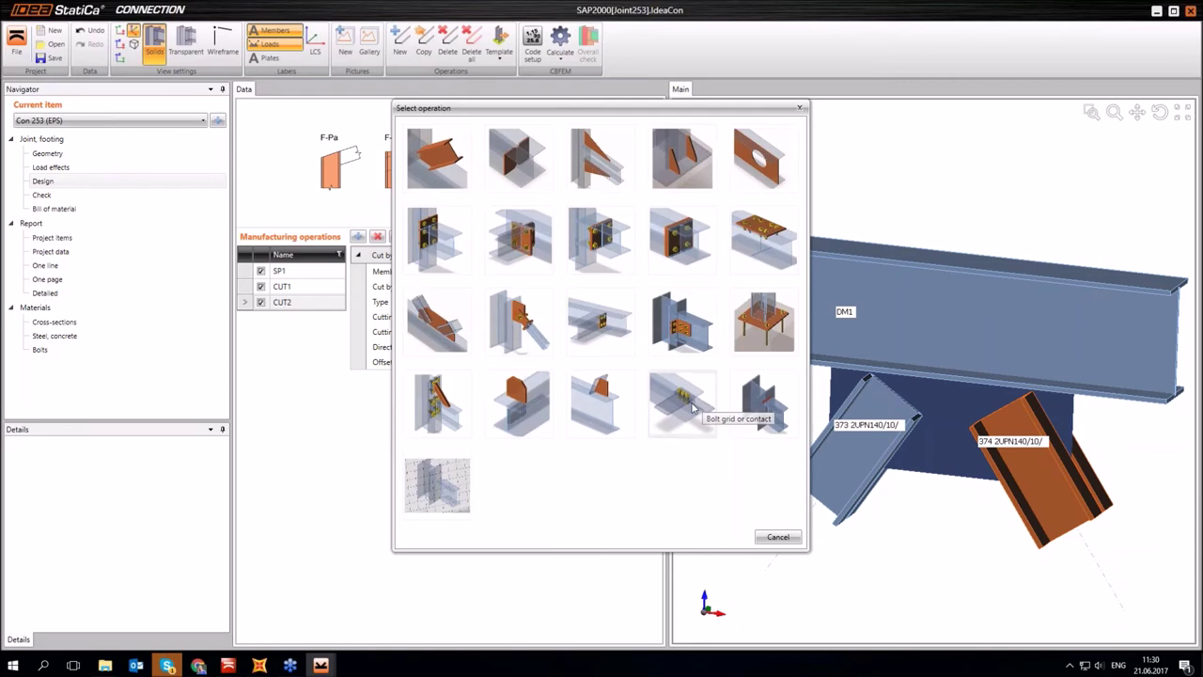
click(704, 403)
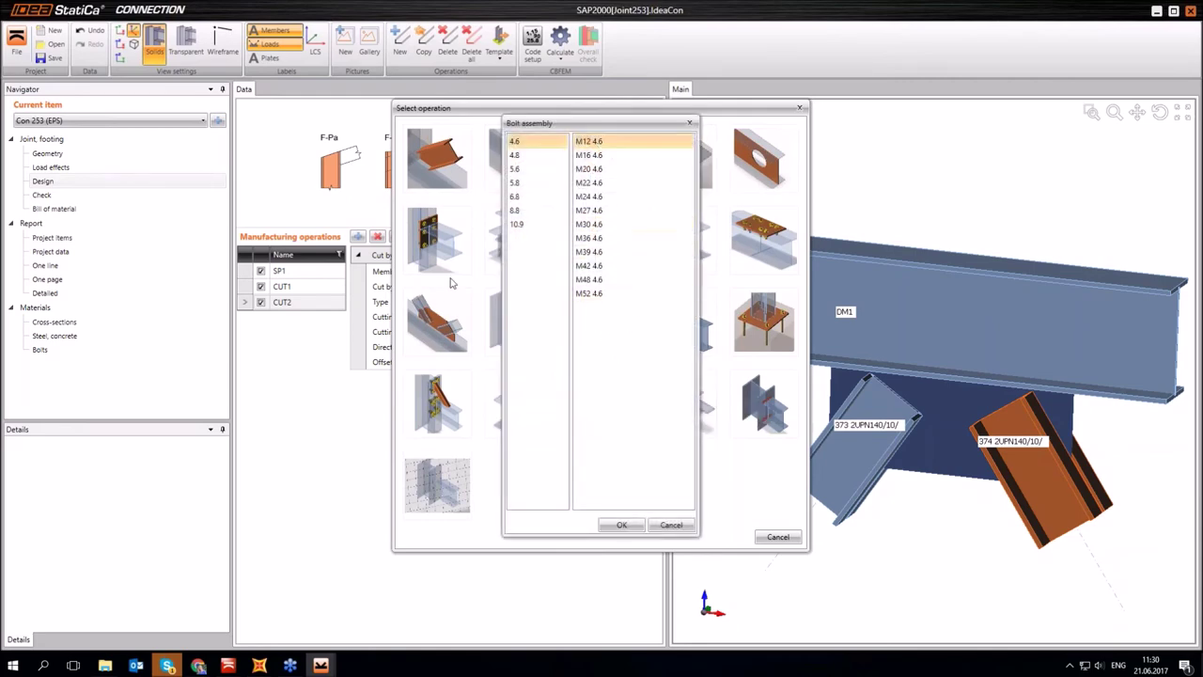
click(515, 227)
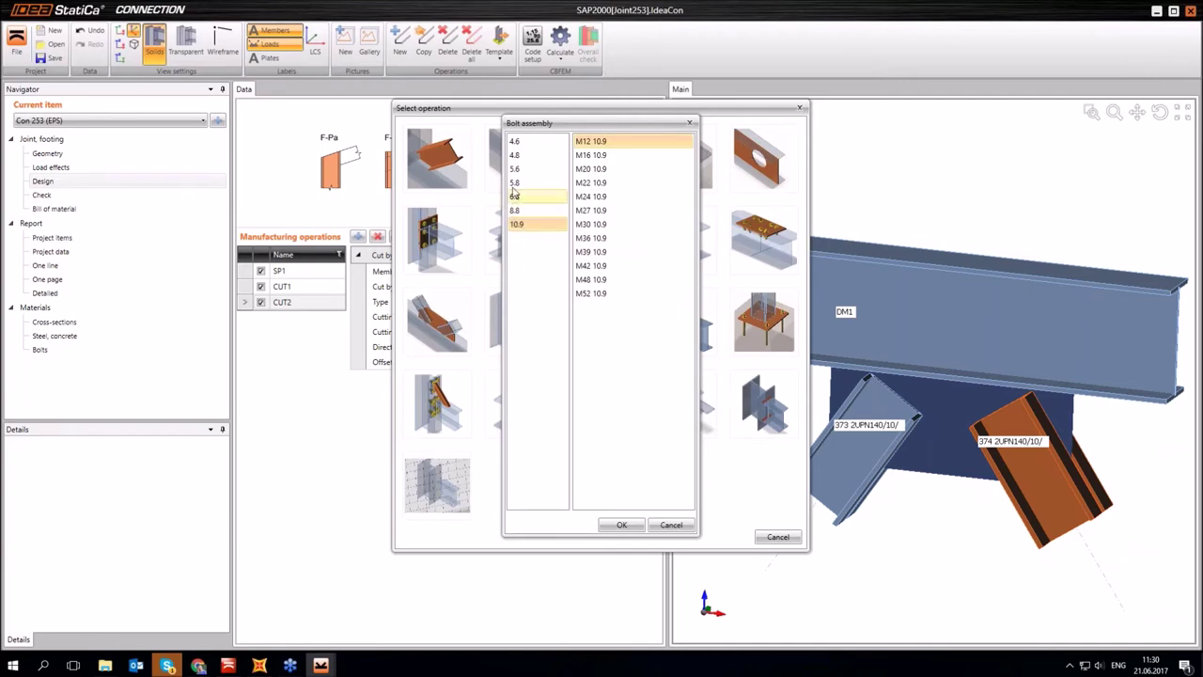
click(594, 155)
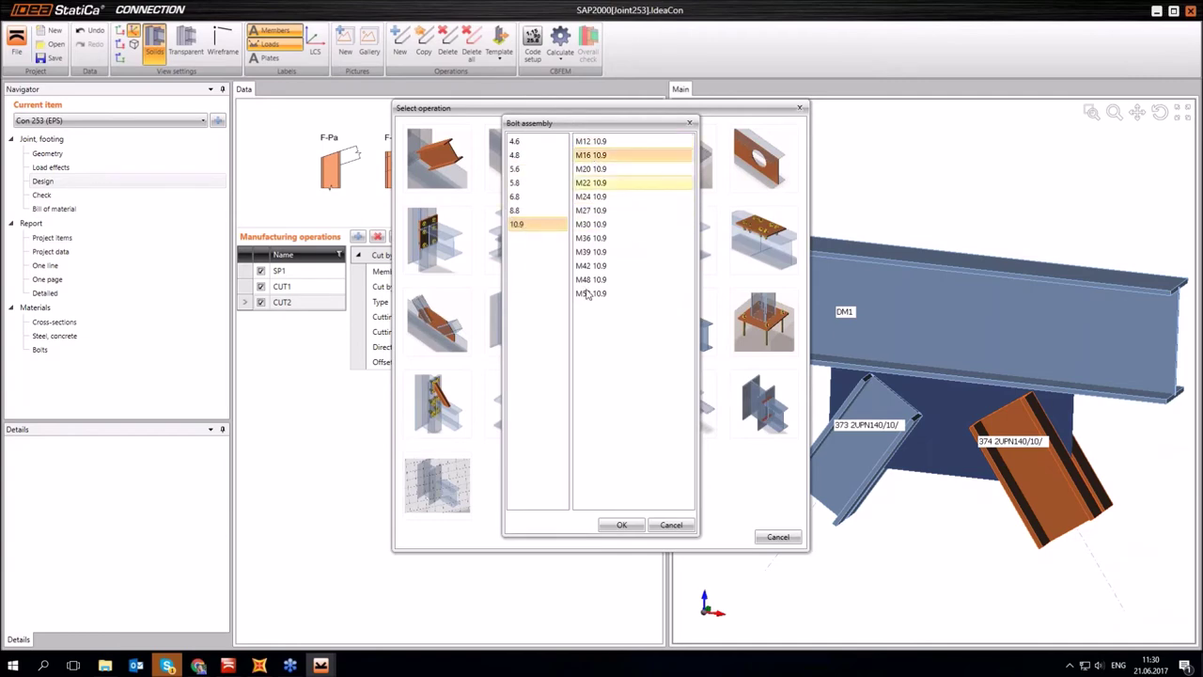
click(622, 526)
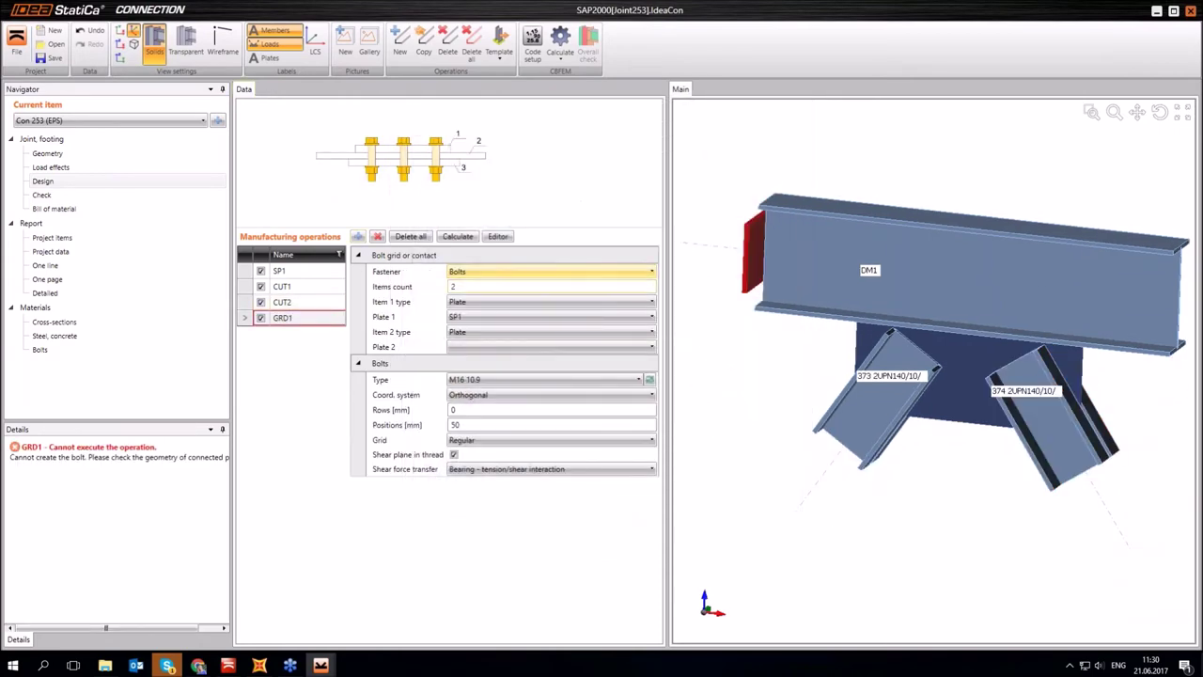
Step: Set the bolt grid's items count to 3 and assign Web 1 of member 373 as its first item
click(467, 285)
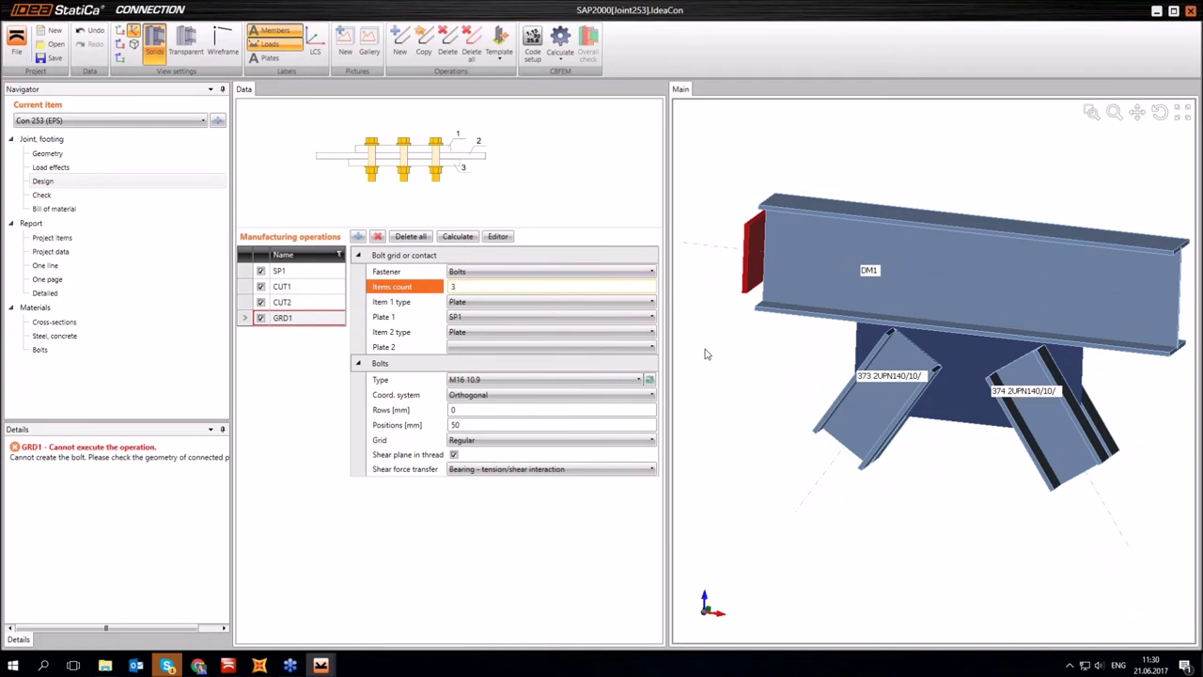
key(Tab)
click(470, 302)
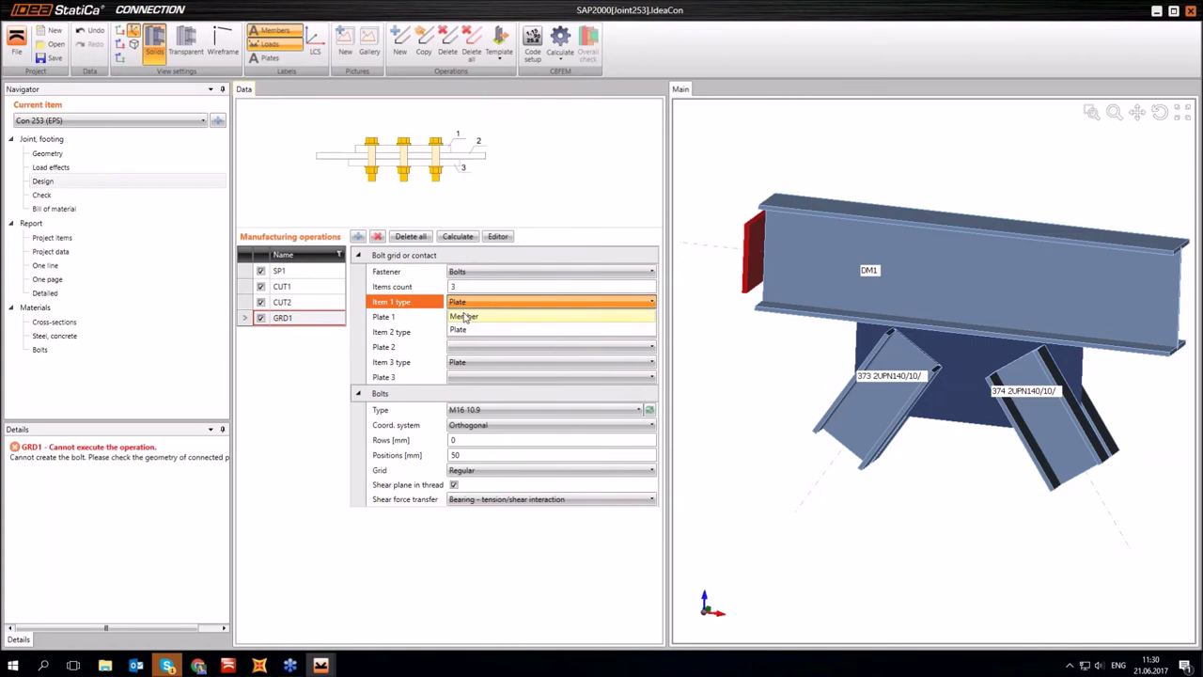
click(462, 317)
click(464, 317)
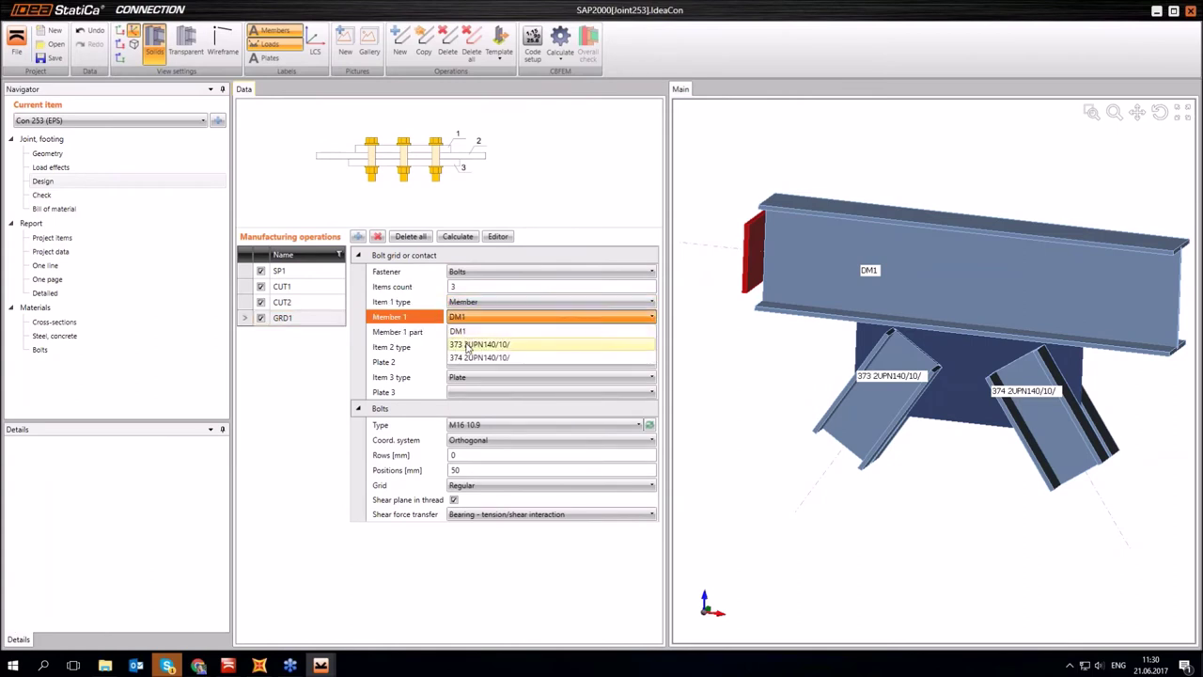
click(467, 347)
click(465, 332)
click(466, 332)
click(463, 378)
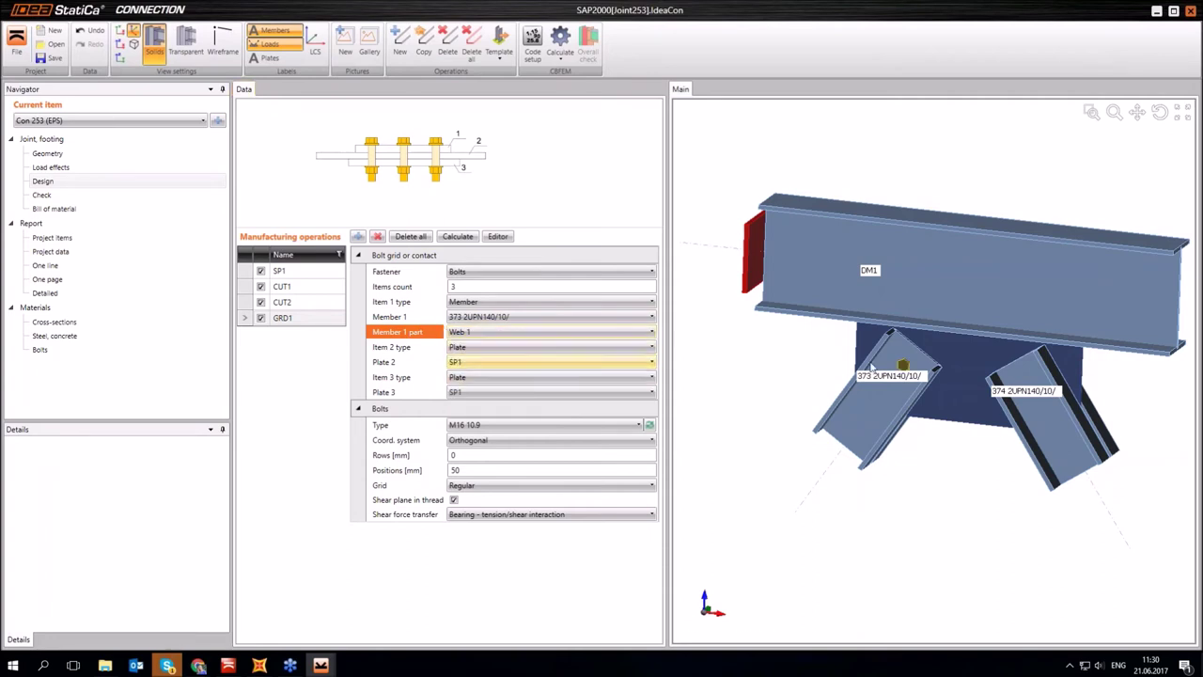
Step: Set the bolt grid's third item type to Member and assign Web 2 of member 373 to it
click(467, 377)
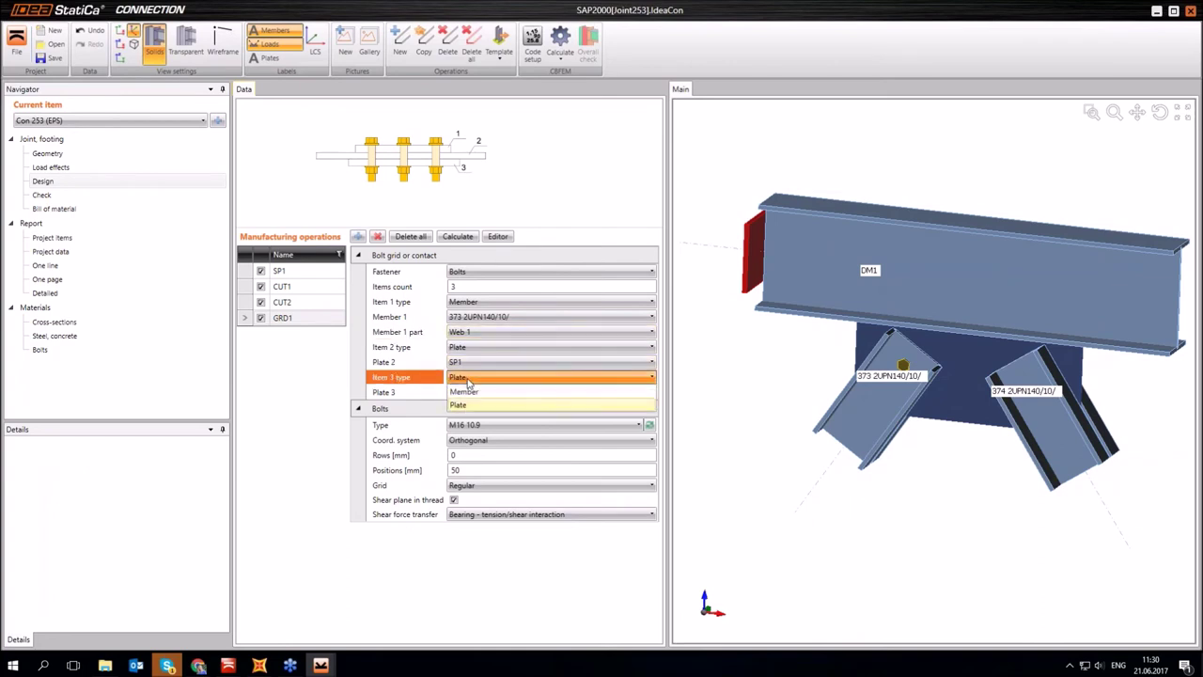
click(465, 391)
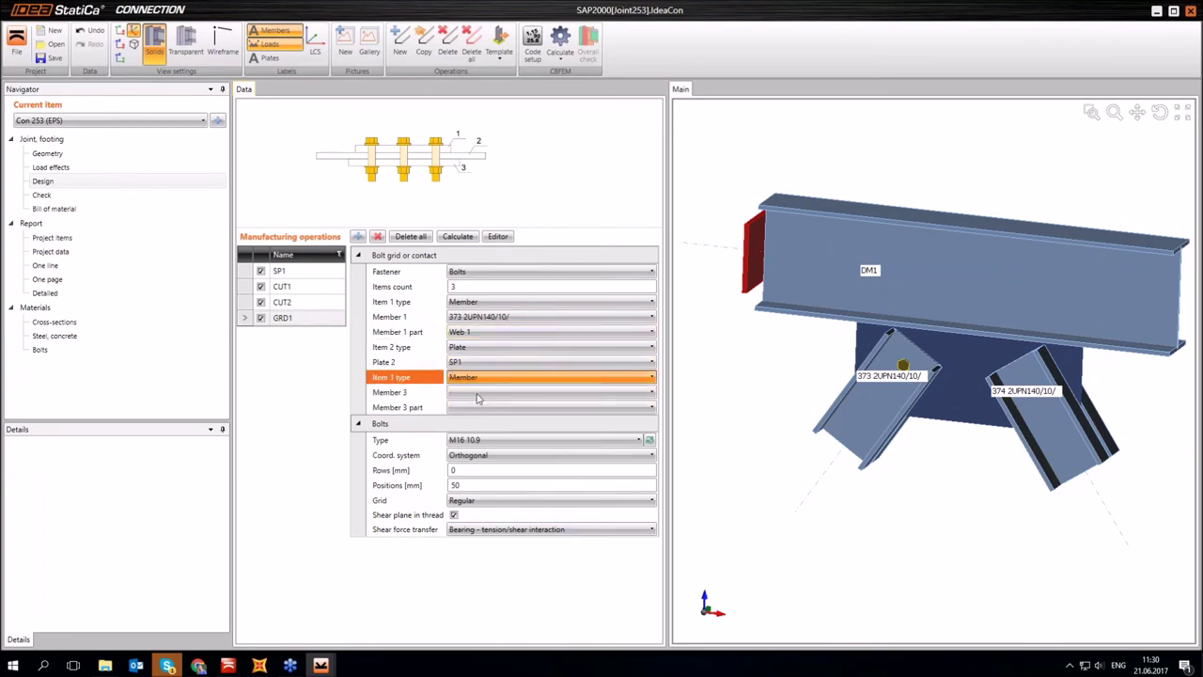
click(474, 397)
click(471, 406)
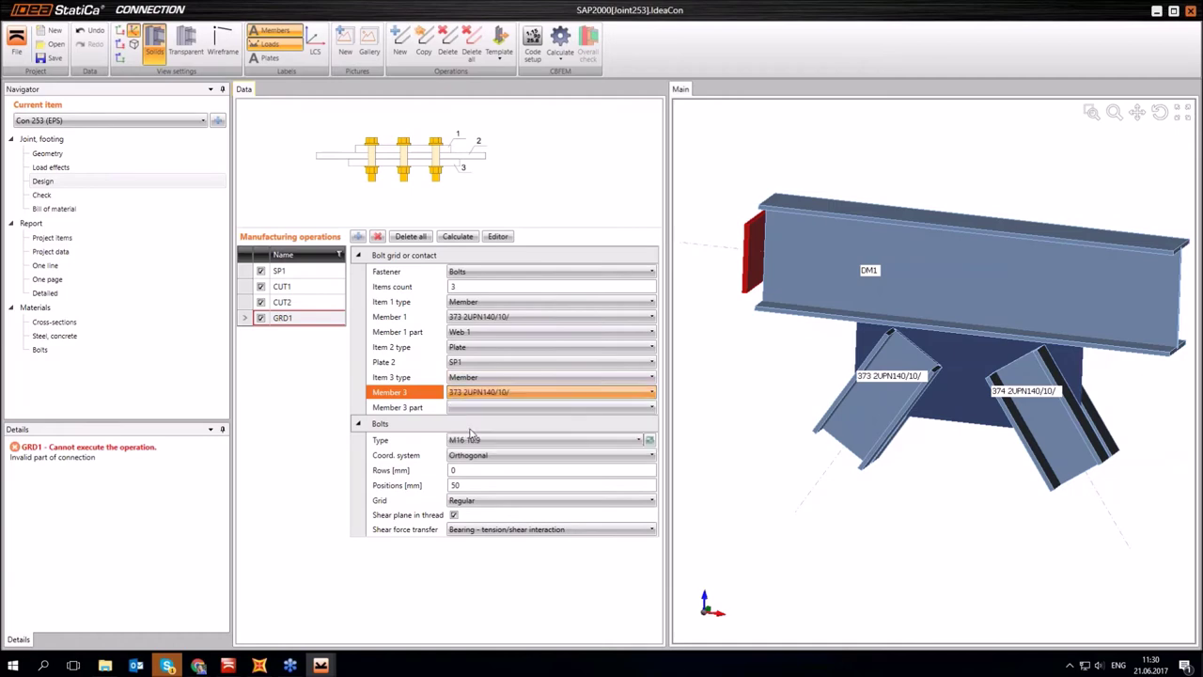
click(472, 406)
click(472, 439)
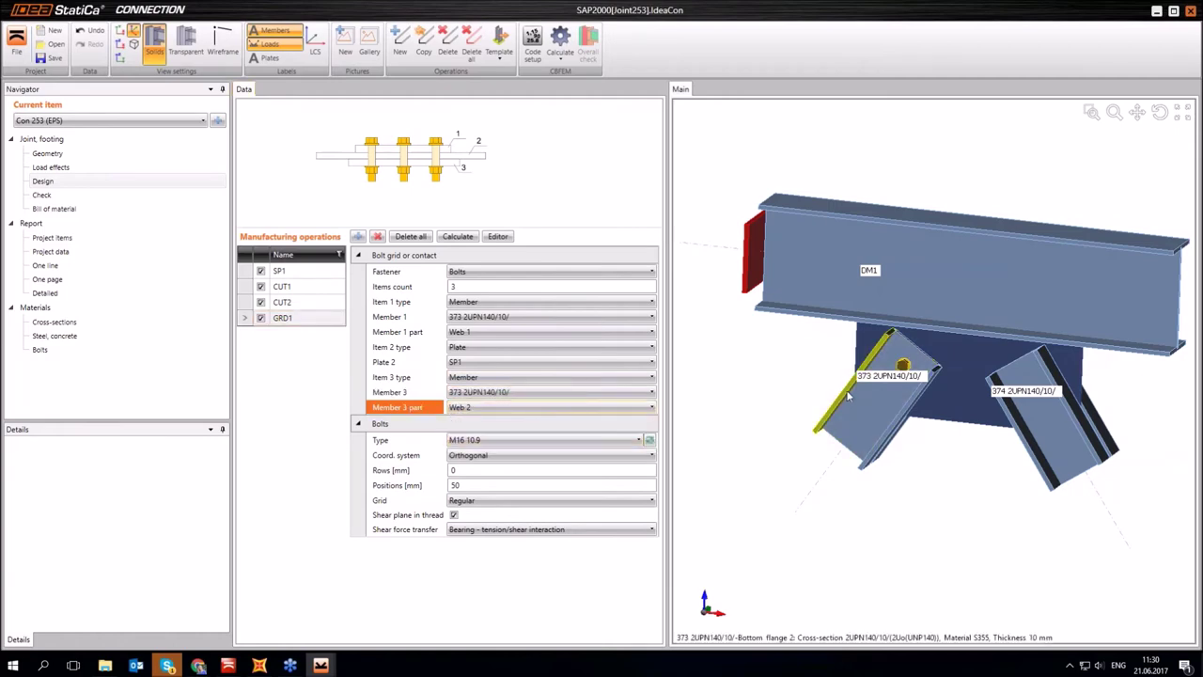
right_drag(828, 386, 795, 382)
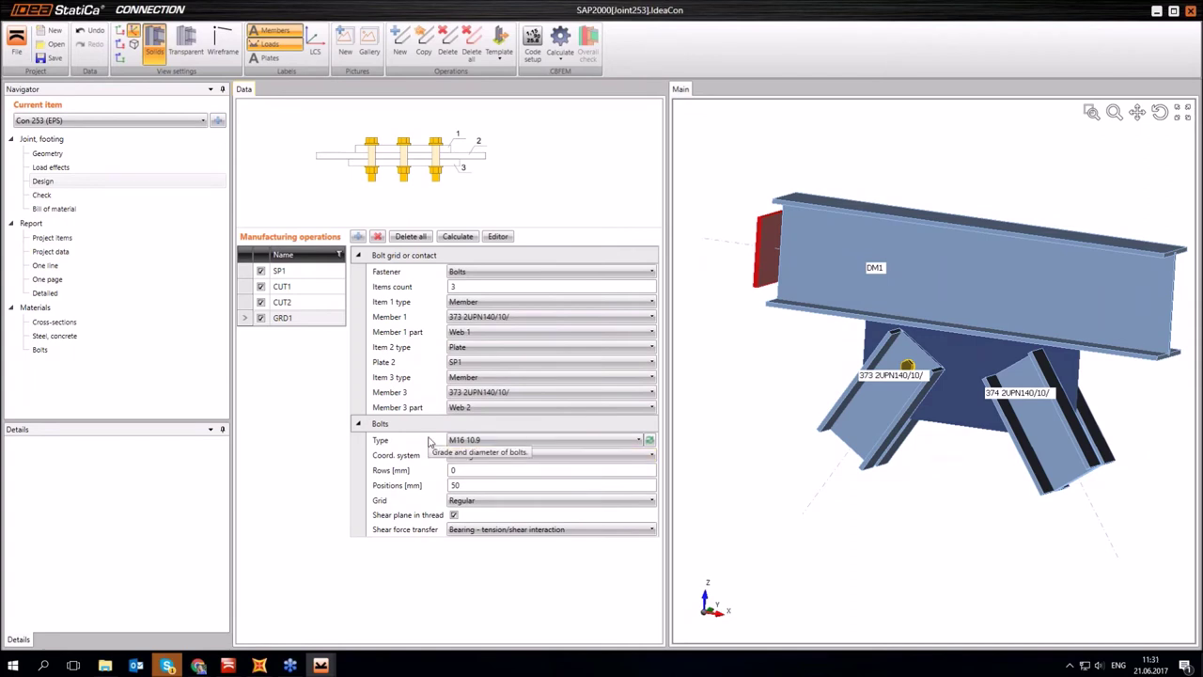
Step: Set the bolt grid's rows to -30; 30 mm and its positions to 40 60 mm
click(403, 474)
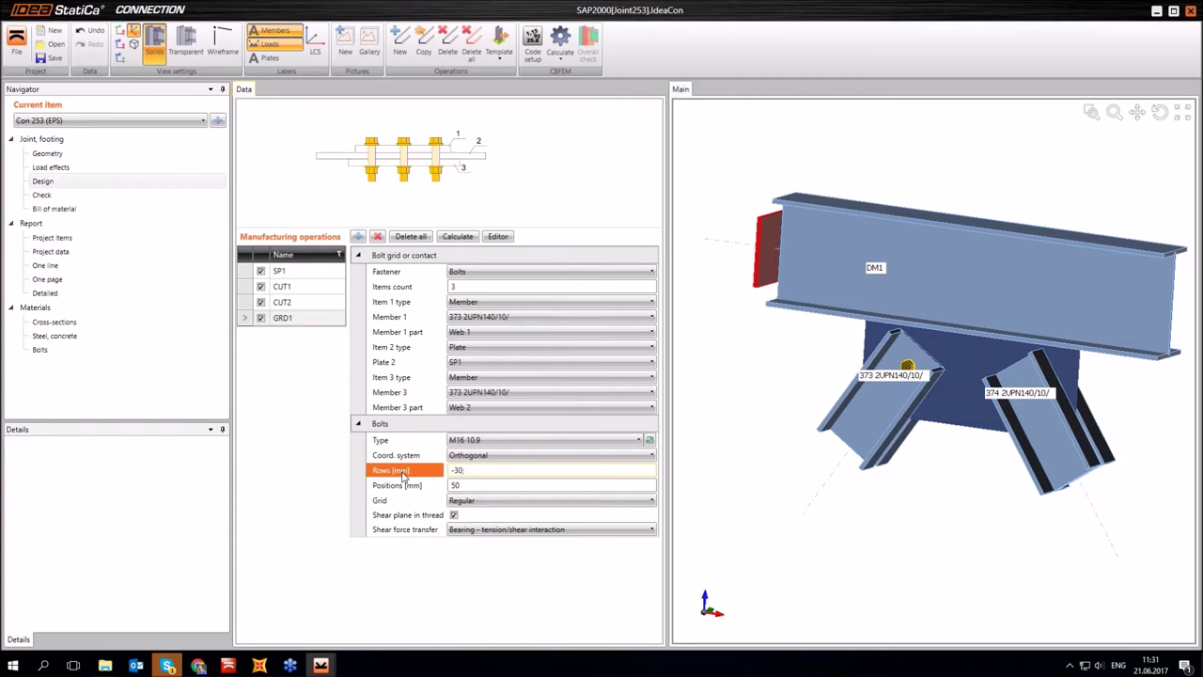
key(Tab)
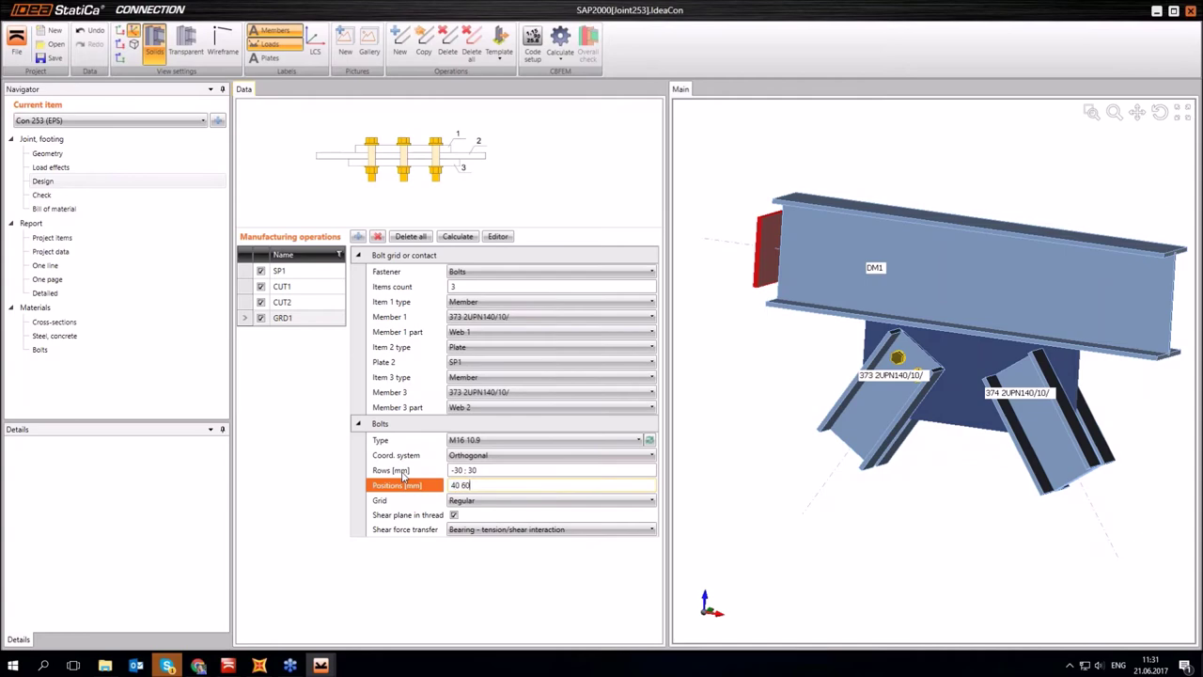
text(40 60)
key(Tab)
scroll(937, 391, up, 2)
scroll(946, 375, up, 1)
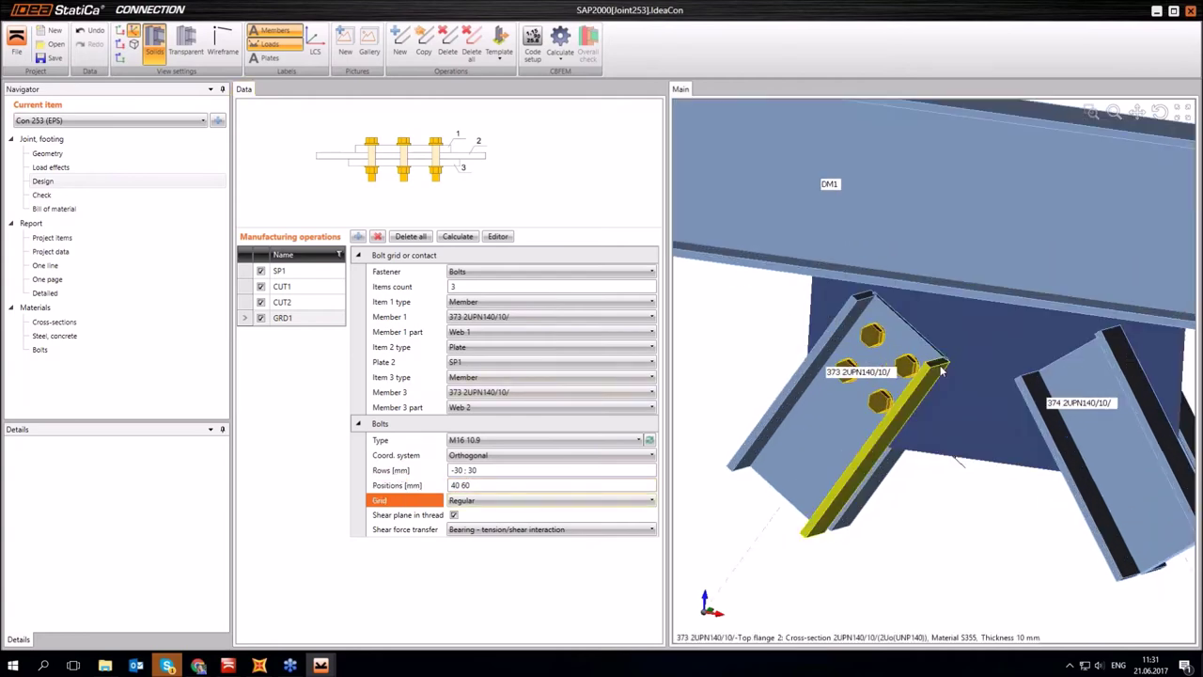
right_drag(940, 421, 466, 289)
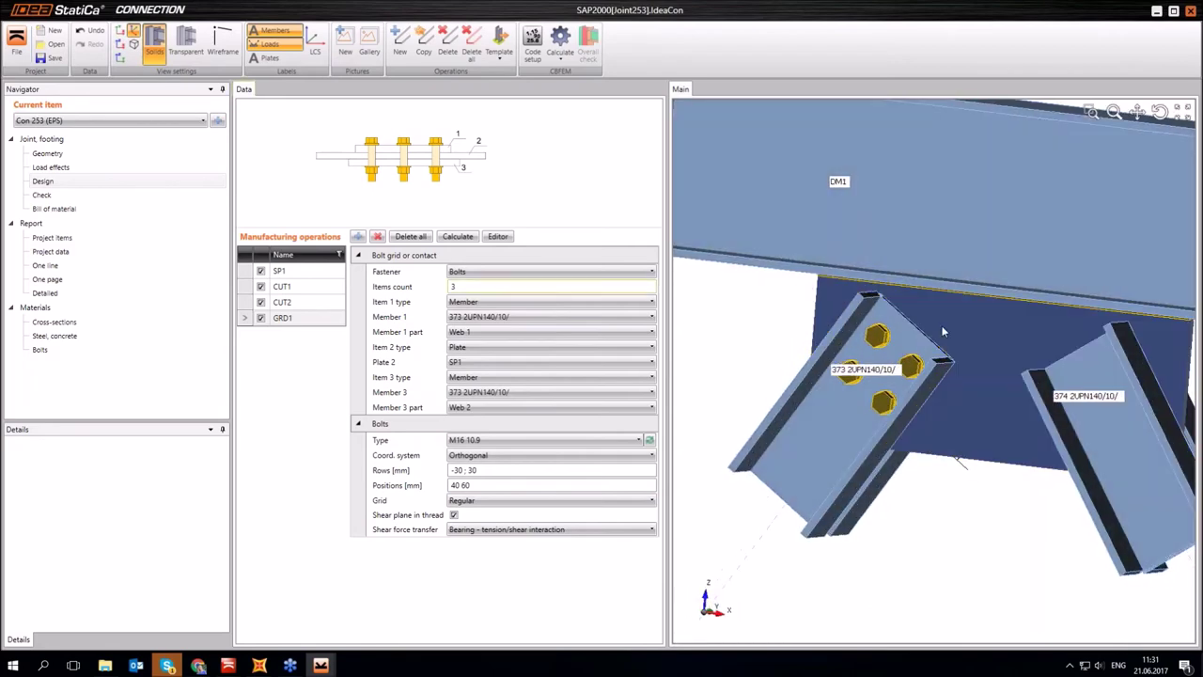
Step: Copy the bolt grid operation and assign member 374 as both Member 1 and Member 3 of the copy
click(425, 43)
click(479, 317)
click(467, 358)
click(470, 393)
click(480, 446)
right_drag(987, 431, 1029, 410)
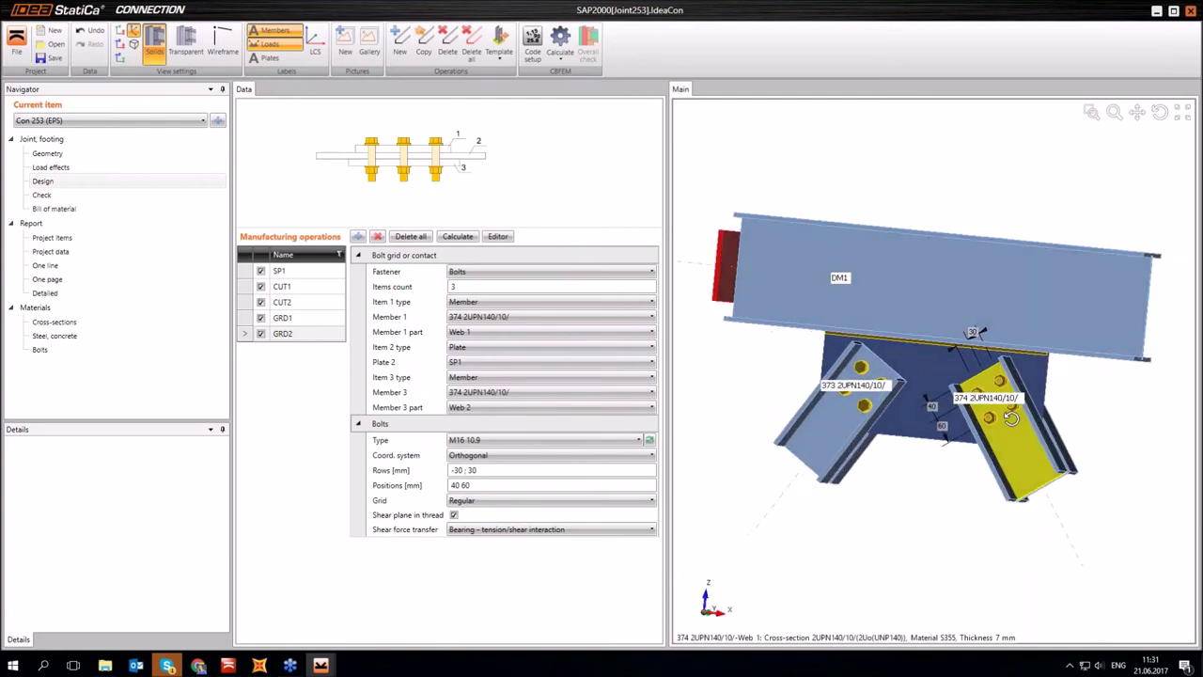
Step: Calculate the connection and open the overview of its checks
click(562, 39)
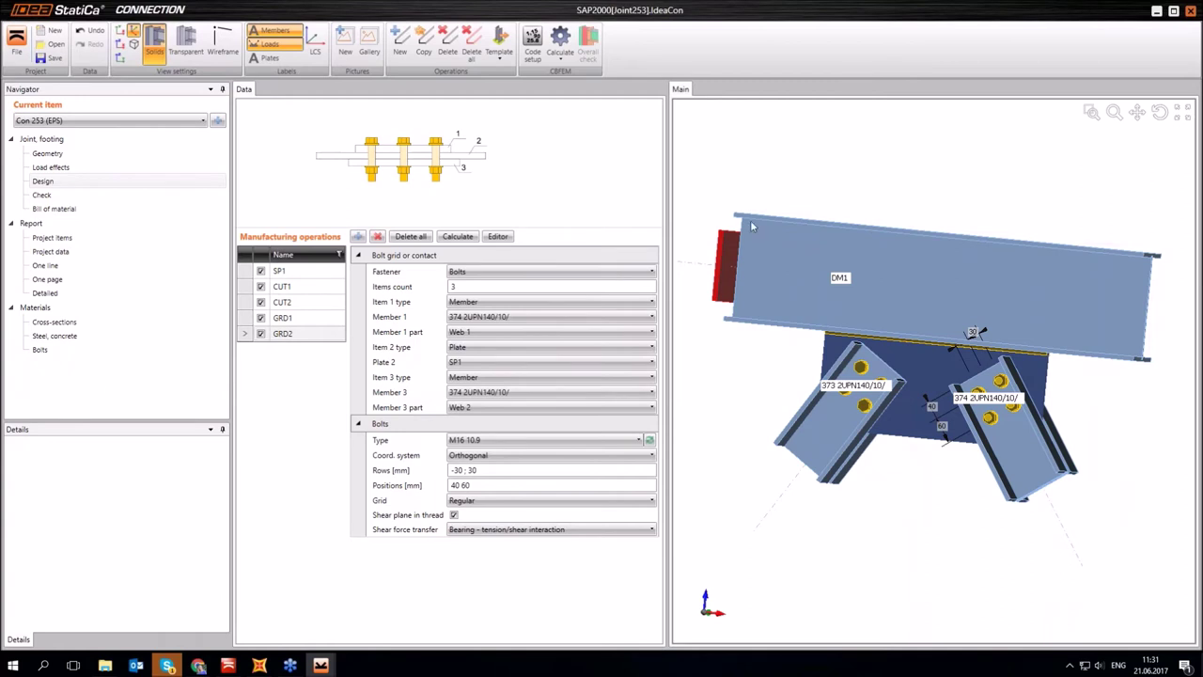
click(44, 196)
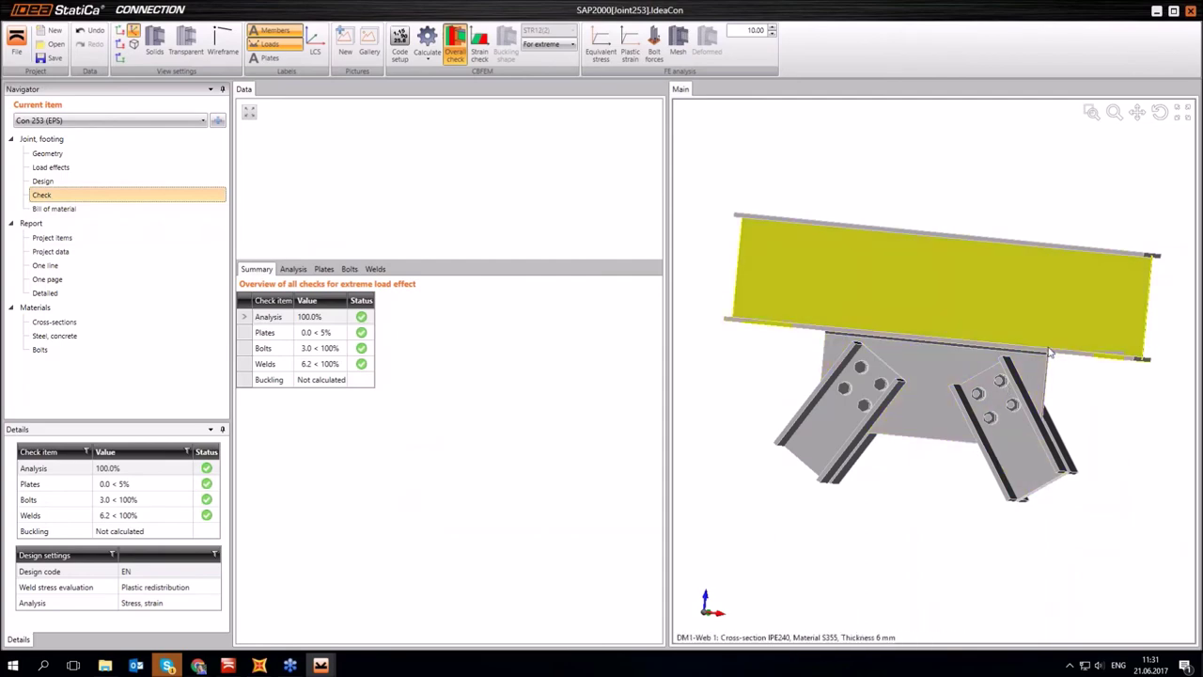
right_drag(1051, 353, 830, 431)
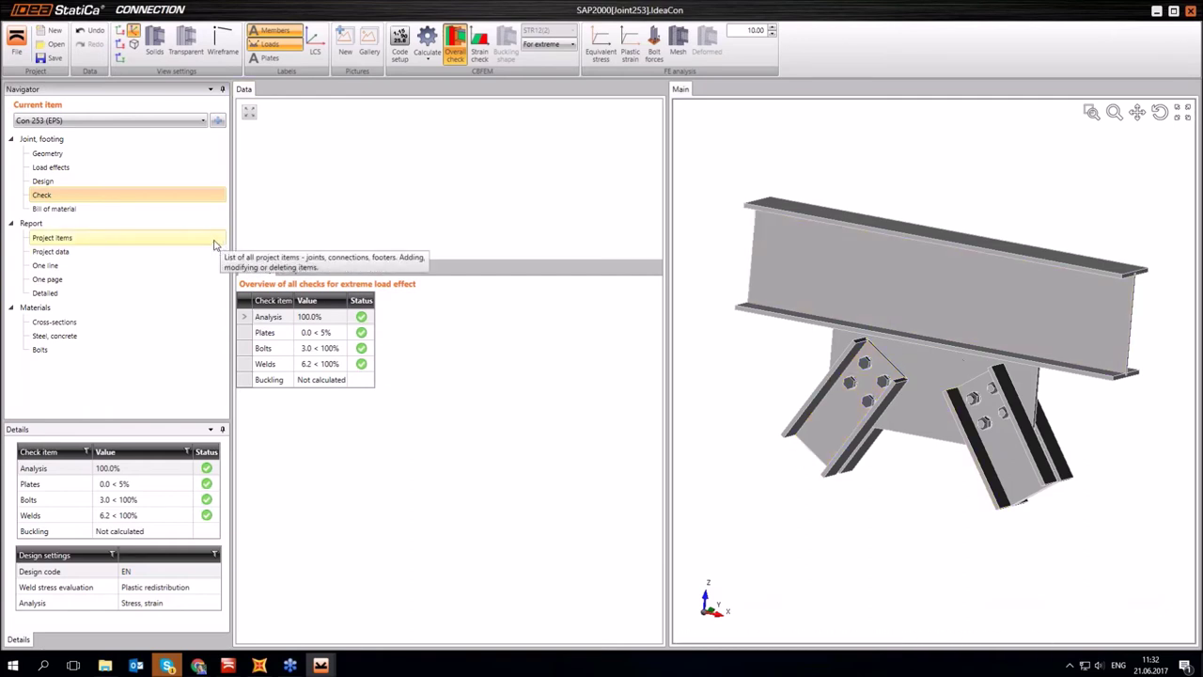
Step: Create a detailed report that adds View XY, View XZ and a bill of material with drawings, and refresh it
click(39, 295)
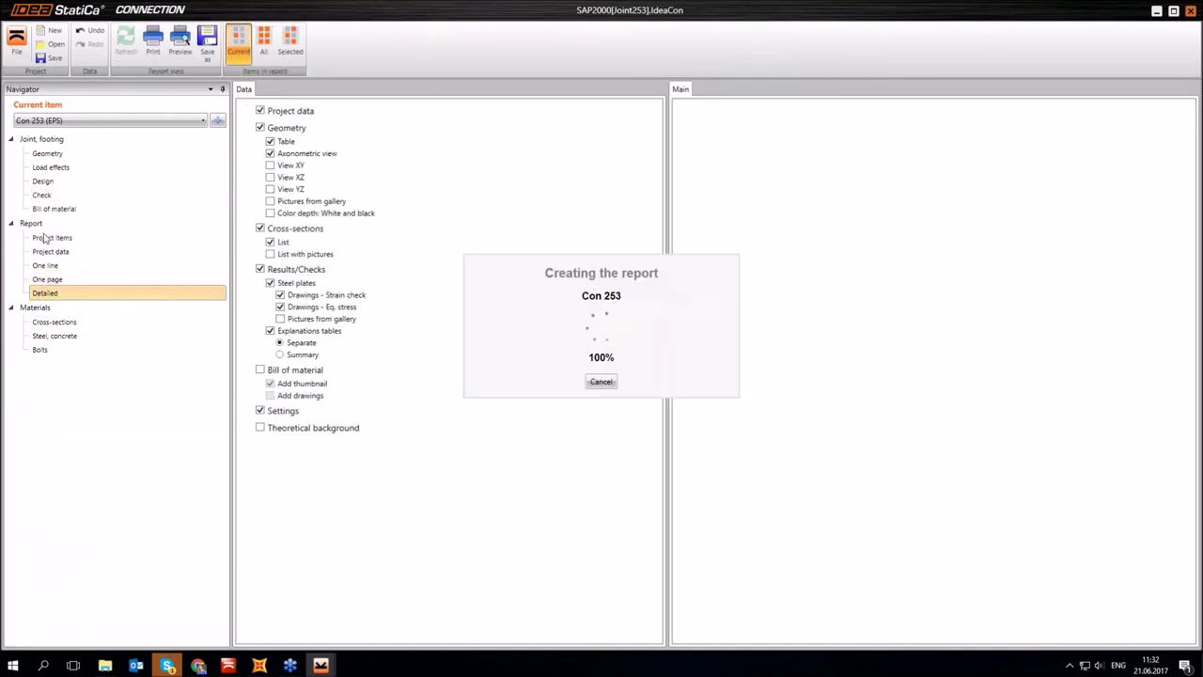
click(271, 178)
click(271, 165)
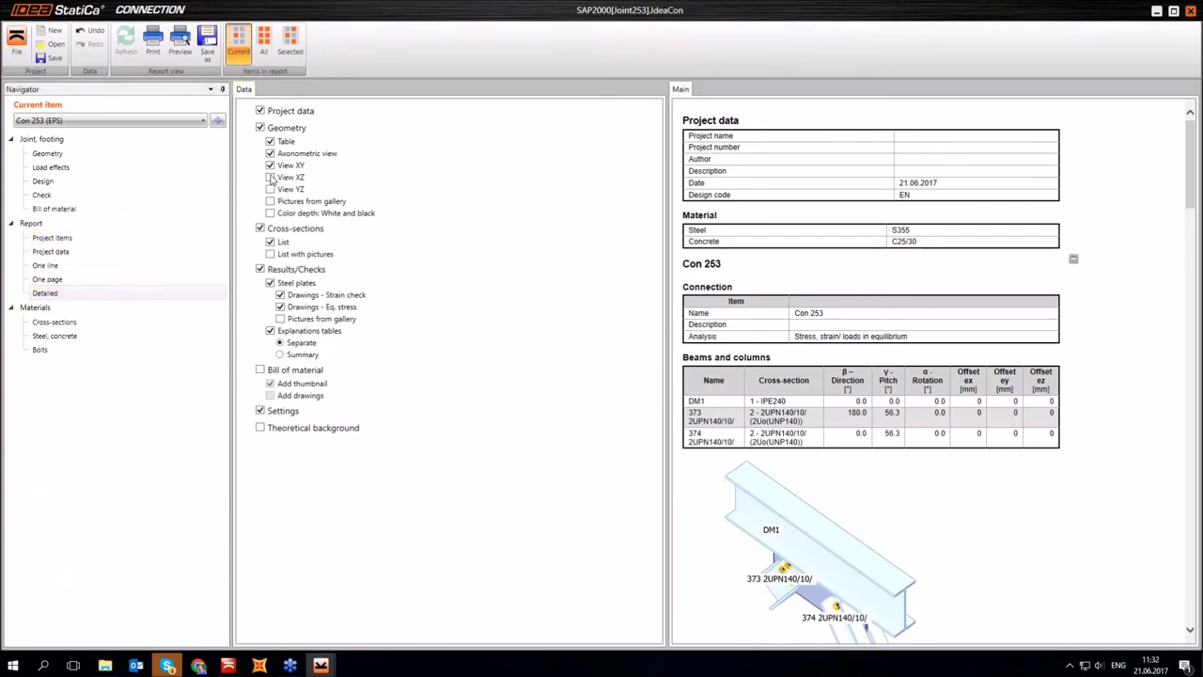
click(260, 371)
click(271, 395)
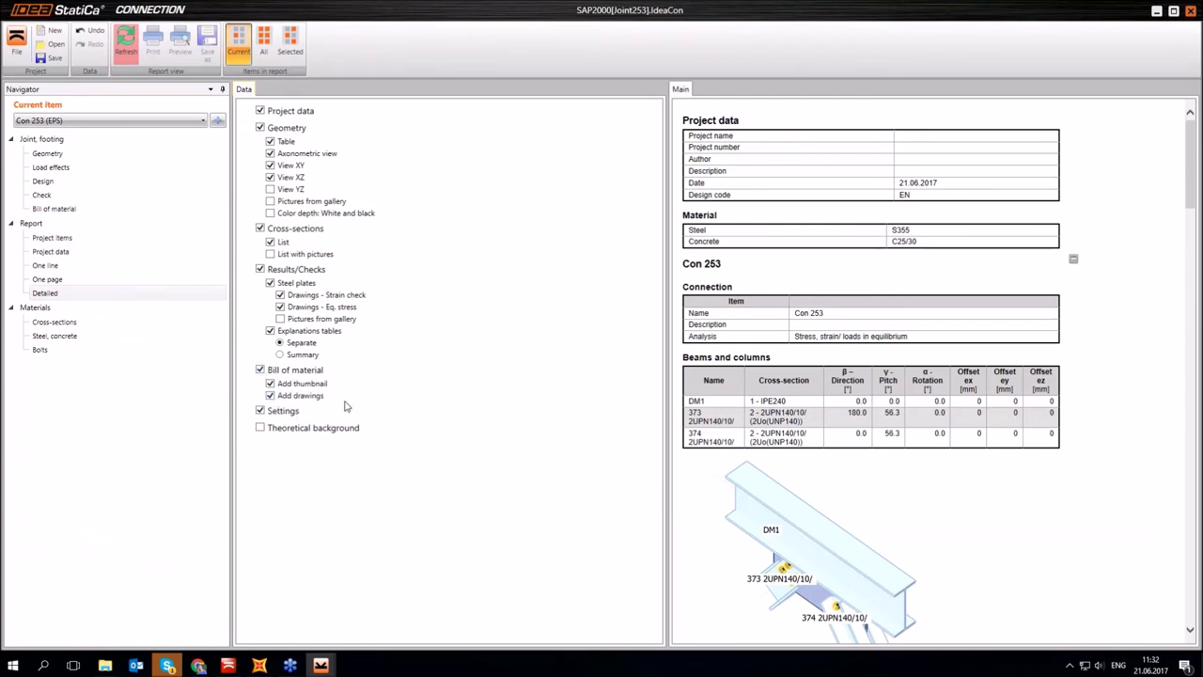
click(126, 42)
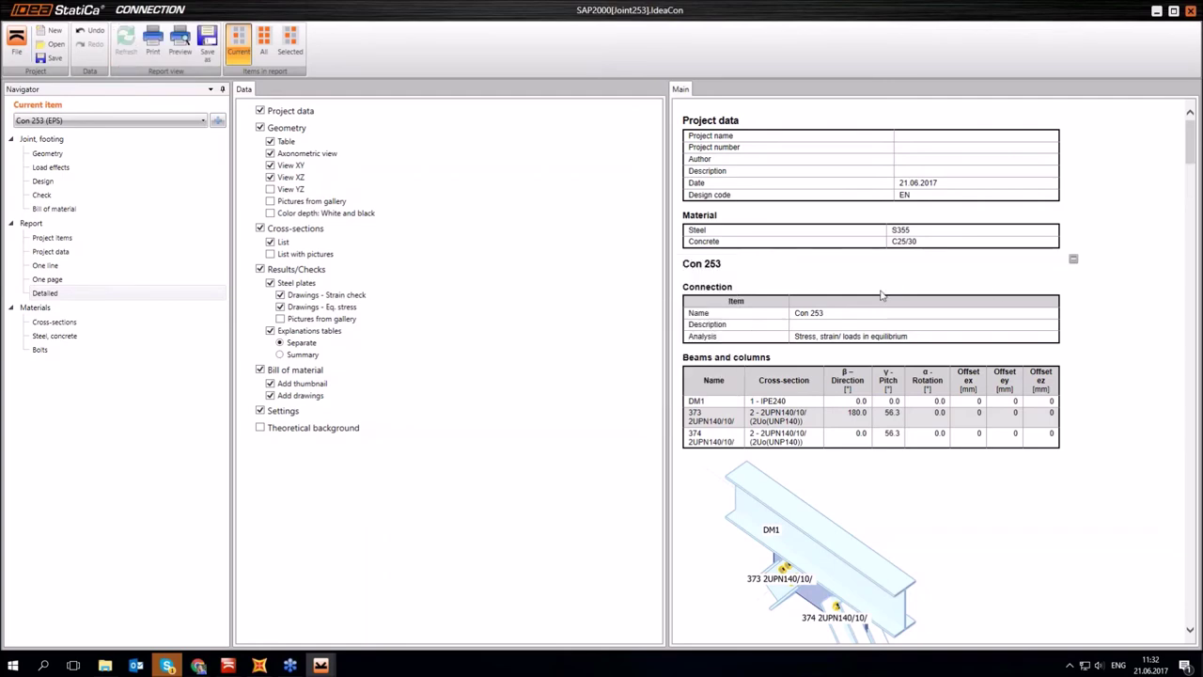
Step: Look through the detailed report's geometry, load effects, check results, bill of material and plate drawings
scroll(953, 232, down, 10)
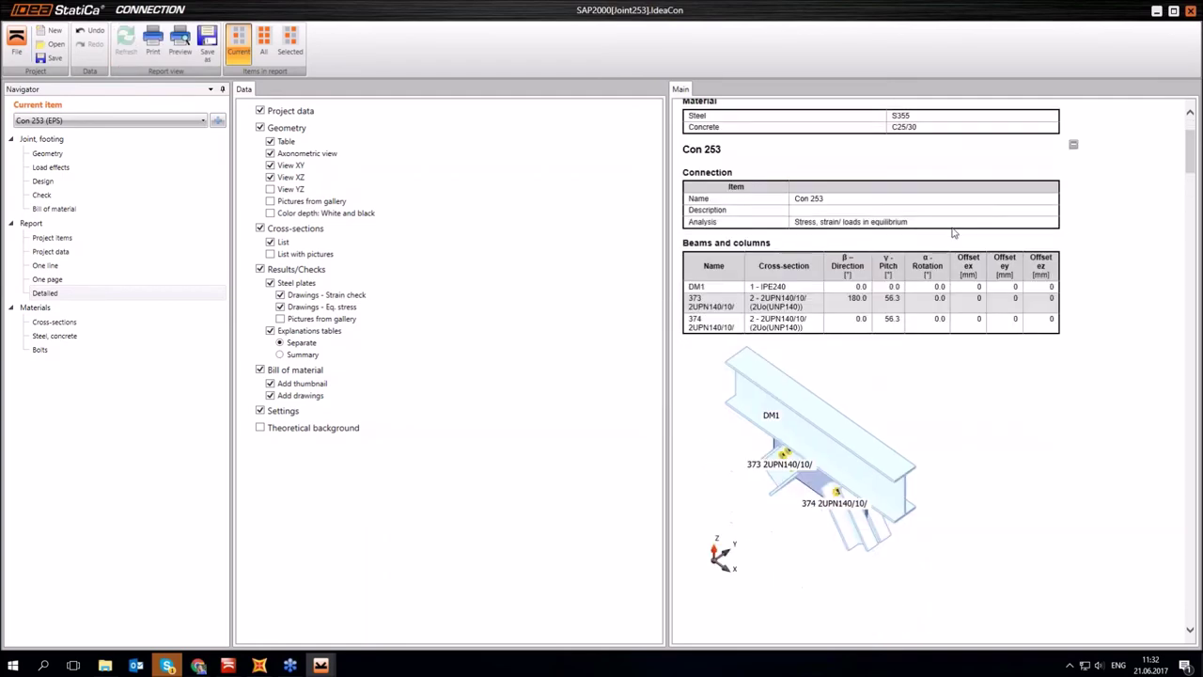
scroll(945, 242, down, 10)
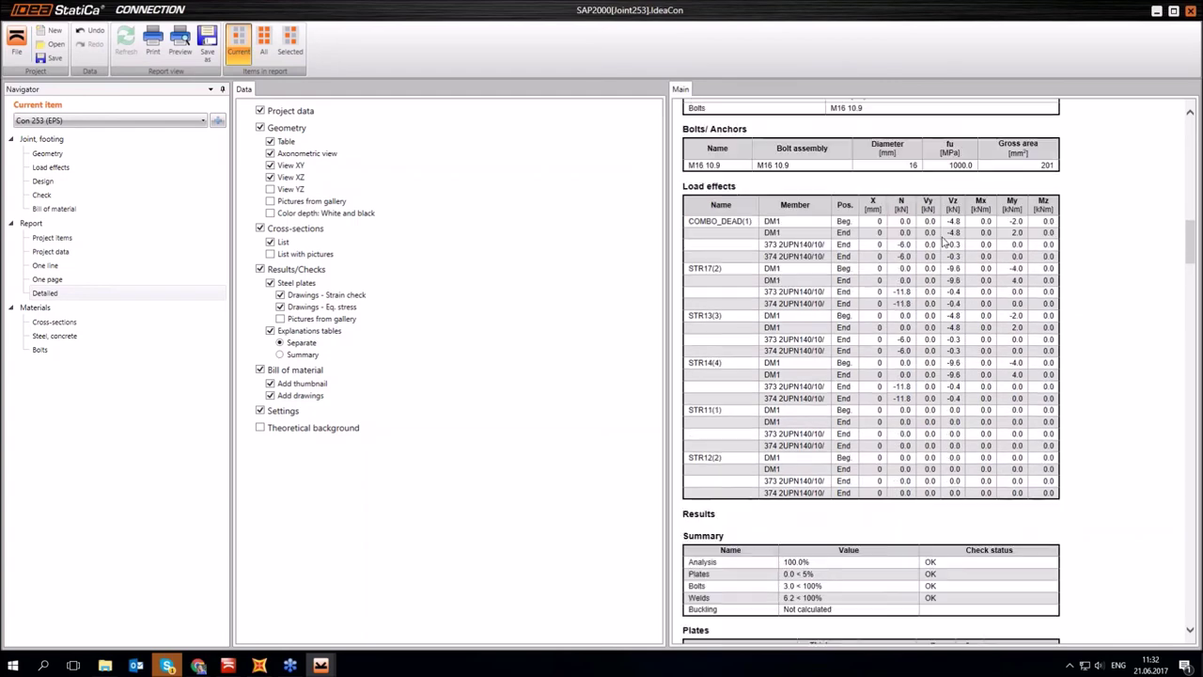
scroll(937, 241, down, 10)
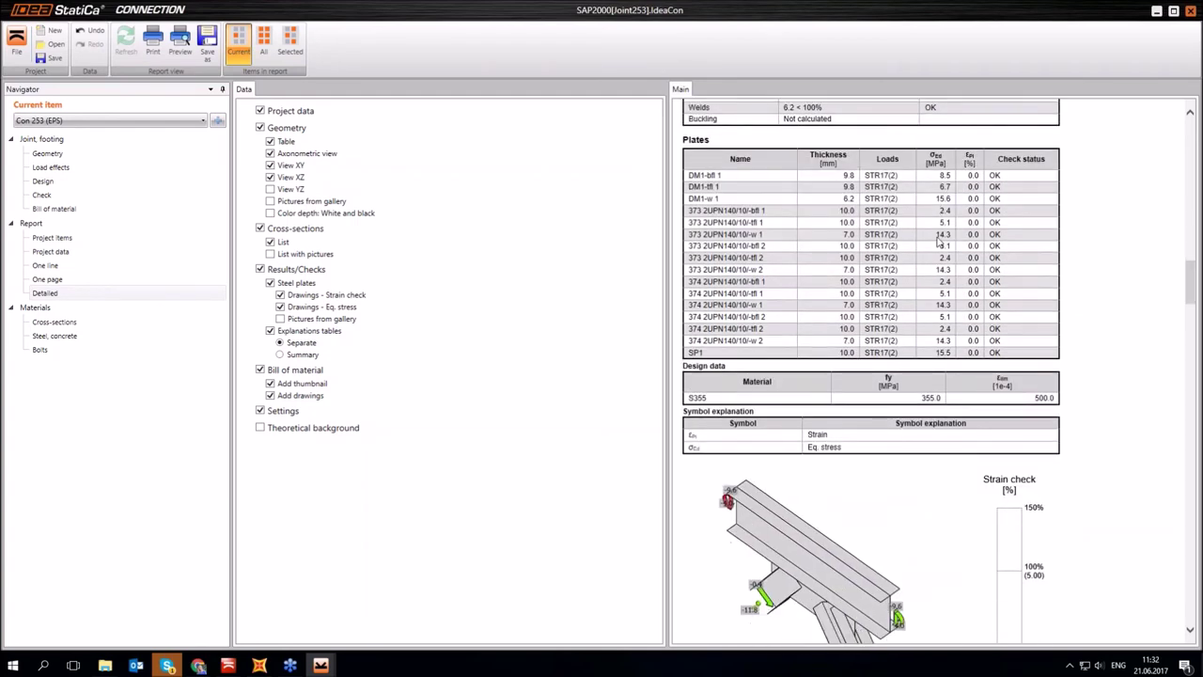
scroll(940, 242, down, 10)
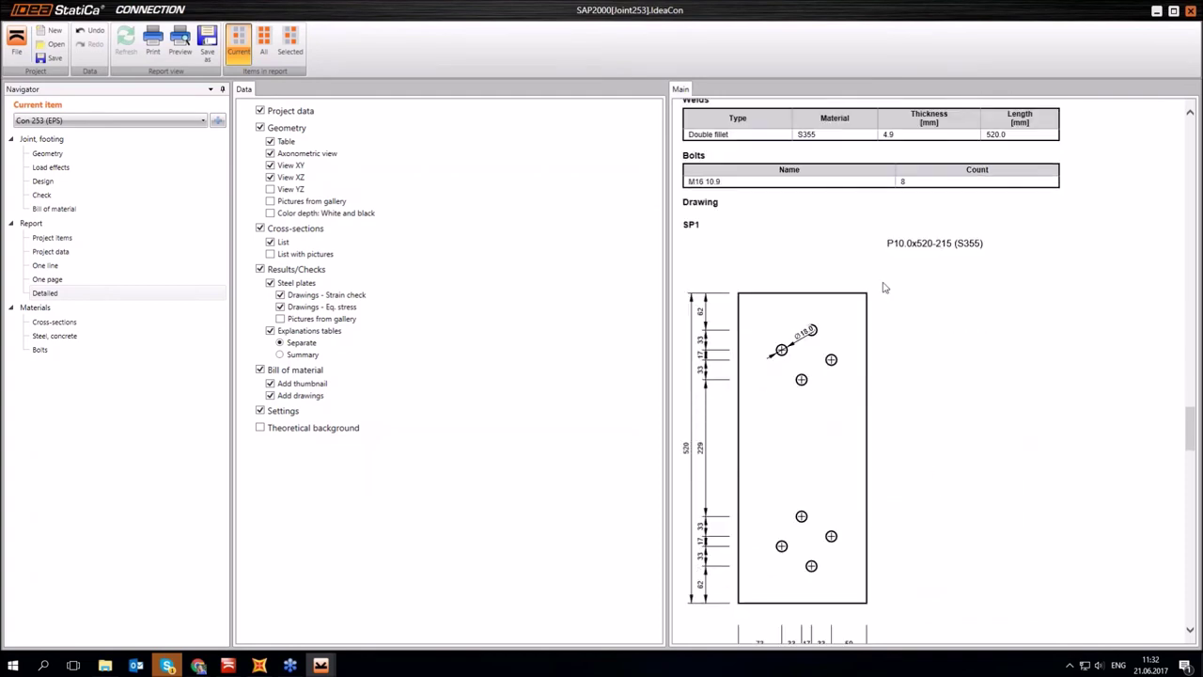
scroll(856, 301, down, 5)
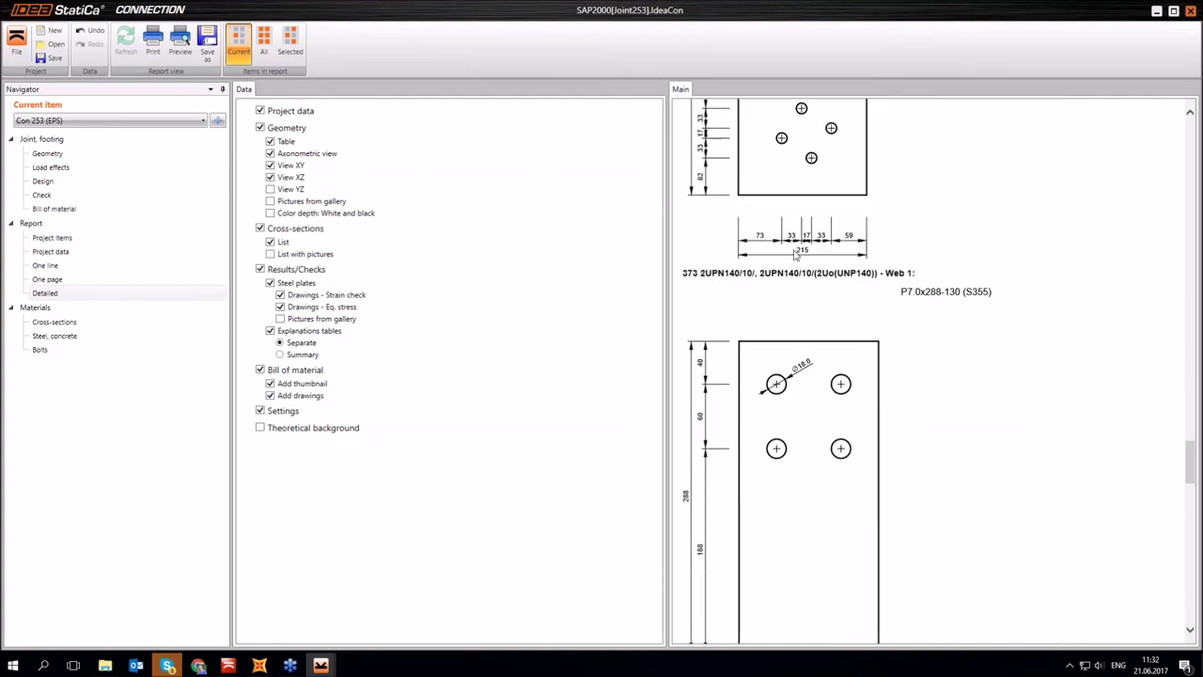
scroll(797, 254, down, 6)
scroll(856, 277, down, 6)
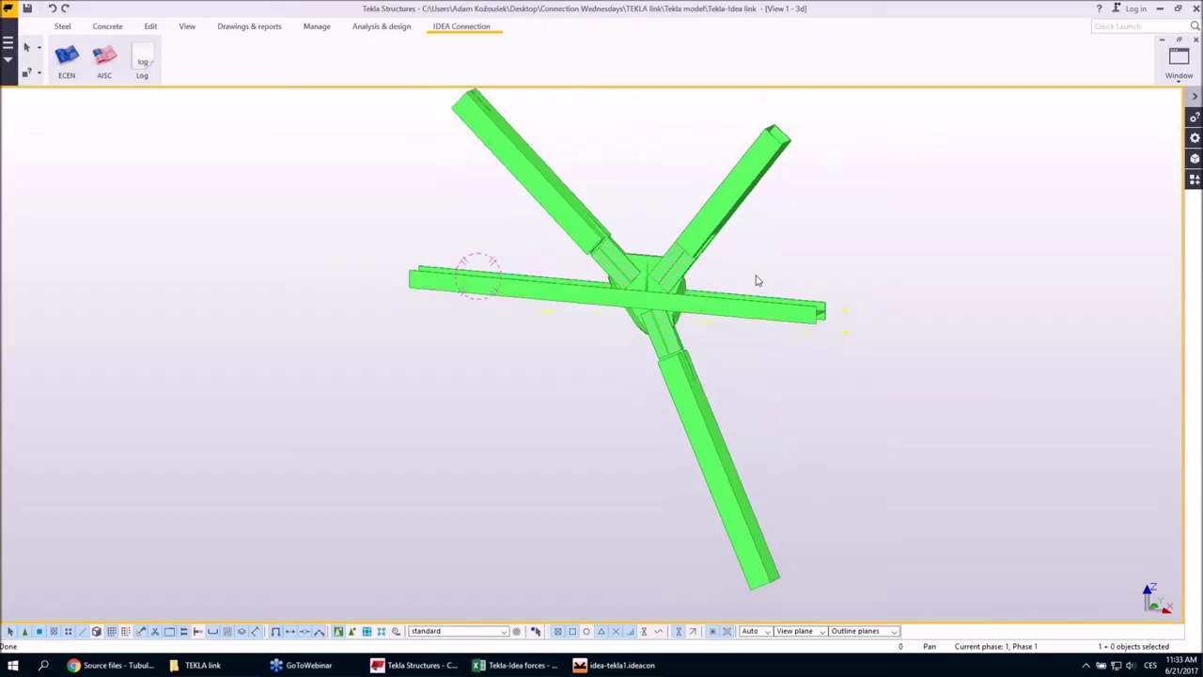
Step: Examine the bolted gusset joint and its connected members in the Tekla Structures model
ctrl+middle_drag(755, 277, 683, 348)
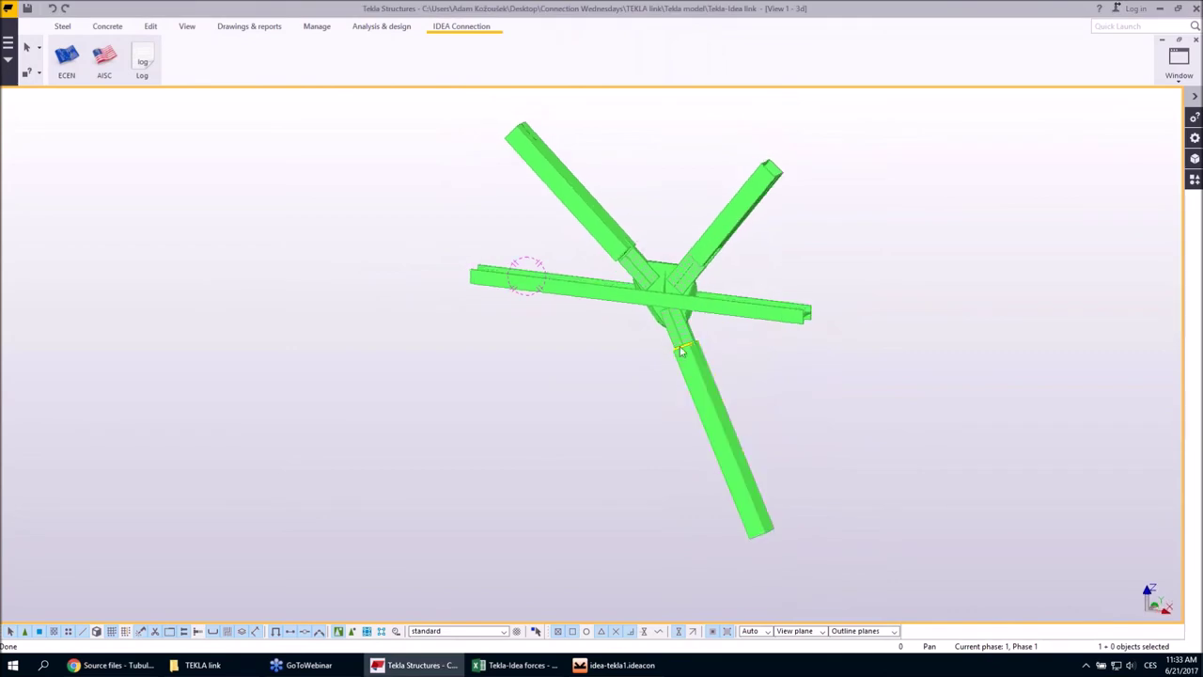
scroll(663, 339, up, 4)
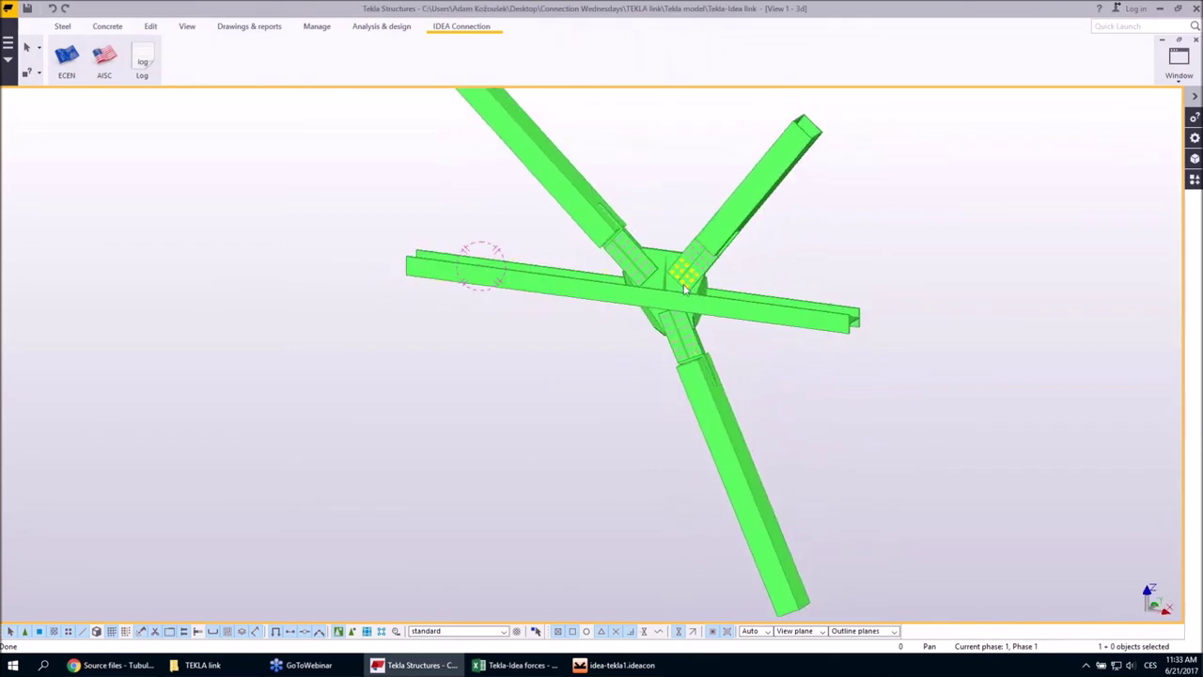
click(683, 294)
ctrl+middle_drag(683, 293, 685, 416)
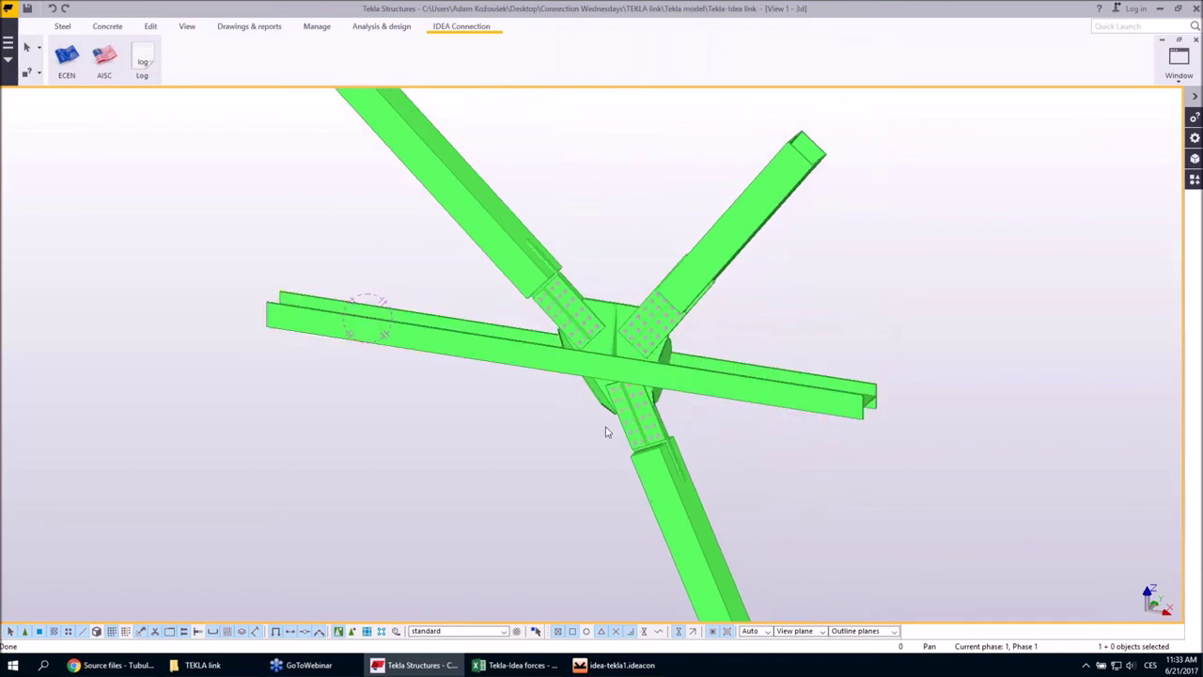
ctrl+middle_drag(607, 429, 595, 386)
scroll(595, 386, up, 1)
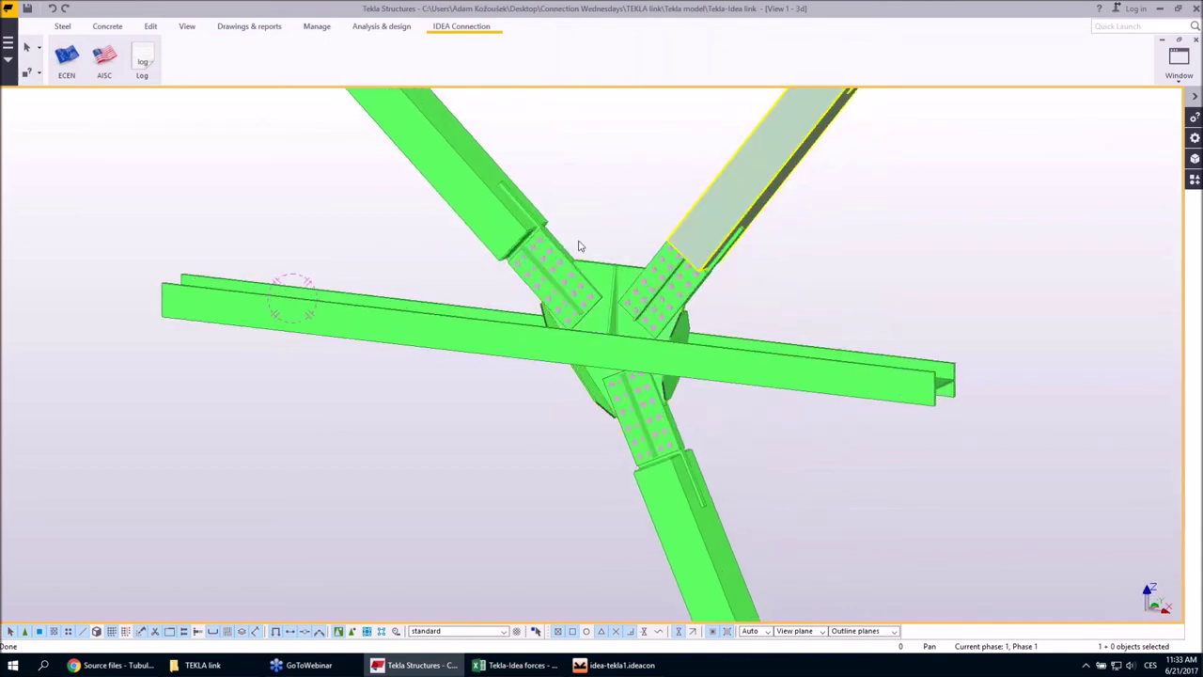
scroll(447, 360, down, 1)
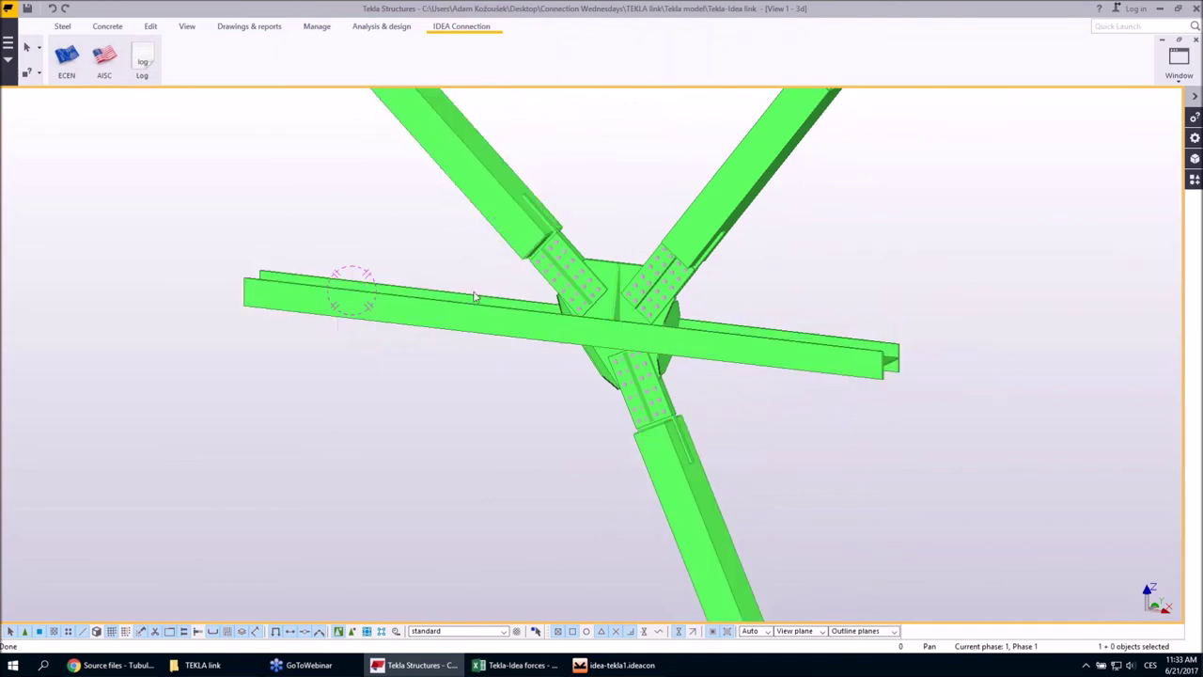
scroll(484, 467, down, 1)
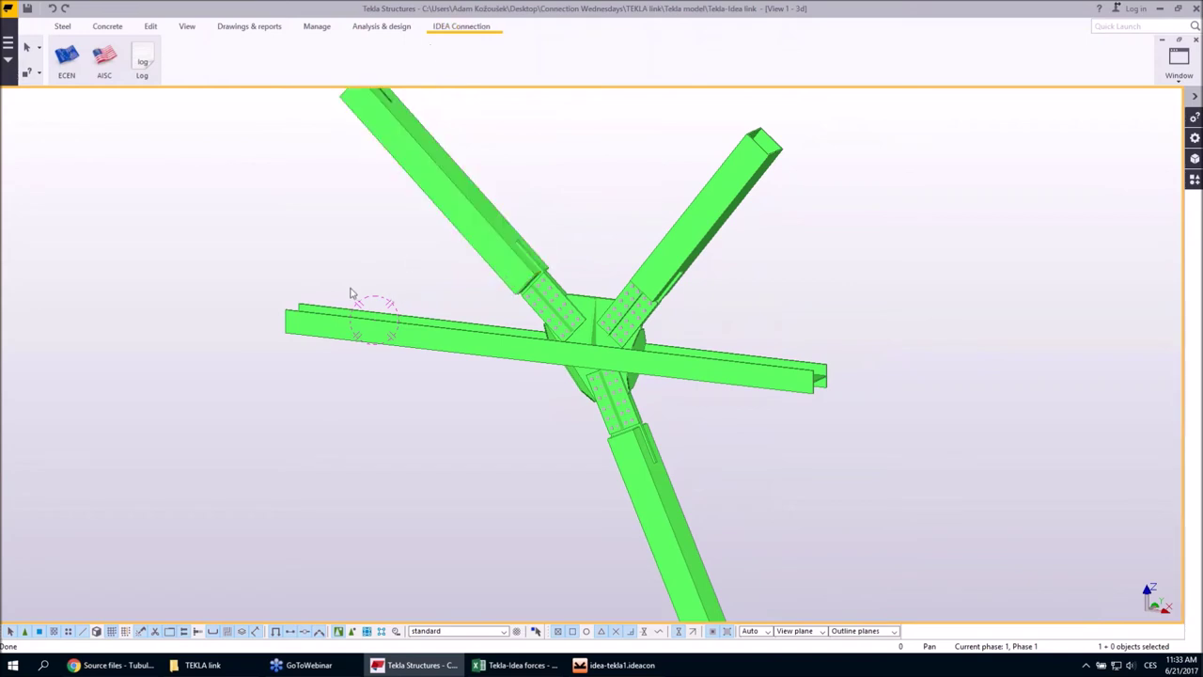
click(394, 315)
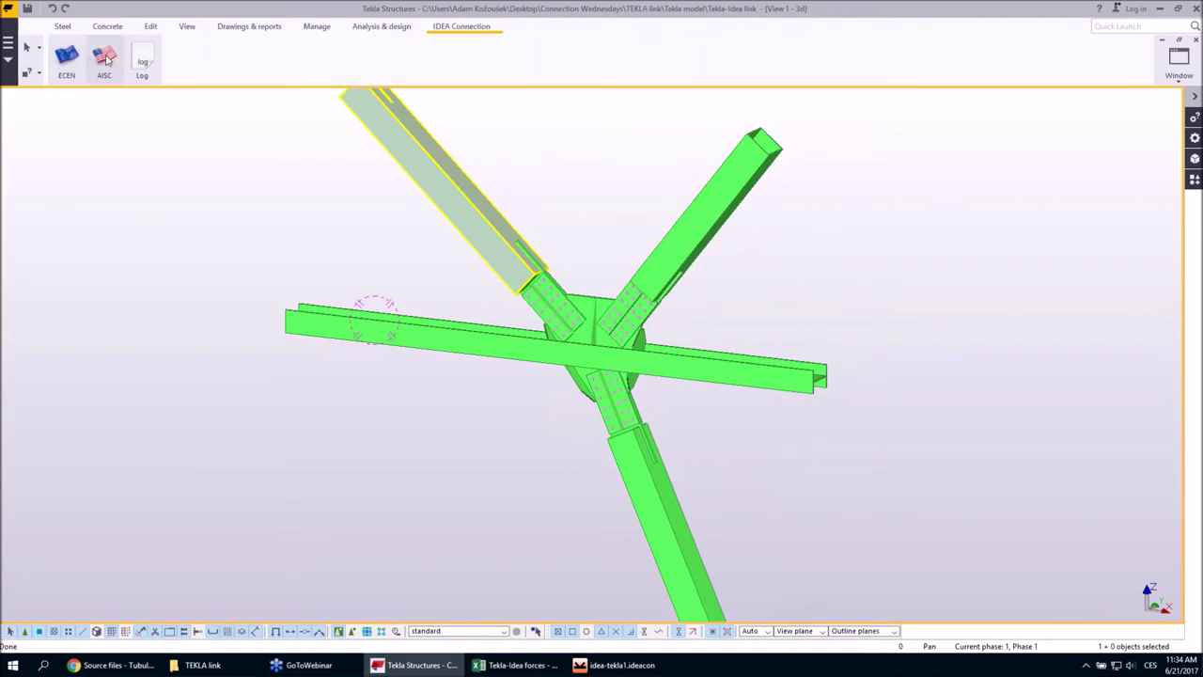
Step: Start the ECEN export to IDEA Connection and pick the joint's node point at the centre of the gusset
click(66, 73)
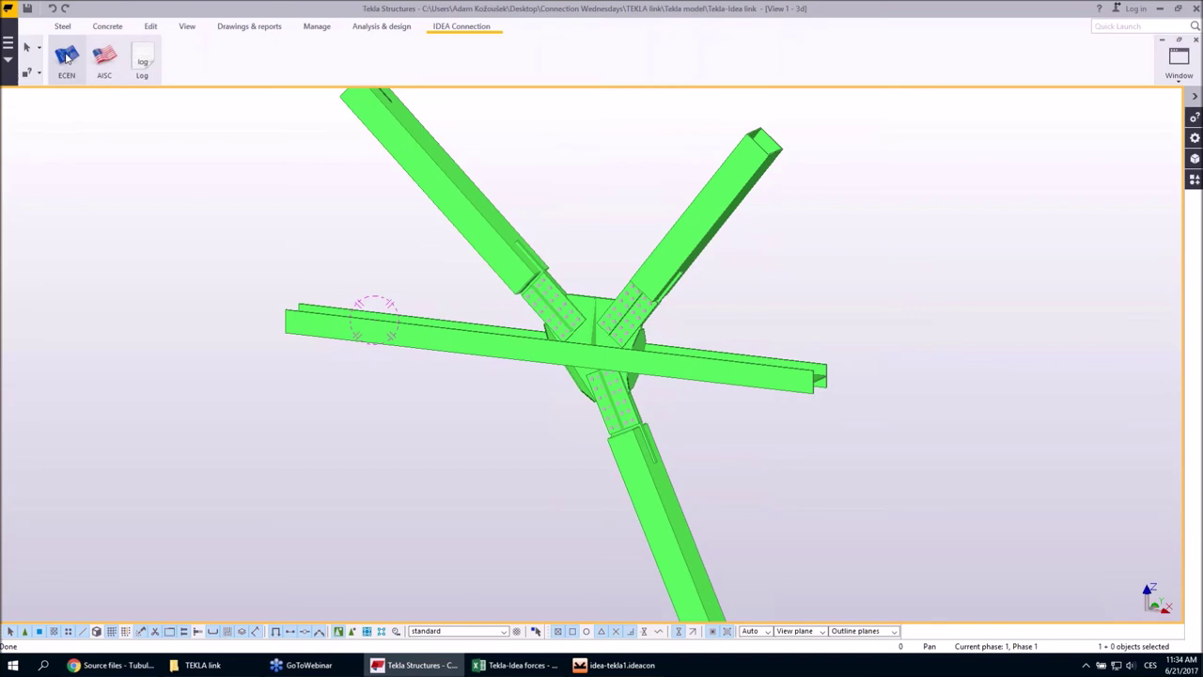
click(67, 58)
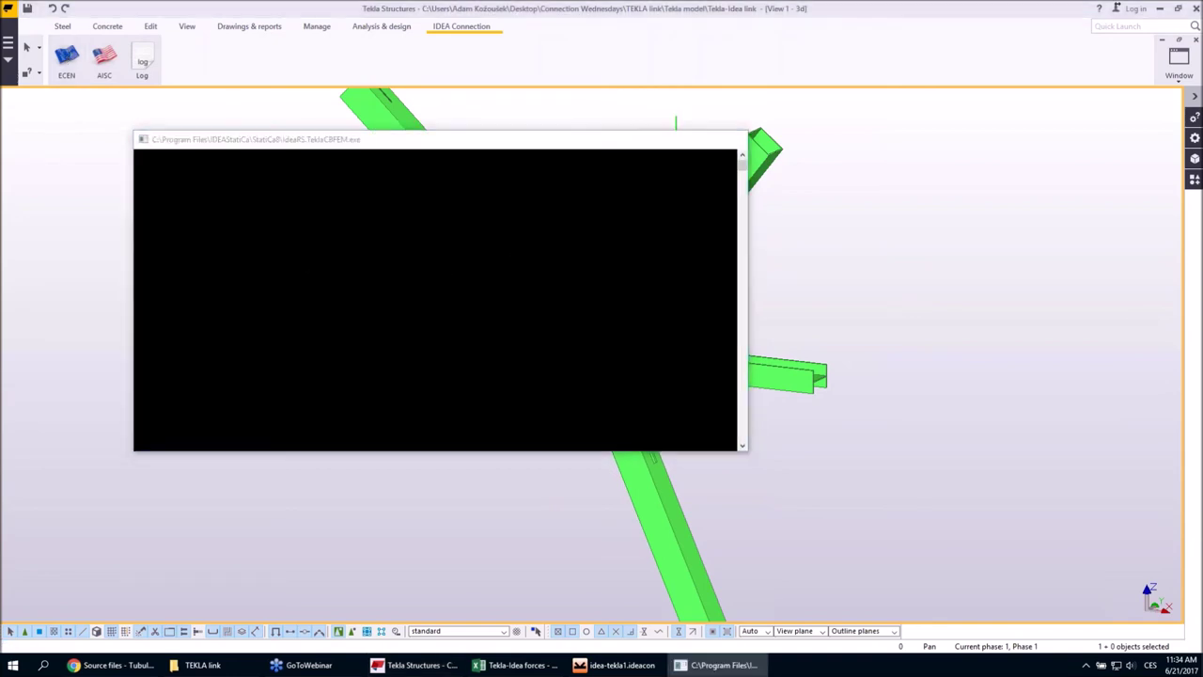
scroll(564, 422, down, 2)
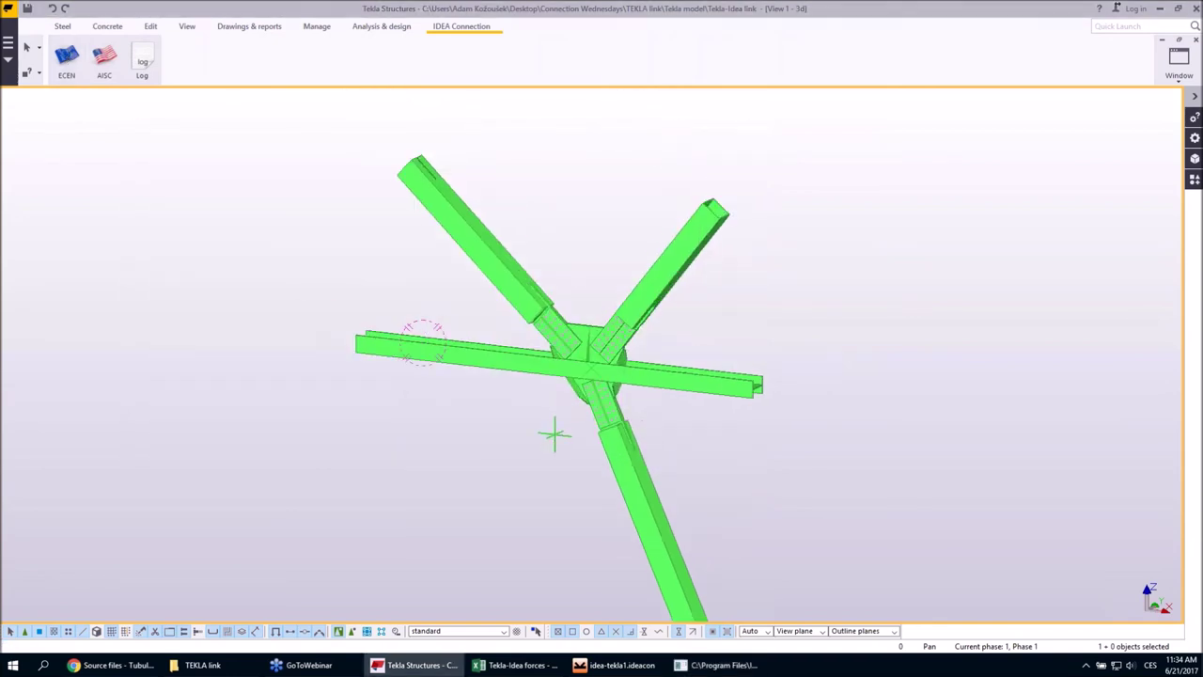
scroll(595, 374, up, 2)
scroll(600, 374, up, 1)
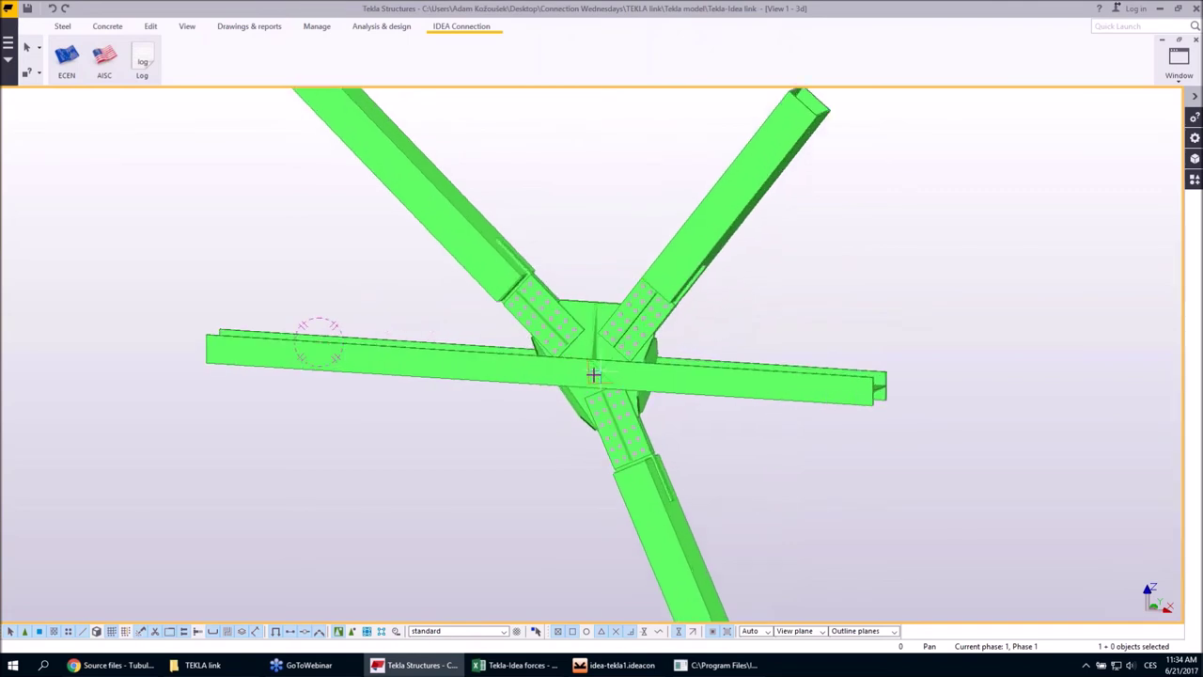
scroll(592, 376, down, 3)
scroll(588, 374, up, 4)
scroll(588, 373, up, 3)
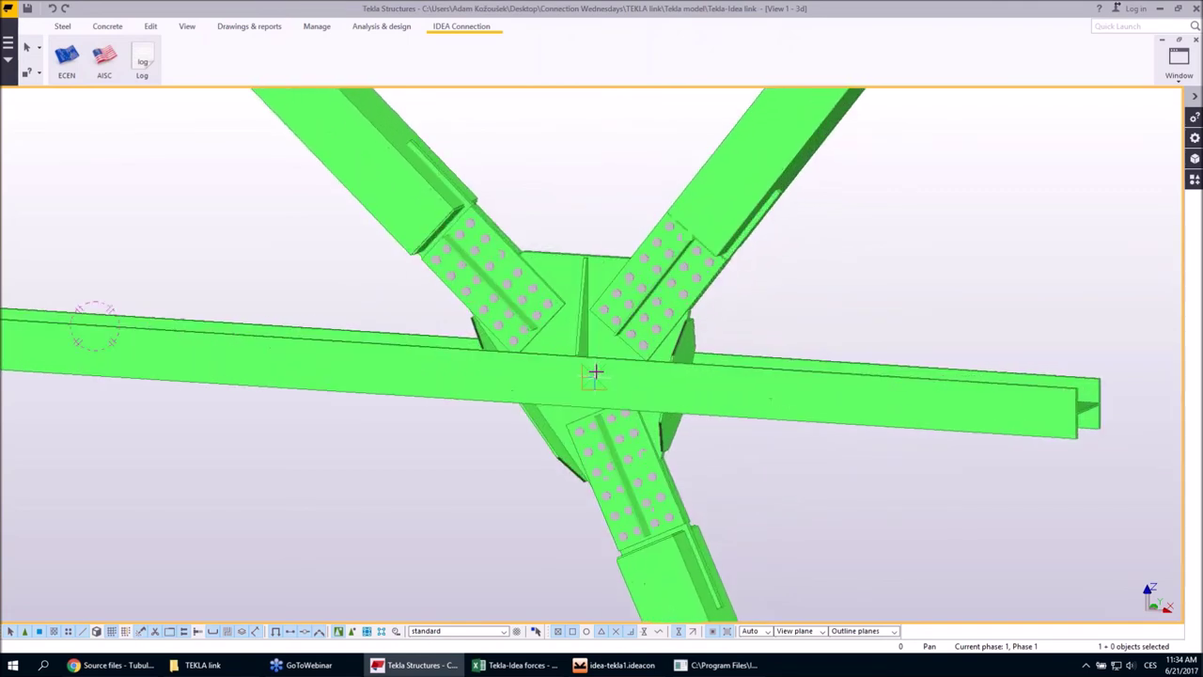
scroll(588, 378, up, 2)
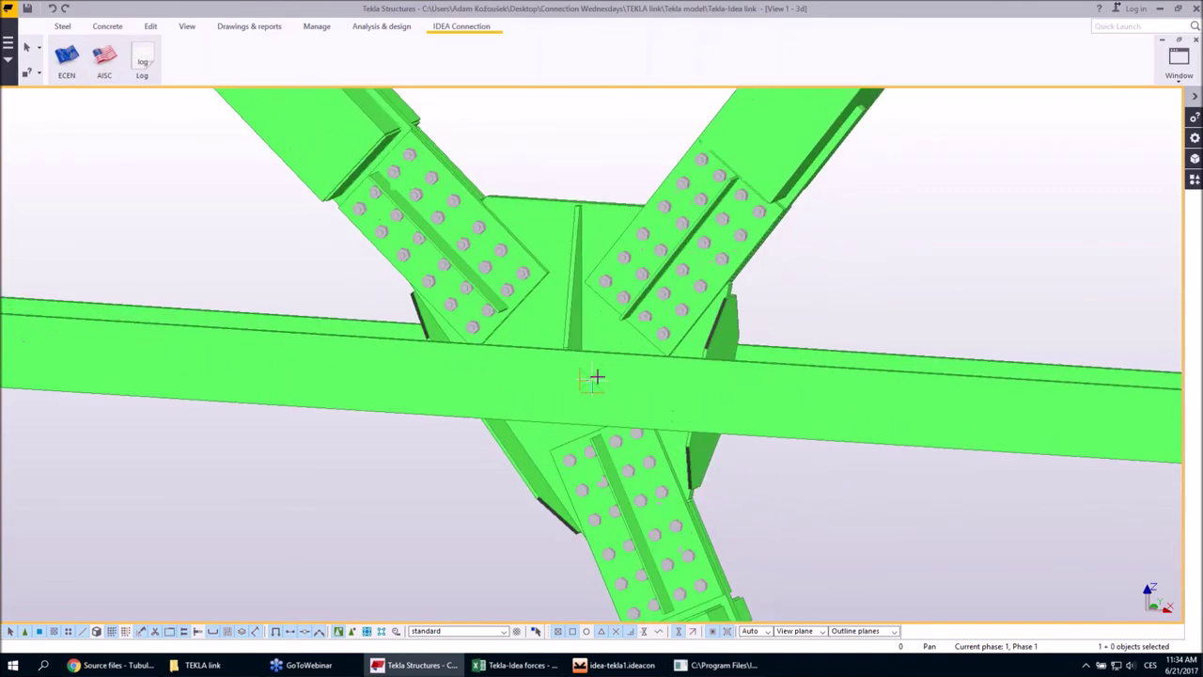
scroll(598, 380, up, 2)
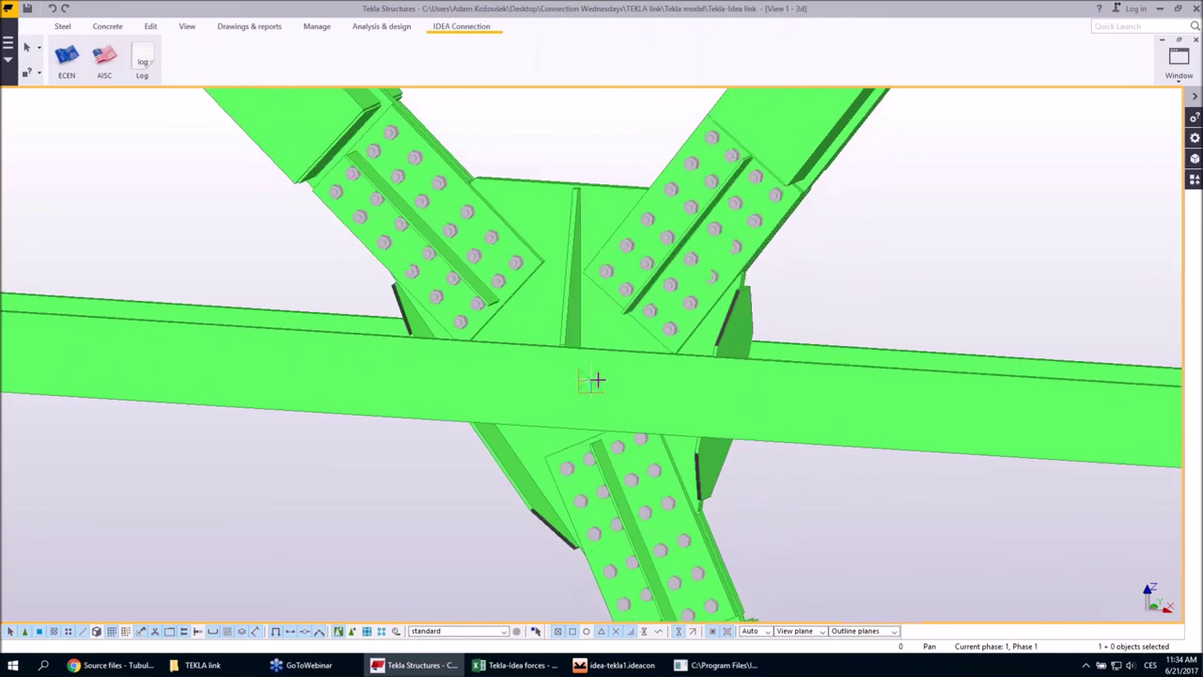
scroll(620, 367, down, 5)
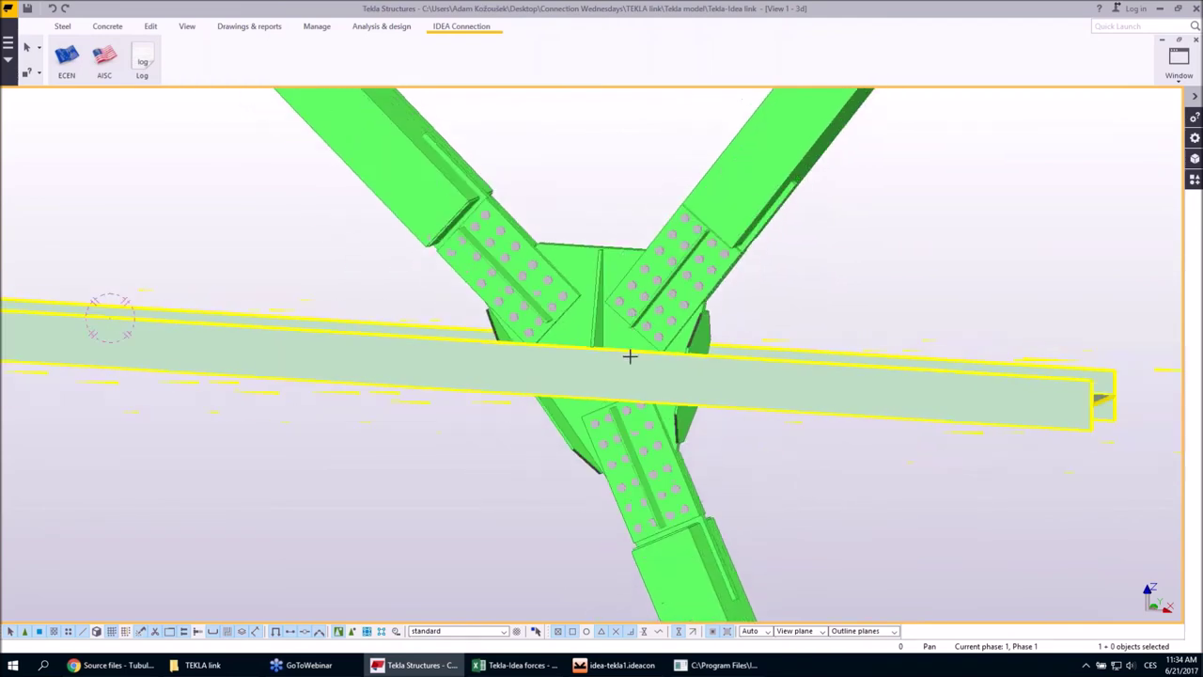
Step: Select the continuous horizontal beam and the three diagonal members as the members of the exported joint
click(514, 357)
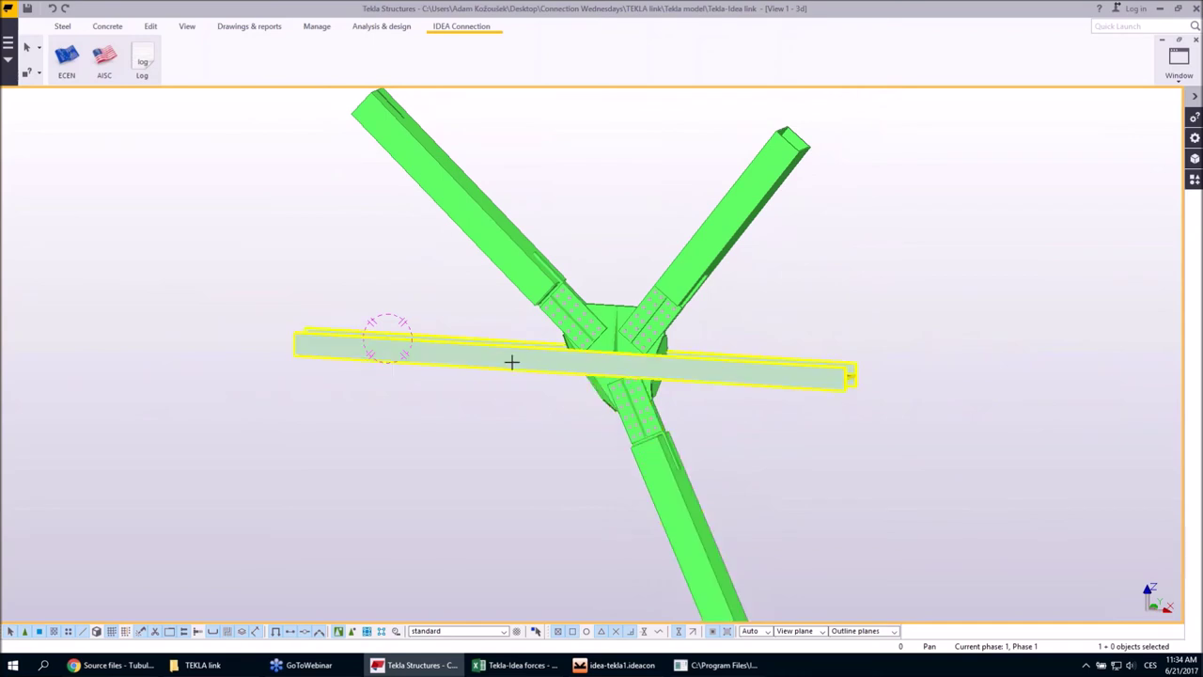
shift+click(484, 194)
shift+click(733, 203)
shift+click(658, 483)
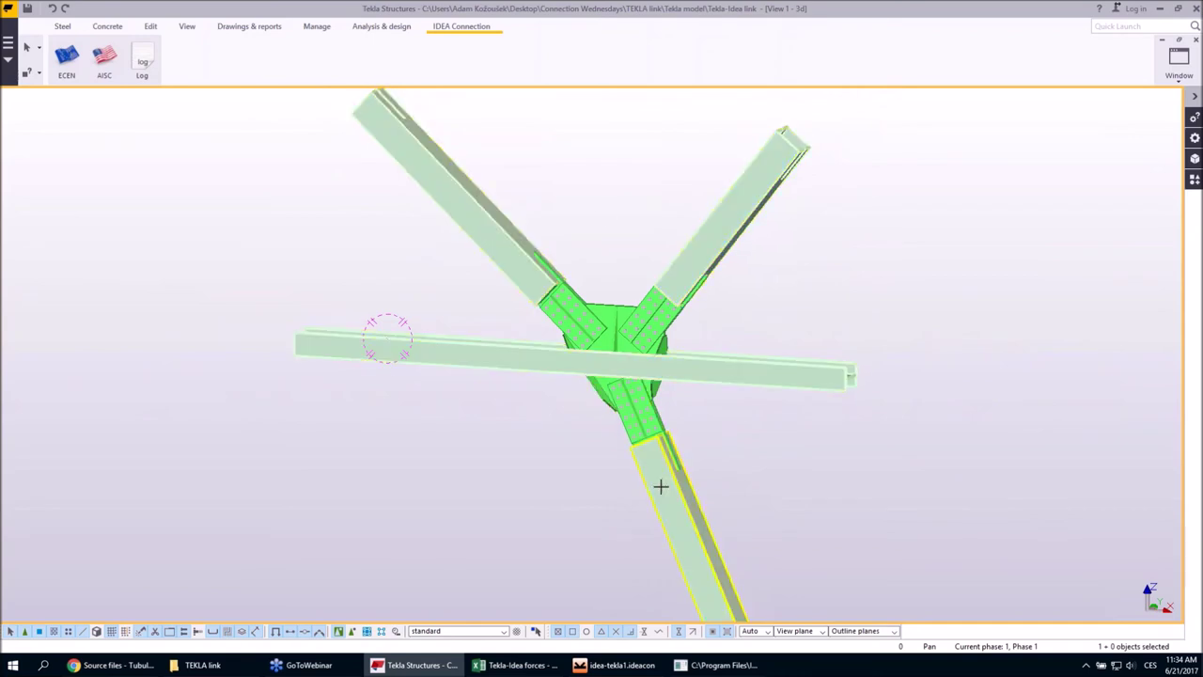
scroll(509, 459, down, 2)
click(510, 462)
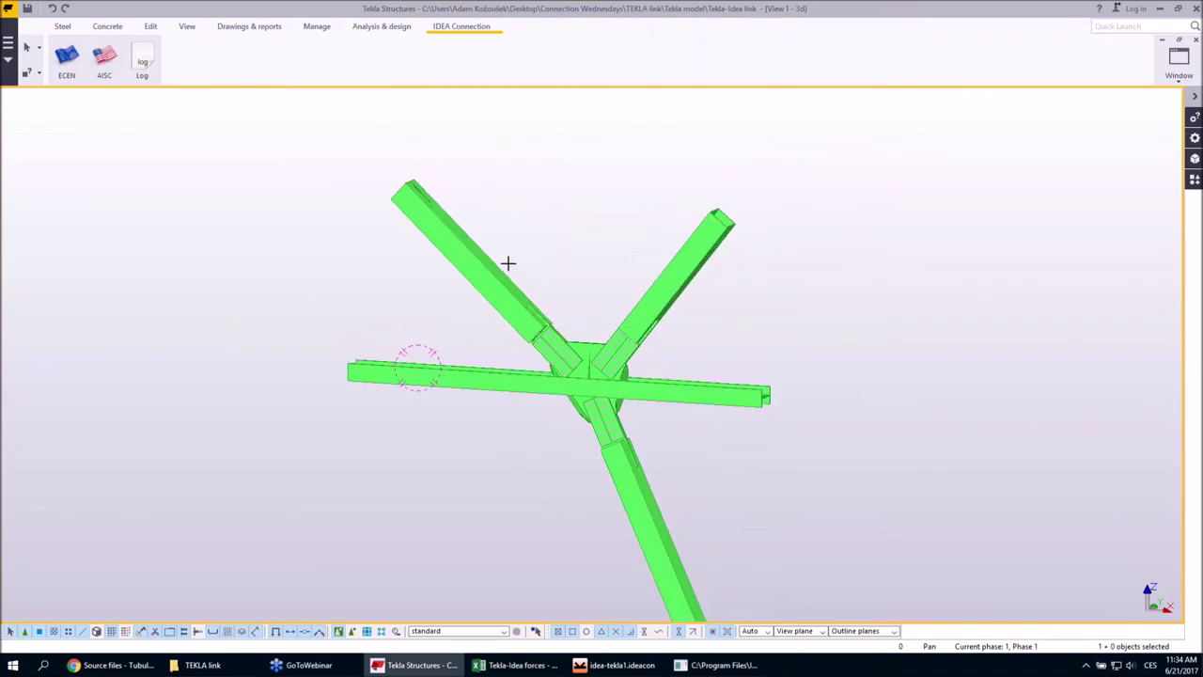
Step: Window-select the joint's gusset plates and bolts for the export and save the connection on the Desktop as idea-tekla
drag(503, 255, 682, 483)
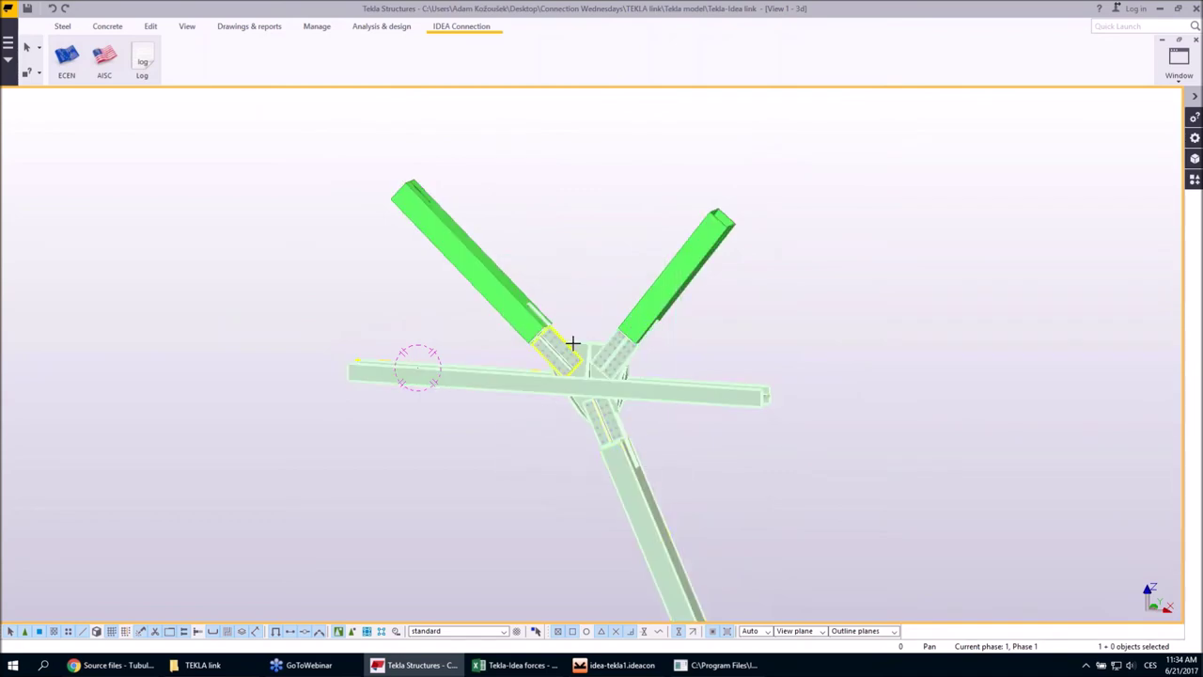
click(611, 367)
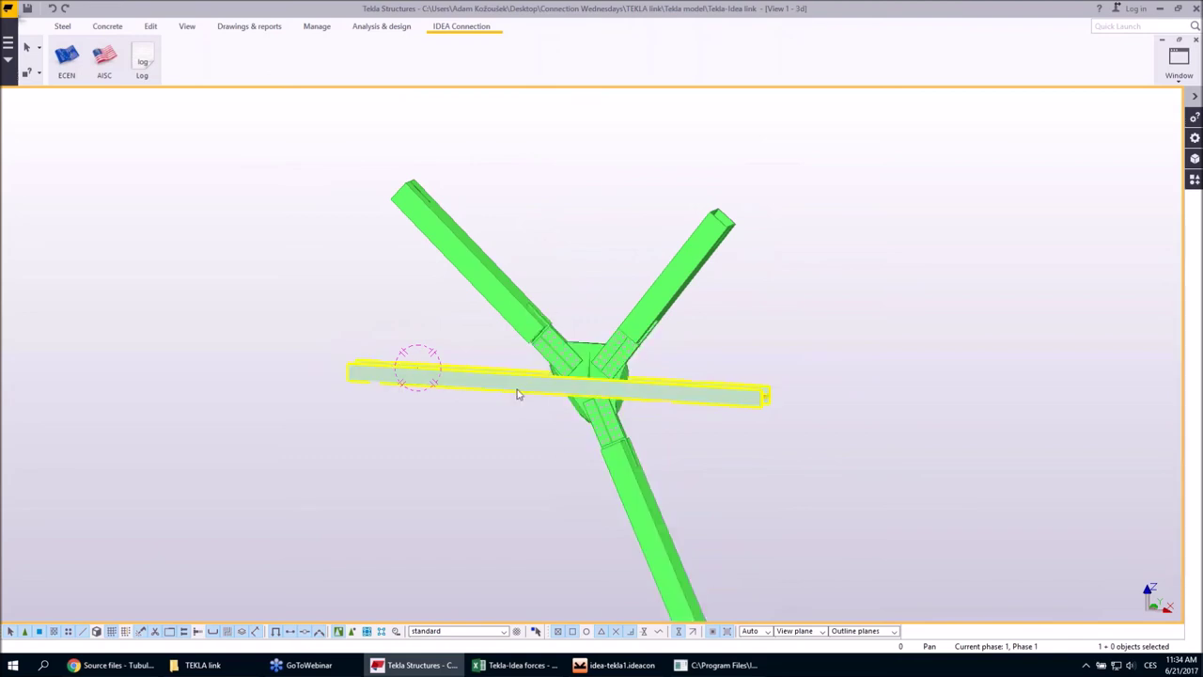
click(622, 452)
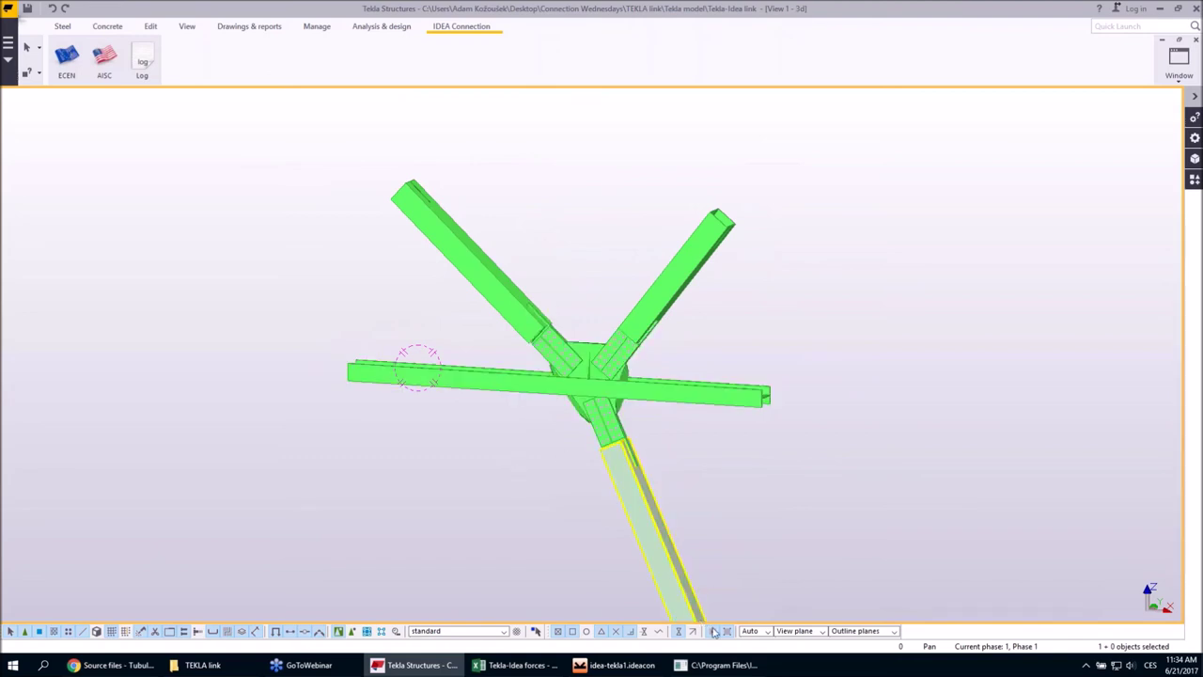
click(679, 526)
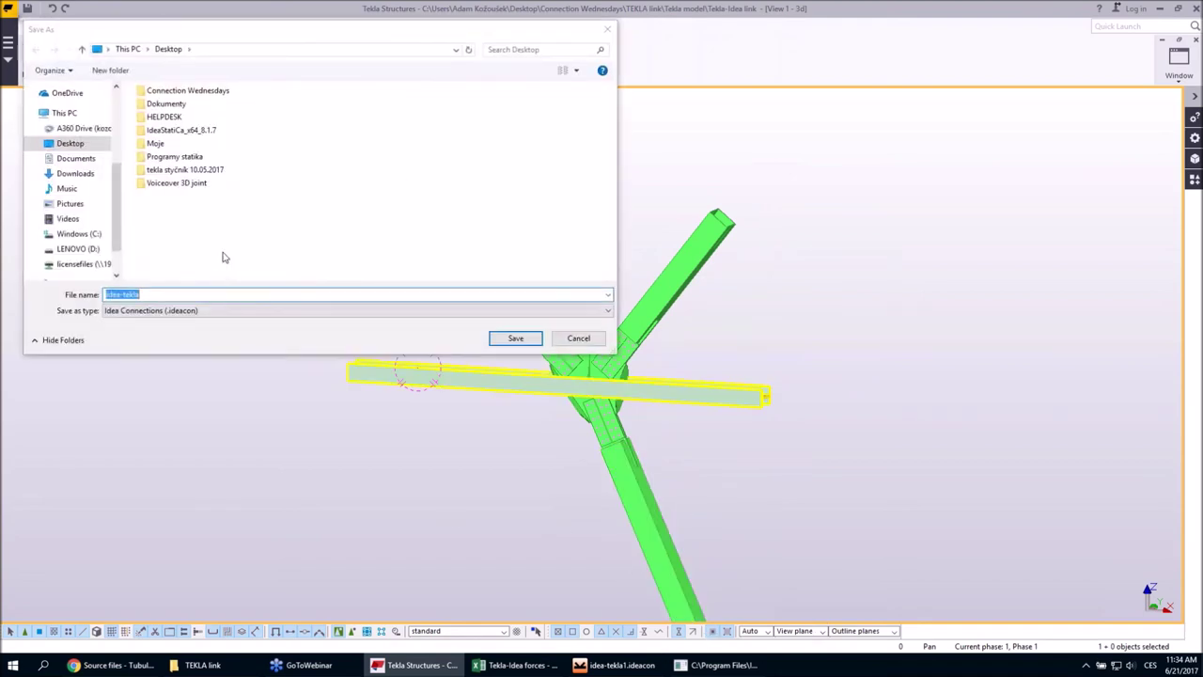
click(155, 294)
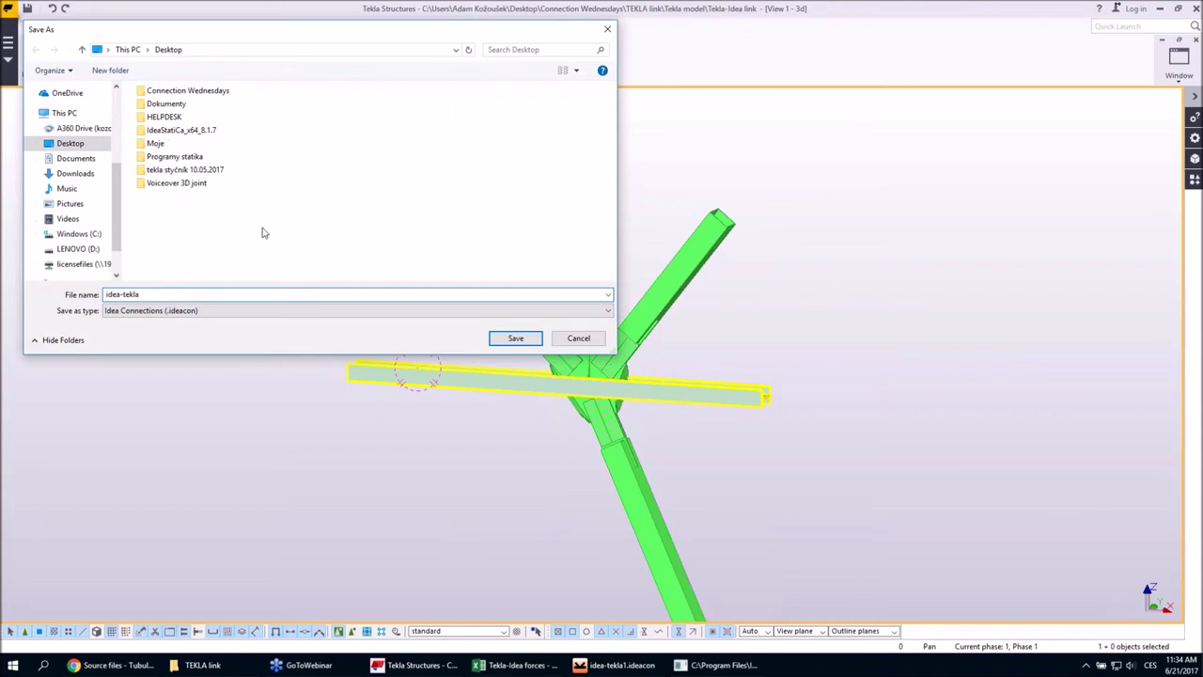
click(513, 338)
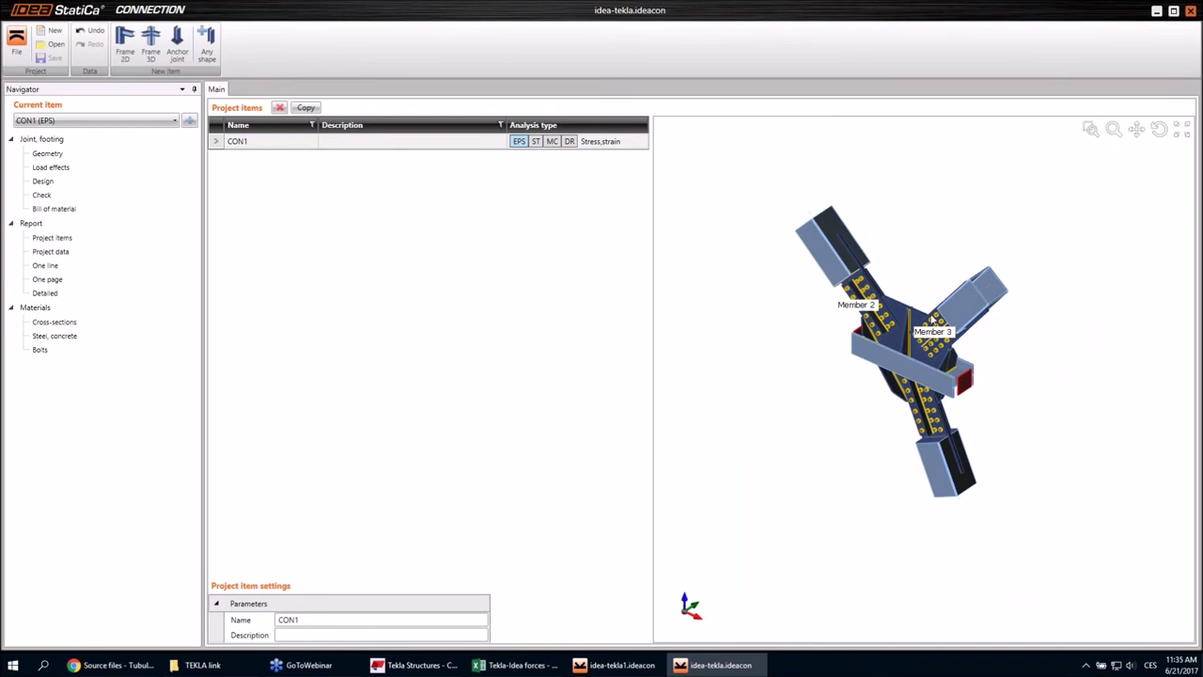
Step: Inspect the imported joint in IDEA StatiCa Connection from another angle and open its member geometry data
right_drag(932, 319, 774, 269)
scroll(951, 364, up, 3)
click(72, 153)
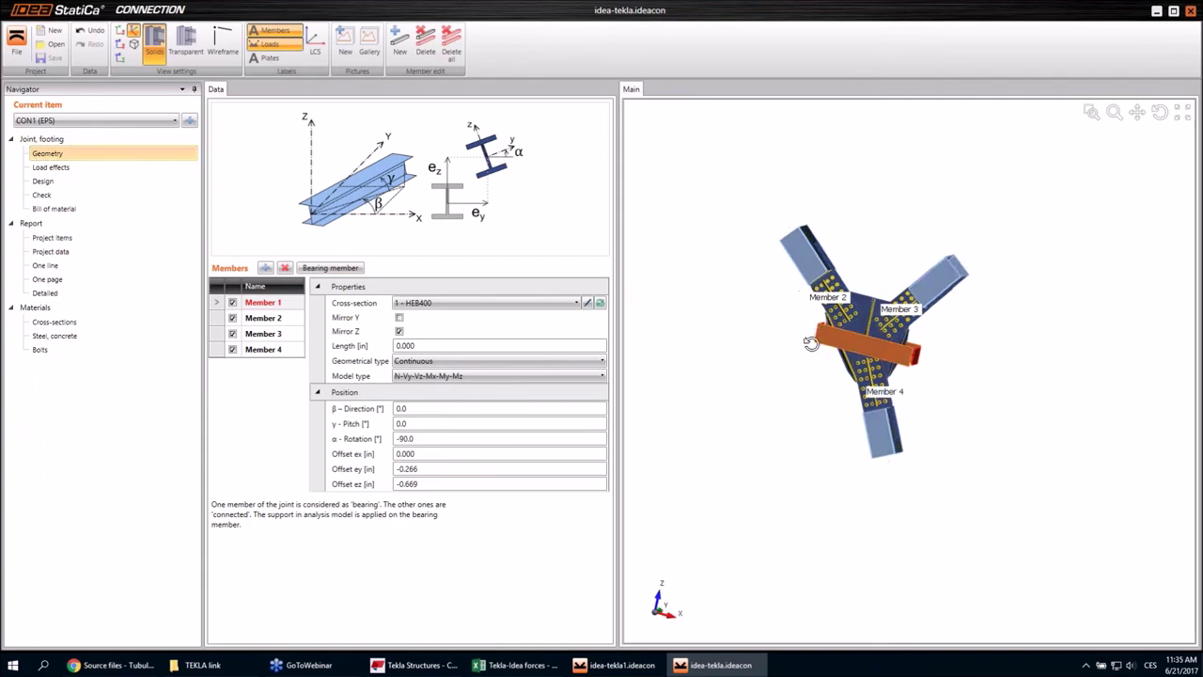
Step: Add a new load effect to the joint and open the import of load effects
click(66, 167)
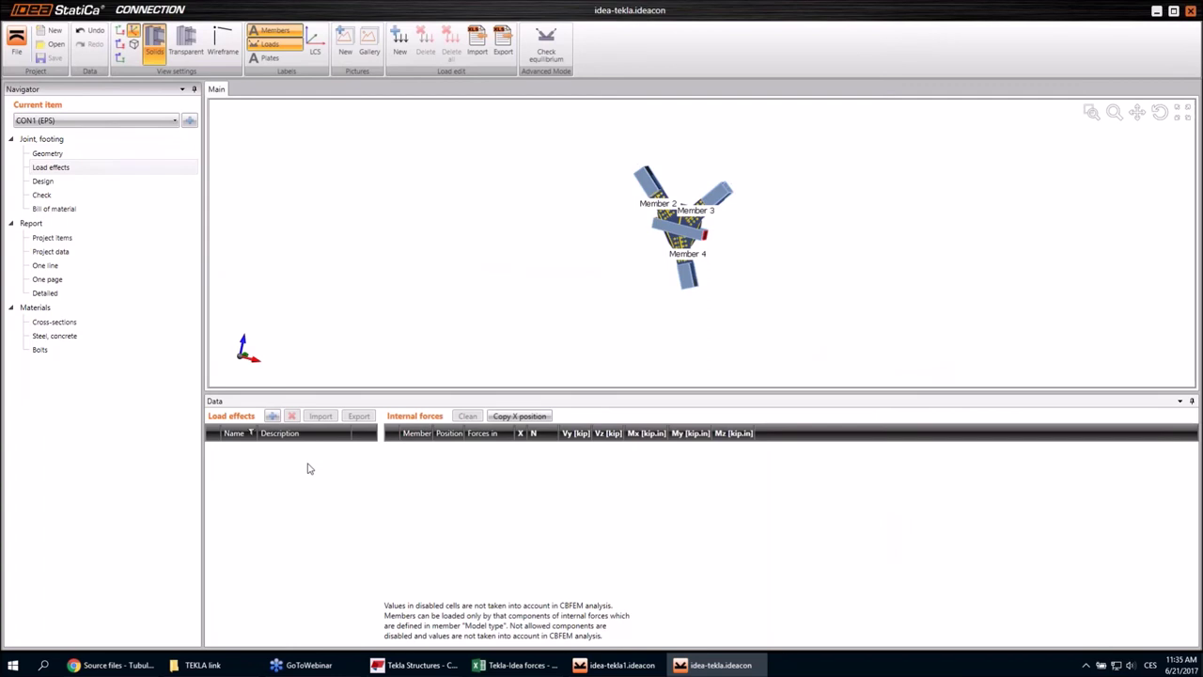
click(272, 416)
click(325, 419)
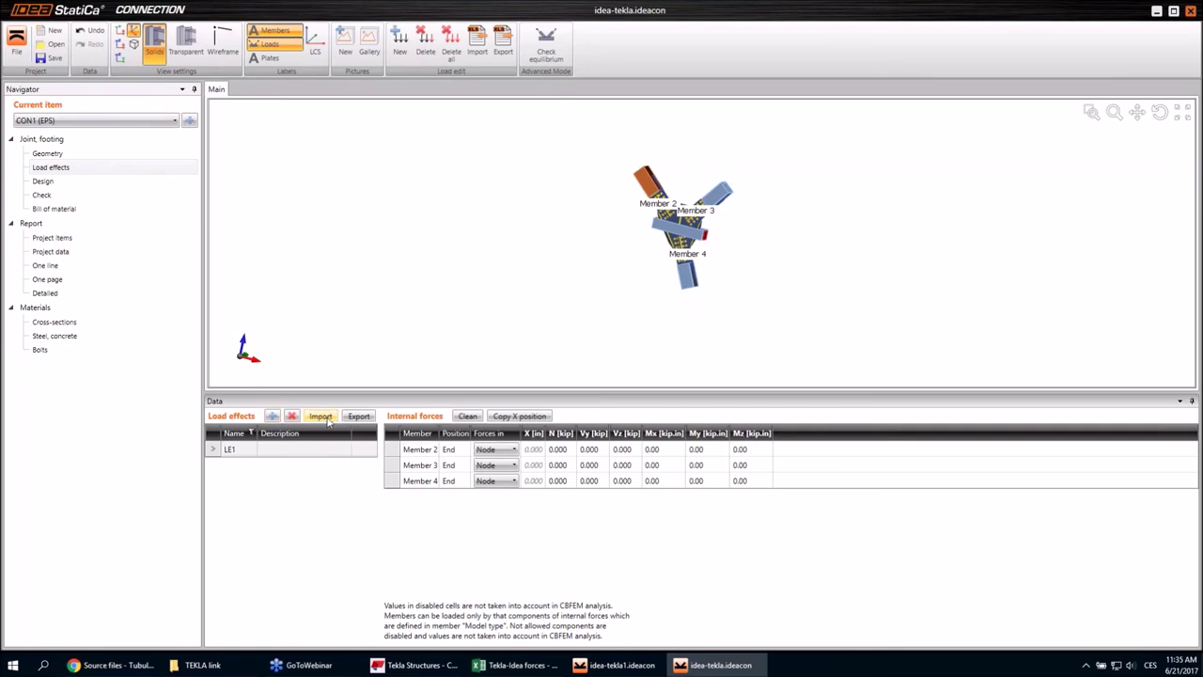
Step: Copy the member forces in C2:H4 of the Tekla-Idea forces workbook in Excel and import them as load effect LE2
click(524, 669)
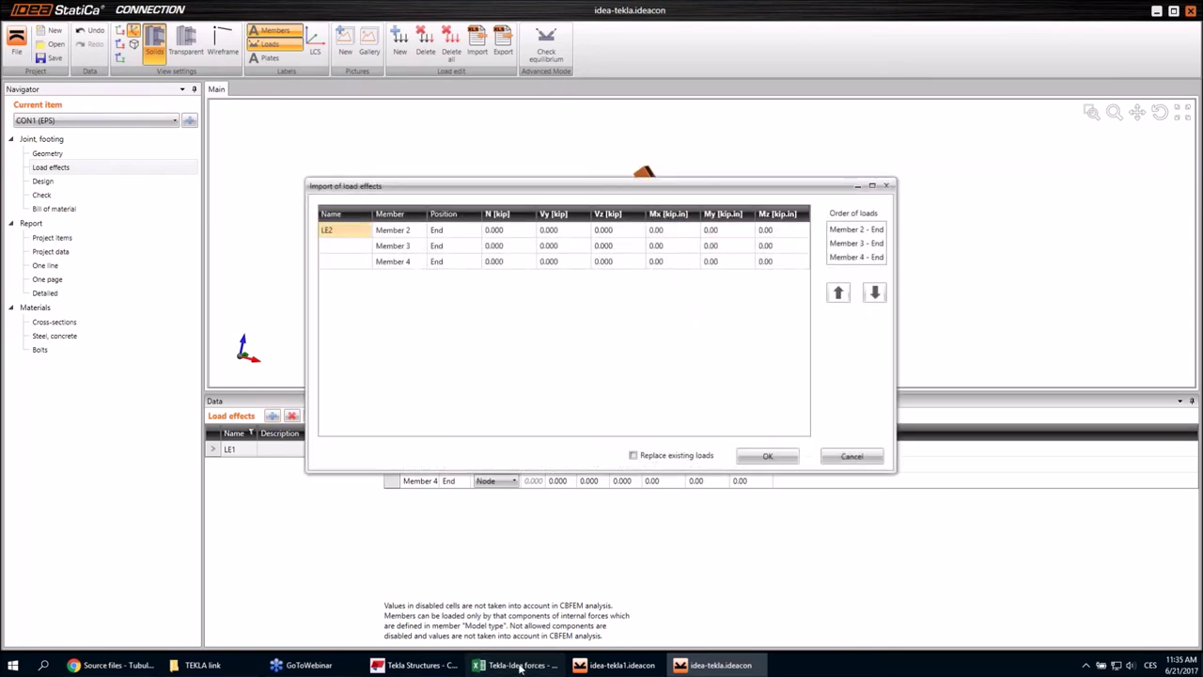
drag(110, 157, 315, 182)
key(ctrl+c)
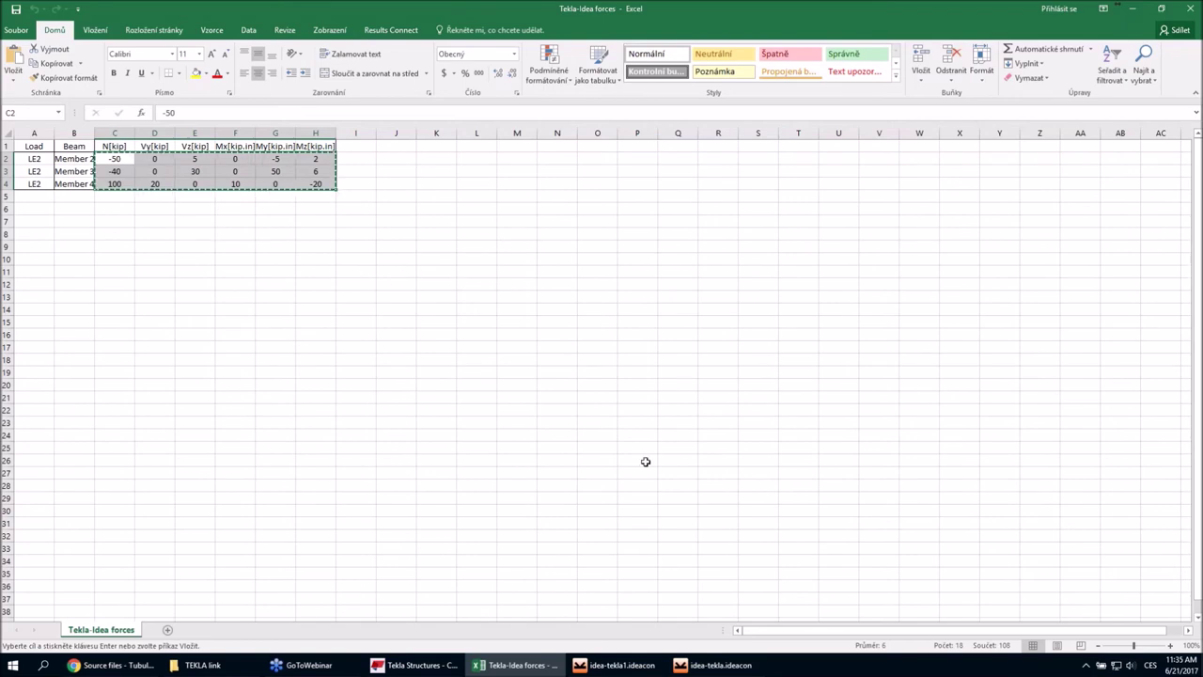
click(712, 665)
key(ctrl+v)
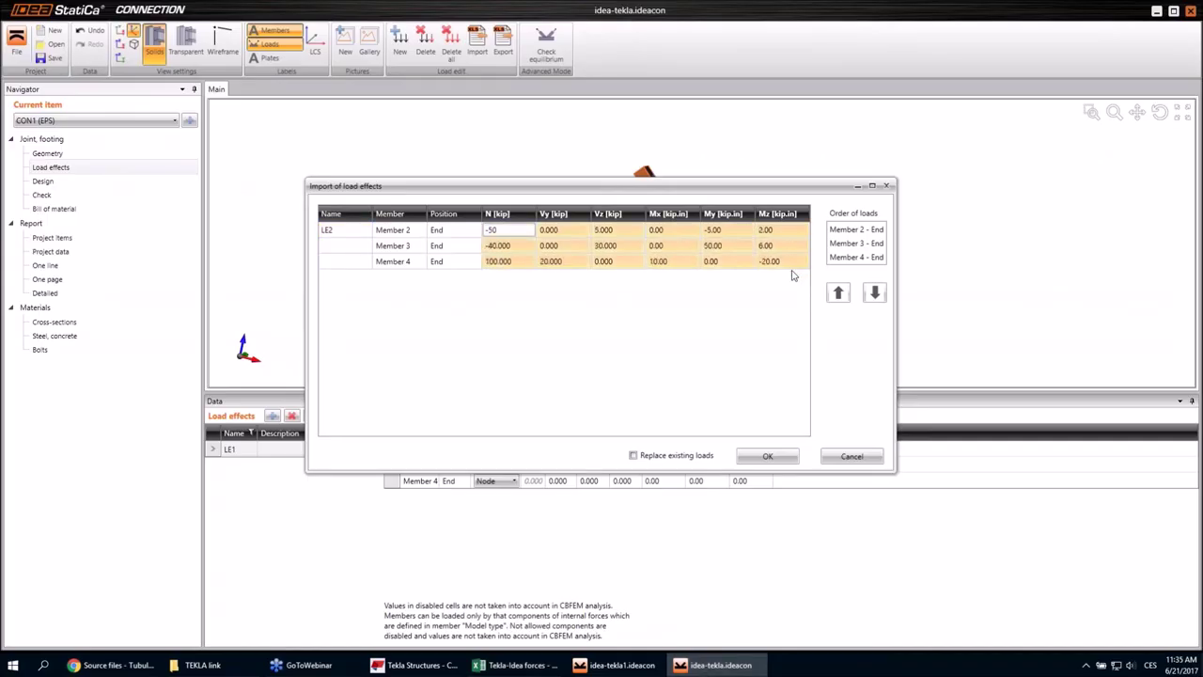
click(769, 457)
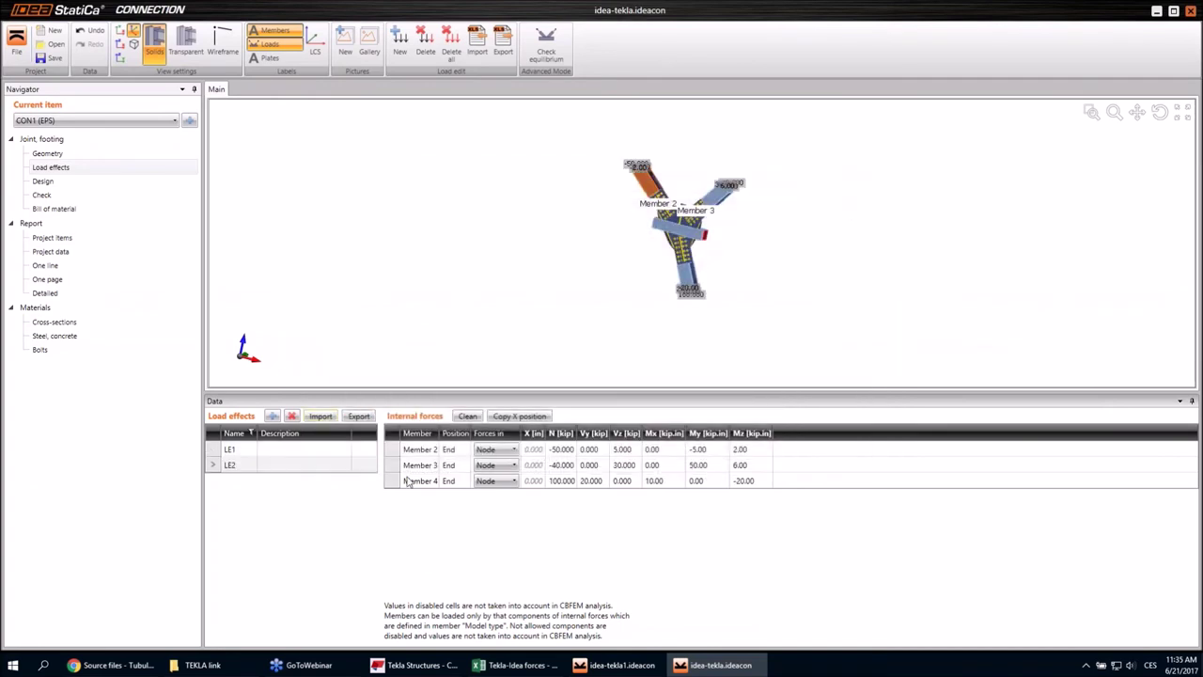
Step: Check how the LE2 forces are applied at the ends of Members 2, 3 and 4 in the 3D view
scroll(701, 155, up, 10)
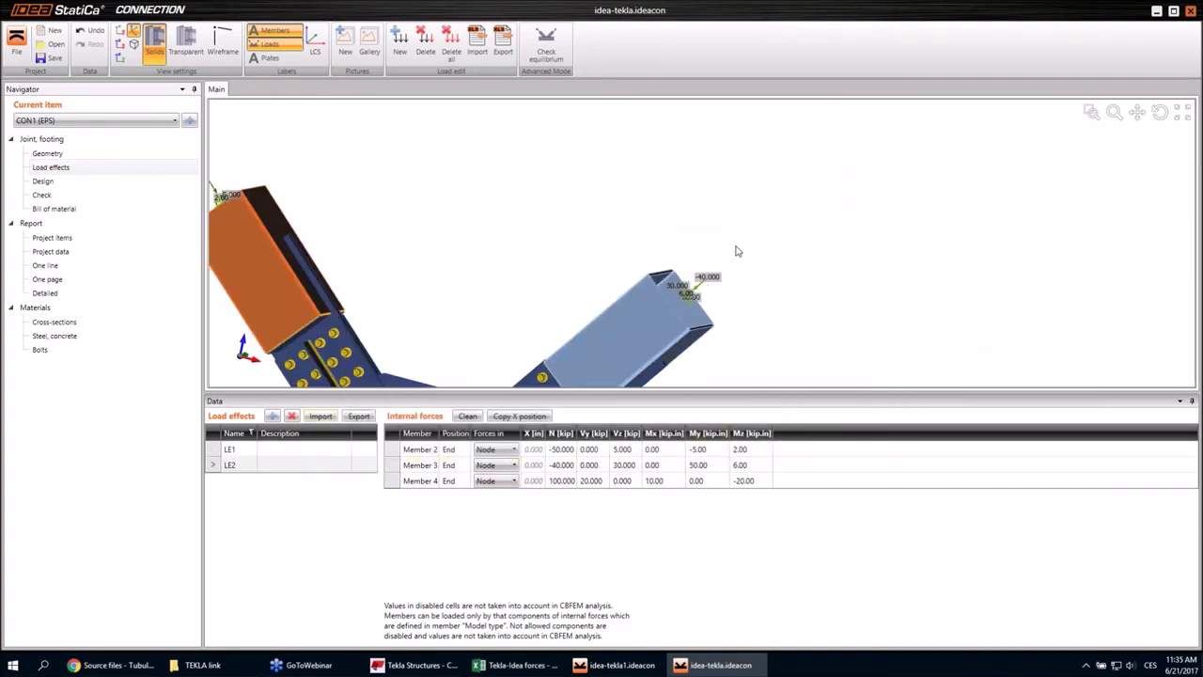
scroll(655, 232, down, 10)
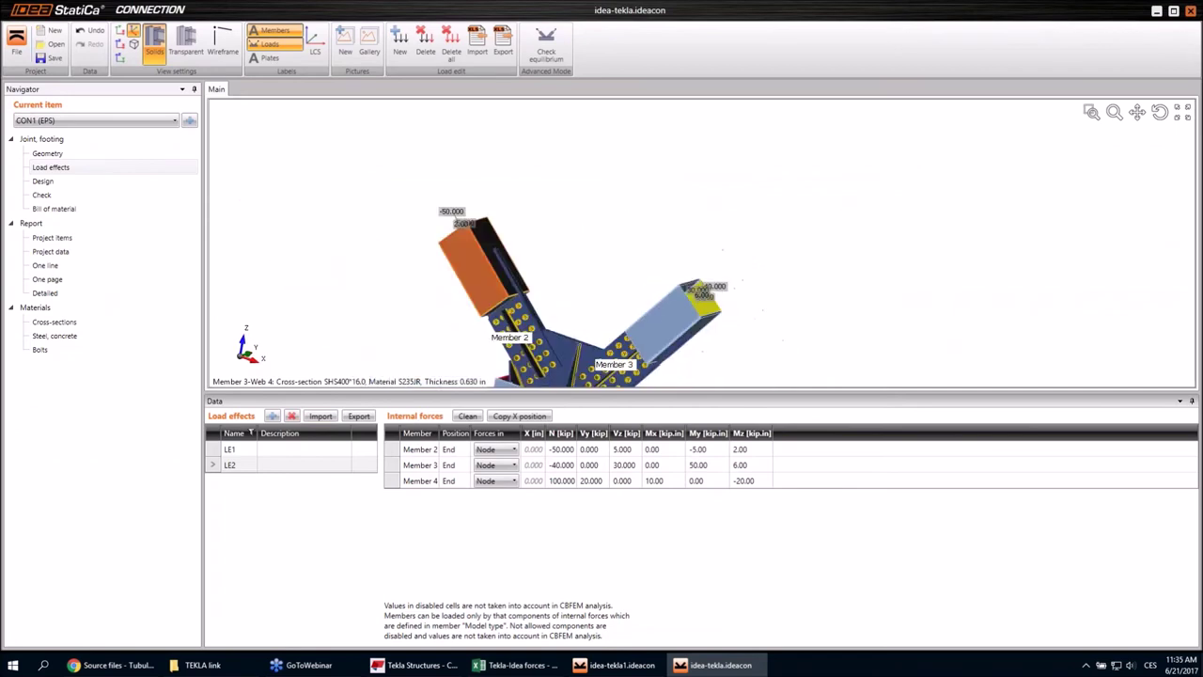
scroll(655, 233, up, 5)
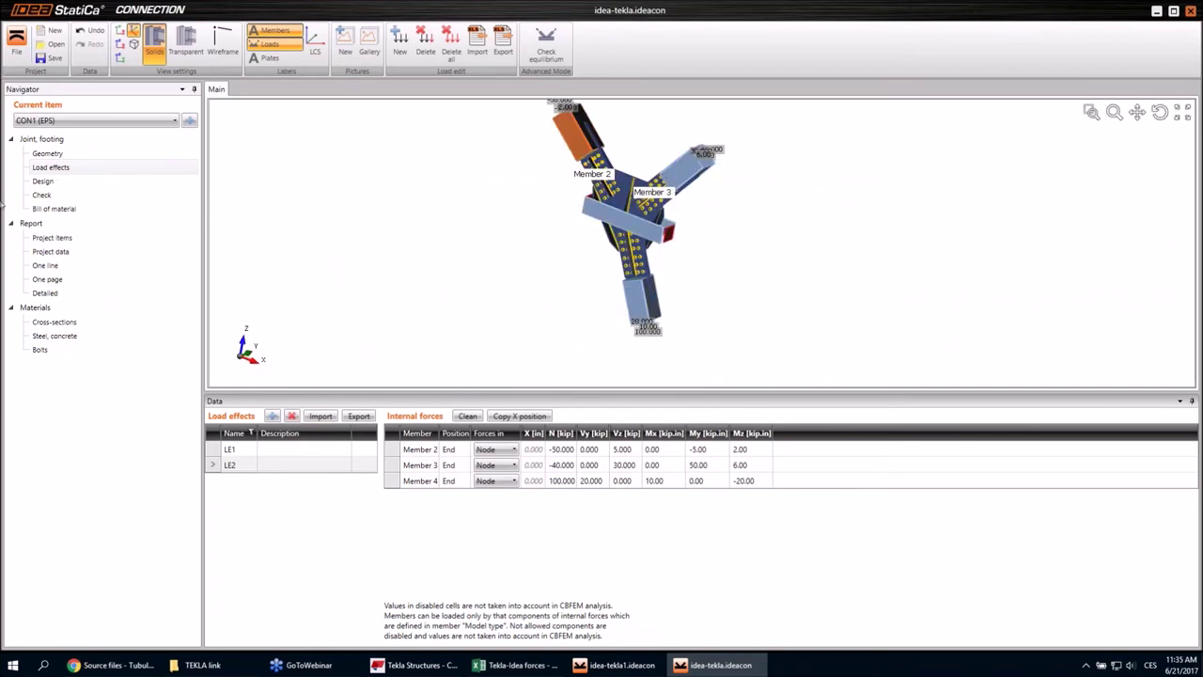
Step: Open the joint's manufacturing operations and examine the imported plates, bolts and slotted end of Member 2 up close
click(69, 184)
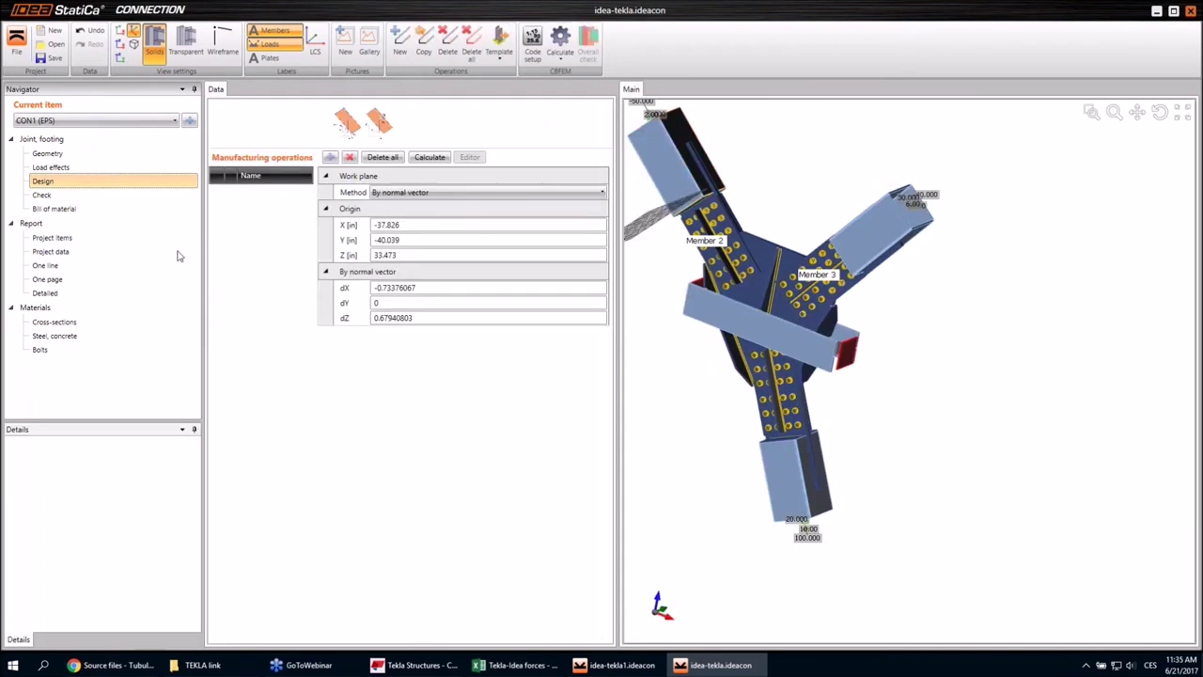
click(51, 167)
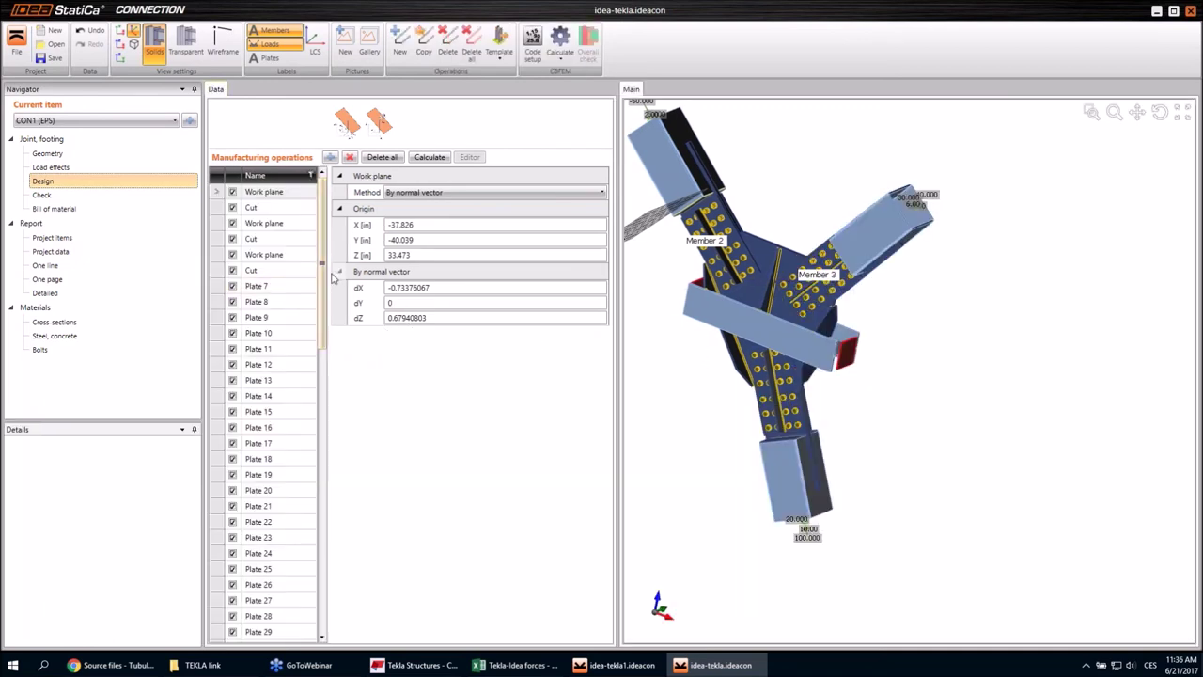
scroll(866, 373, down, 3)
right_drag(866, 373, 818, 282)
scroll(806, 269, up, 5)
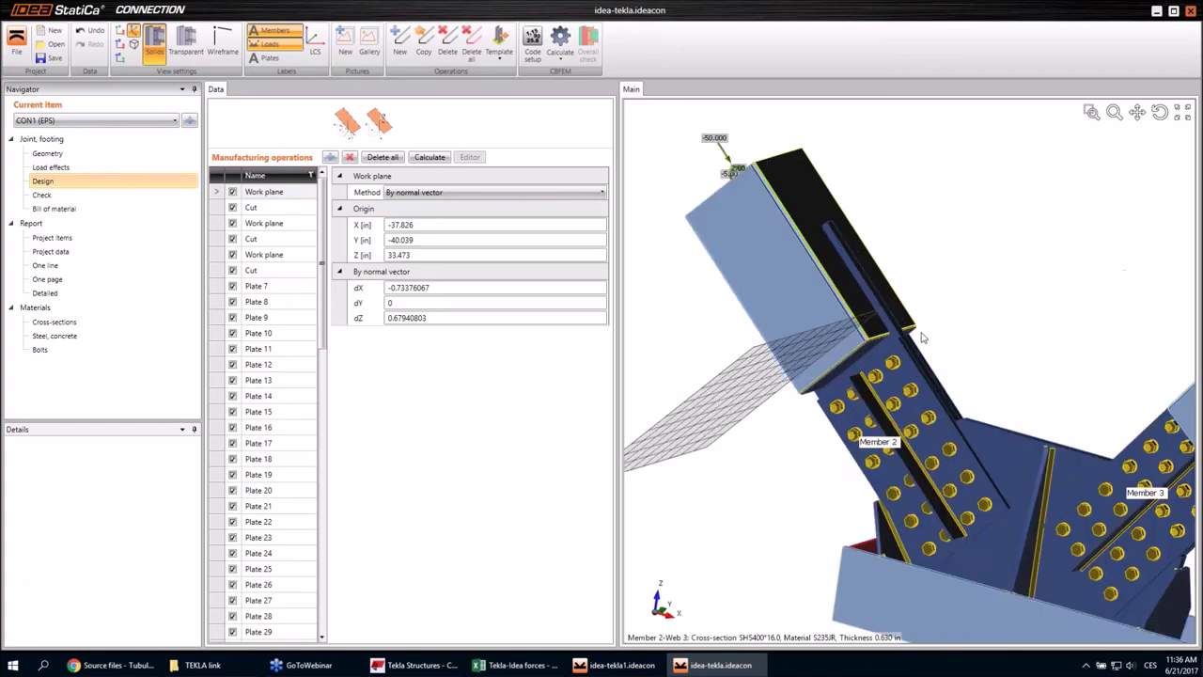
scroll(961, 403, down, 4)
scroll(908, 376, up, 6)
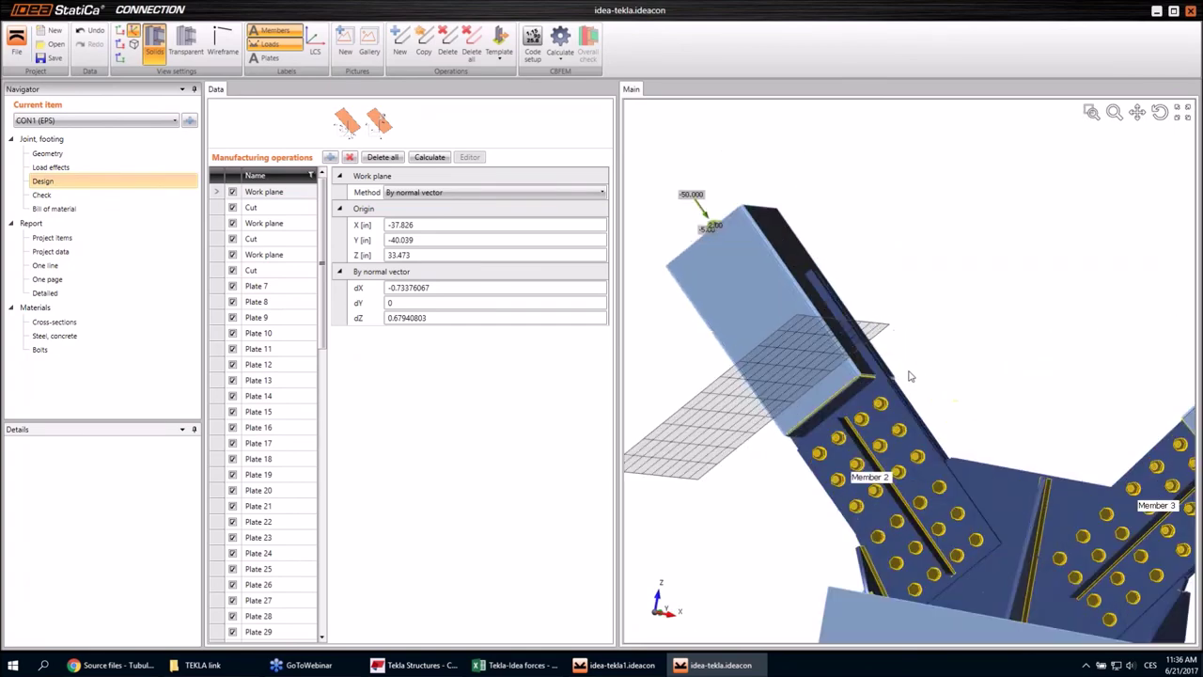
scroll(879, 386, up, 4)
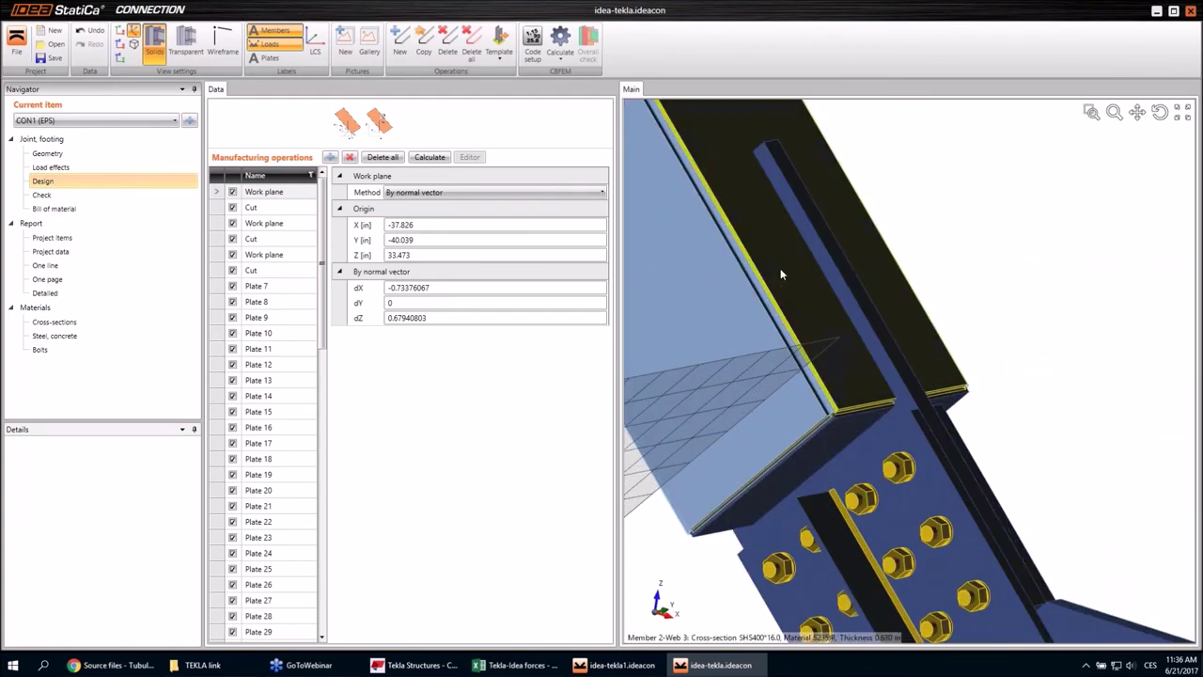
scroll(743, 274, down, 5)
scroll(814, 241, up, 5)
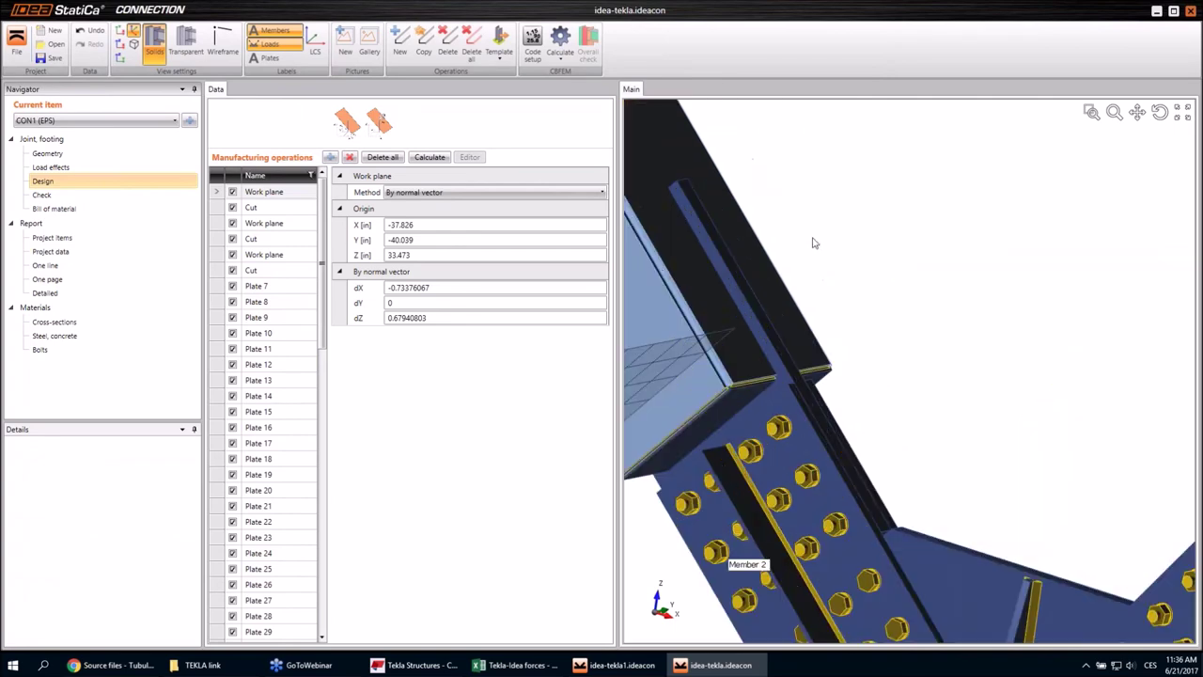
Step: Add a Cut operation to the joint, with Member 2 as the cut member and Plate as the cutting type
click(334, 164)
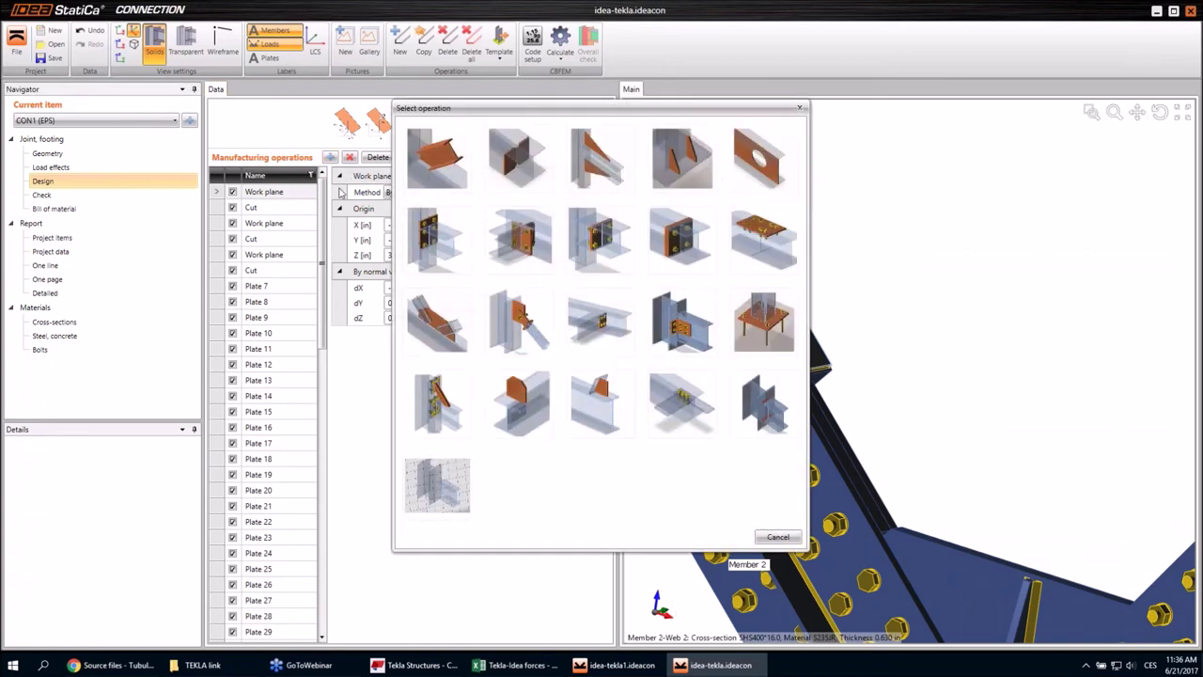
click(442, 158)
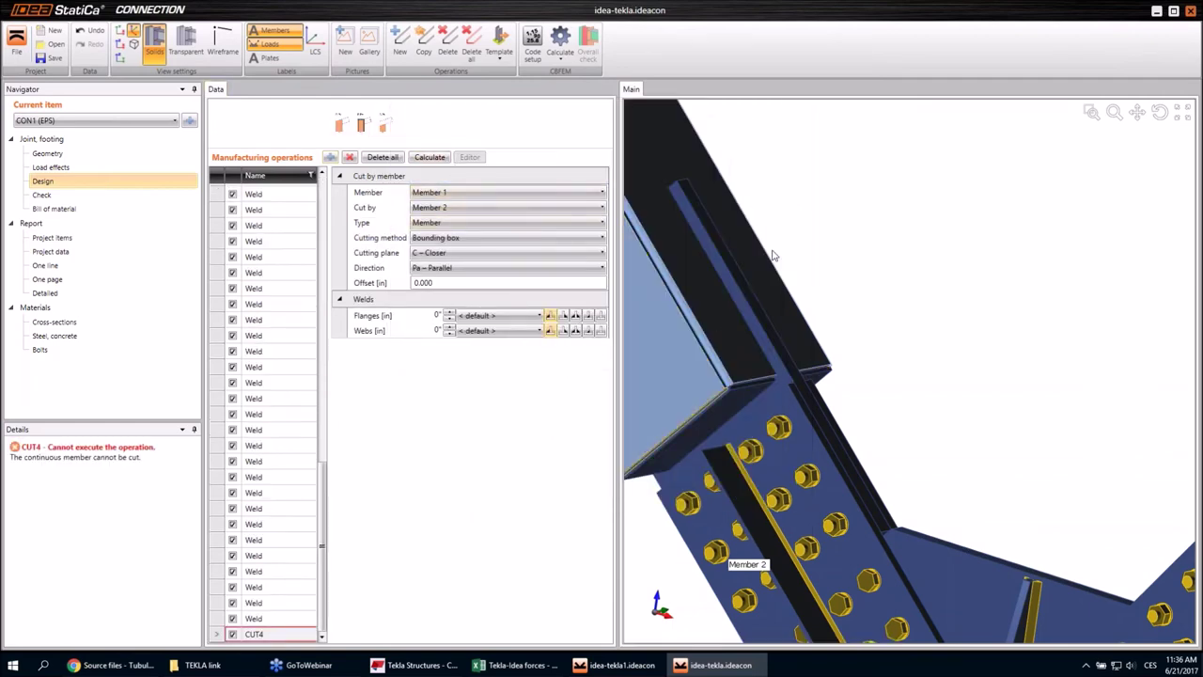
scroll(773, 252, up, 5)
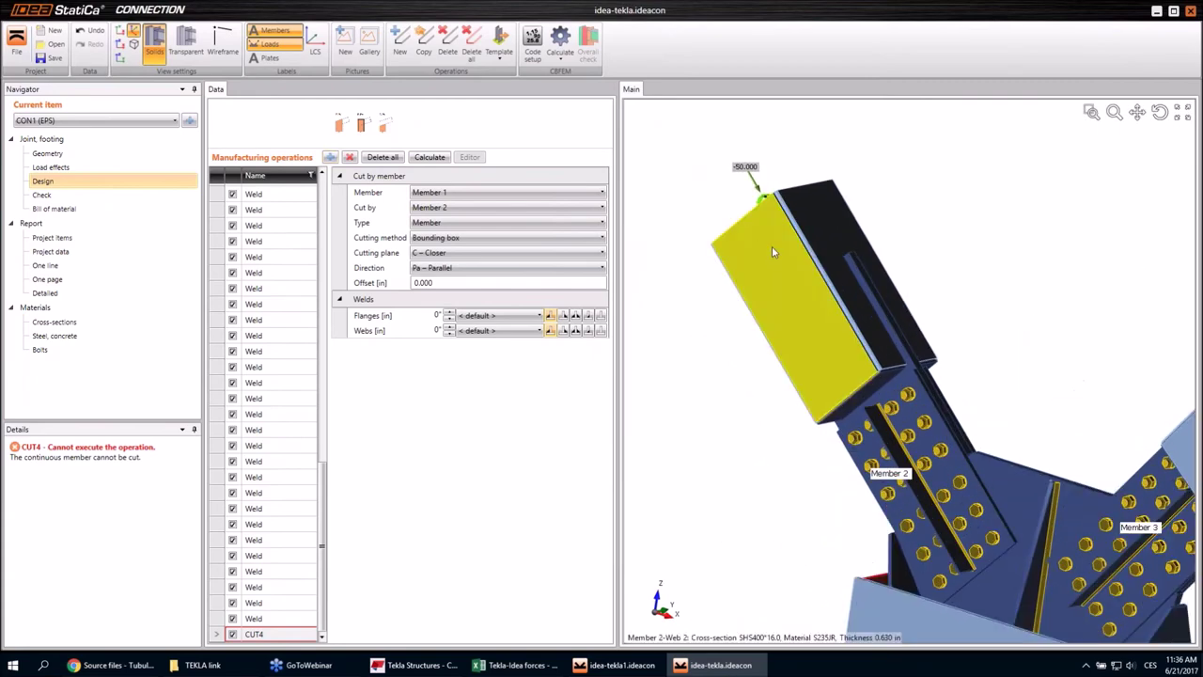
scroll(775, 250, up, 2)
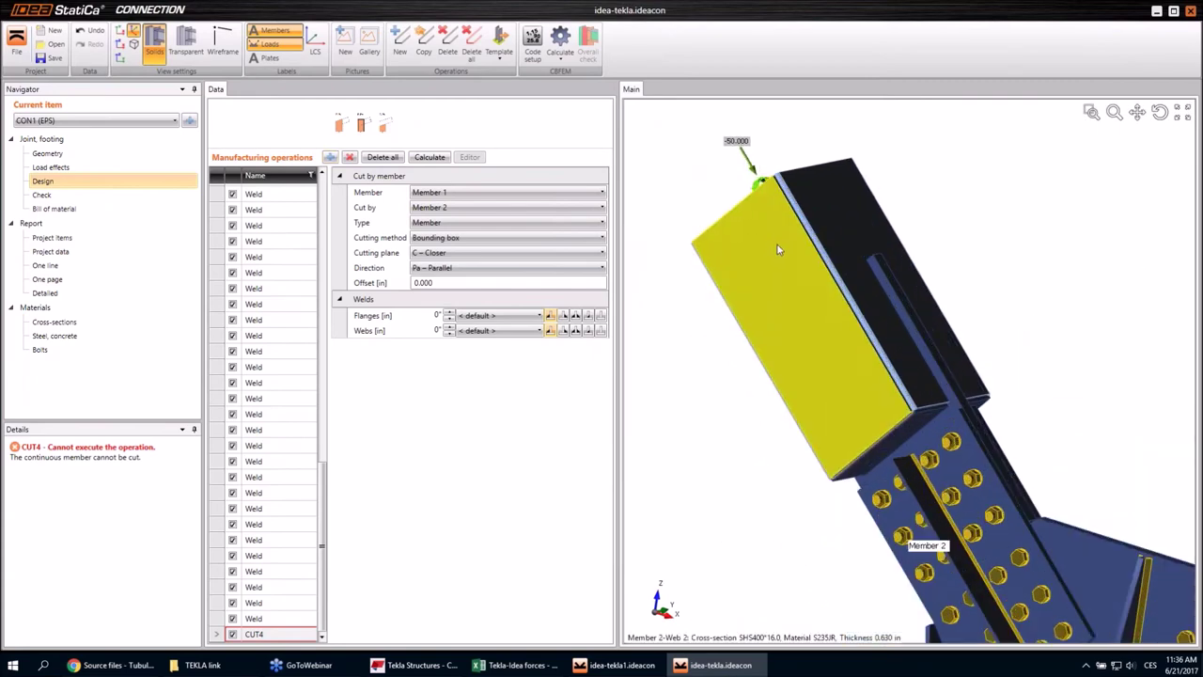
click(446, 194)
click(453, 223)
click(455, 208)
click(453, 222)
click(453, 223)
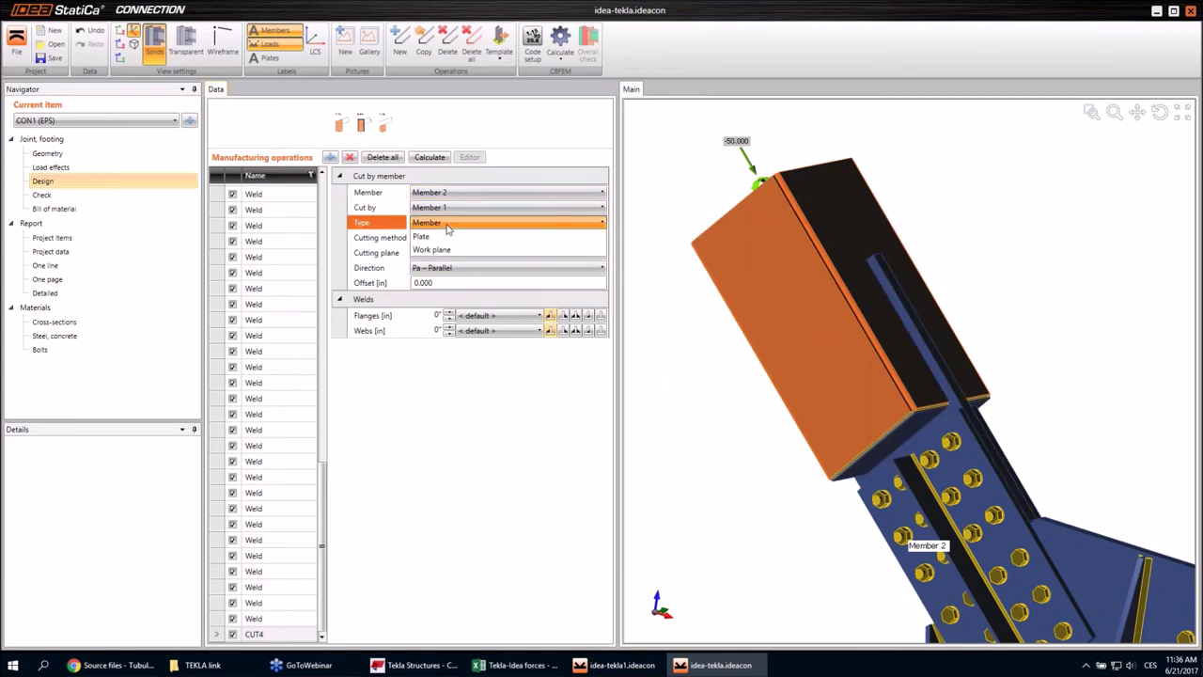
click(444, 252)
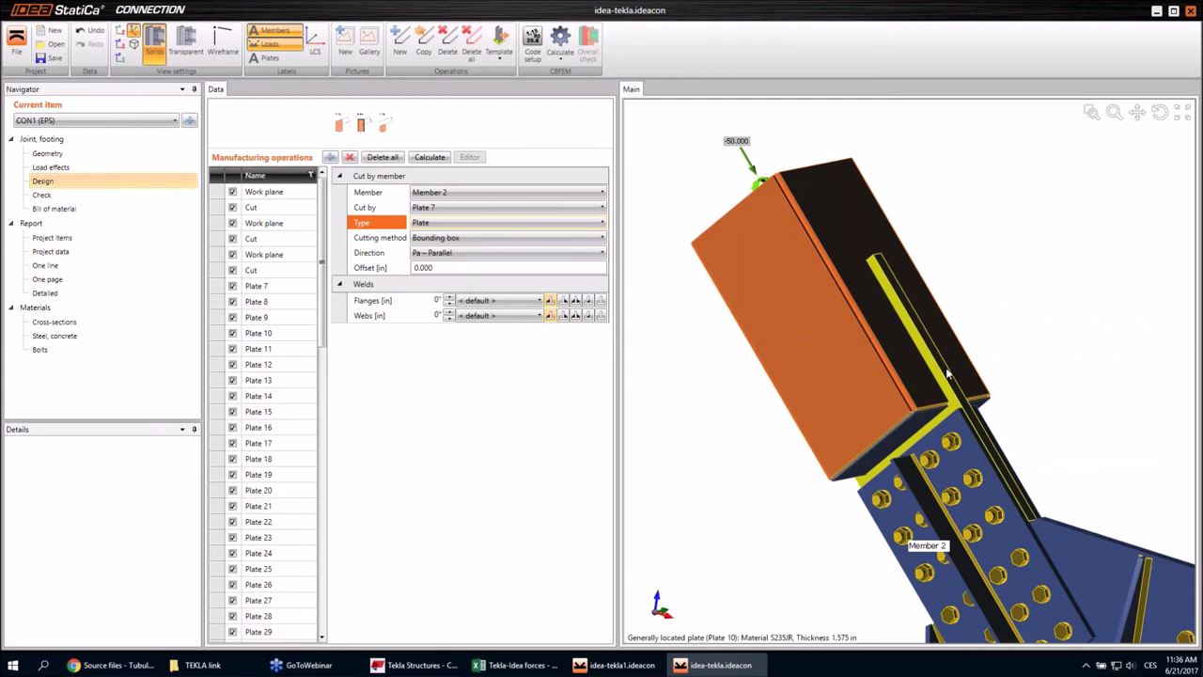
Step: Cut Member 2 by Plate 10 using the Surface cutting method
click(470, 207)
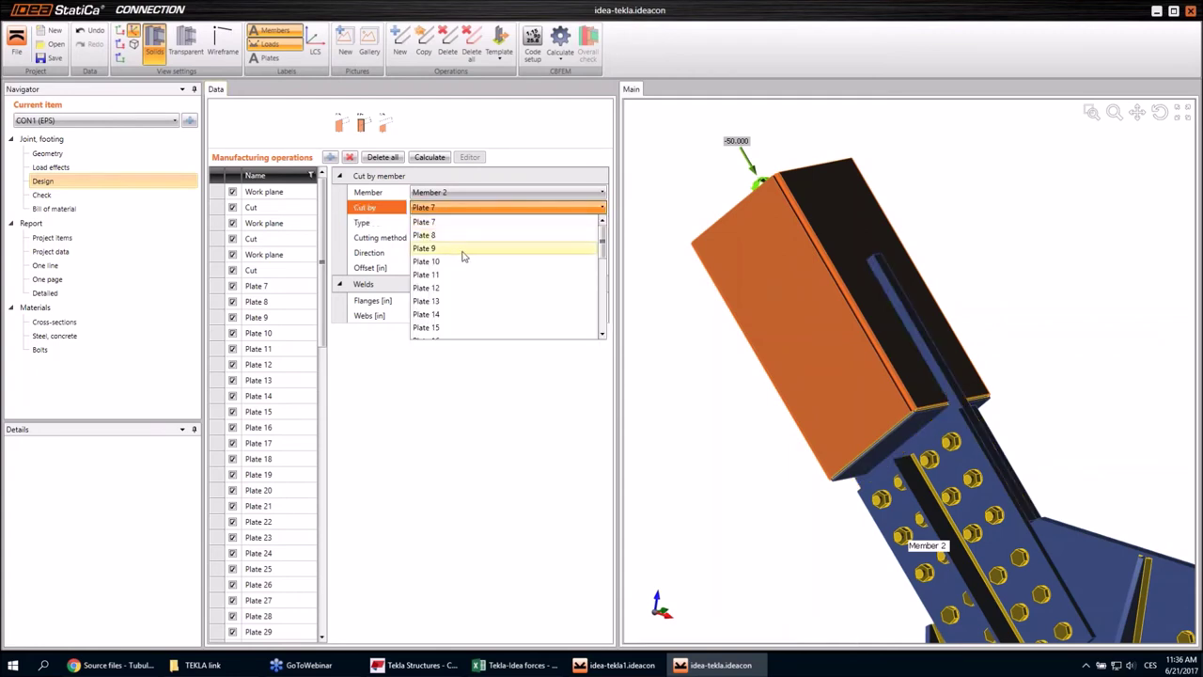
click(466, 261)
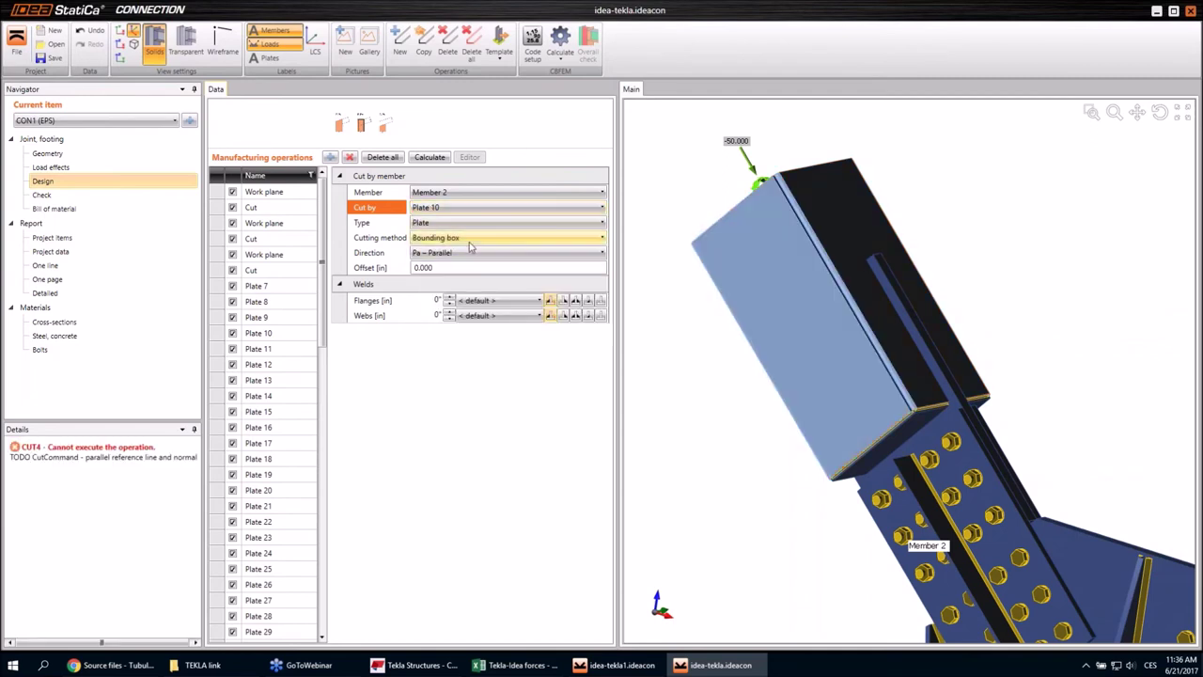
click(471, 242)
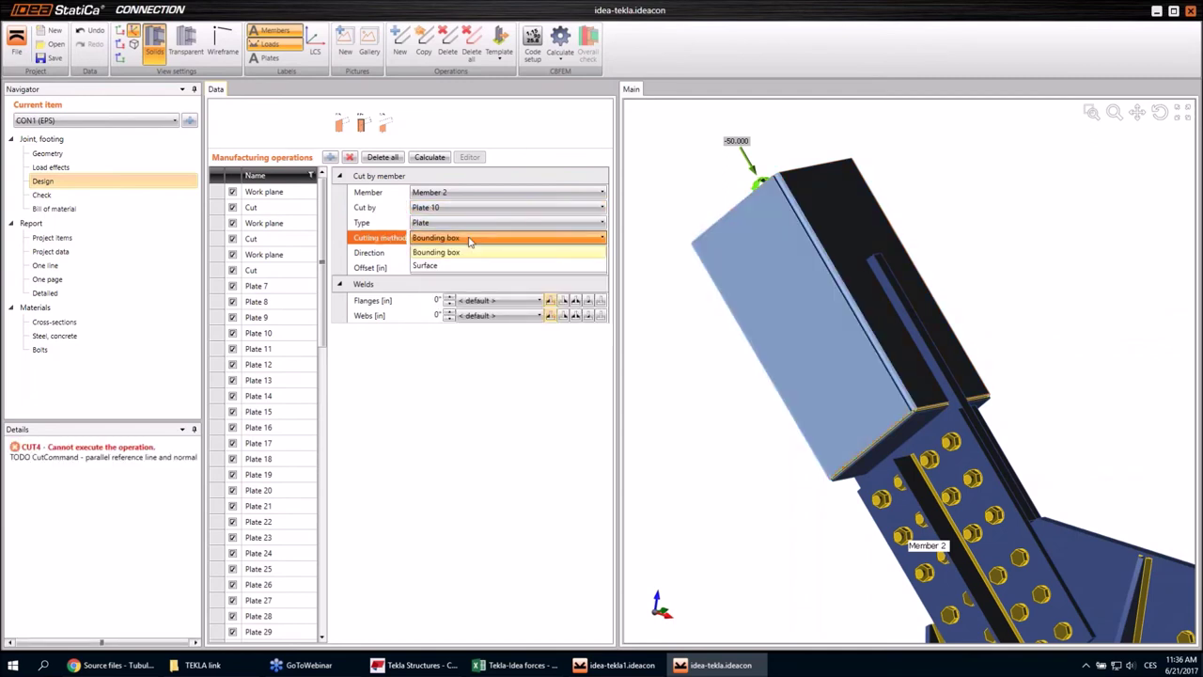
click(448, 267)
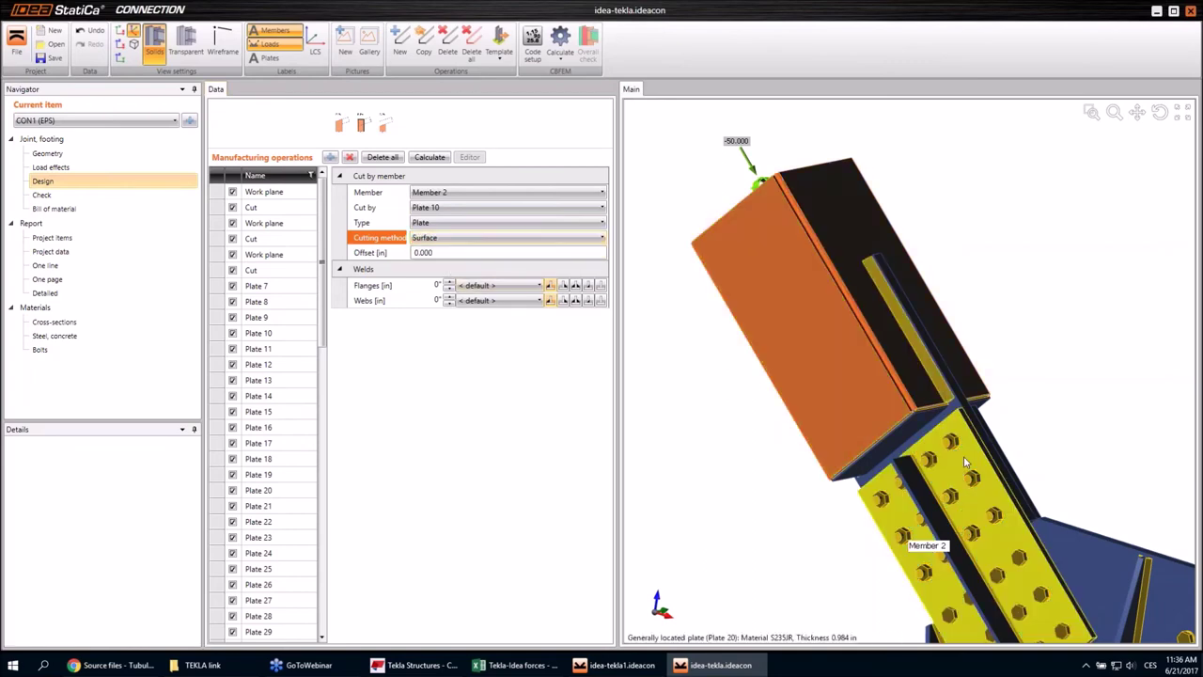
Step: Examine the welds between Plate 10 and the slotted end of Member 2 from several directions
right_drag(964, 456, 940, 444)
scroll(957, 398, up, 3)
scroll(900, 350, down, 3)
scroll(895, 348, up, 2)
right_drag(914, 367, 856, 434)
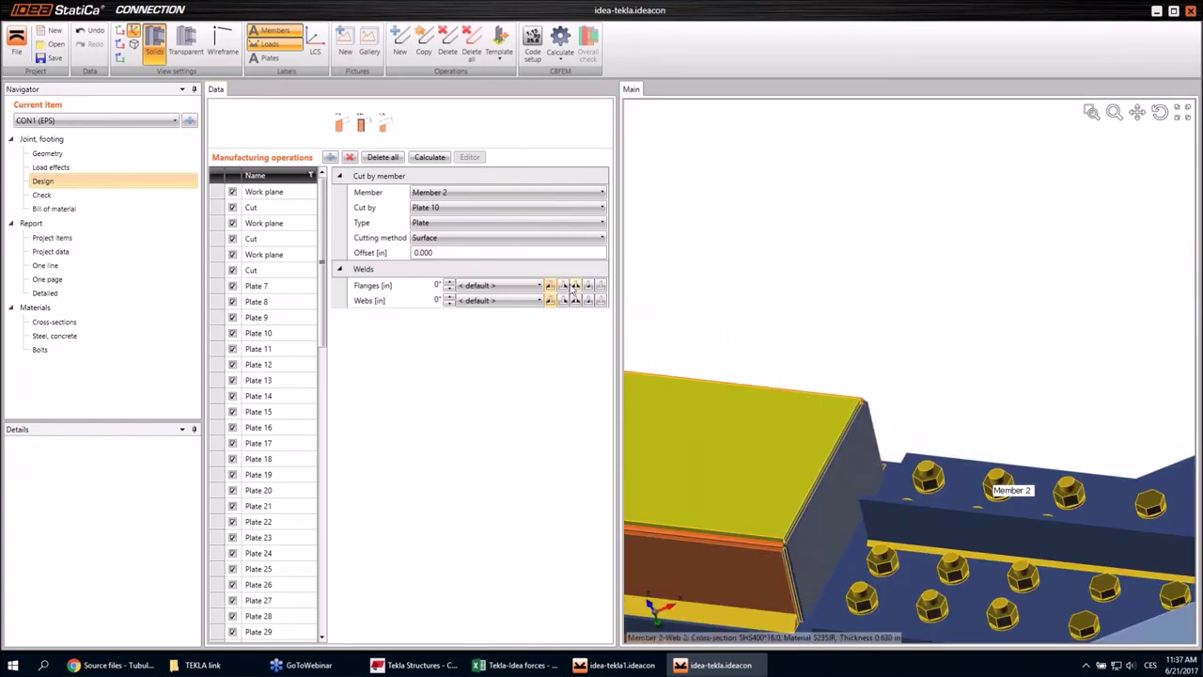
right_drag(714, 348, 861, 320)
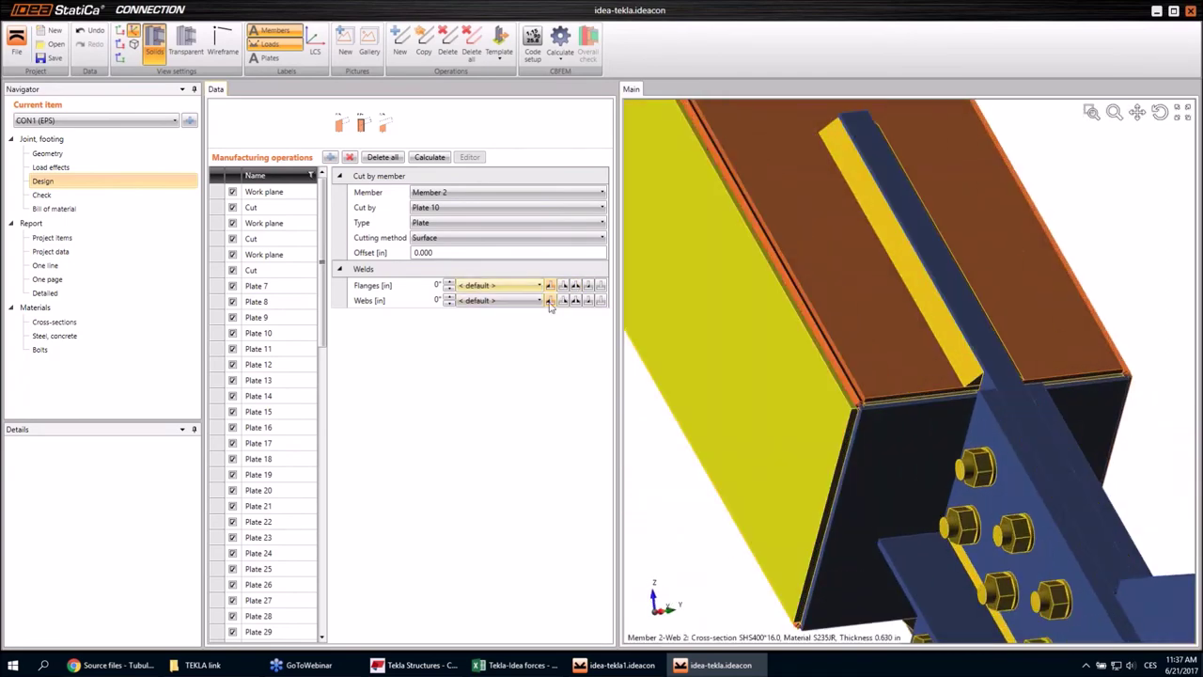
scroll(861, 284, down, 5)
scroll(839, 273, up, 4)
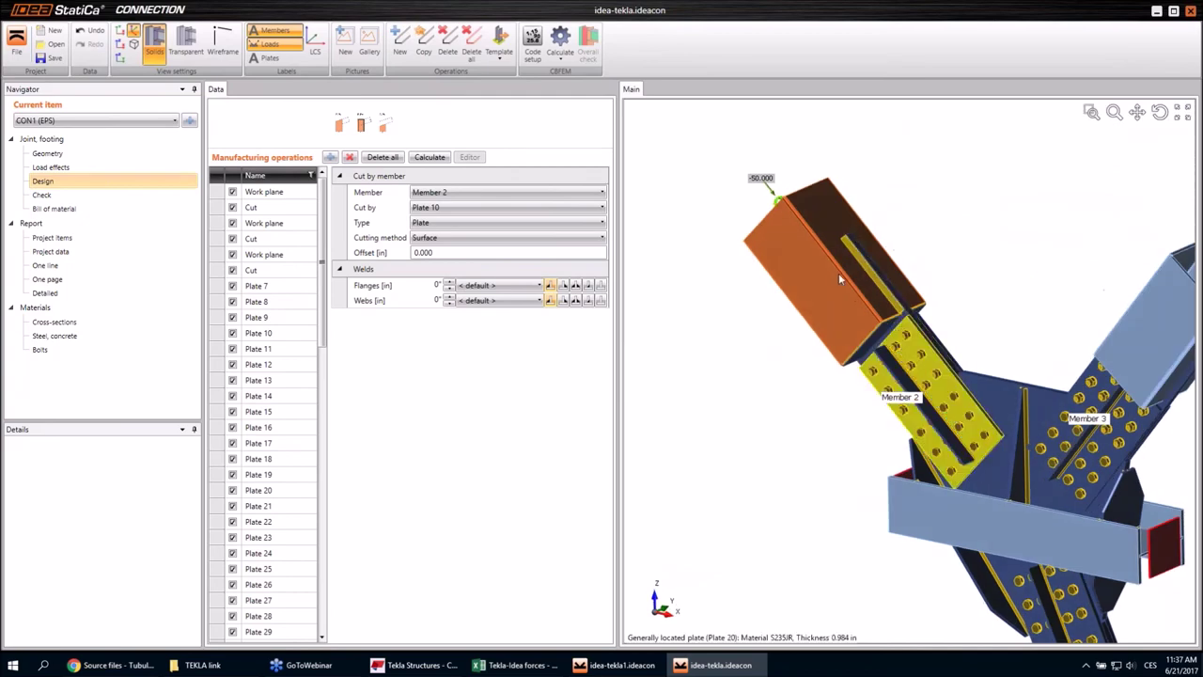
Step: Copy the Member 2 cut operation and assign the copy to Member 3
scroll(921, 355, down, 4)
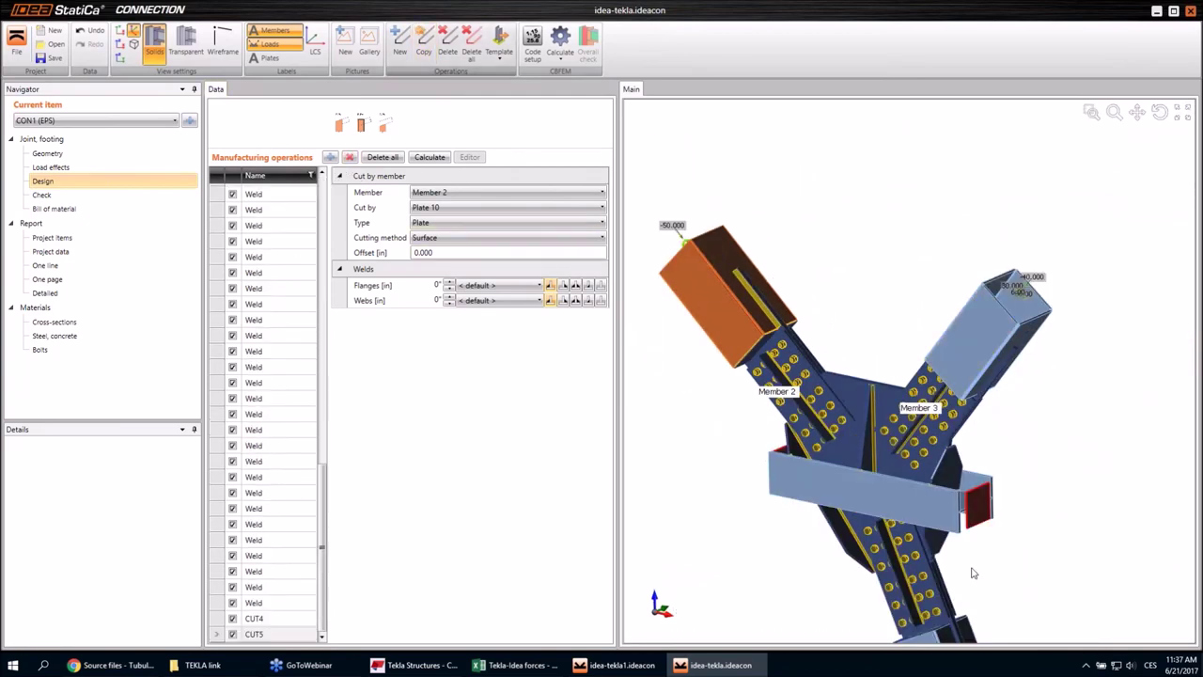
scroll(972, 559, down, 2)
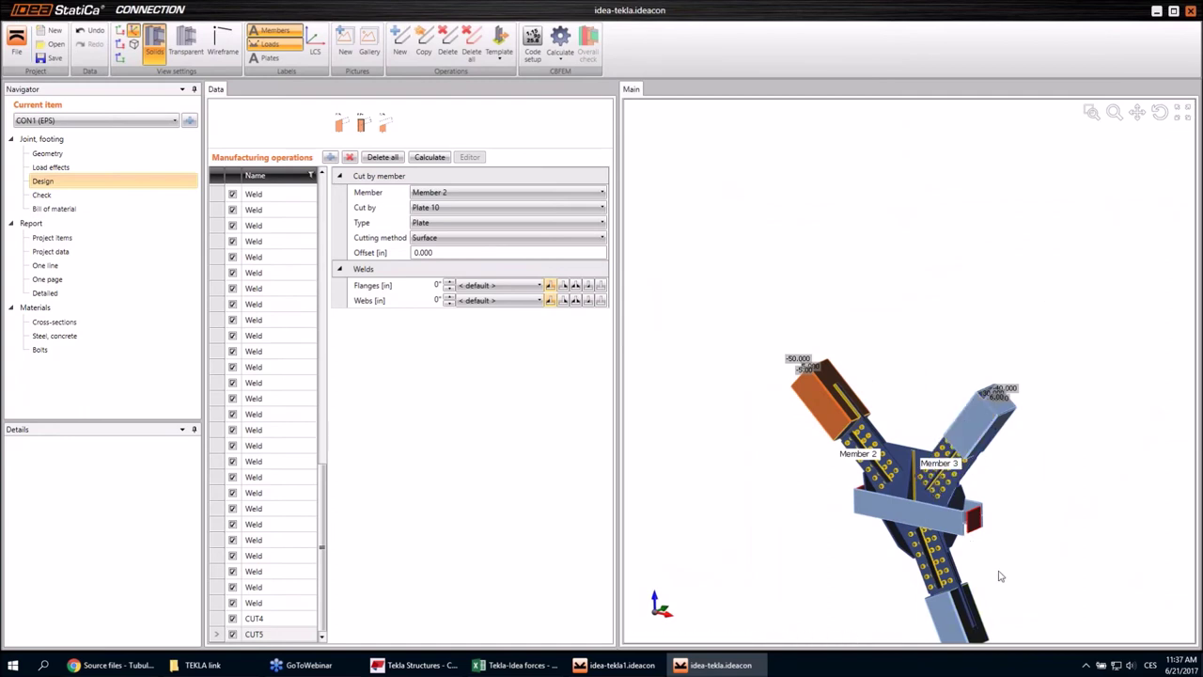
scroll(1007, 458, up, 5)
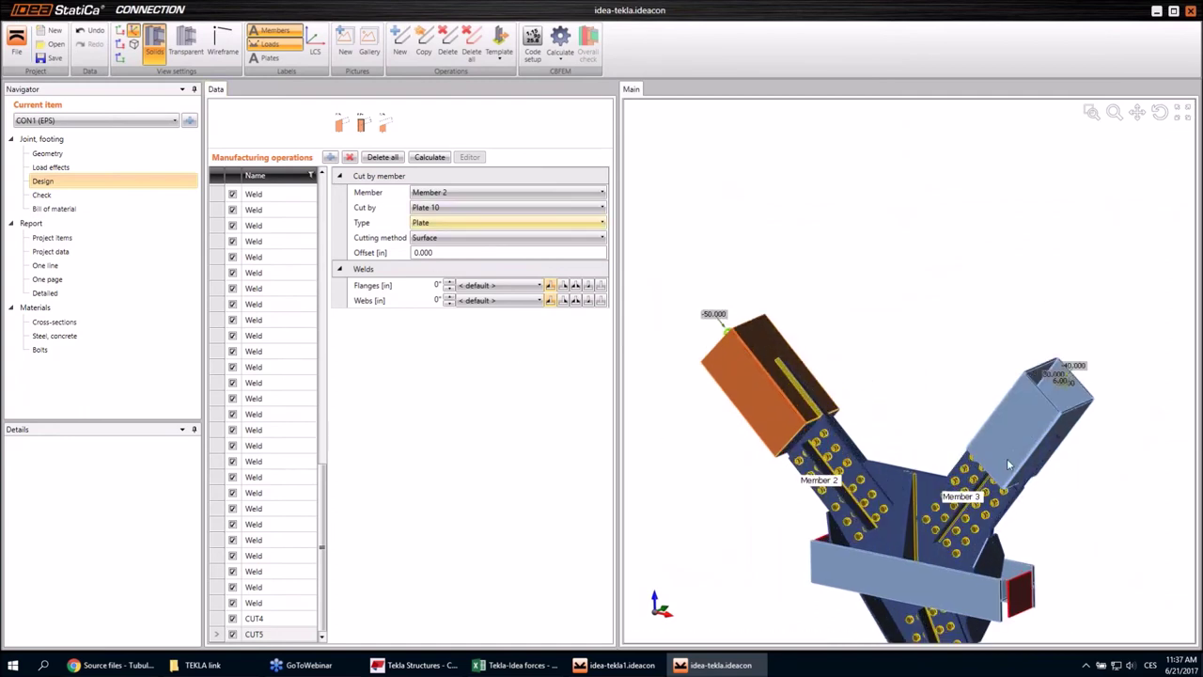
scroll(1063, 430, up, 2)
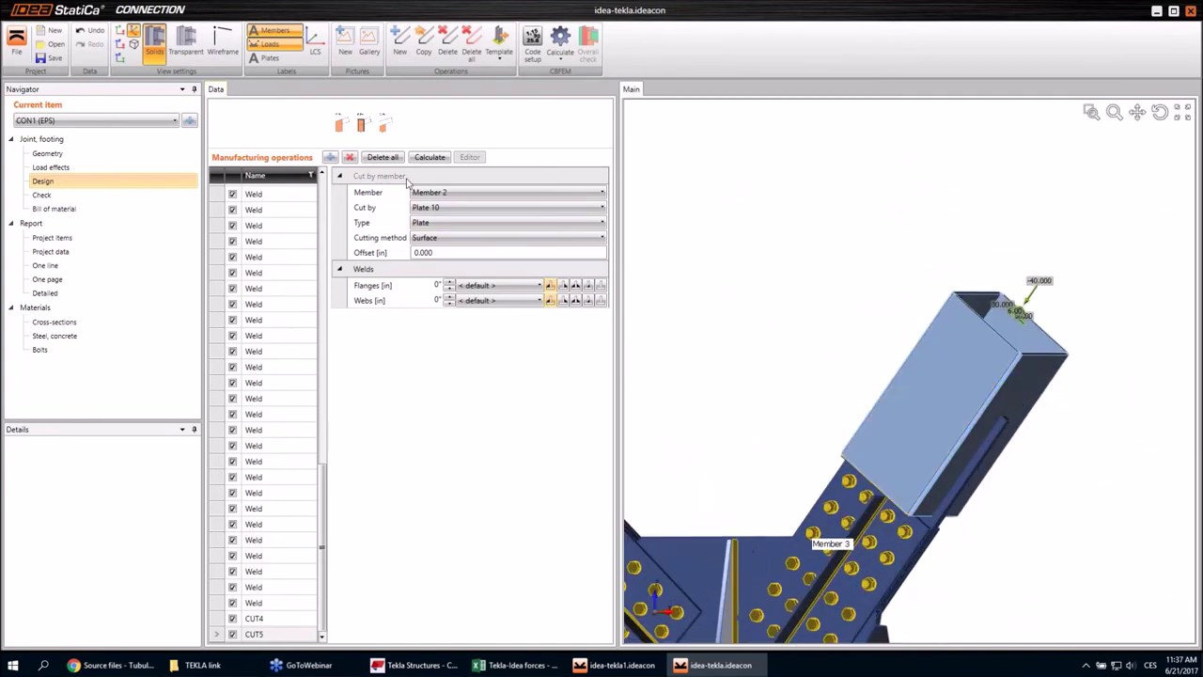
click(455, 195)
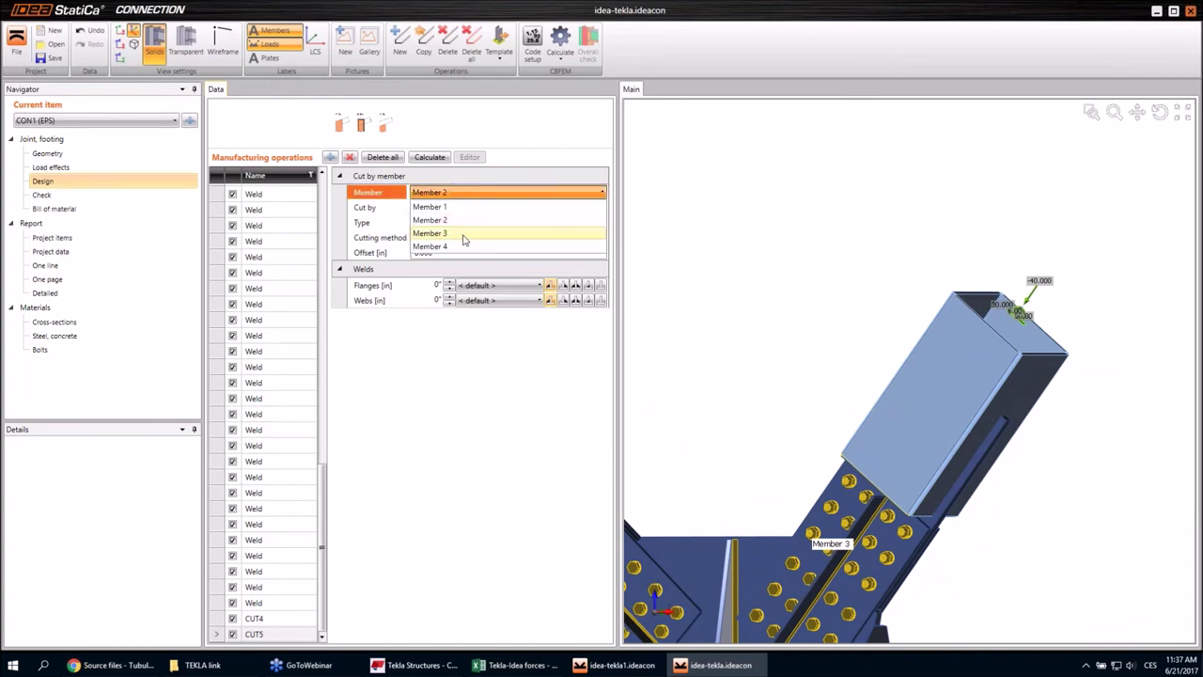
click(463, 233)
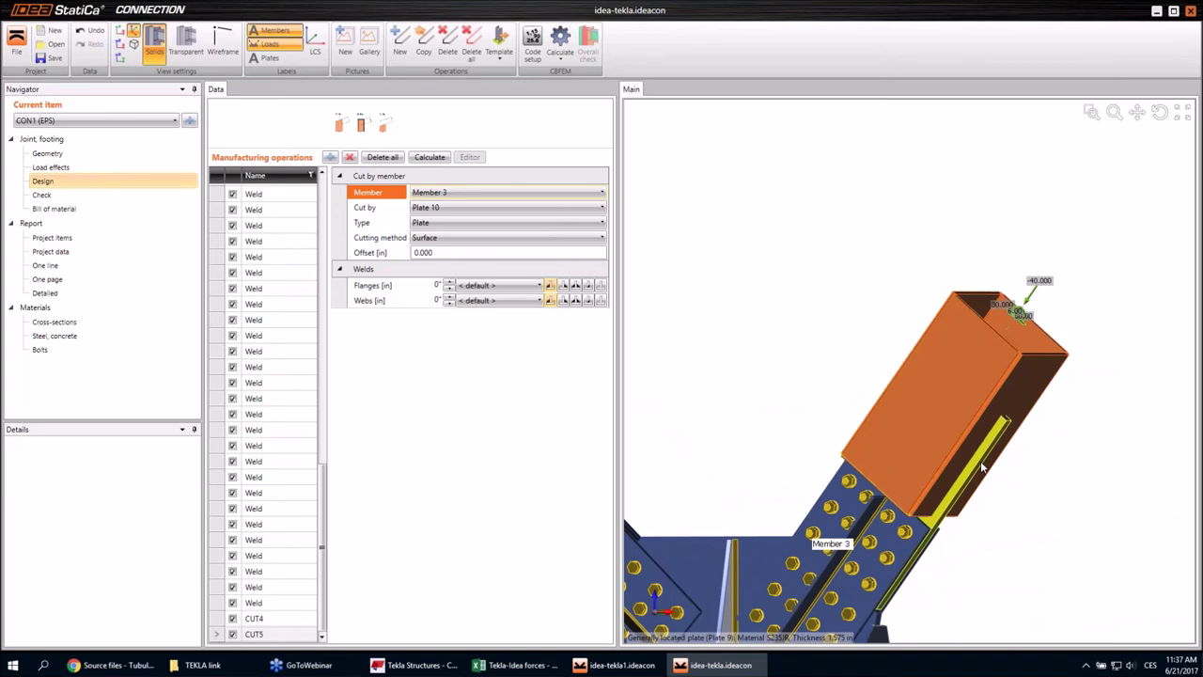
Step: Set Plate 9 as the cutting plate for Member 3 and switch the flange and web fillet welds to the opposite side
click(507, 207)
click(457, 251)
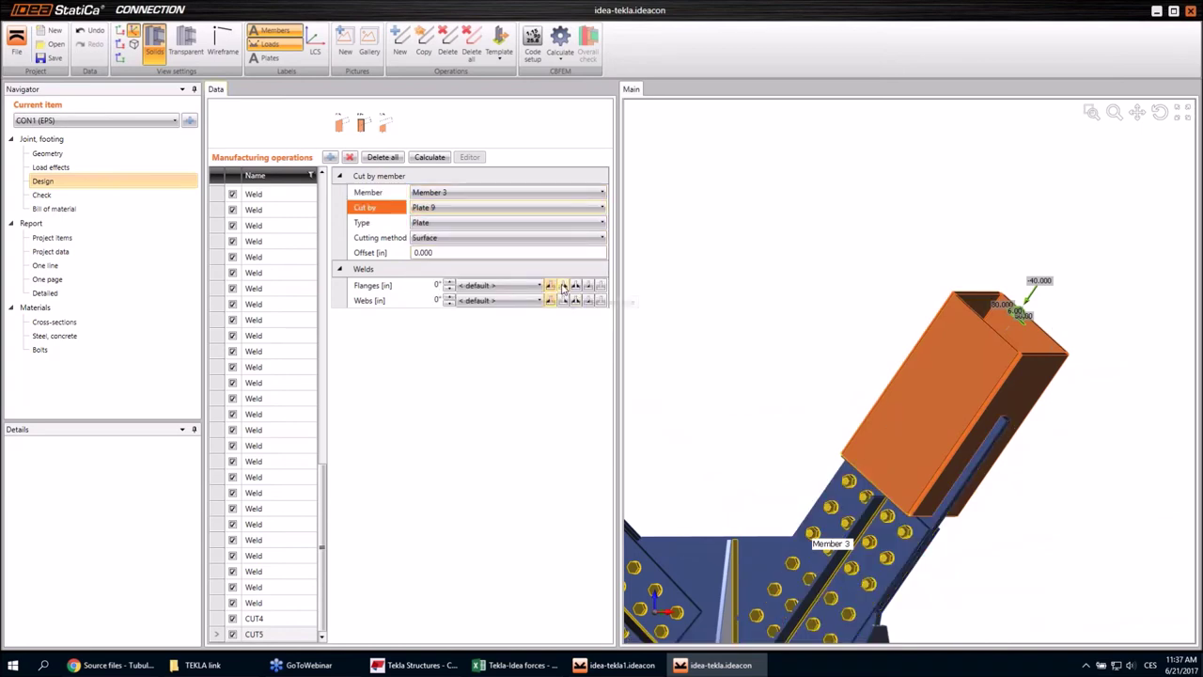
click(563, 286)
click(563, 300)
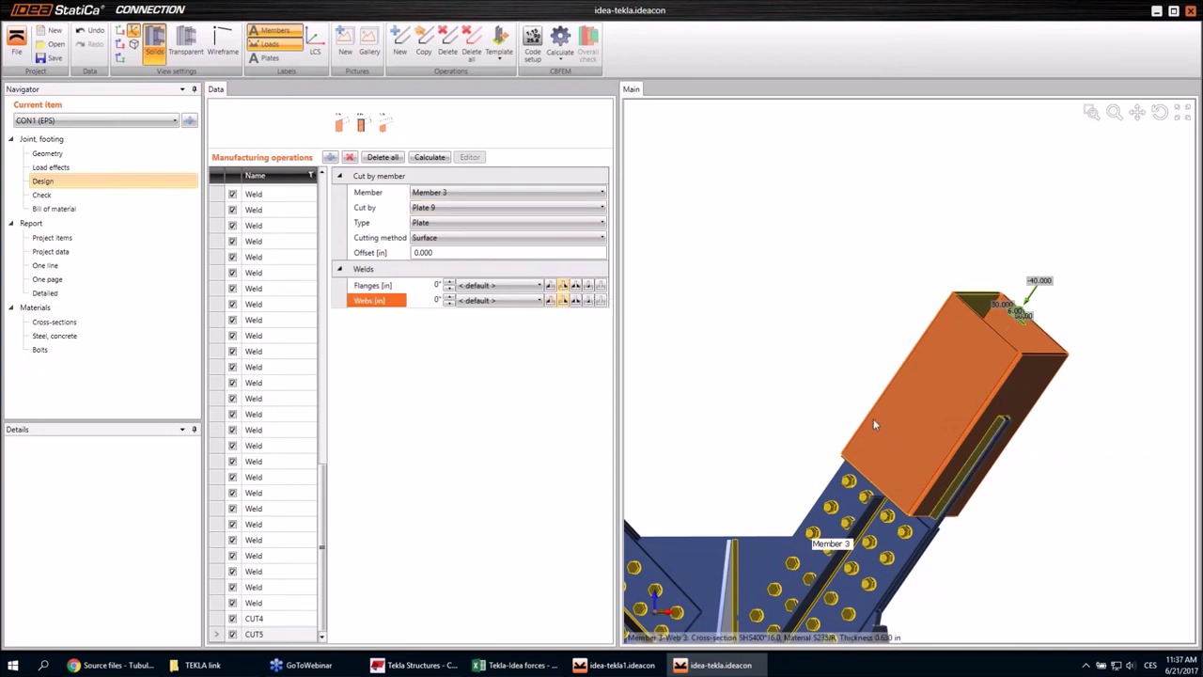
Step: Copy the Member 3 cut operation and assign the copy to Member 4
scroll(874, 425, down, 3)
right_drag(873, 425, 799, 423)
scroll(910, 459, up, 3)
scroll(868, 478, up, 3)
scroll(761, 423, down, 2)
click(380, 127)
right_drag(799, 442, 827, 423)
scroll(820, 407, up, 5)
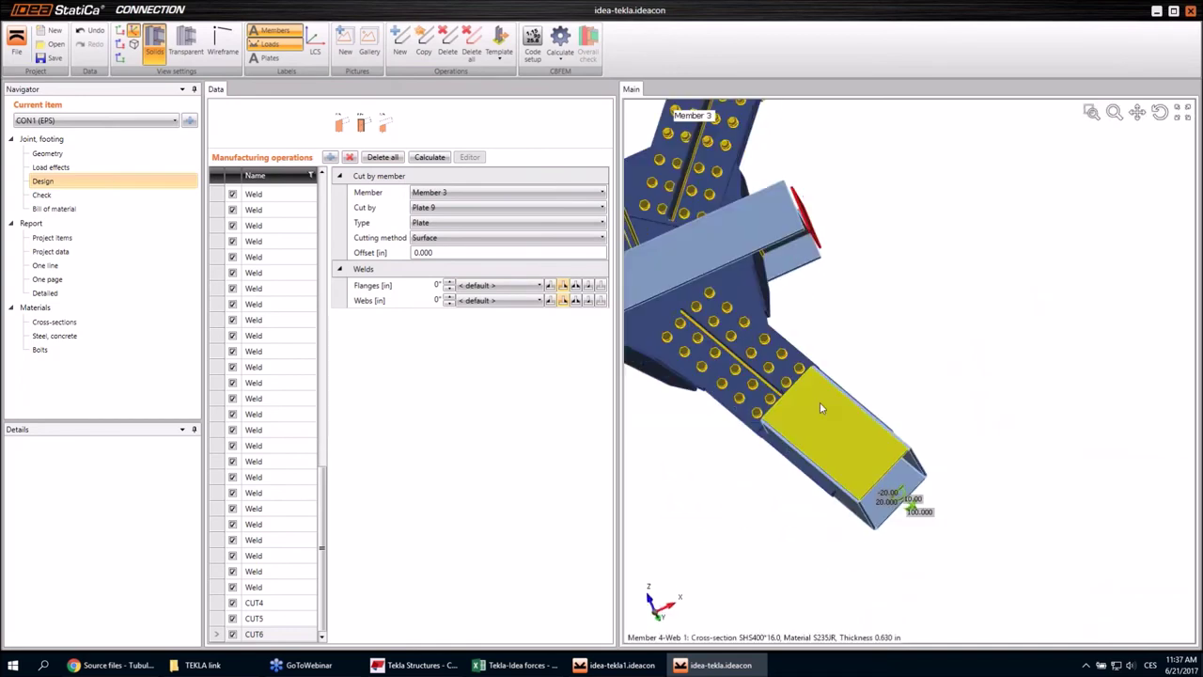
scroll(870, 440, up, 2)
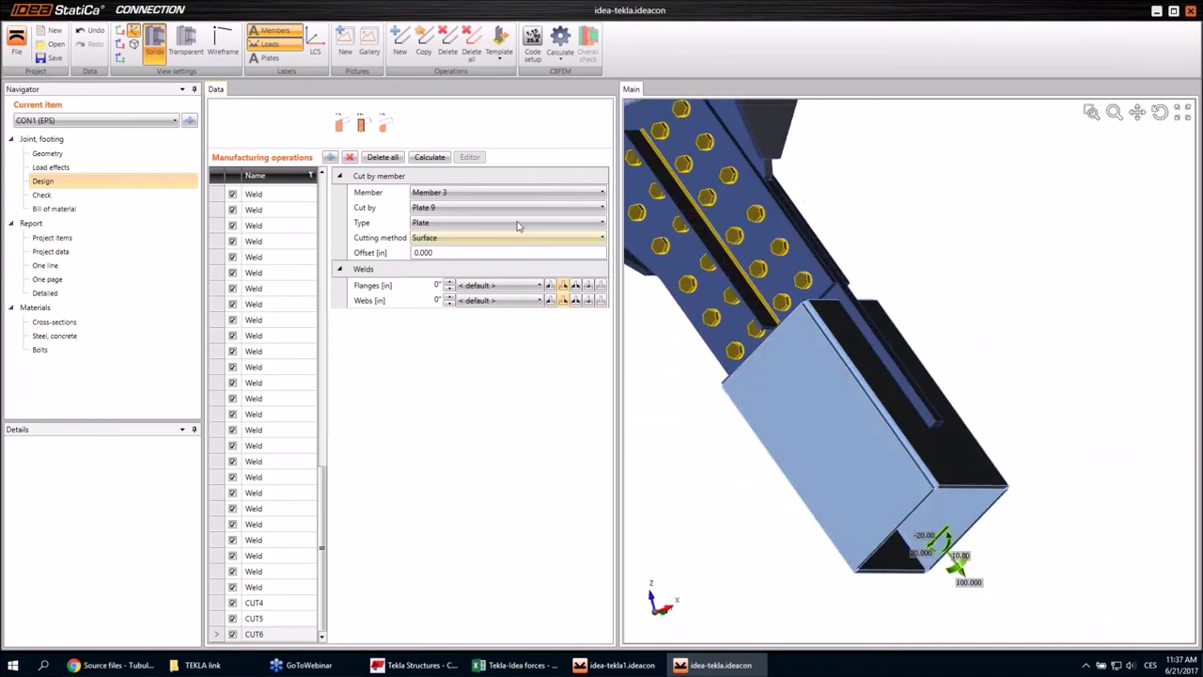
click(489, 194)
click(470, 245)
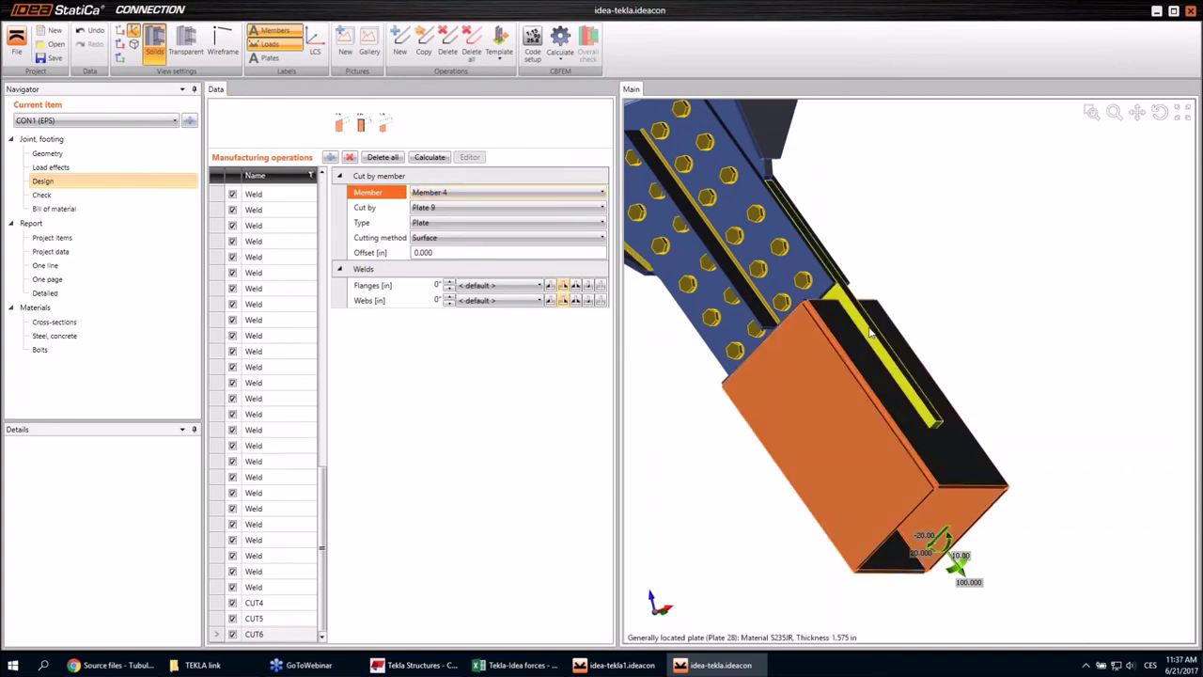
Step: Set Plate 28 as the cutting plate for the Member 4 cut
click(489, 207)
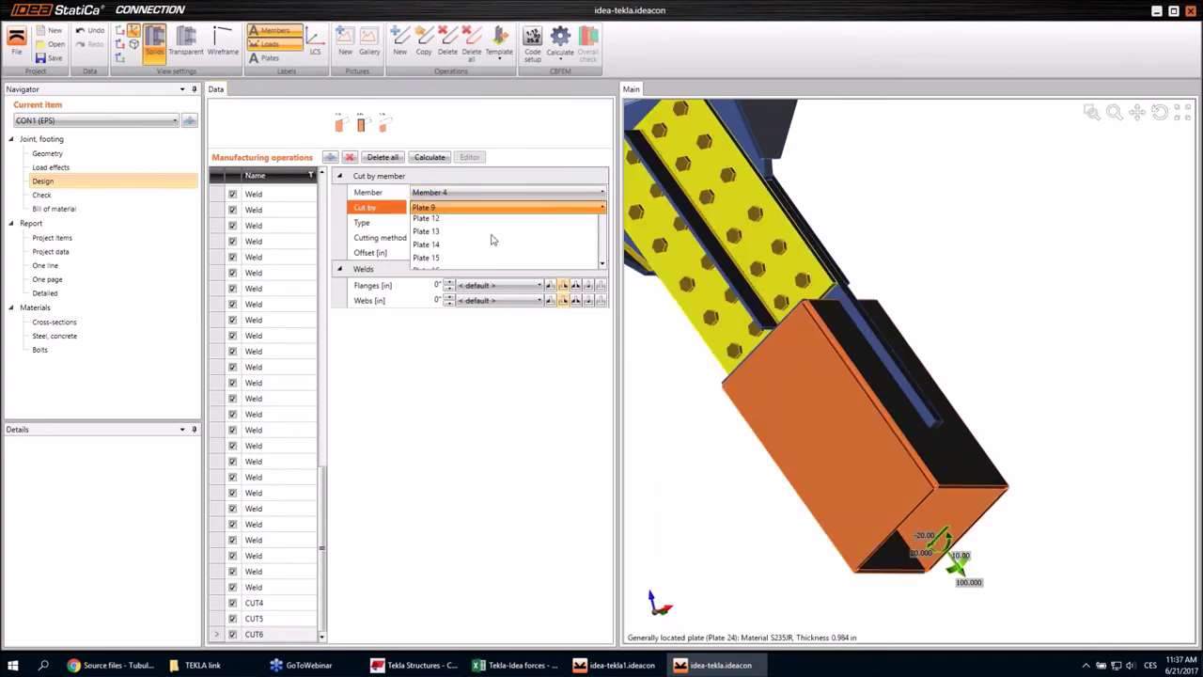
scroll(484, 282, down, 5)
click(434, 248)
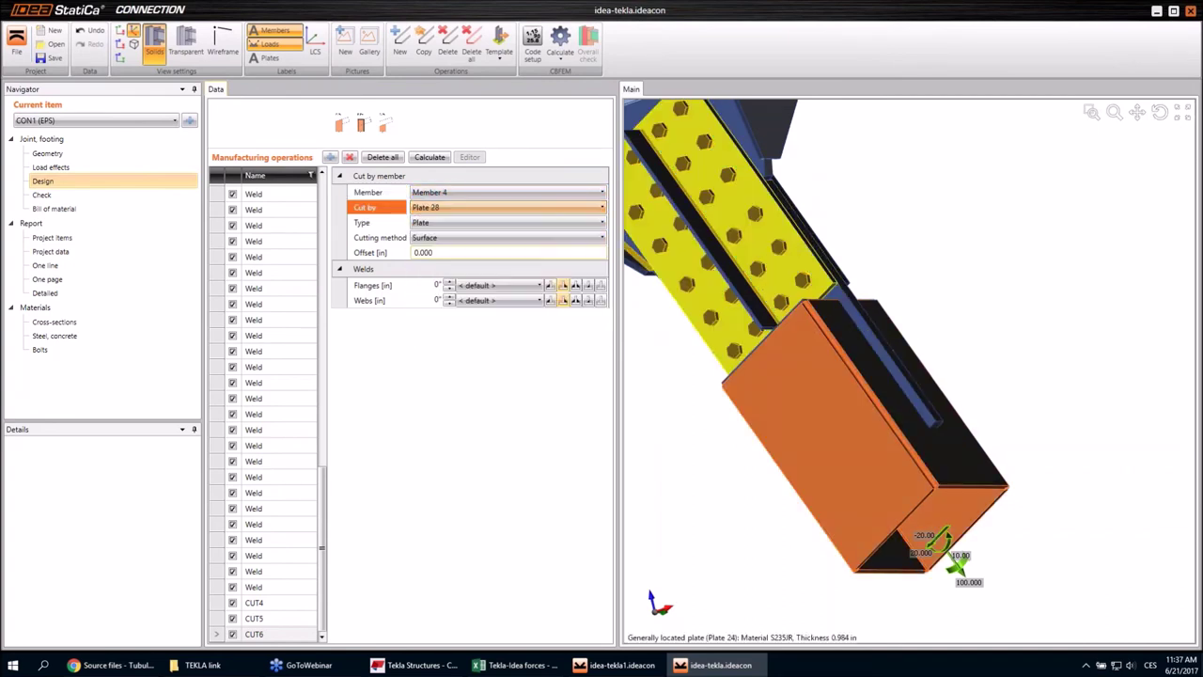
Step: Open the joint's check and start the CBFEM calculation
right_drag(902, 362, 832, 399)
scroll(833, 399, down, 5)
click(43, 194)
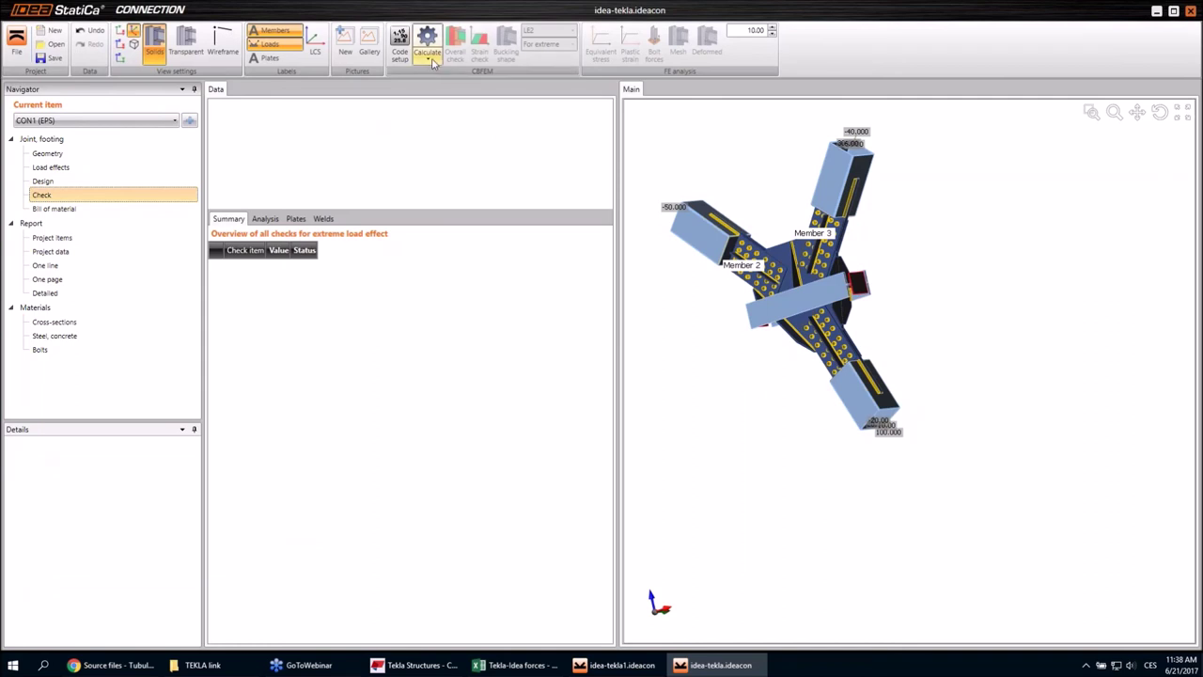
click(429, 40)
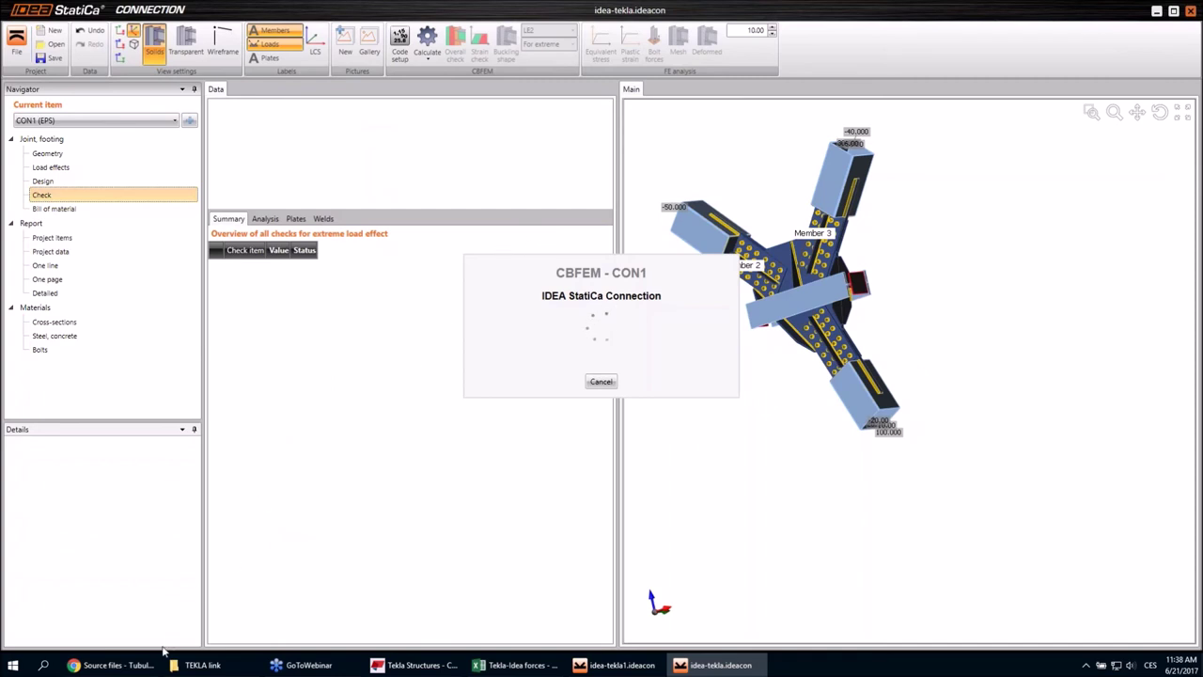
Step: Switch to the IDEA StatiCa resource center in Chrome and open the step-by-step Tekla link tutorial to read how to activate the link
mouse_move(143, 668)
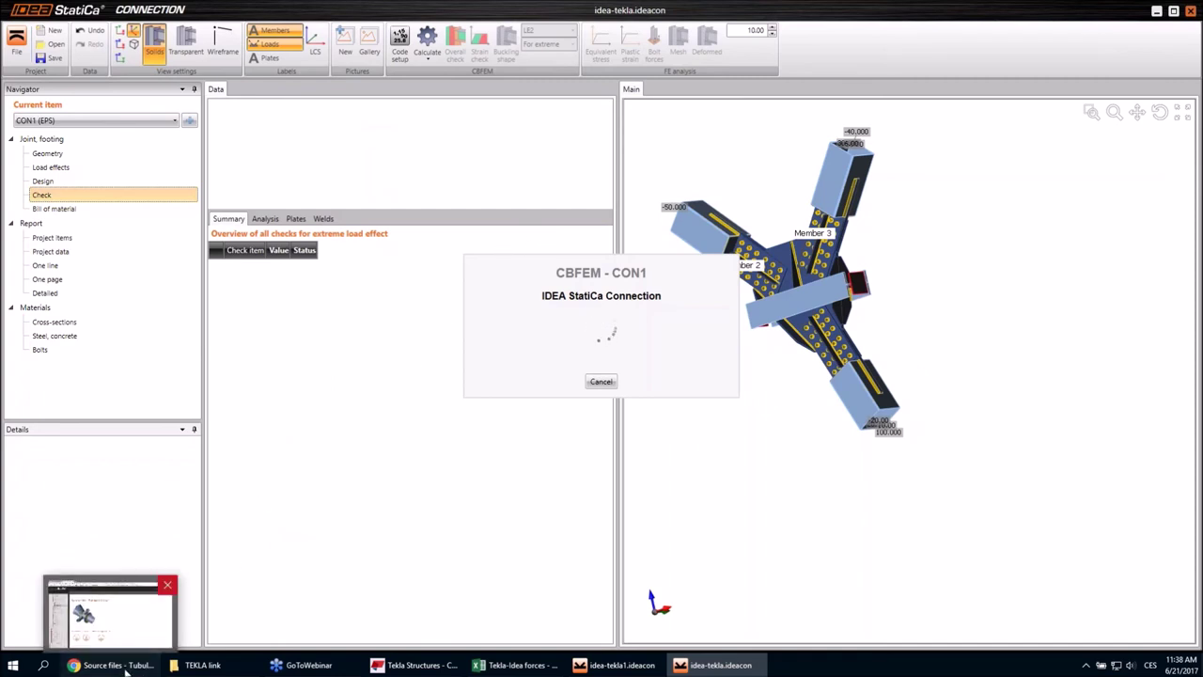
click(126, 668)
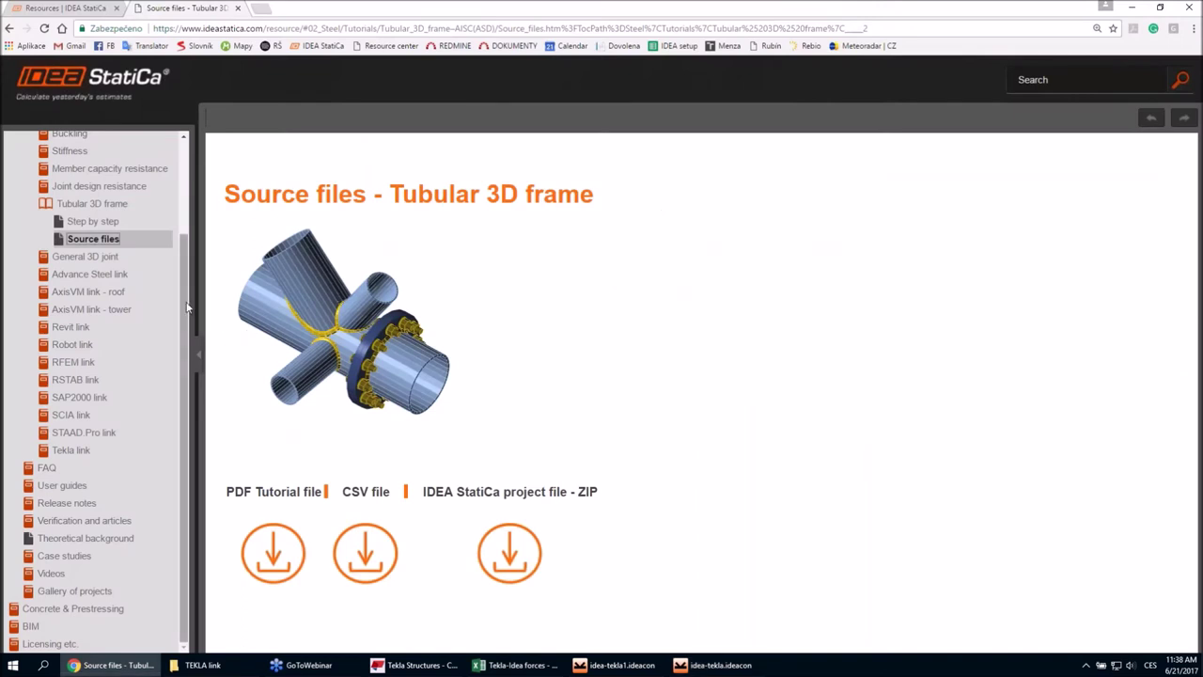
scroll(77, 320, up, 3)
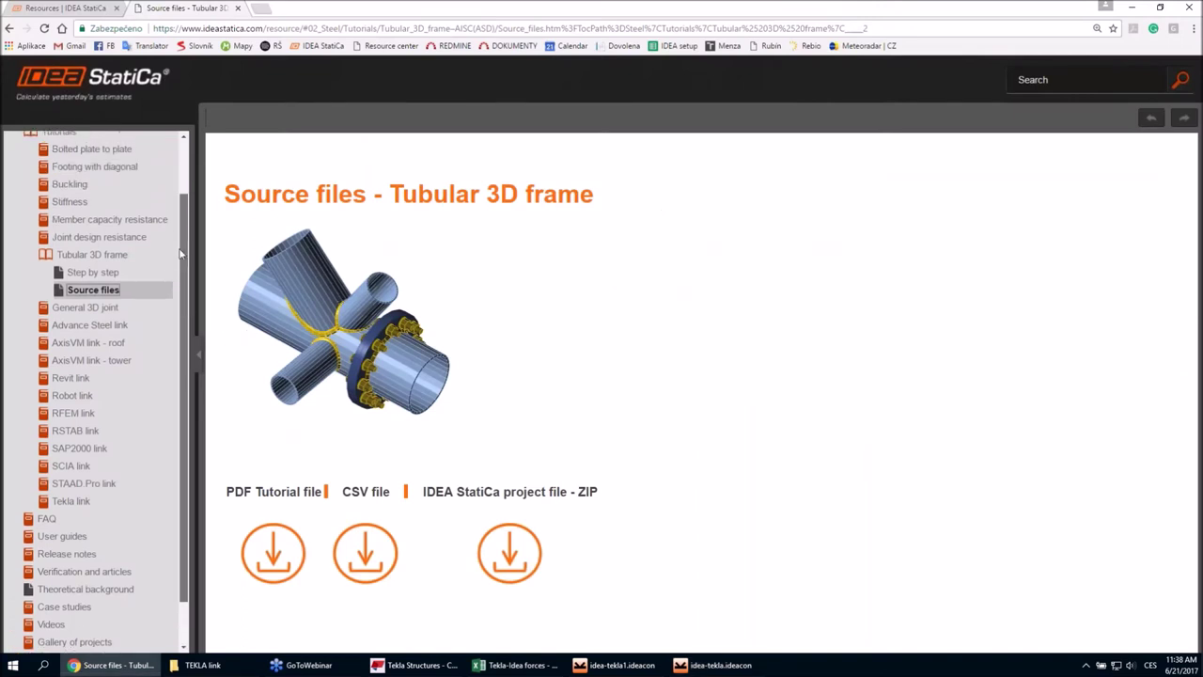
click(48, 322)
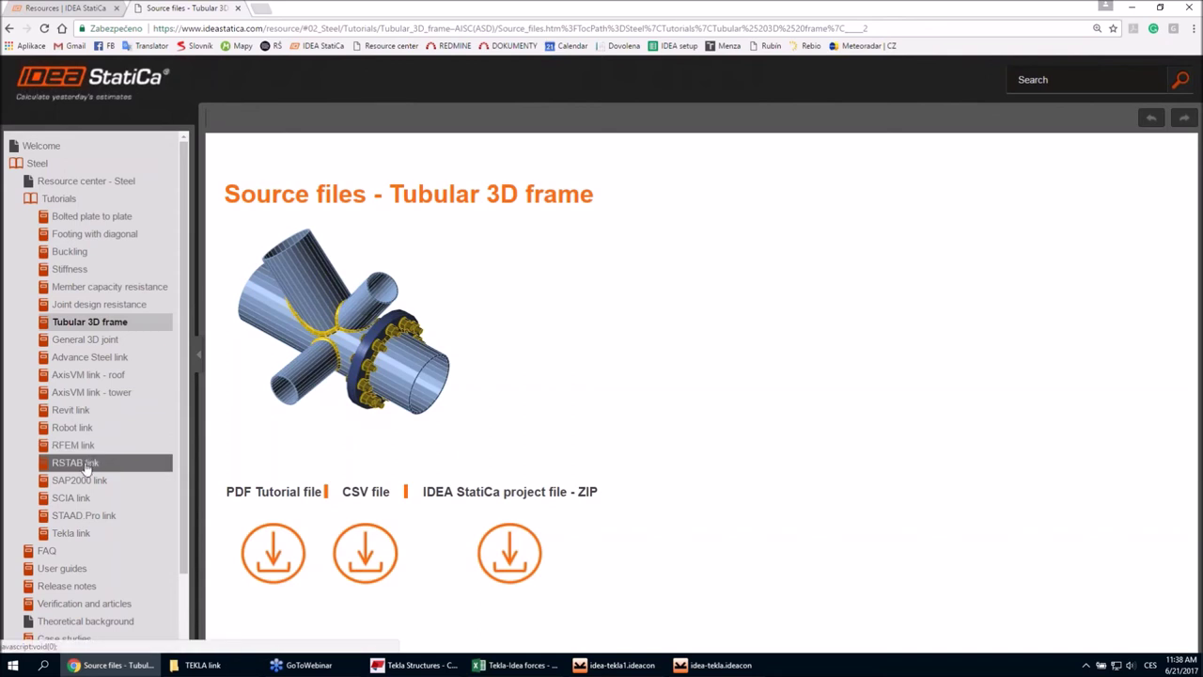
click(78, 534)
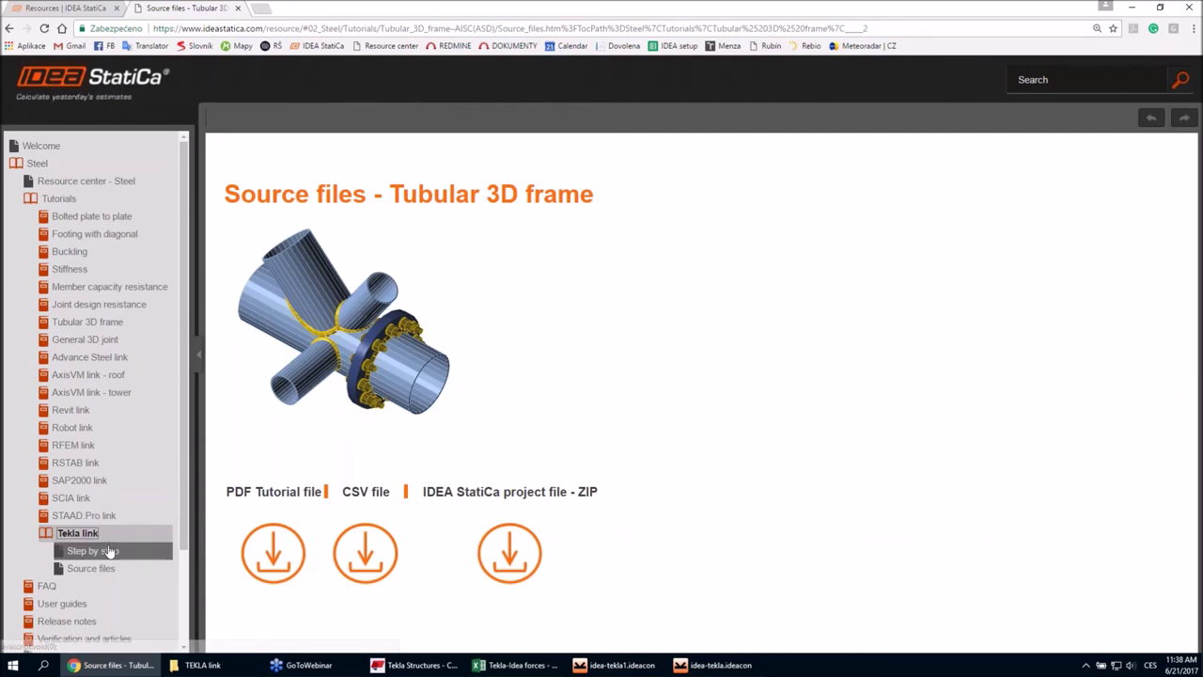
click(99, 551)
scroll(370, 413, down, 1)
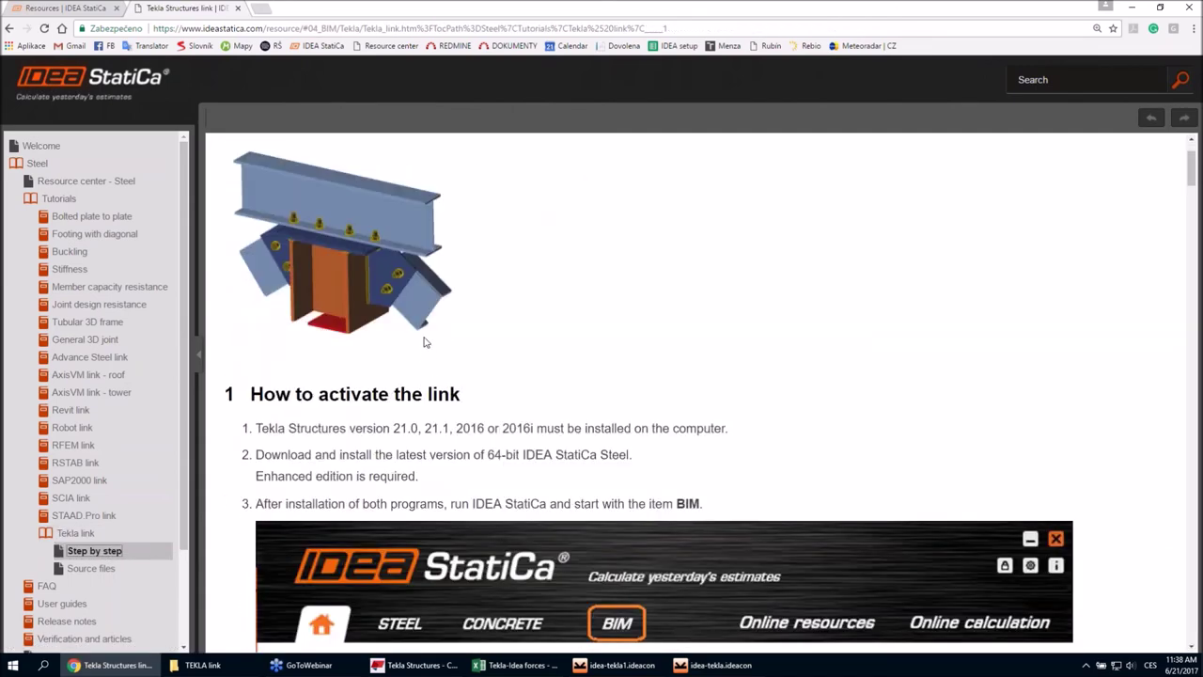
scroll(424, 342, down, 12)
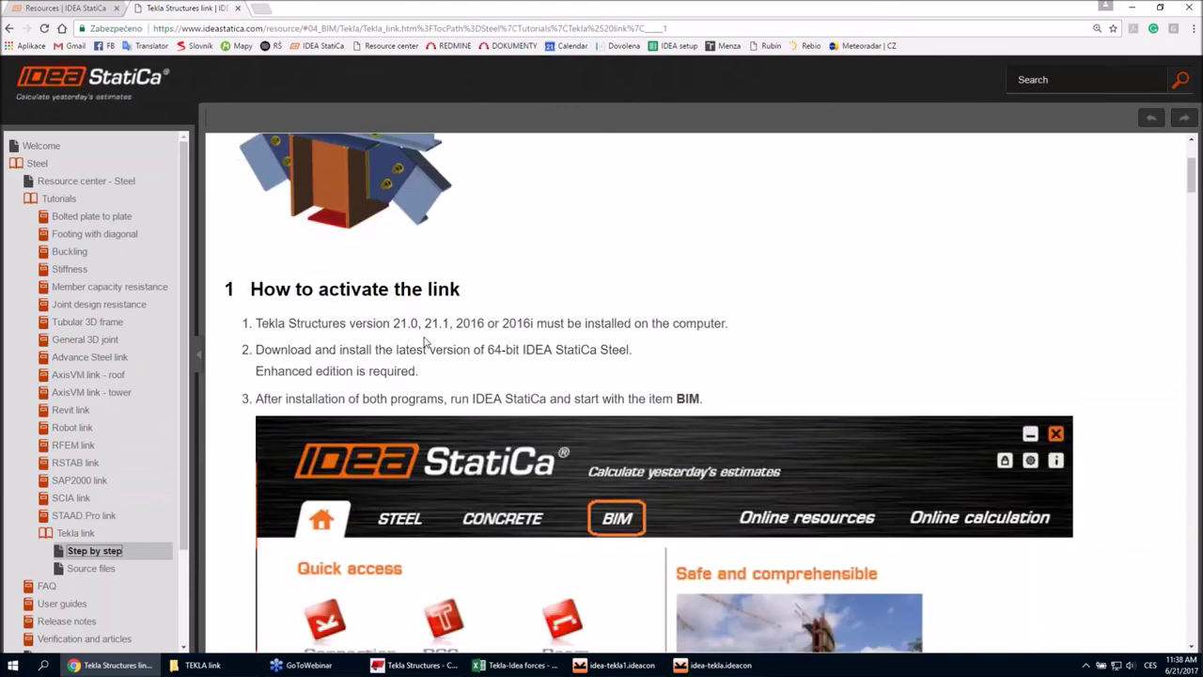
Step: Read through the rest of the step-by-step Tekla link tutorial, from the import and geometry sections to the report section
scroll(424, 342, down, 15)
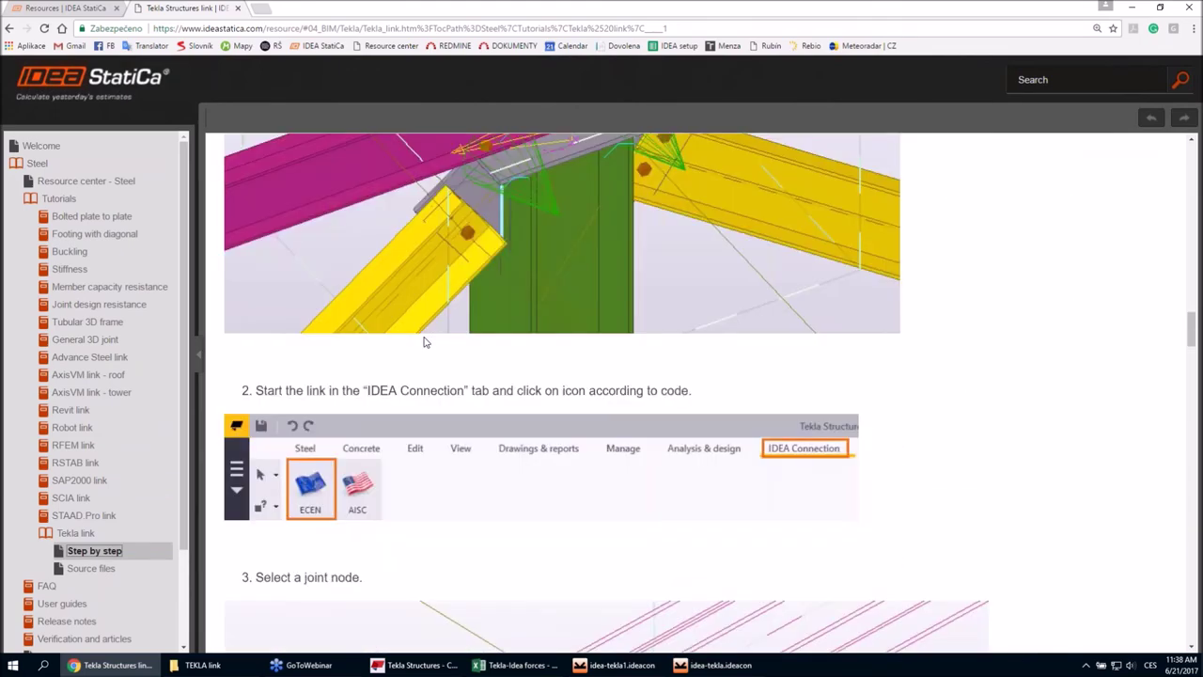
scroll(424, 342, down, 15)
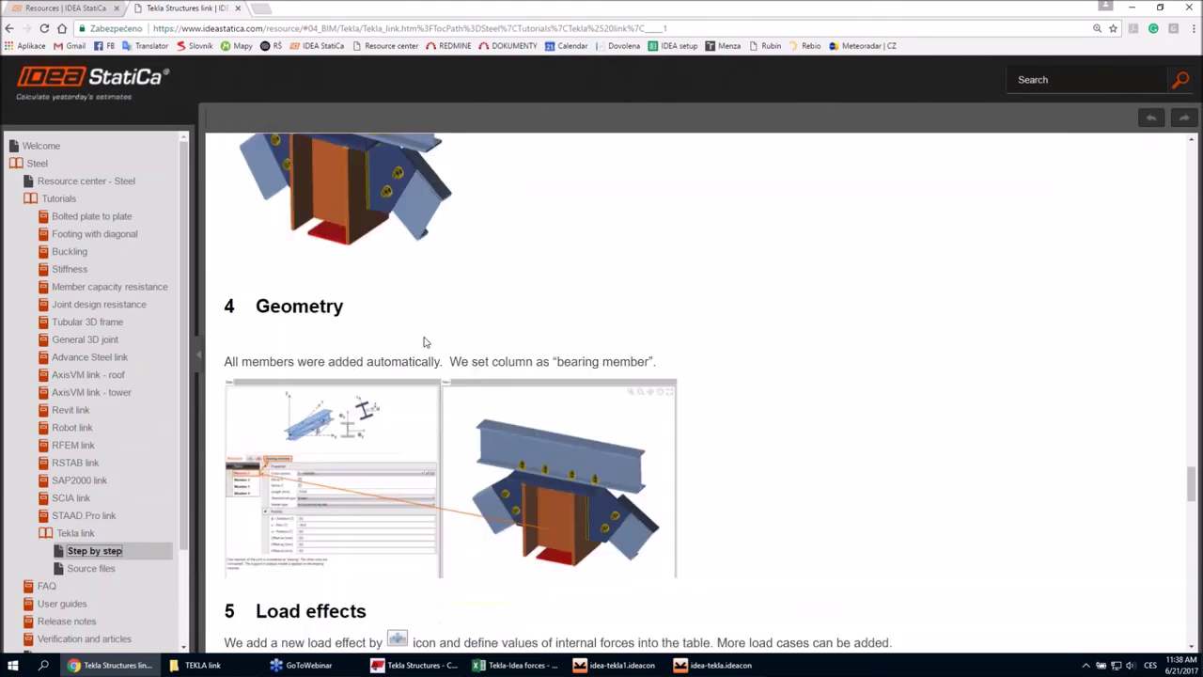
scroll(424, 342, down, 5)
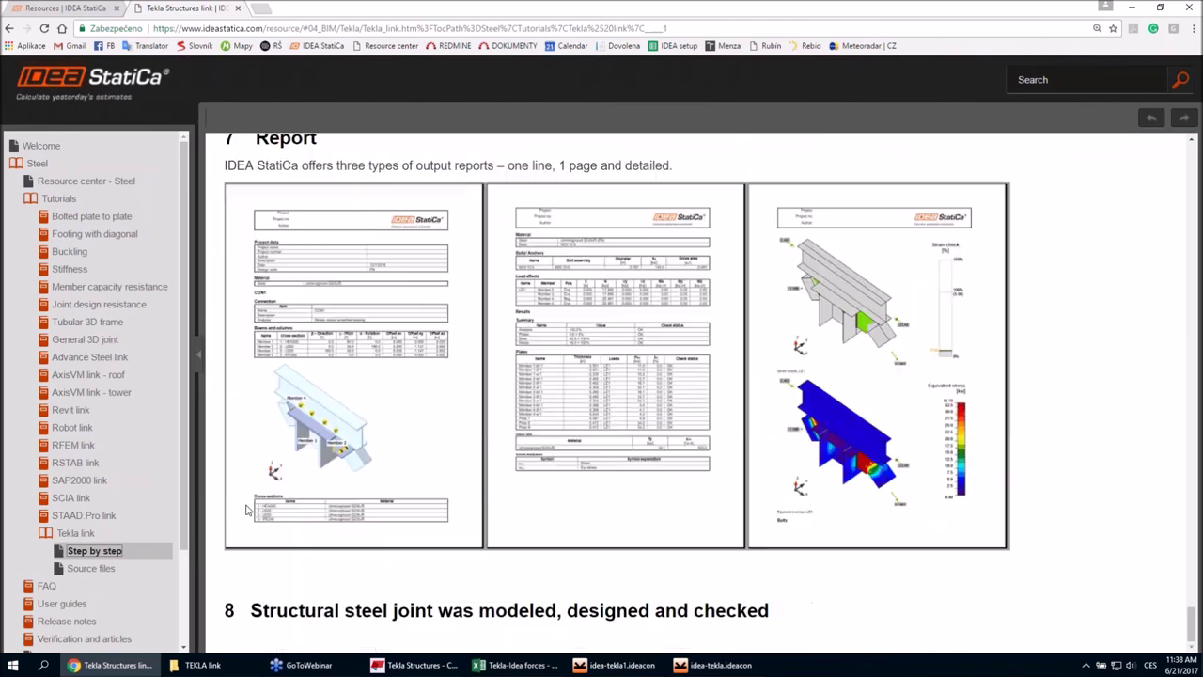
Step: Open the Tekla link's source files page and examine the downloads and example joints exported from Tekla Structures
click(93, 568)
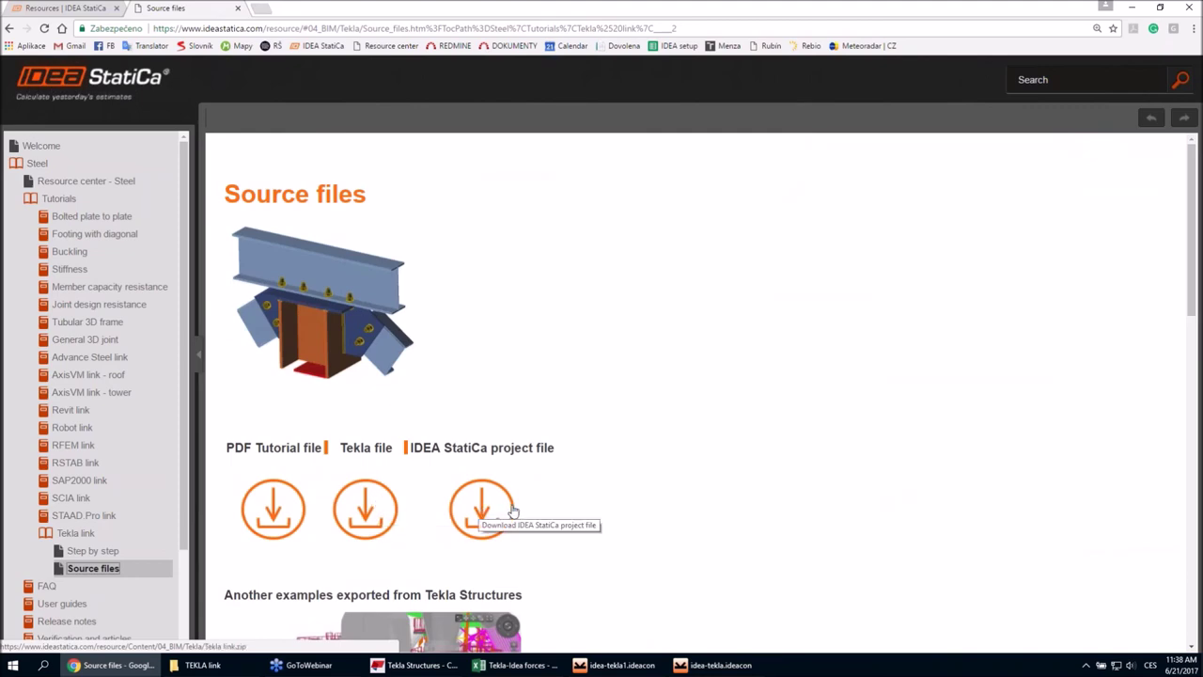
scroll(513, 511, down, 10)
scroll(486, 453, up, 3)
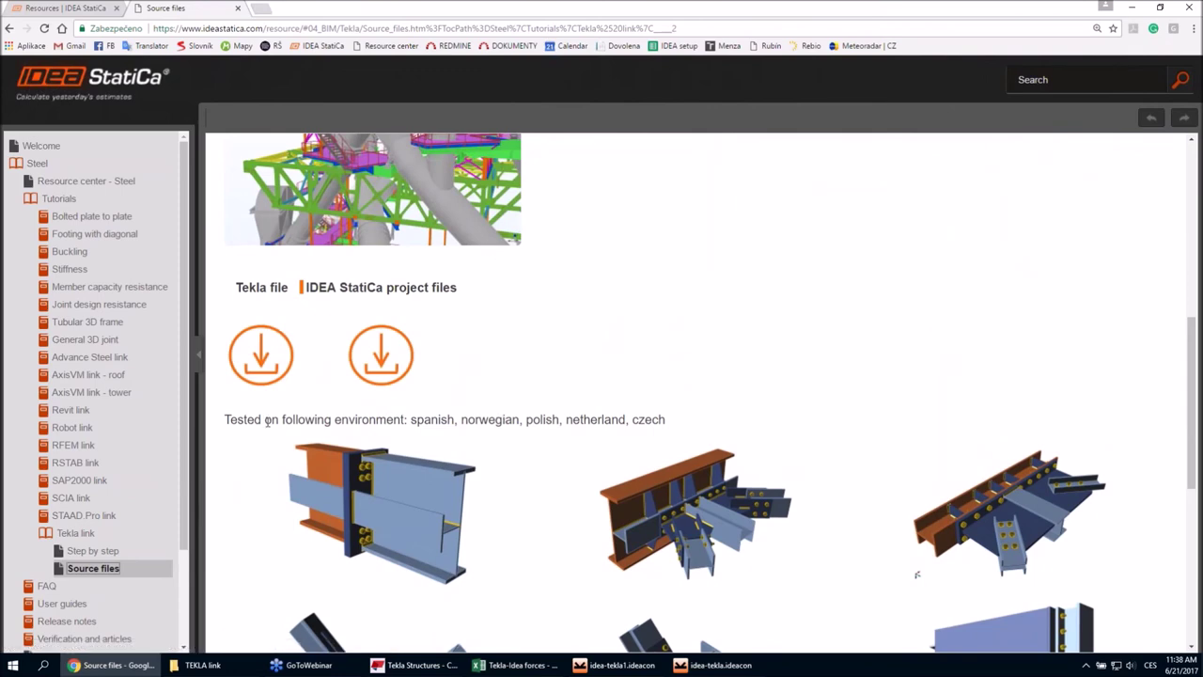
scroll(453, 436, down, 3)
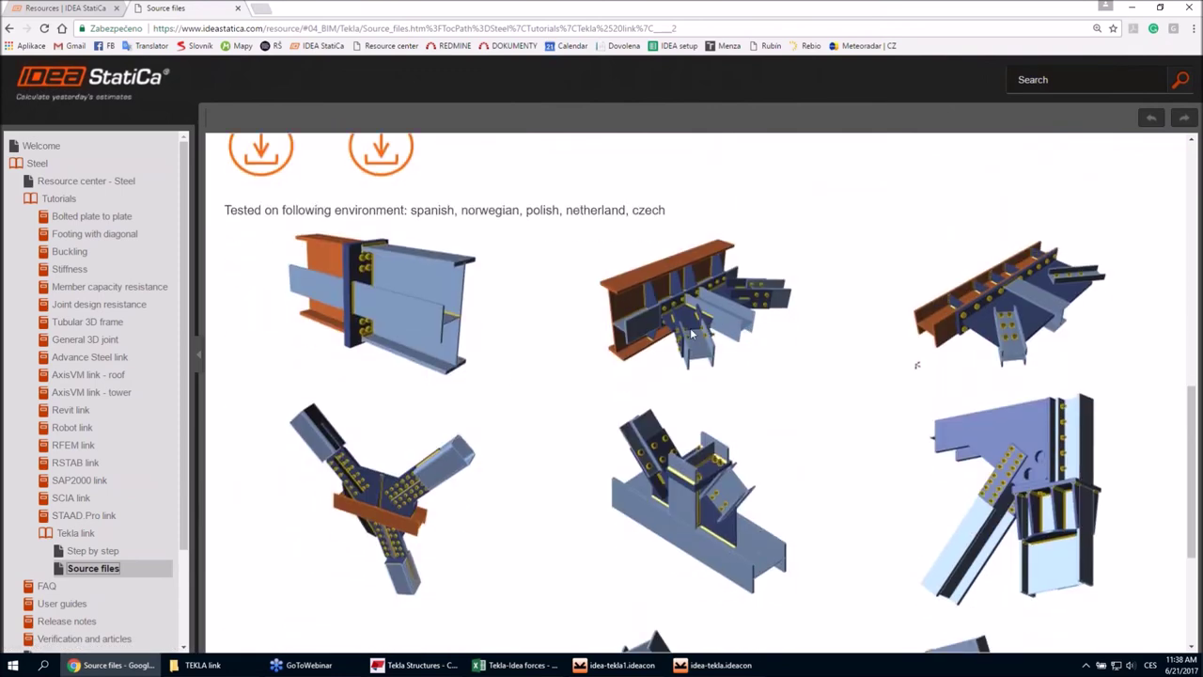
scroll(696, 334, down, 2)
scroll(967, 467, down, 1)
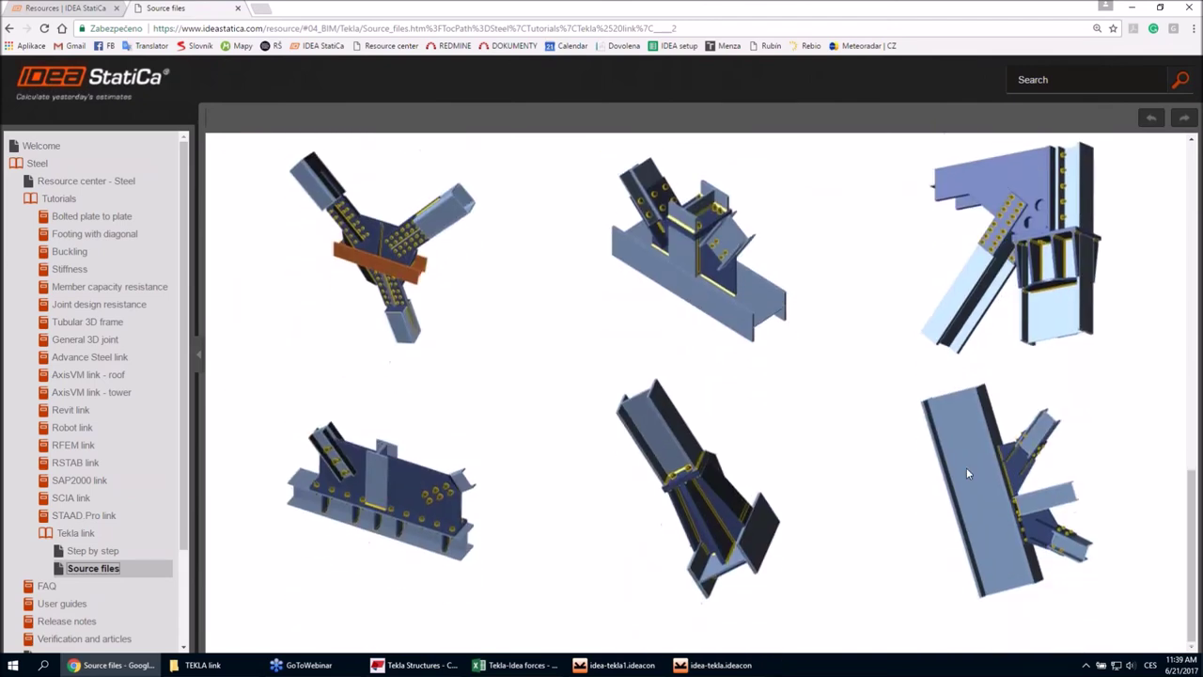
scroll(974, 463, up, 2)
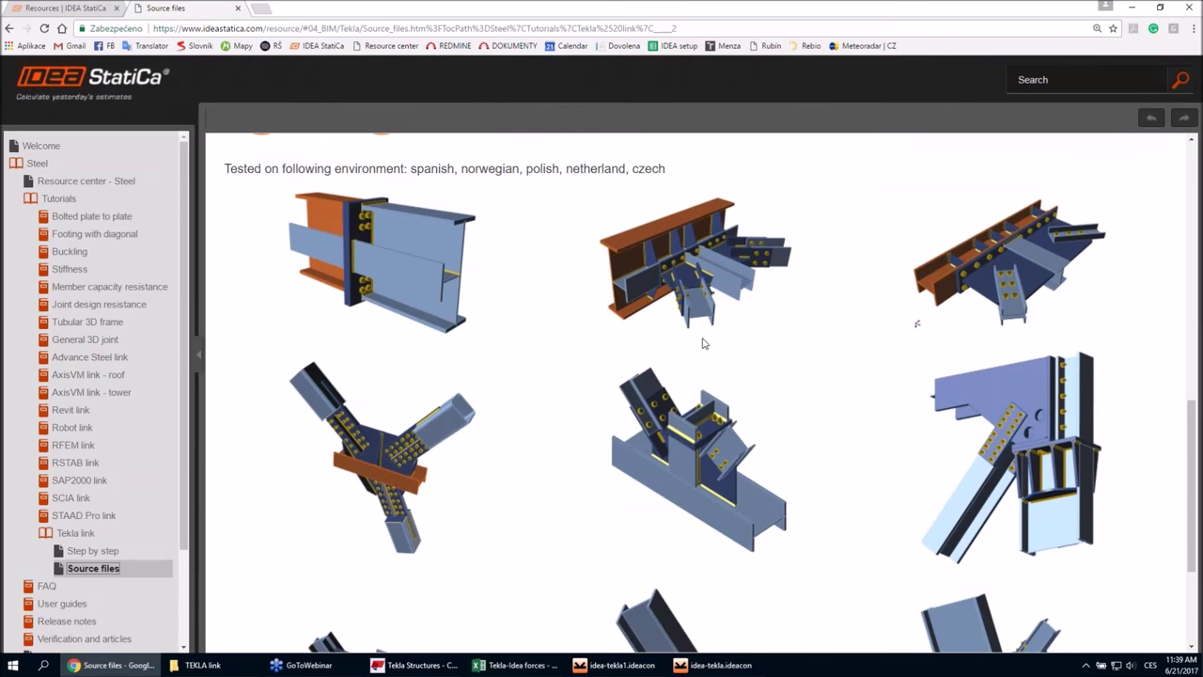
scroll(698, 384, down, 2)
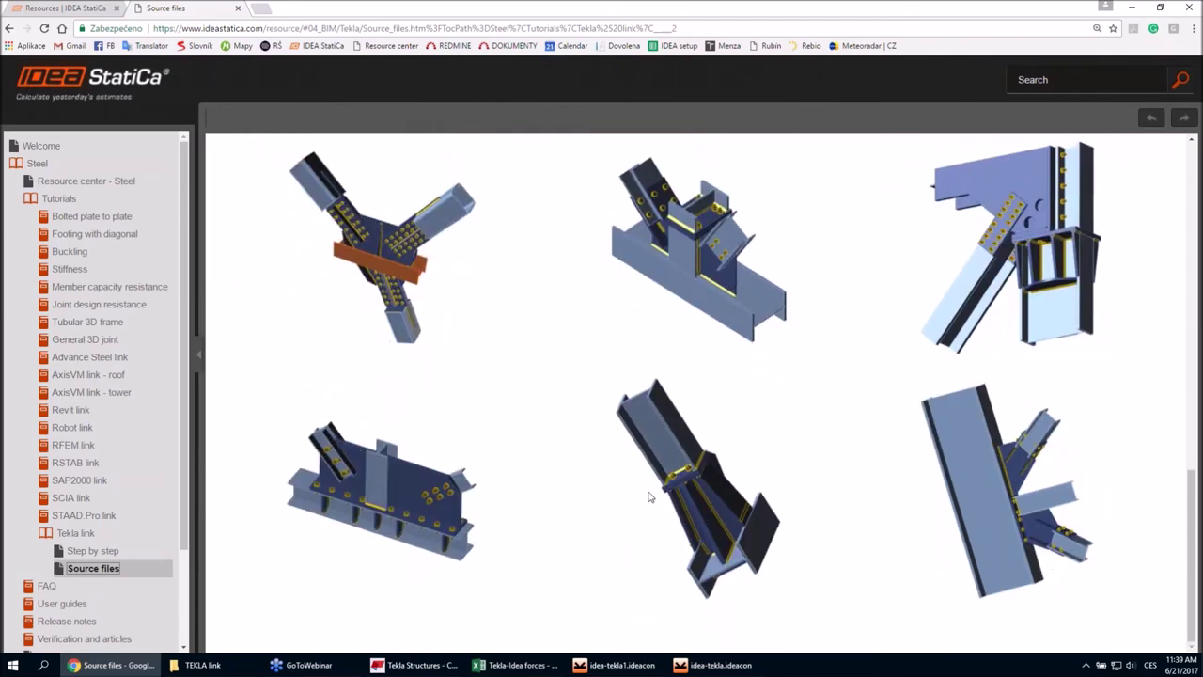
Step: Switch to IDEA StatiCa to see the running calculation and bring up the calculated project idea-tekla1.ideacon to examine its overall check
click(717, 664)
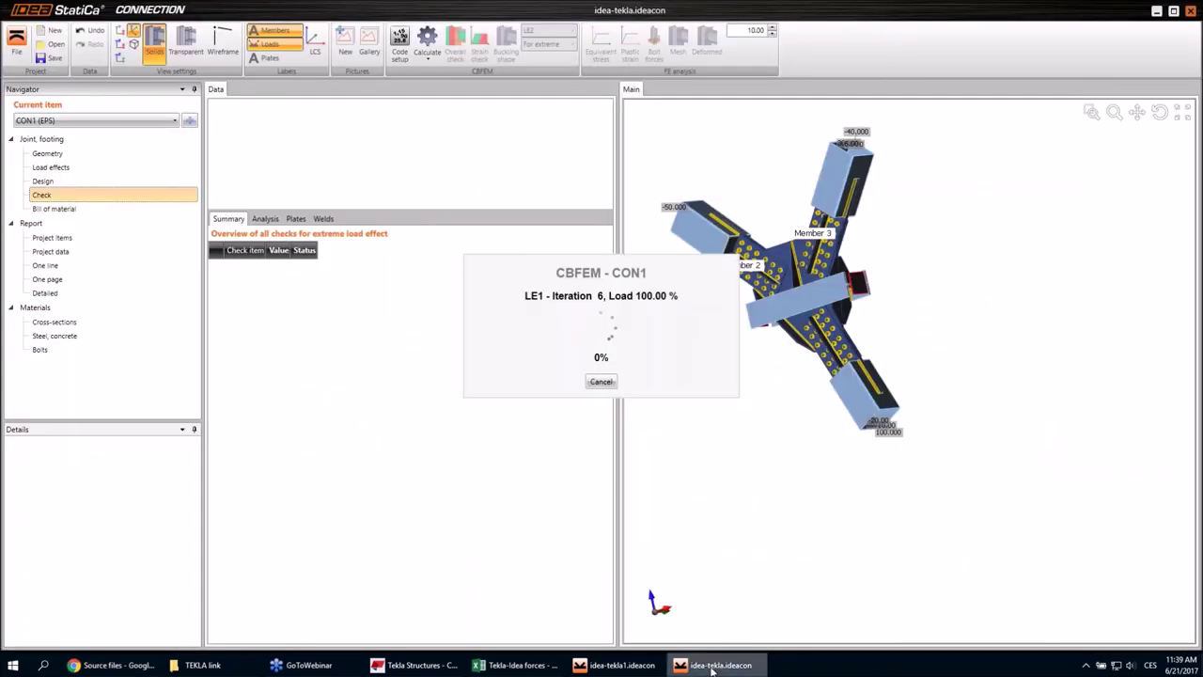
mouse_move(631, 669)
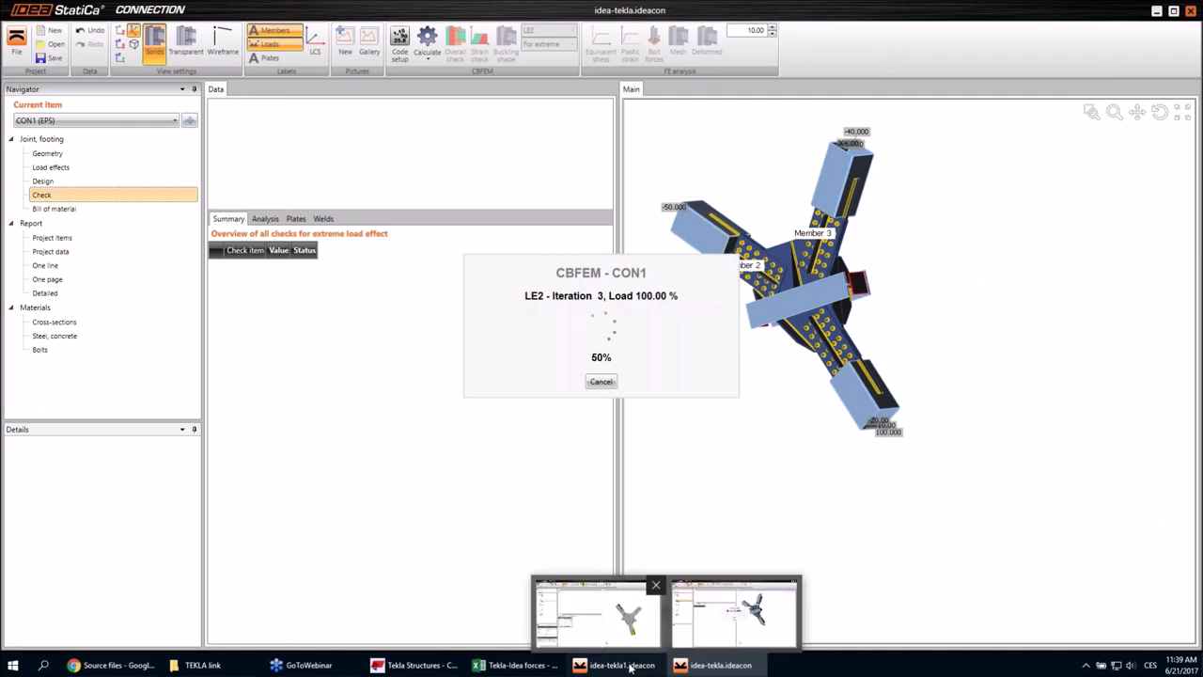
click(630, 666)
right_drag(853, 357, 836, 391)
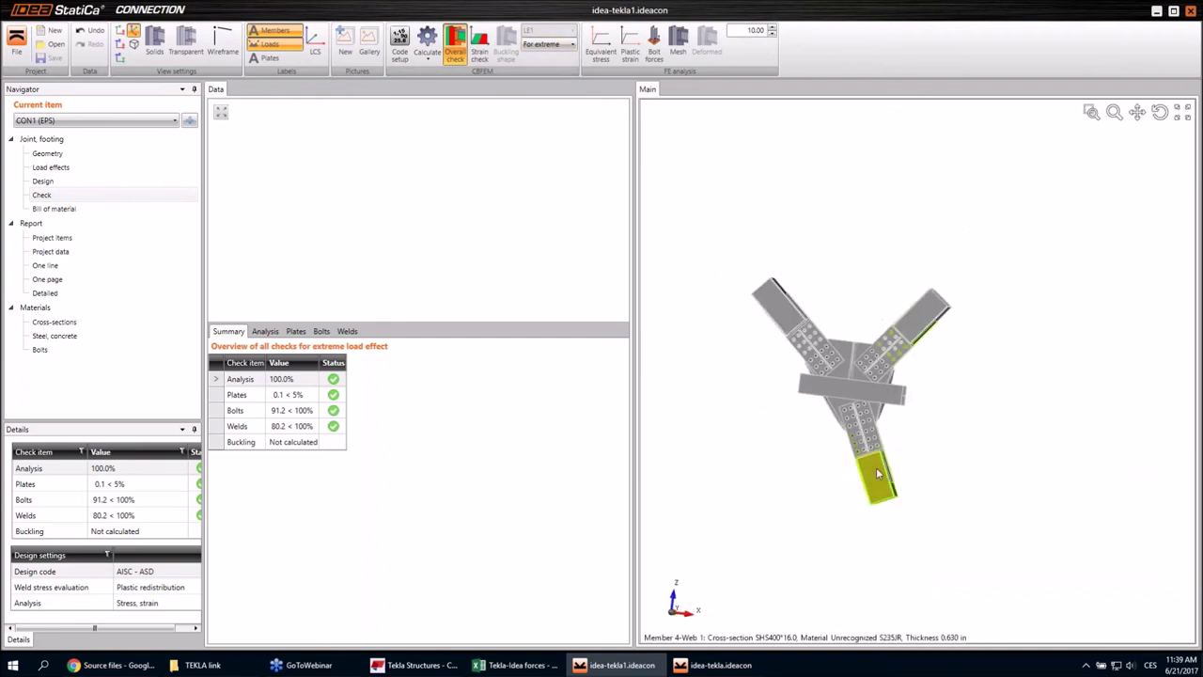
scroll(876, 467, up, 4)
scroll(851, 376, down, 4)
right_drag(851, 376, 829, 283)
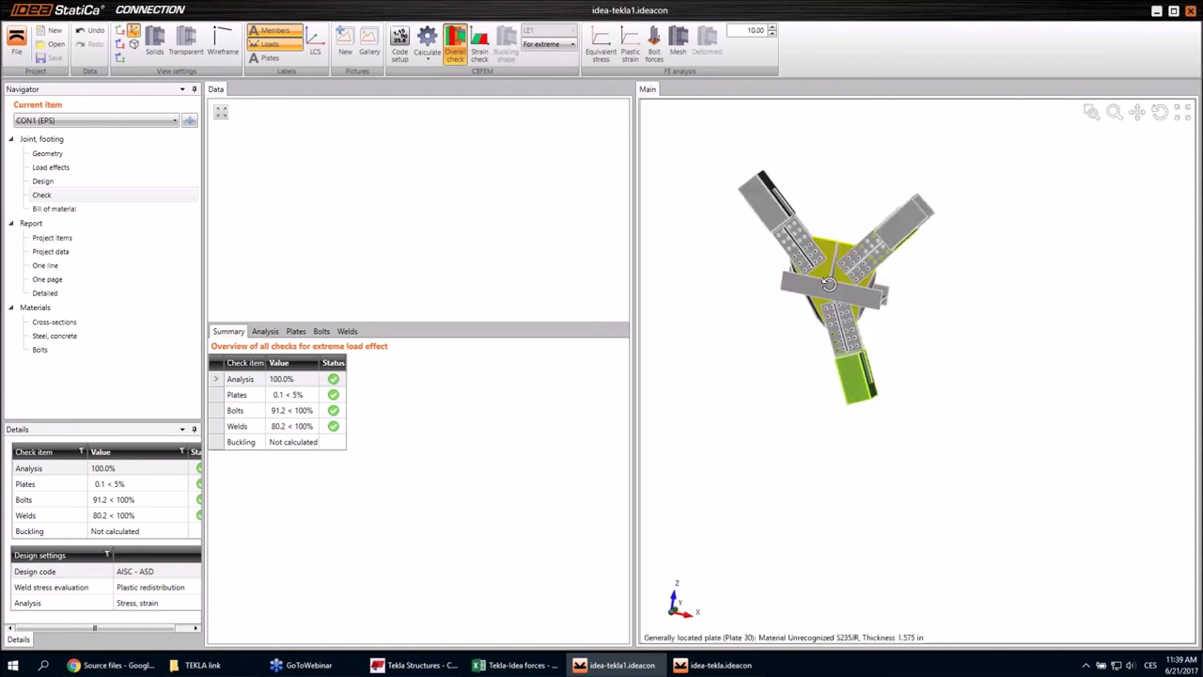
scroll(860, 350, up, 5)
scroll(860, 350, down, 4)
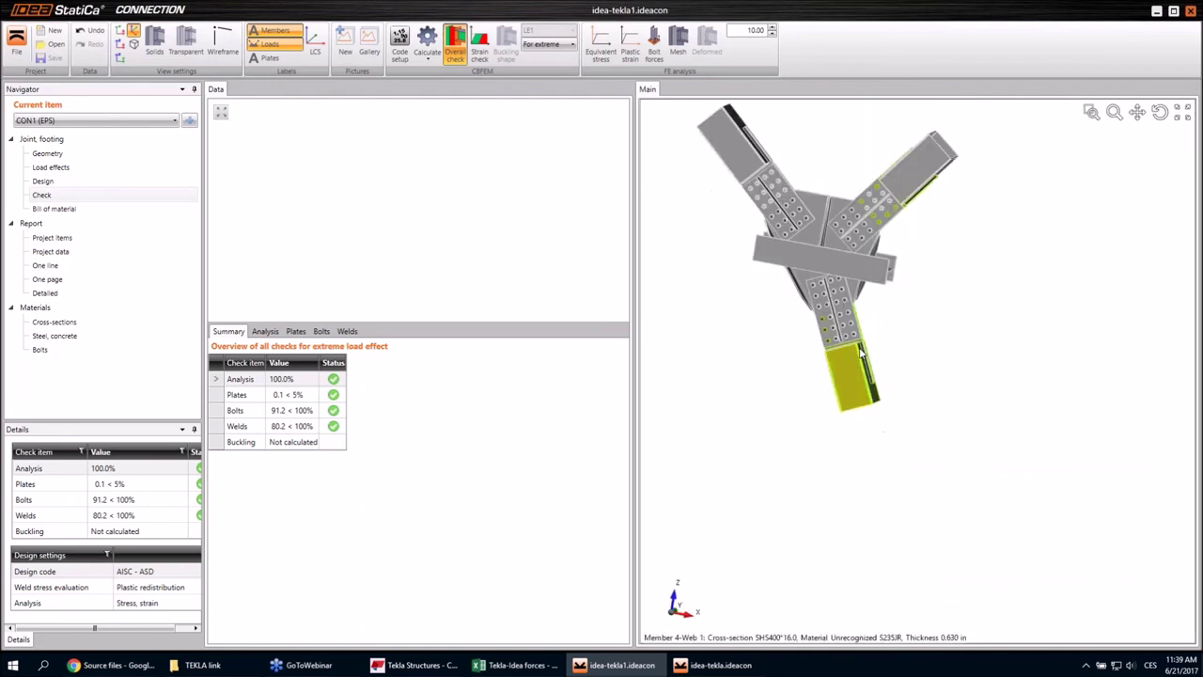
scroll(851, 339, down, 3)
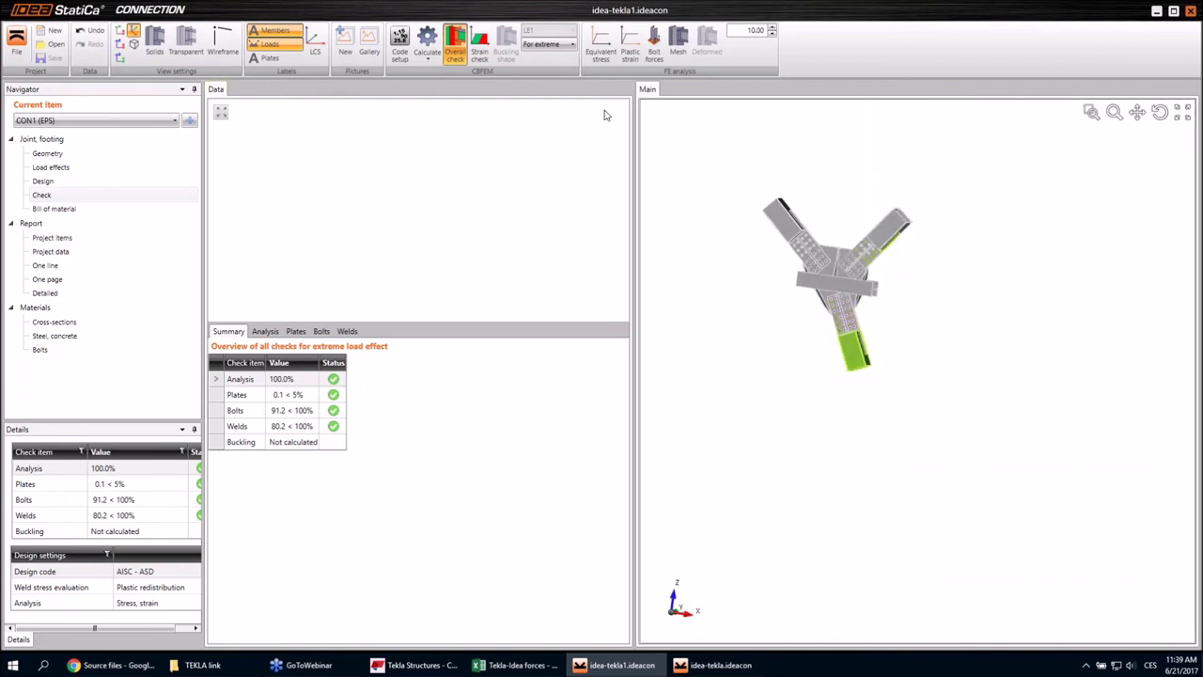
Step: Display the equivalent stress on the joint and examine it closely around Member 4's connection plates
click(601, 43)
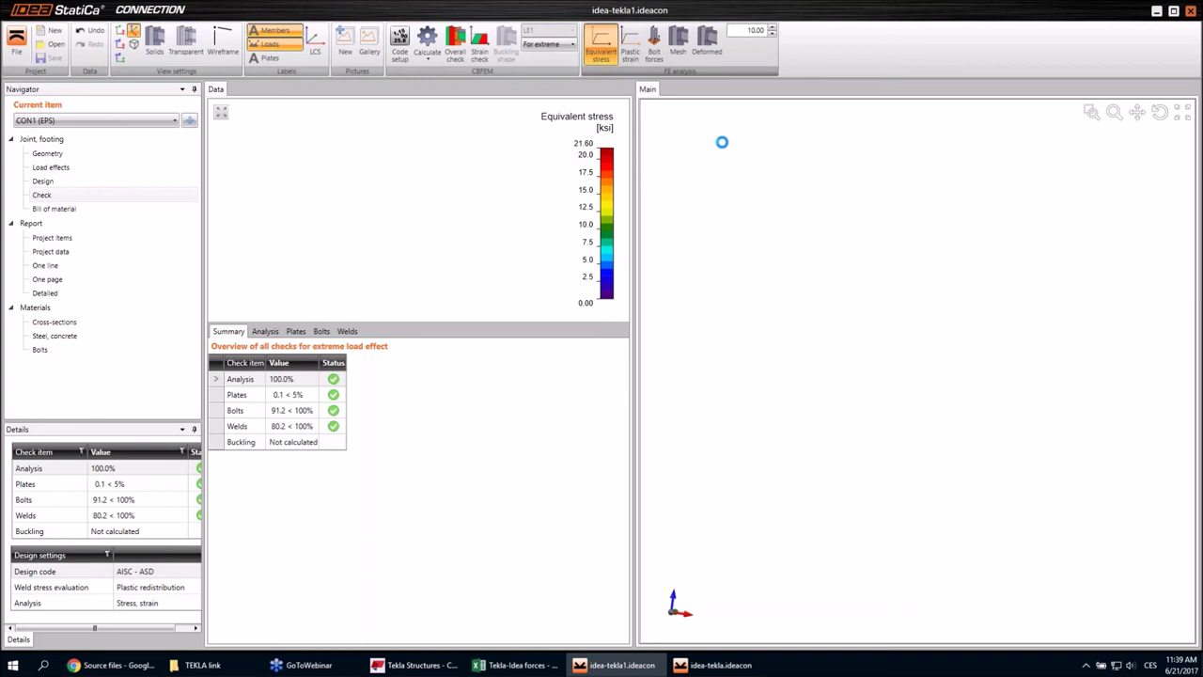
scroll(864, 279, up, 3)
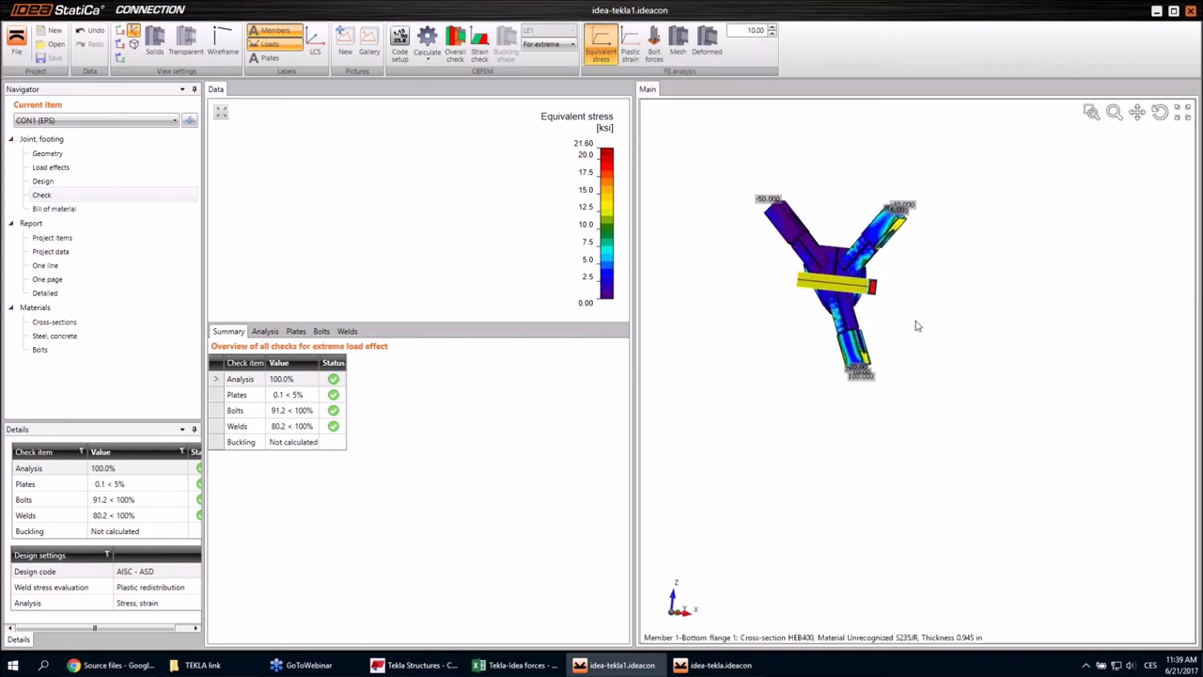
right_drag(882, 351, 879, 249)
scroll(879, 249, up, 2)
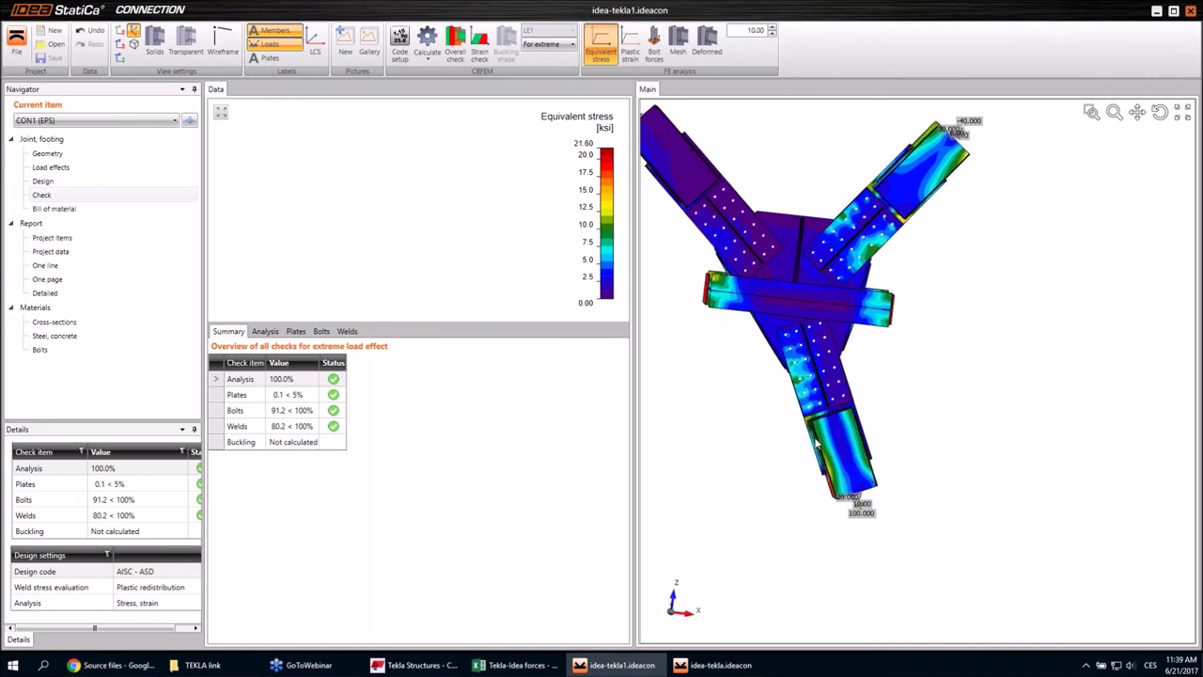
scroll(813, 411, up, 4)
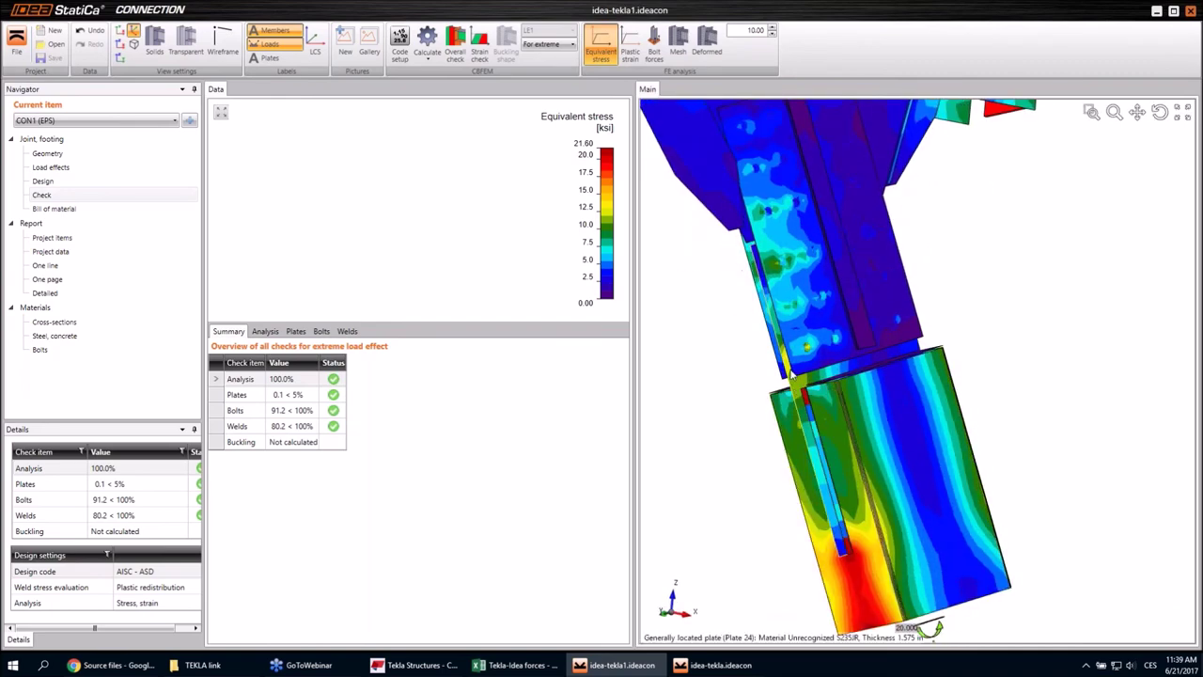
scroll(786, 364, up, 3)
right_drag(786, 364, 796, 344)
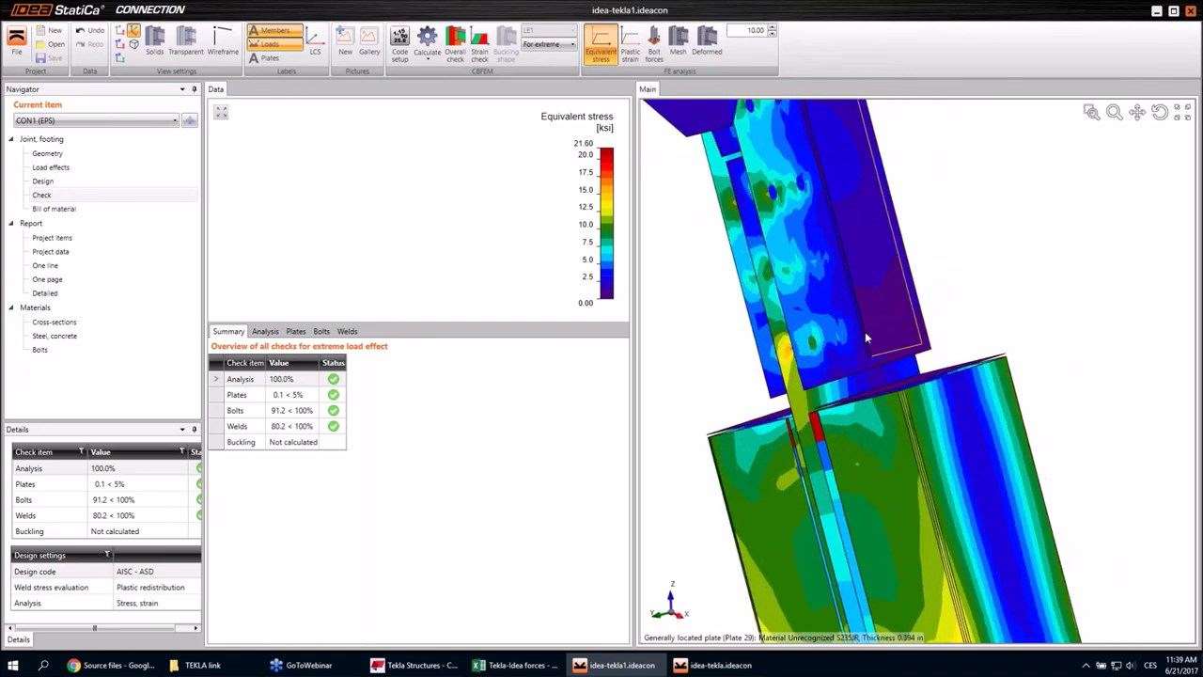
right_drag(889, 335, 851, 329)
scroll(851, 329, down, 4)
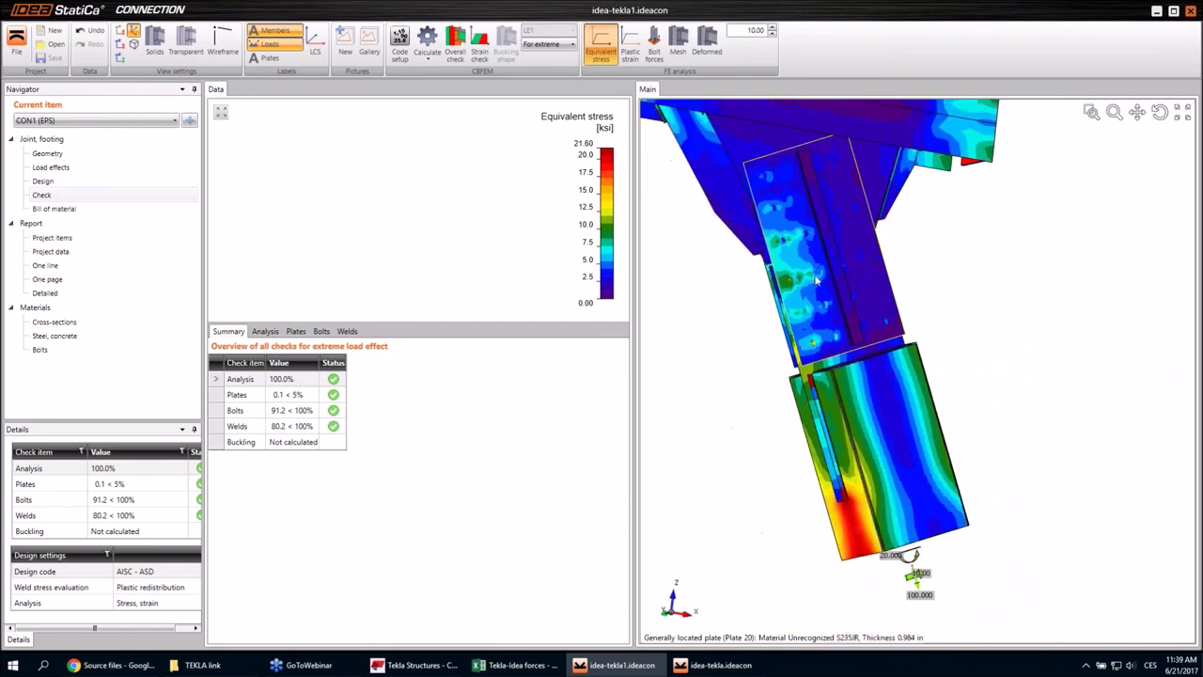
Step: Display the bolt forces at Member 4's connection and show the mesh and deformed shape of the joint
click(655, 41)
mouse_move(785, 226)
right_down()
mouse_move(818, 221)
mouse_move(793, 217)
right_up()
scroll(792, 218, up, 6)
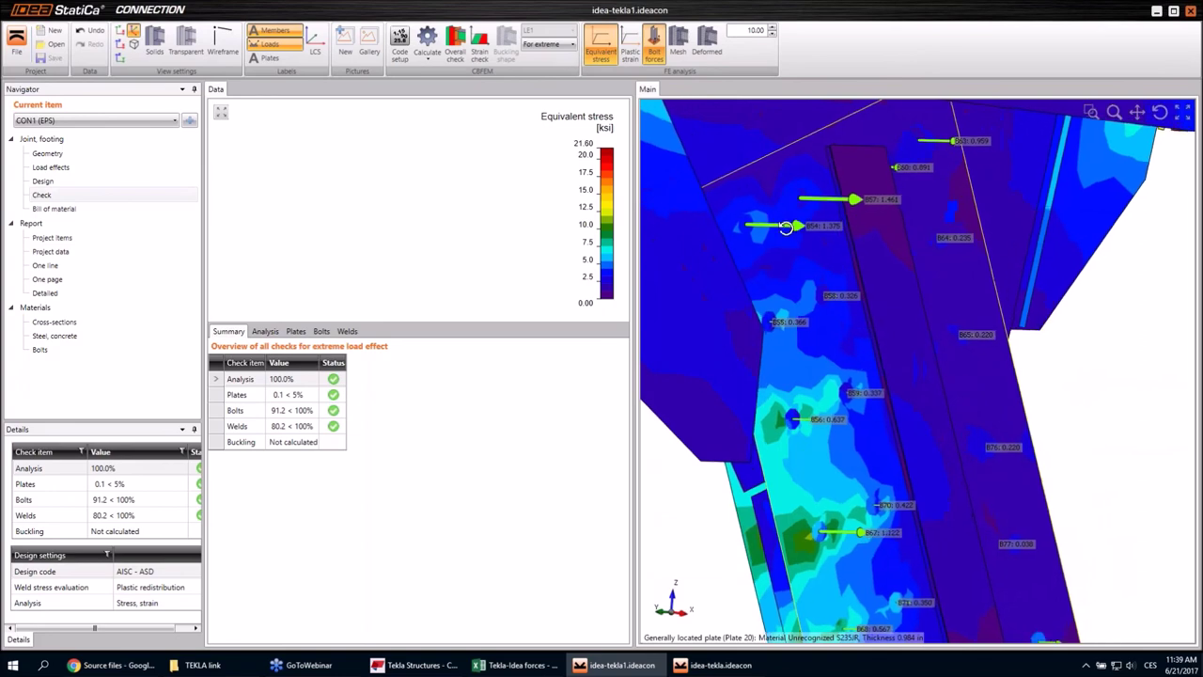
scroll(795, 224, down, 3)
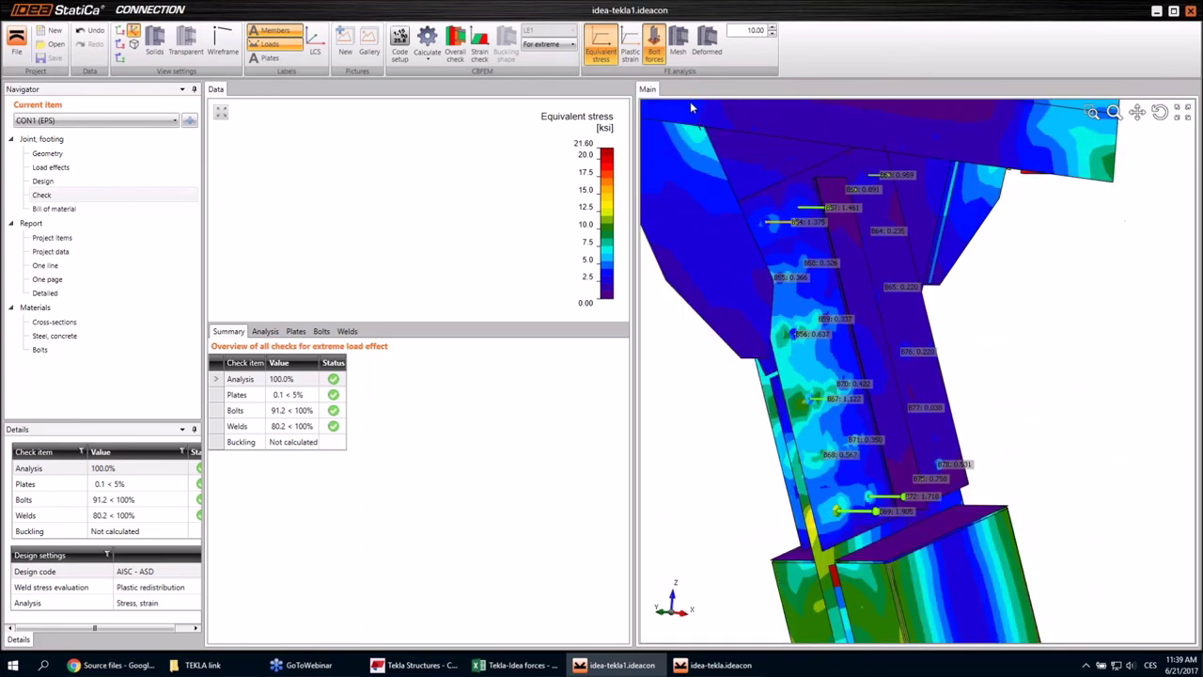
click(710, 39)
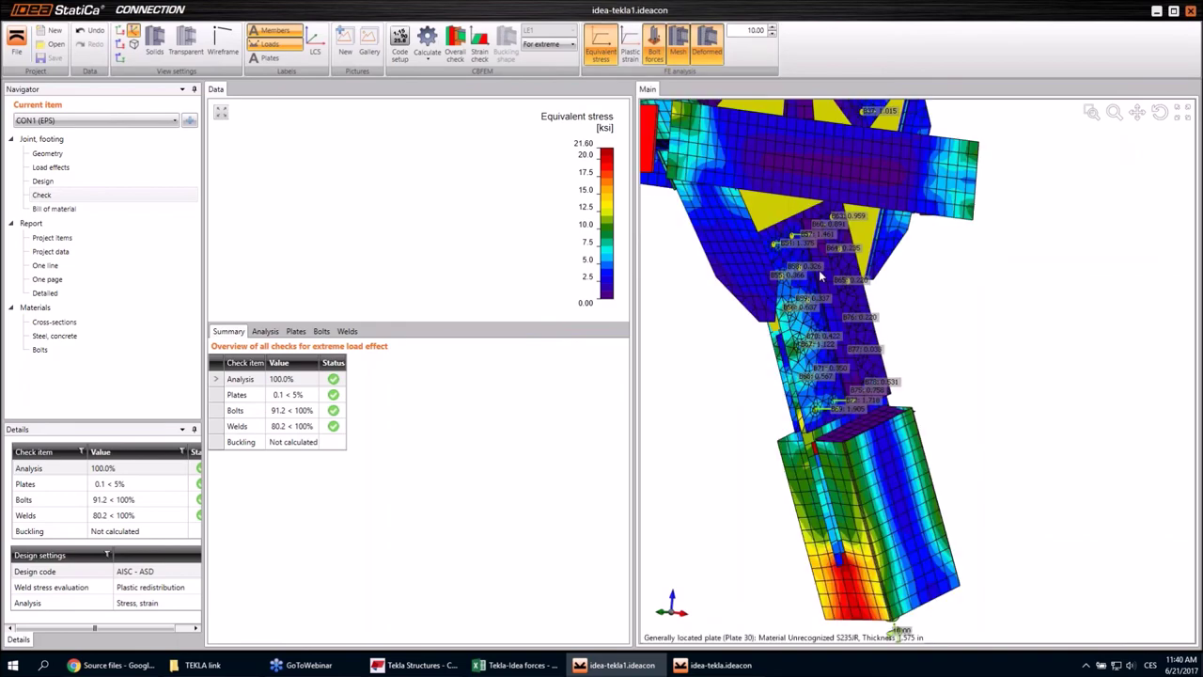
right_drag(882, 326, 836, 311)
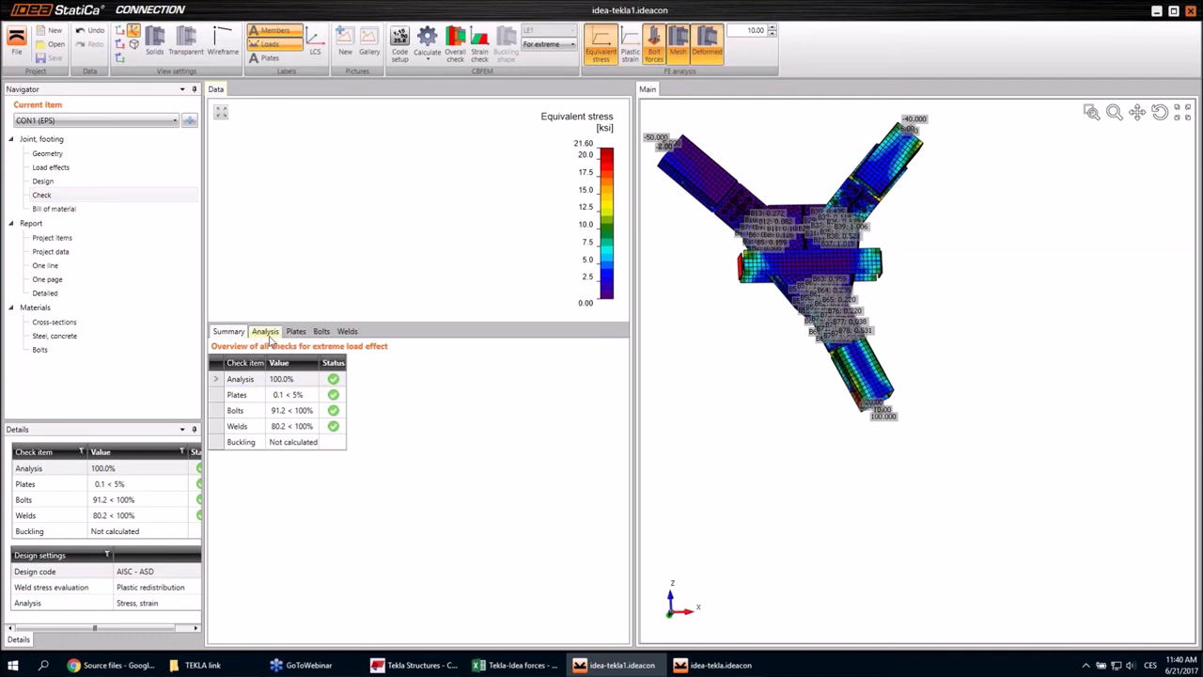
Step: Review the analysis status and plate checks, selecting Plate 24 and displaying its plastic strain
click(268, 334)
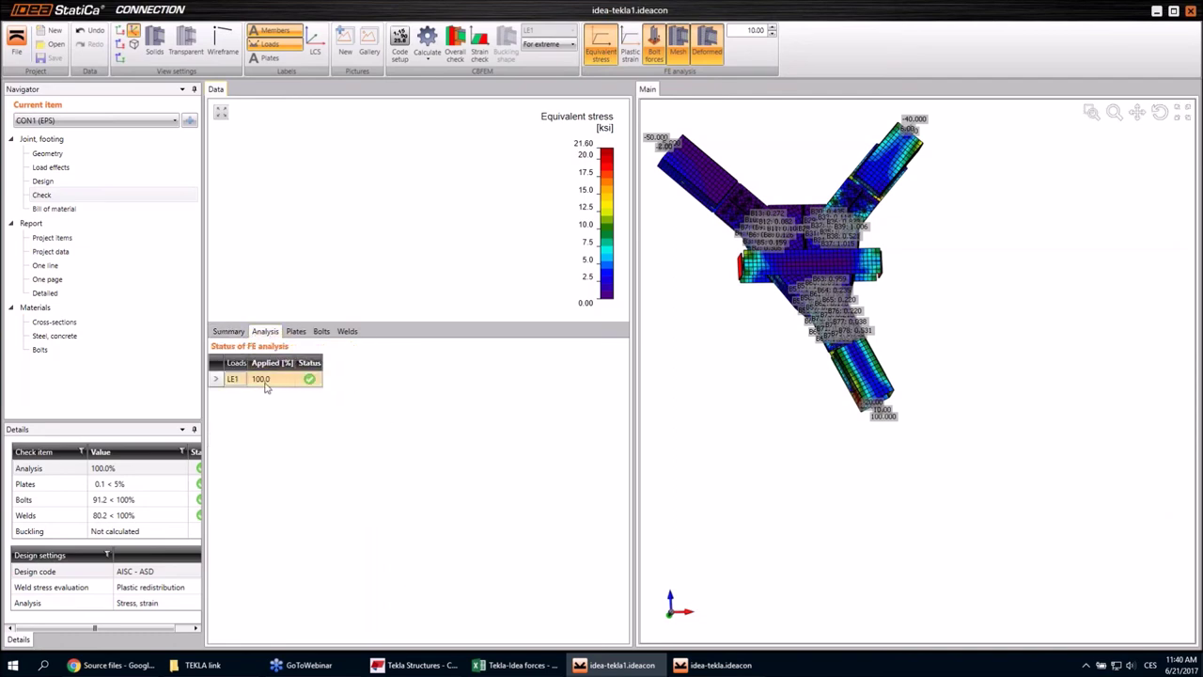
click(324, 339)
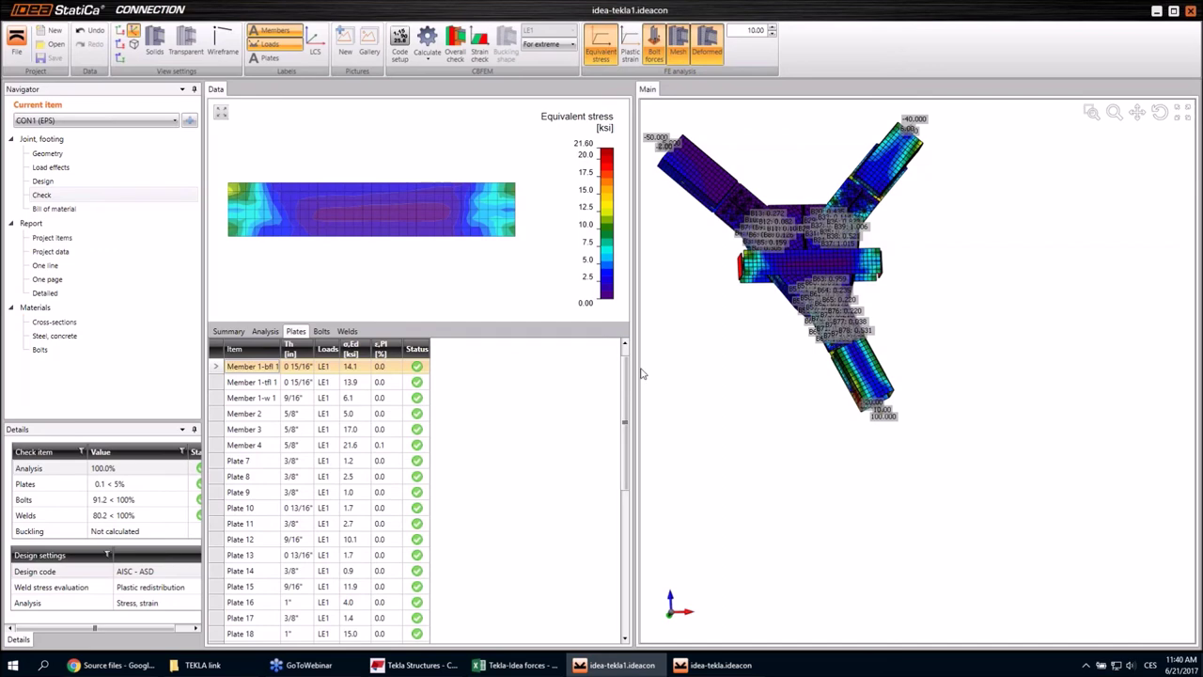
drag(626, 379, 626, 529)
click(357, 406)
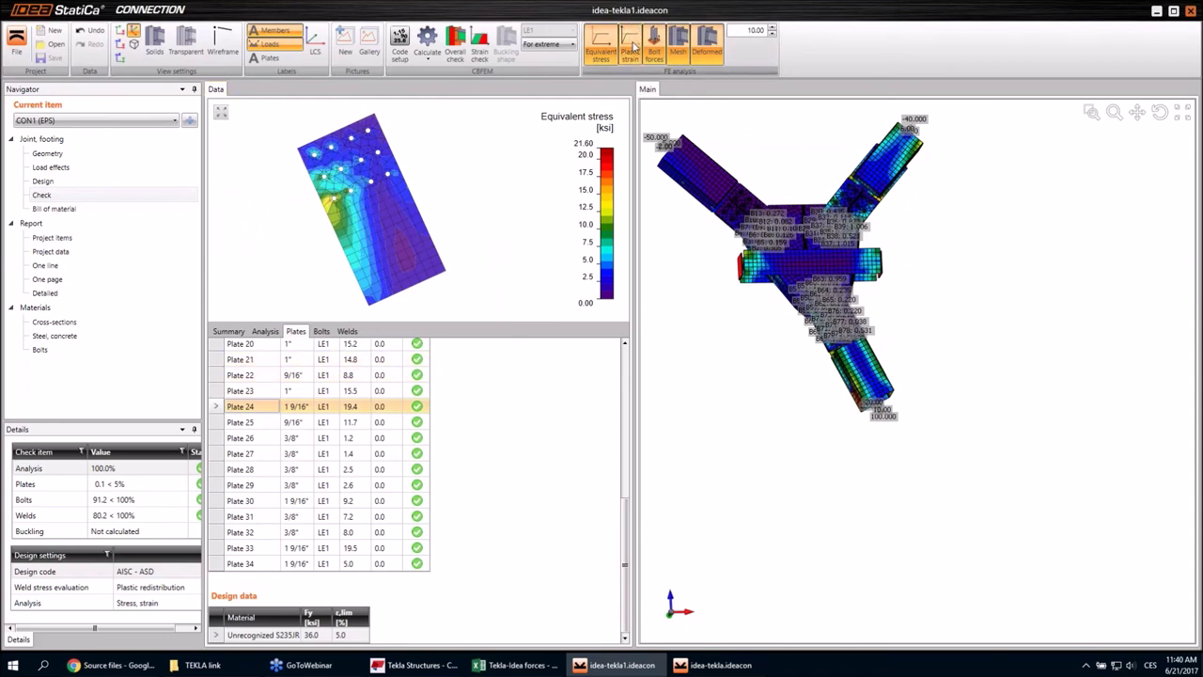
click(633, 45)
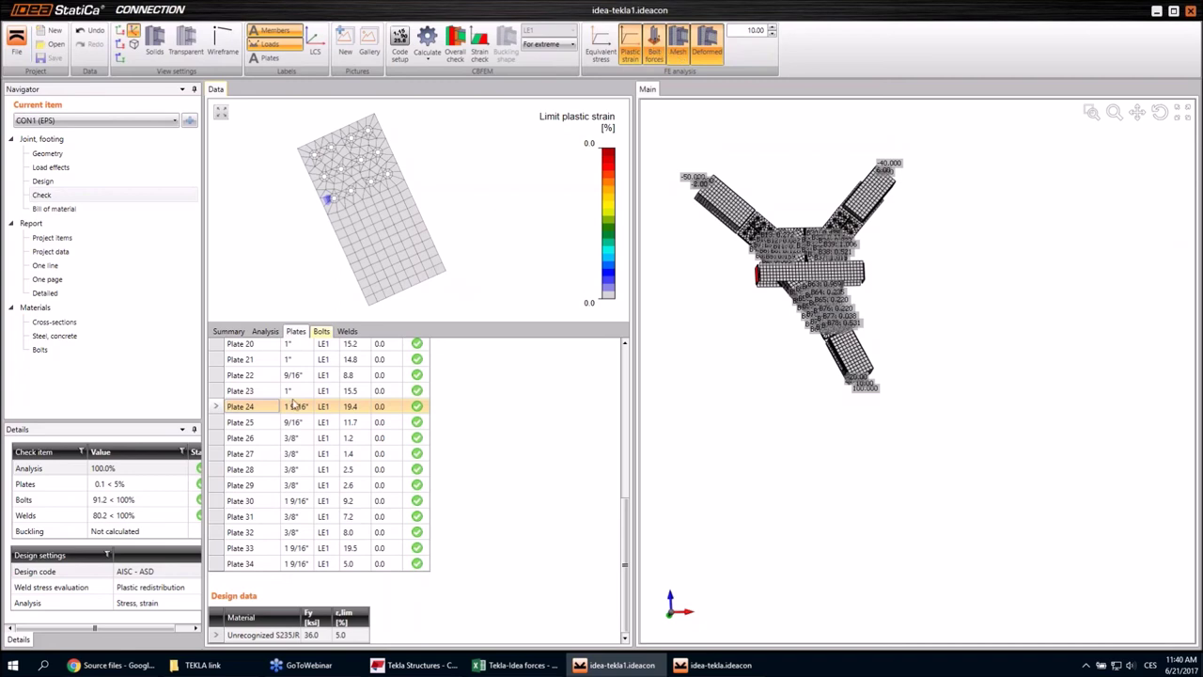
Step: Turn off the bolt forces display and review the detailed bolt and weld check results
click(323, 334)
click(652, 38)
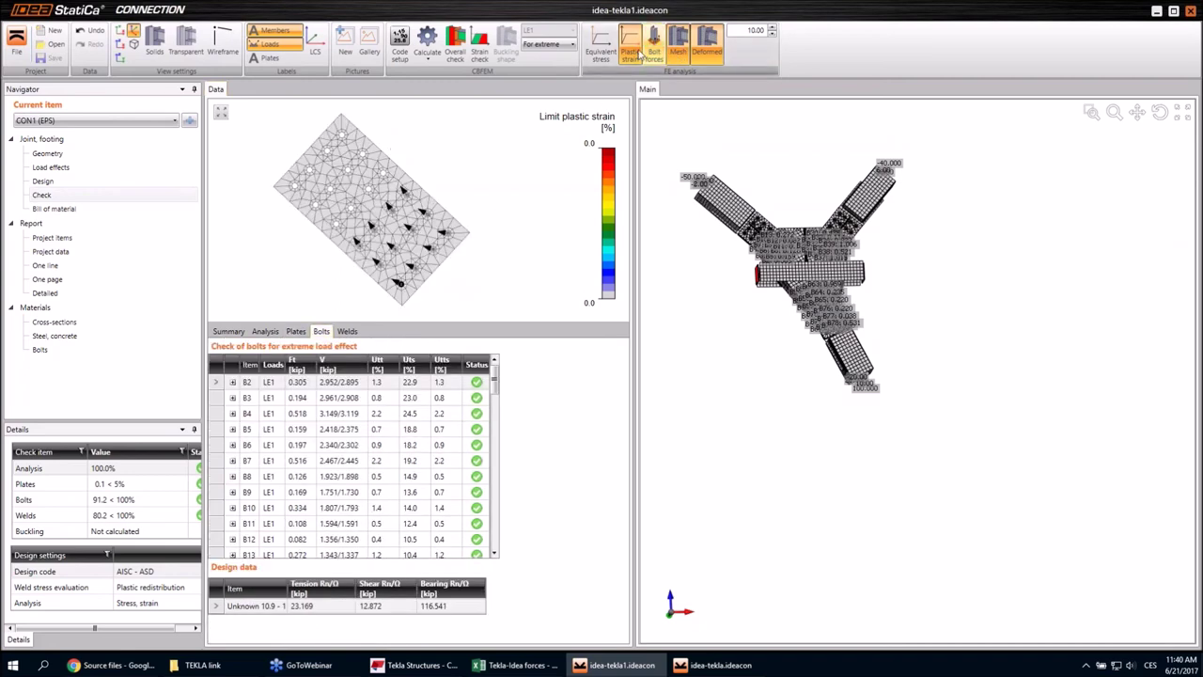
click(400, 382)
drag(495, 376, 494, 536)
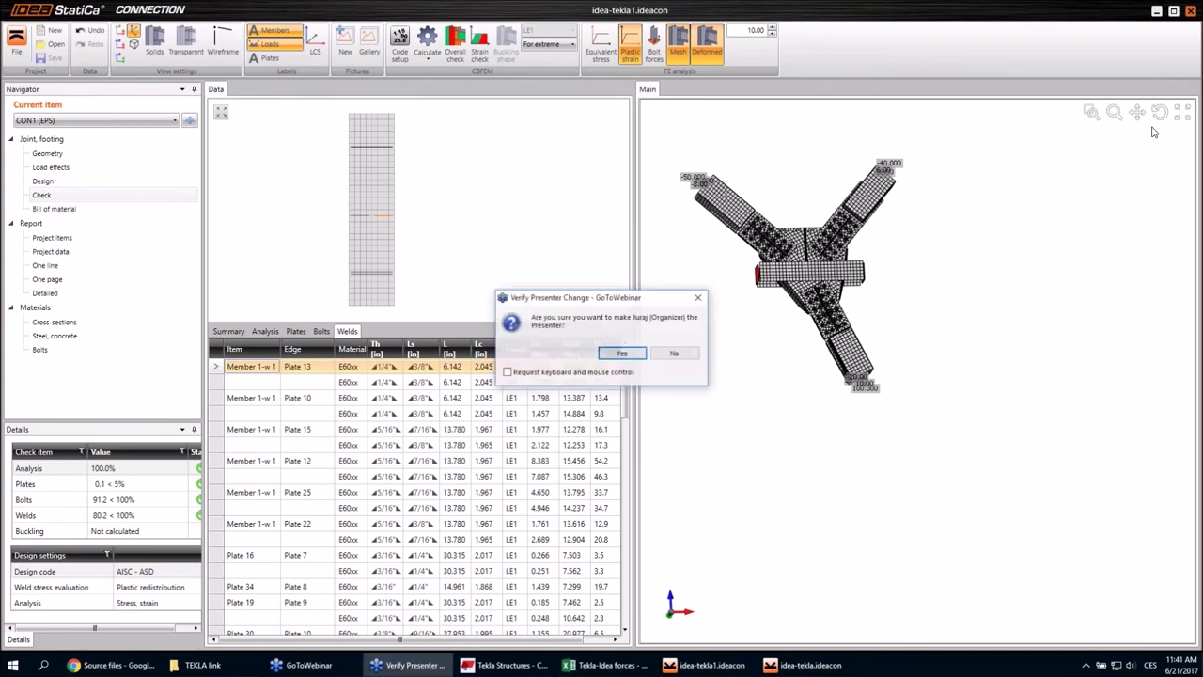
click(670, 356)
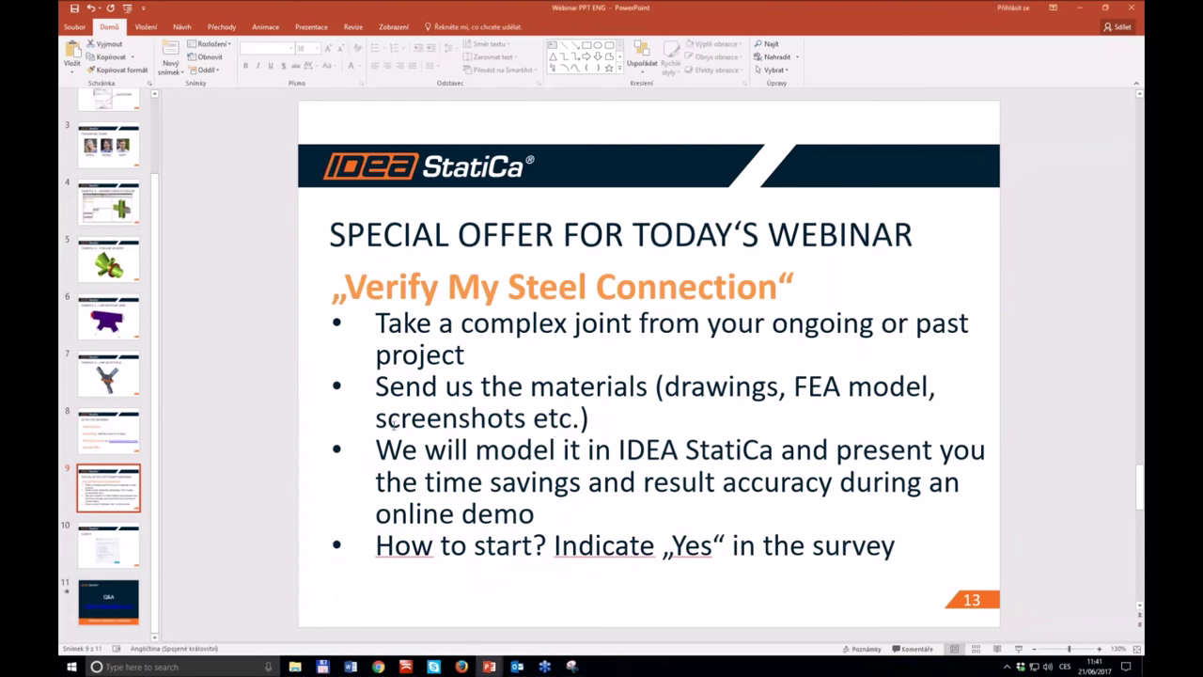
click(921, 240)
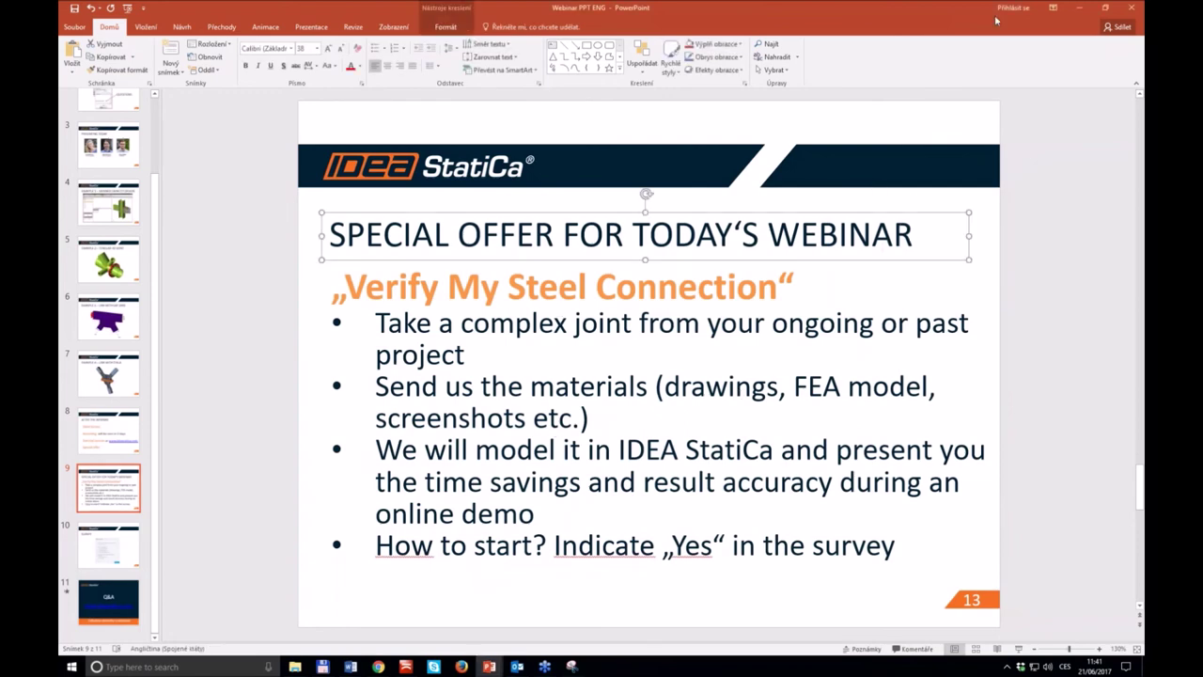
click(1019, 254)
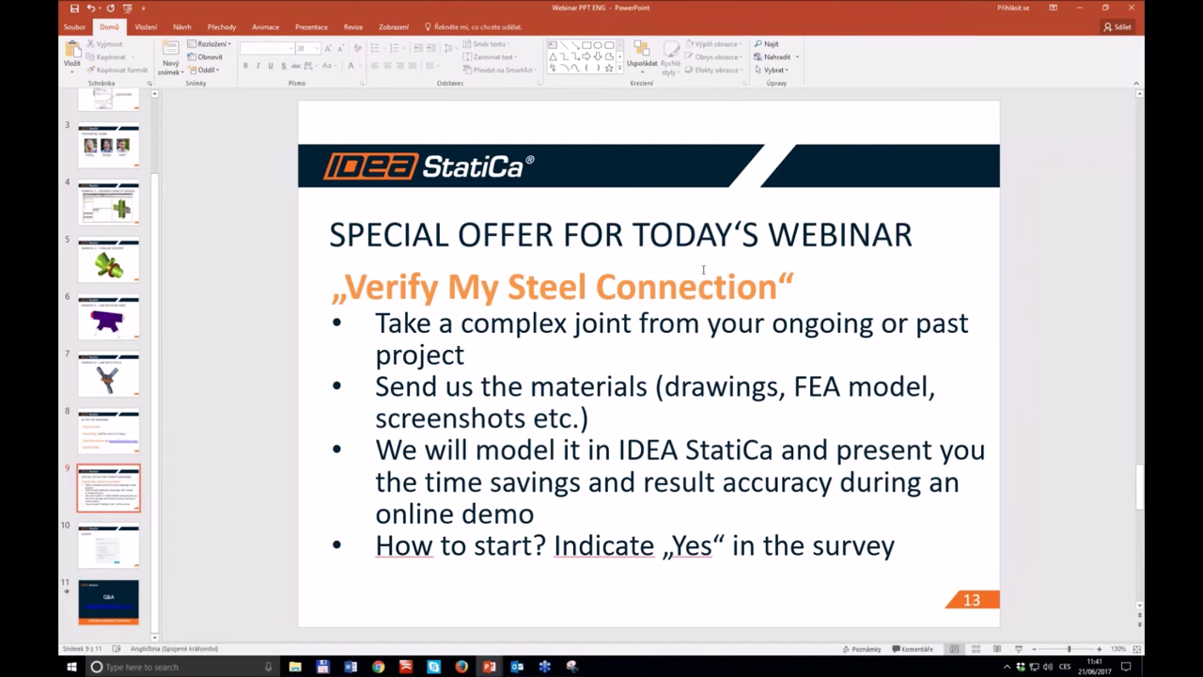
click(479, 289)
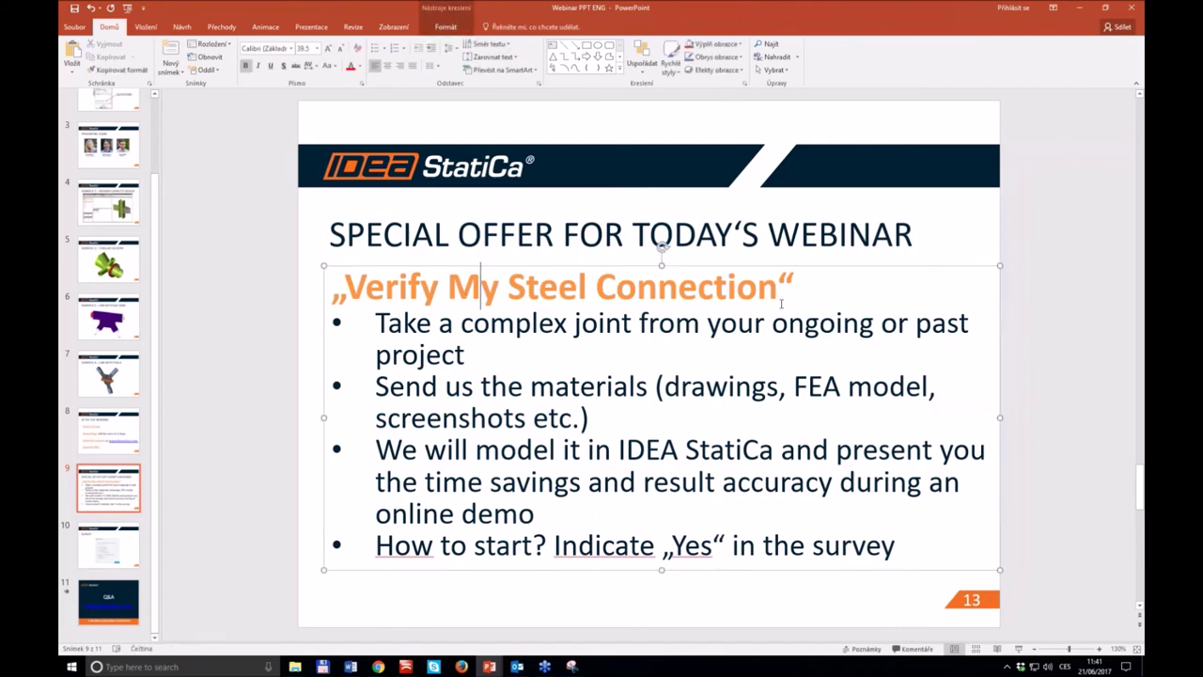
drag(814, 290, 344, 288)
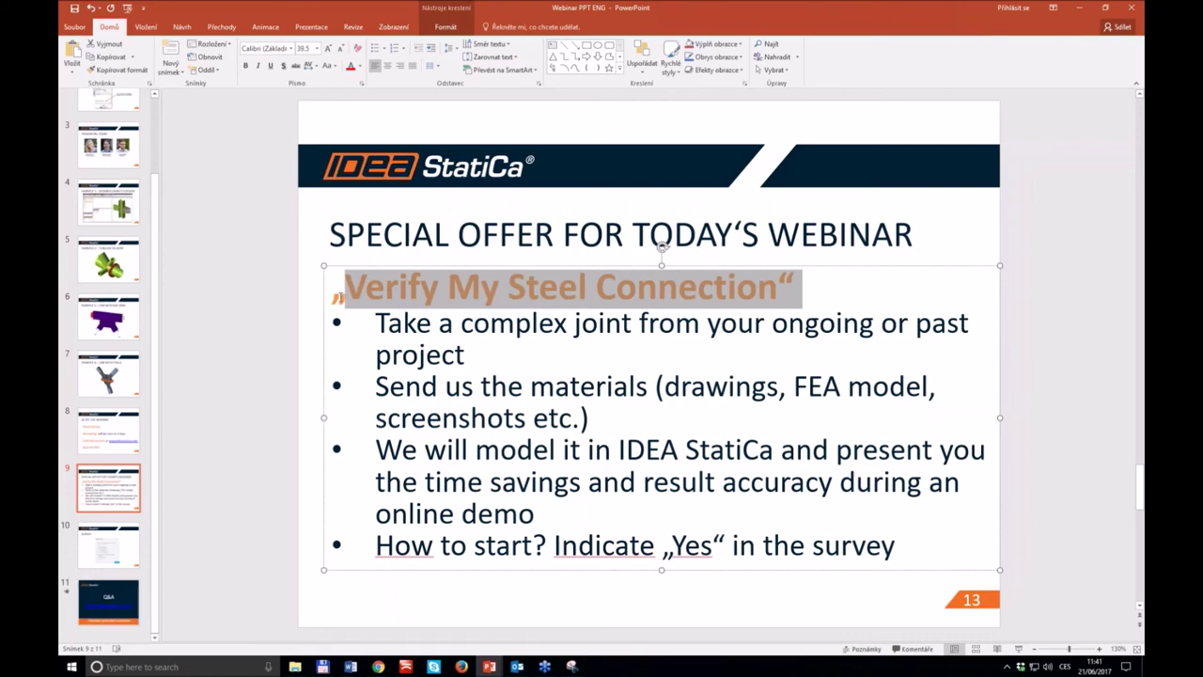
click(1104, 326)
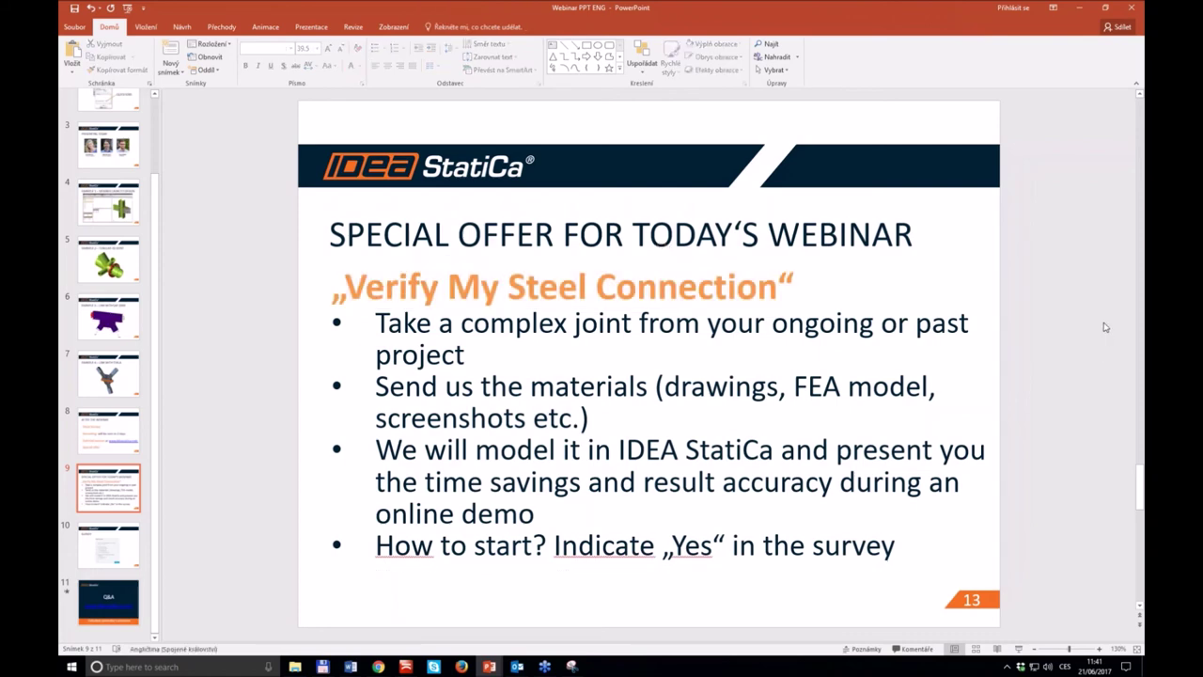
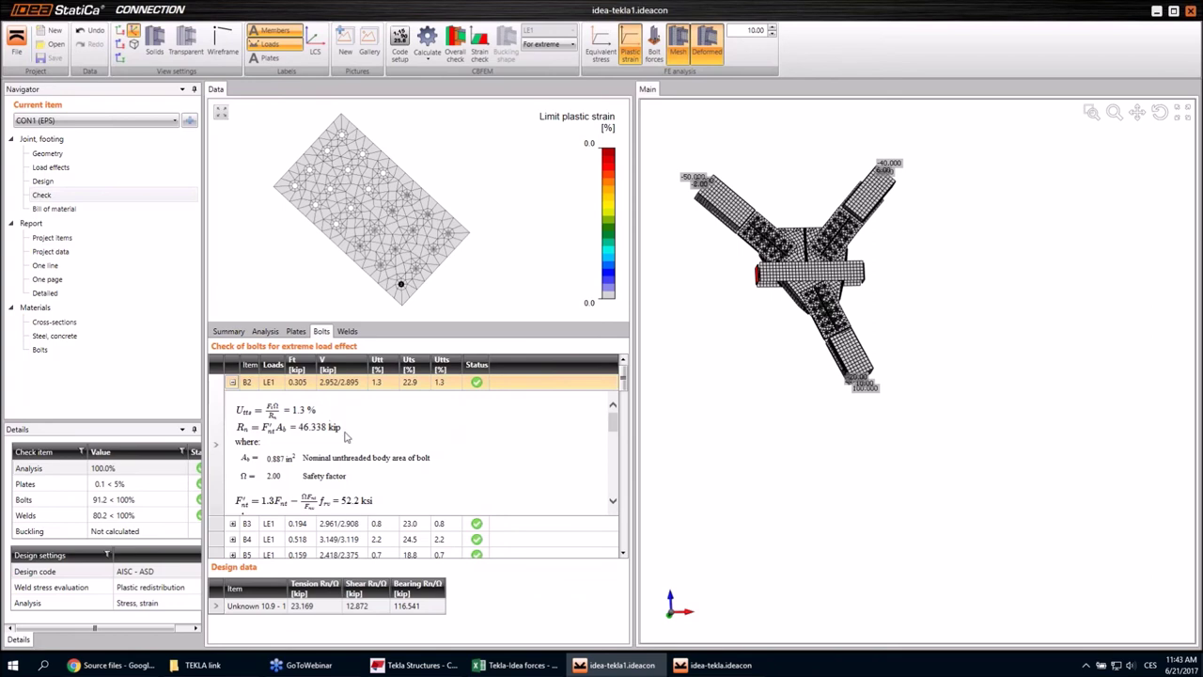
Step: Read through the detailed check formulas of bolt B2, including its tension resistance and safety factors
scroll(310, 421, down, 3)
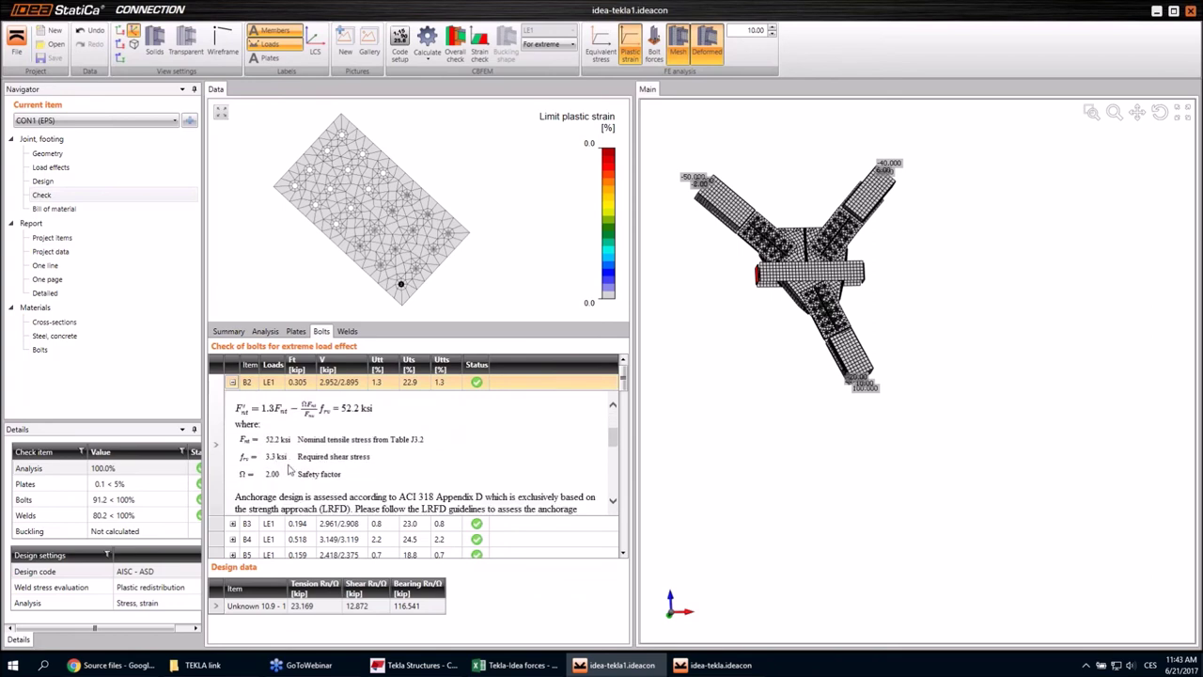
scroll(292, 470, down, 1)
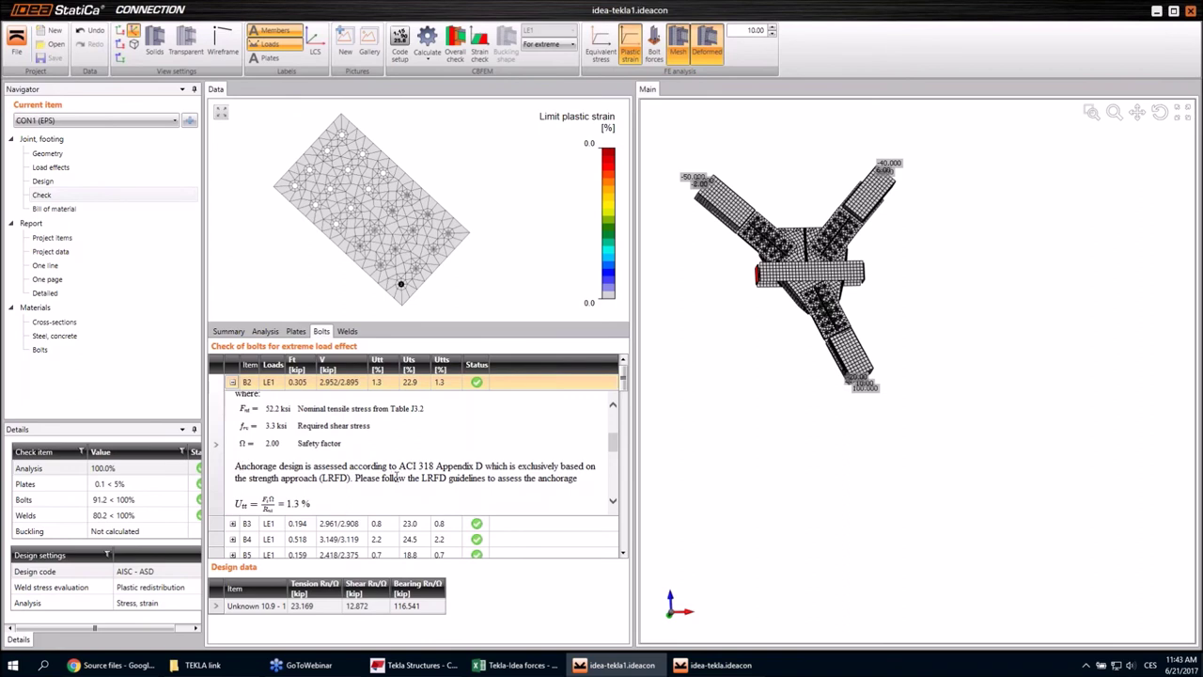
scroll(333, 466, down, 4)
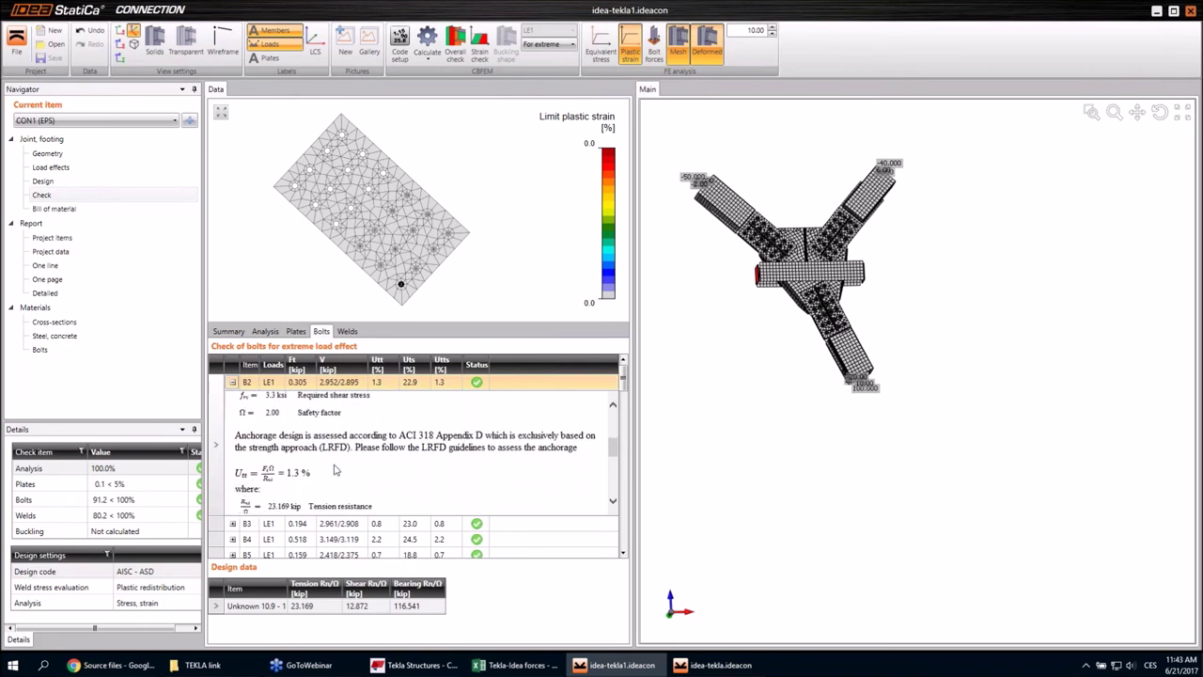
scroll(329, 448, down, 3)
scroll(333, 480, down, 5)
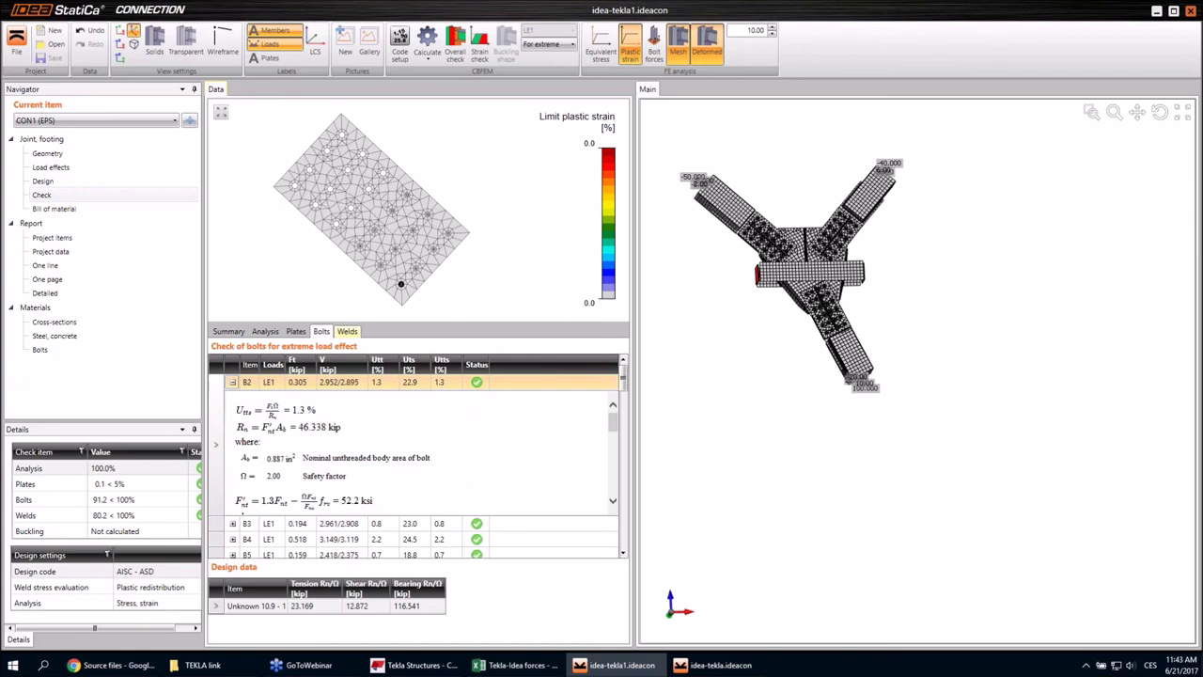
Step: Review the weld check results for Member 1 and the connected plates
click(347, 331)
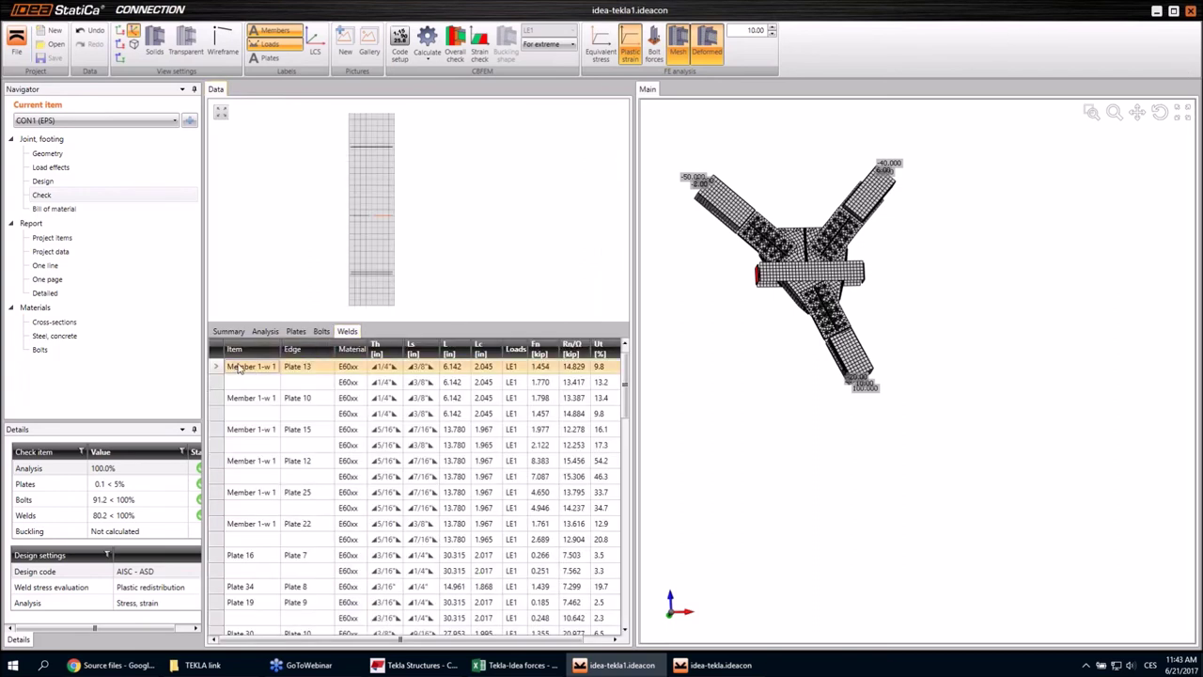
scroll(458, 400, down, 1)
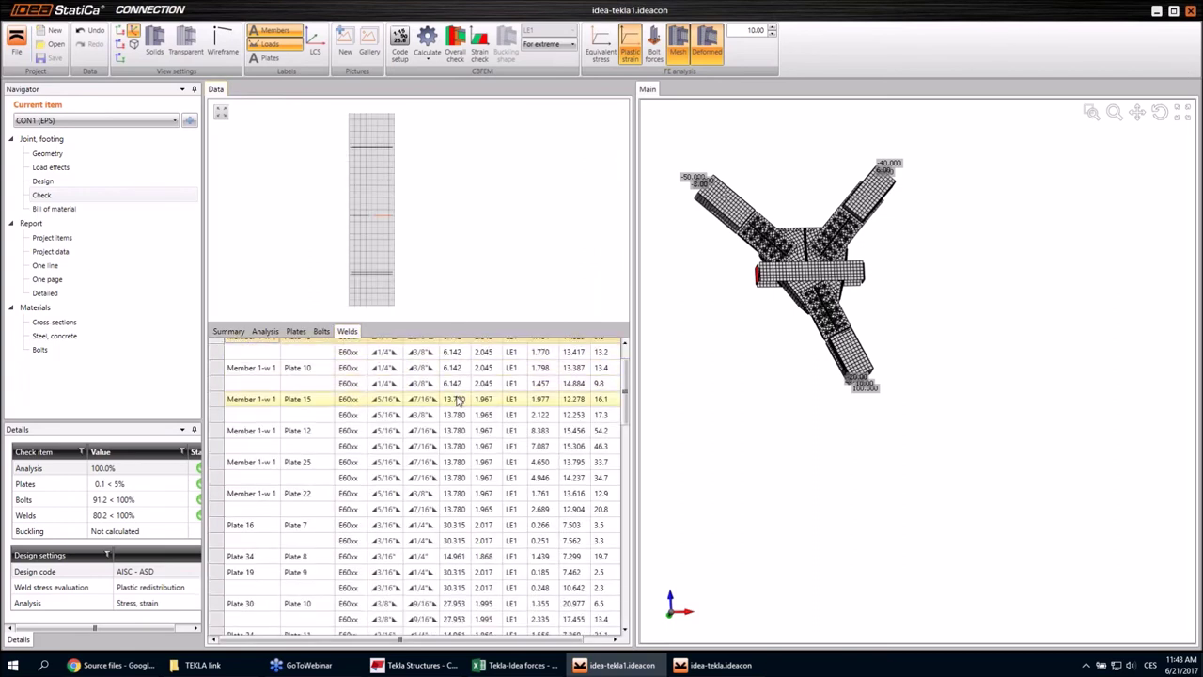
scroll(458, 401, up, 2)
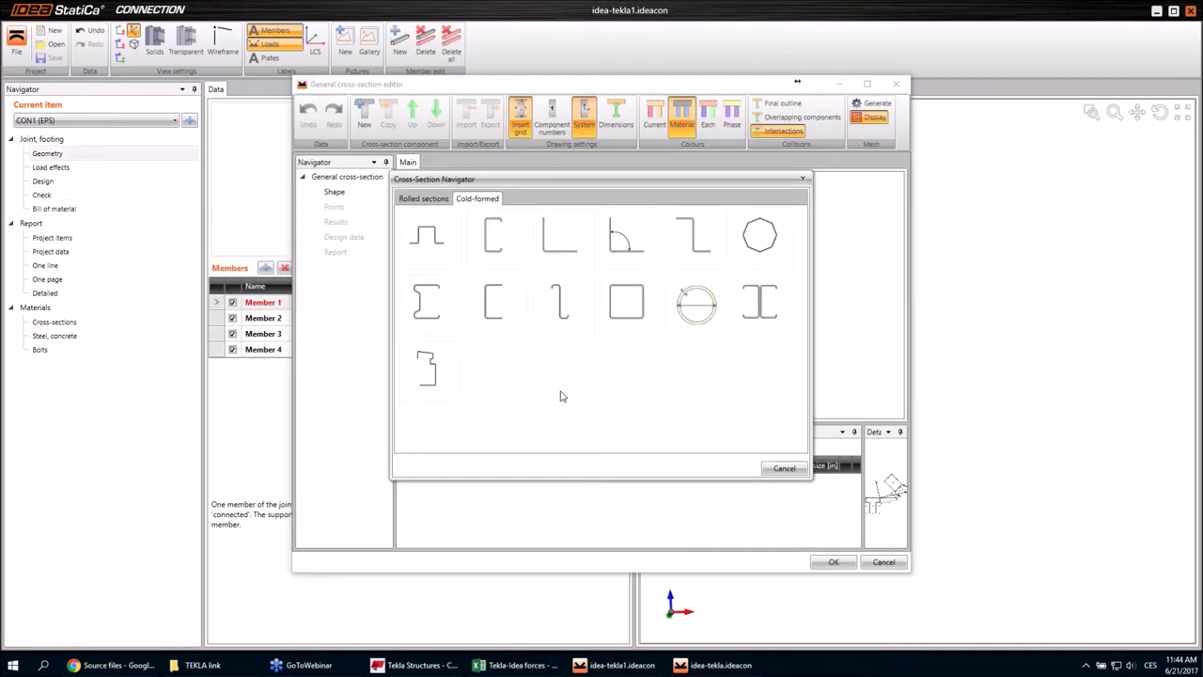
Step: Close the open section dialogs and start a general cross-section for Member 1 using the cold-formed general thin-walled shape
click(802, 179)
click(898, 85)
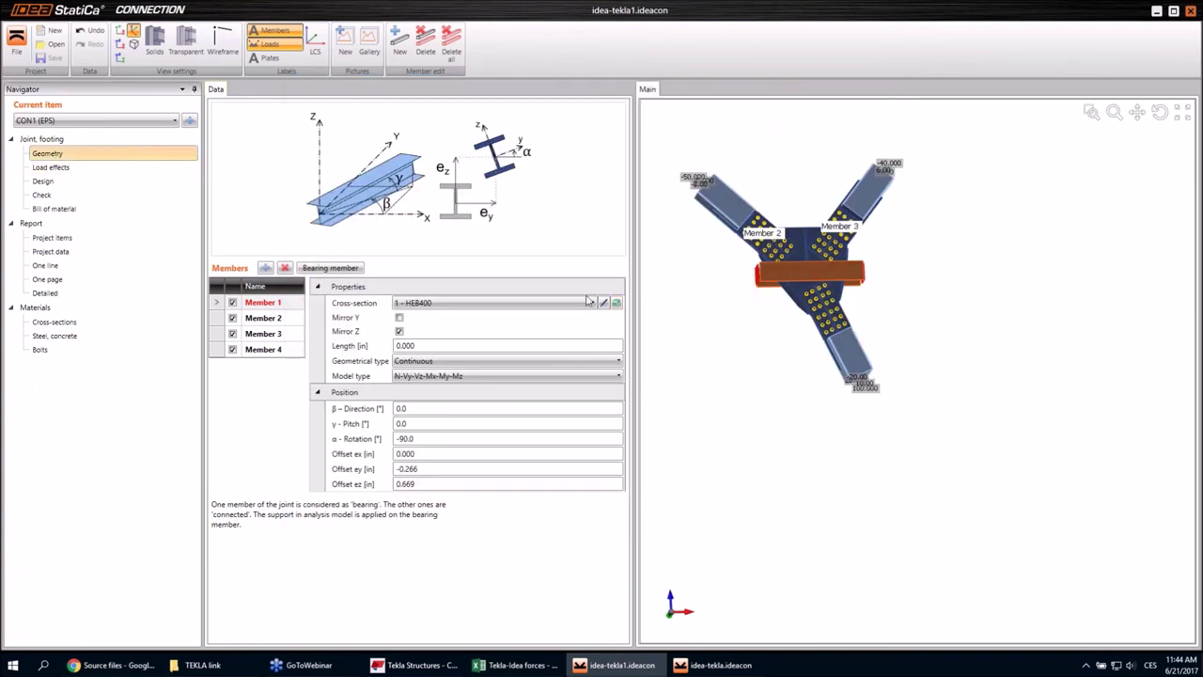
click(616, 304)
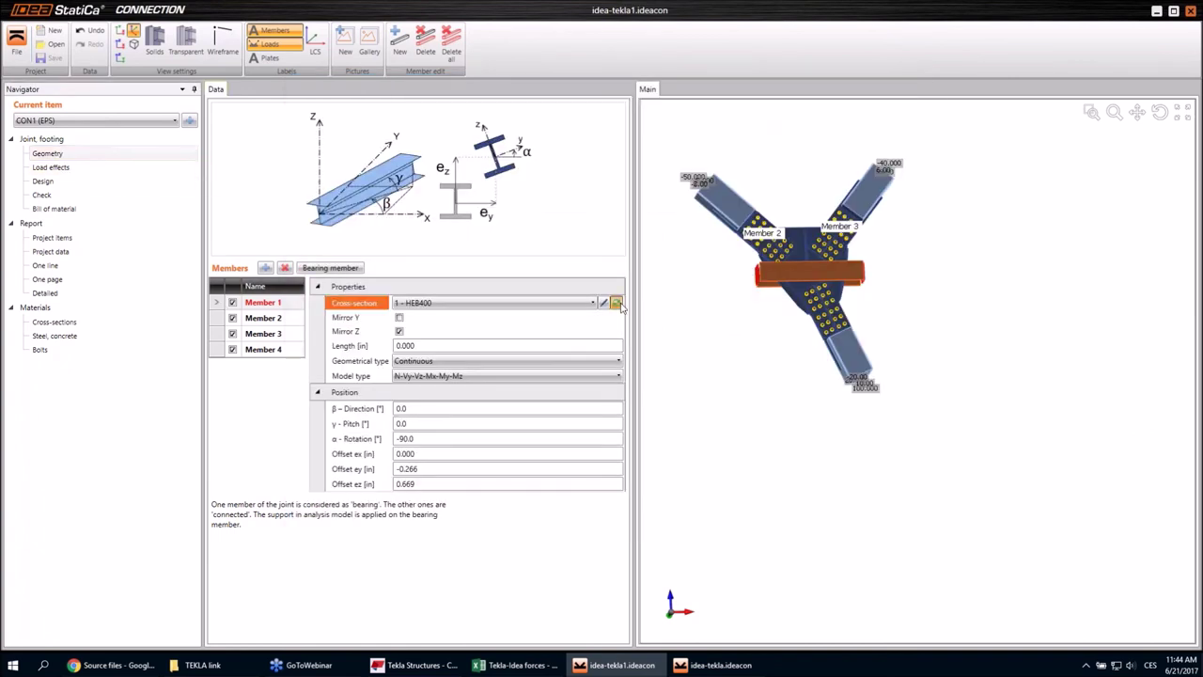
click(617, 302)
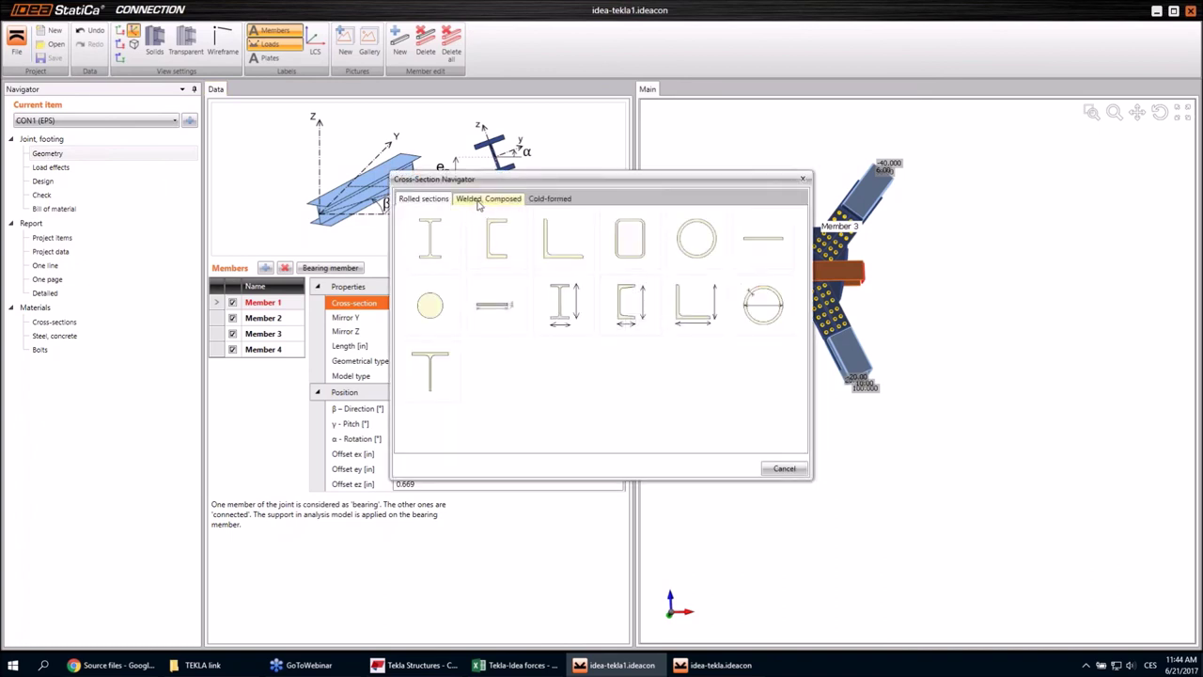
click(476, 203)
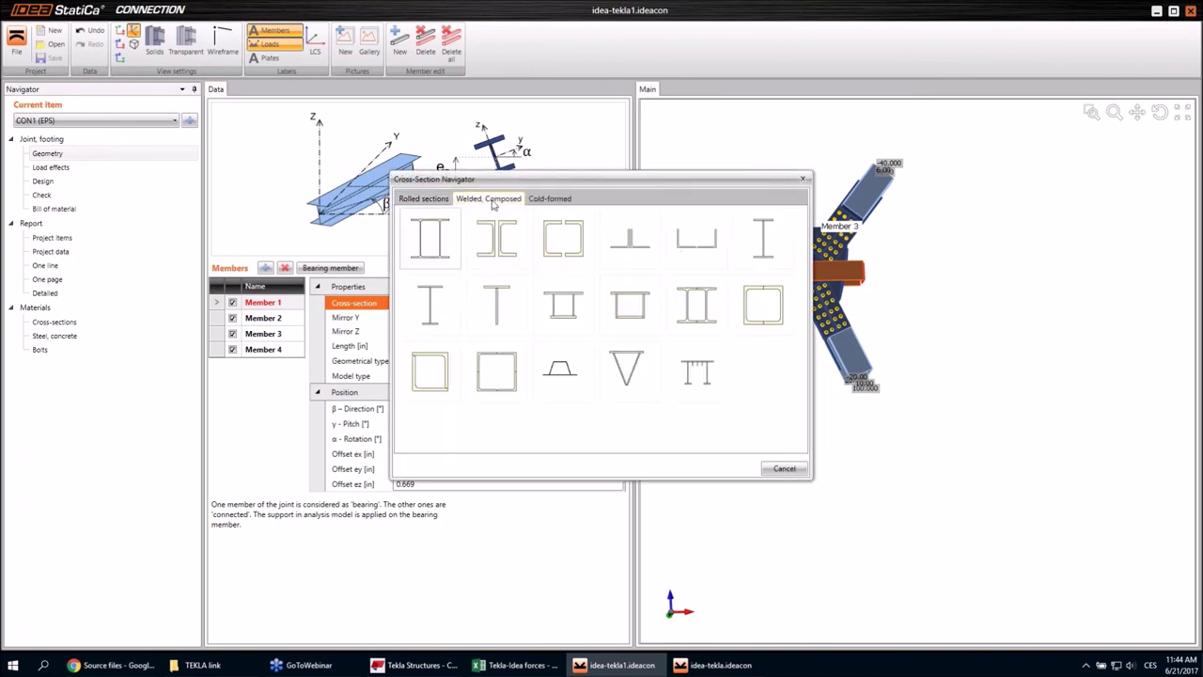
click(693, 371)
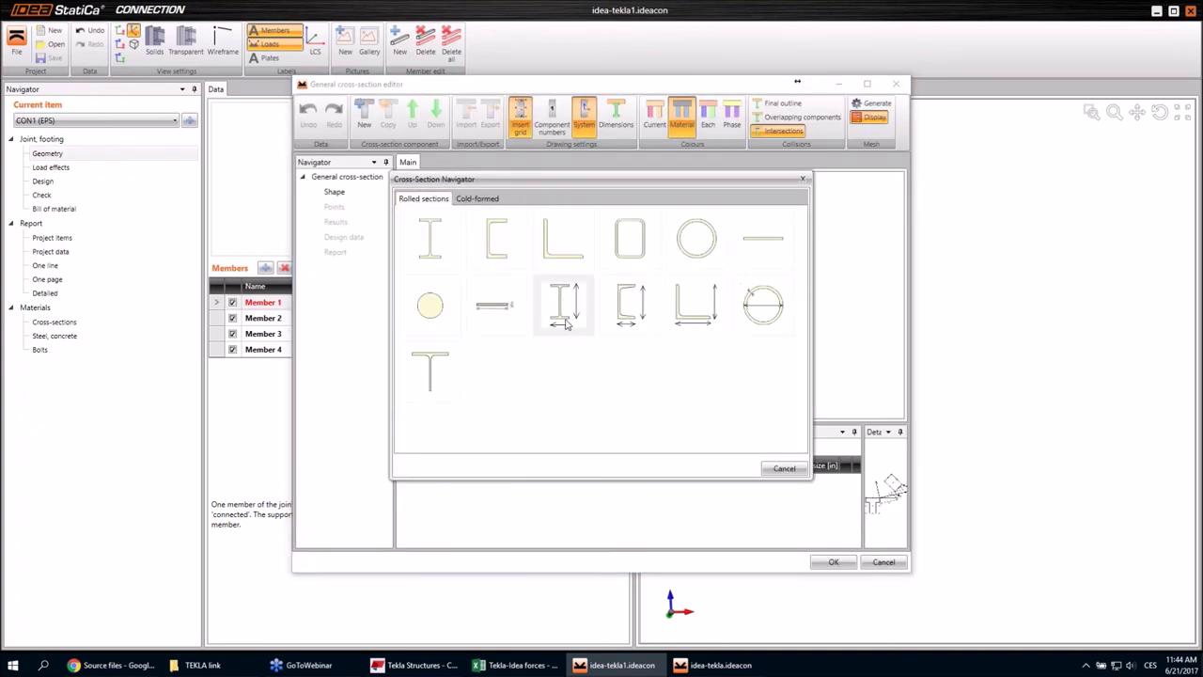
click(481, 201)
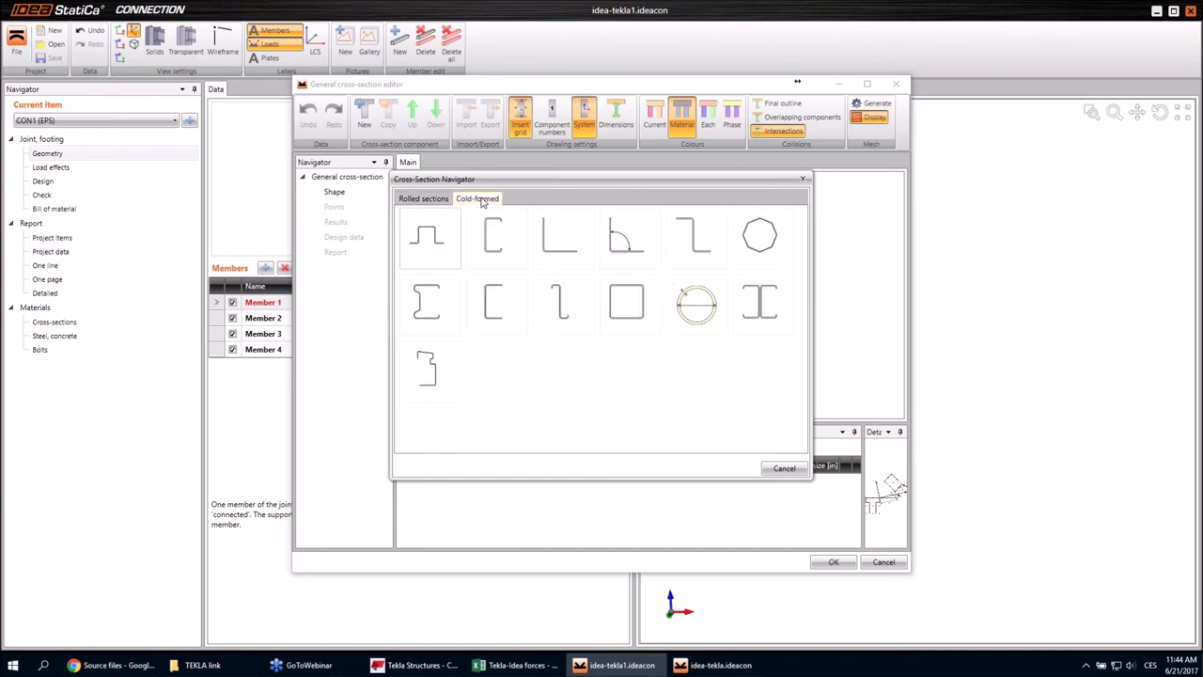
double_click(432, 376)
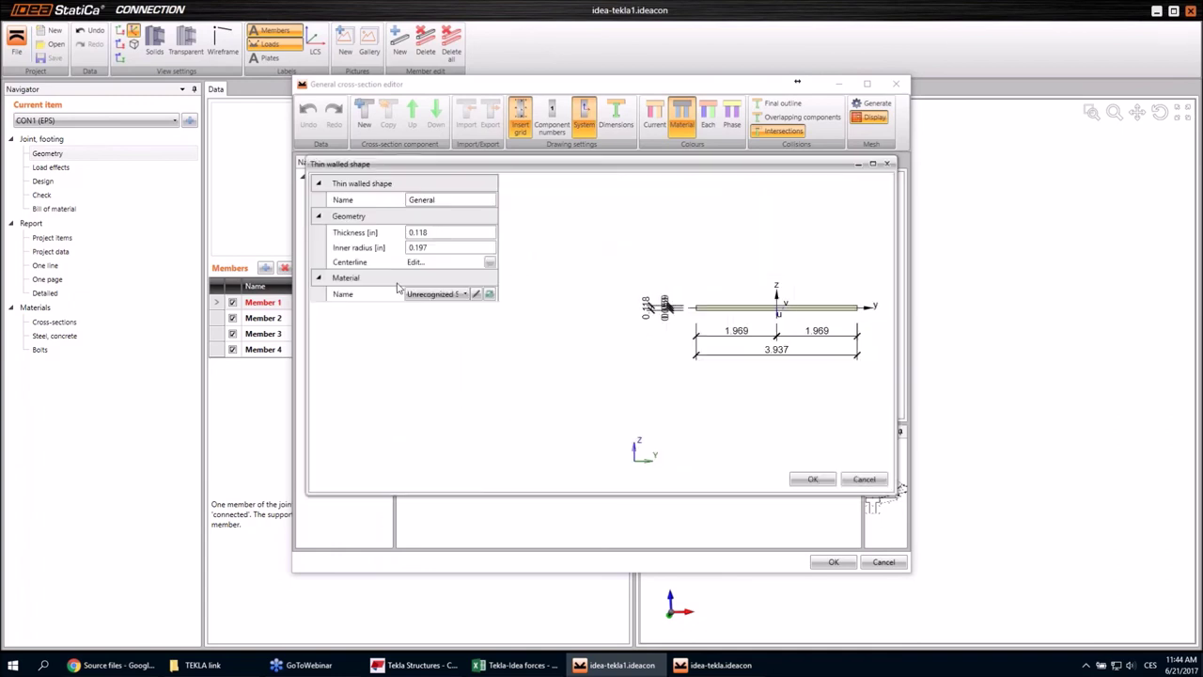
Step: Examine the DXF import option for the thin-walled shape's centerline, then cancel out of all the cross-section dialogs
click(490, 263)
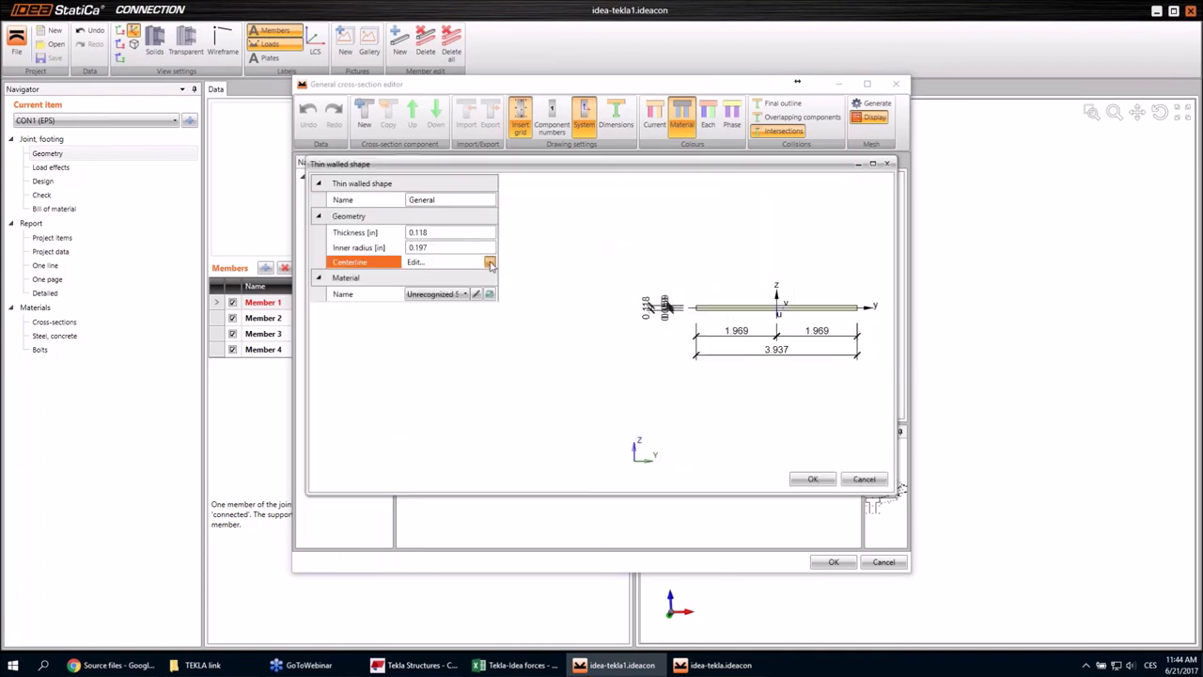
click(490, 263)
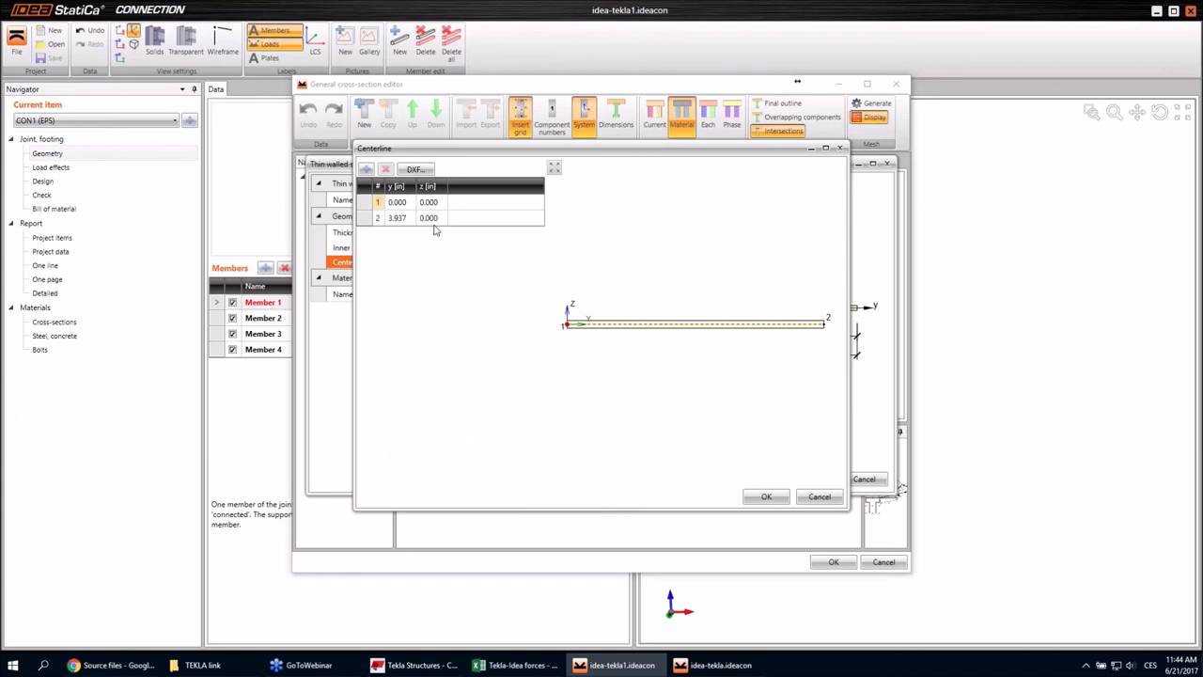
click(413, 170)
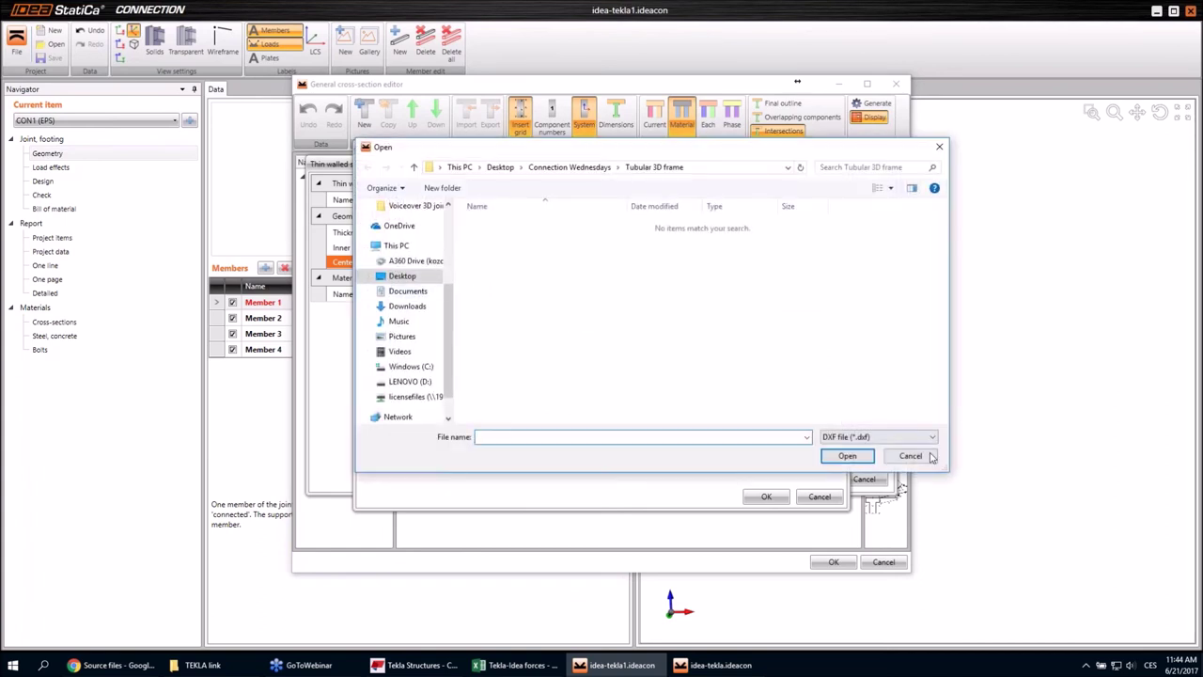
click(921, 459)
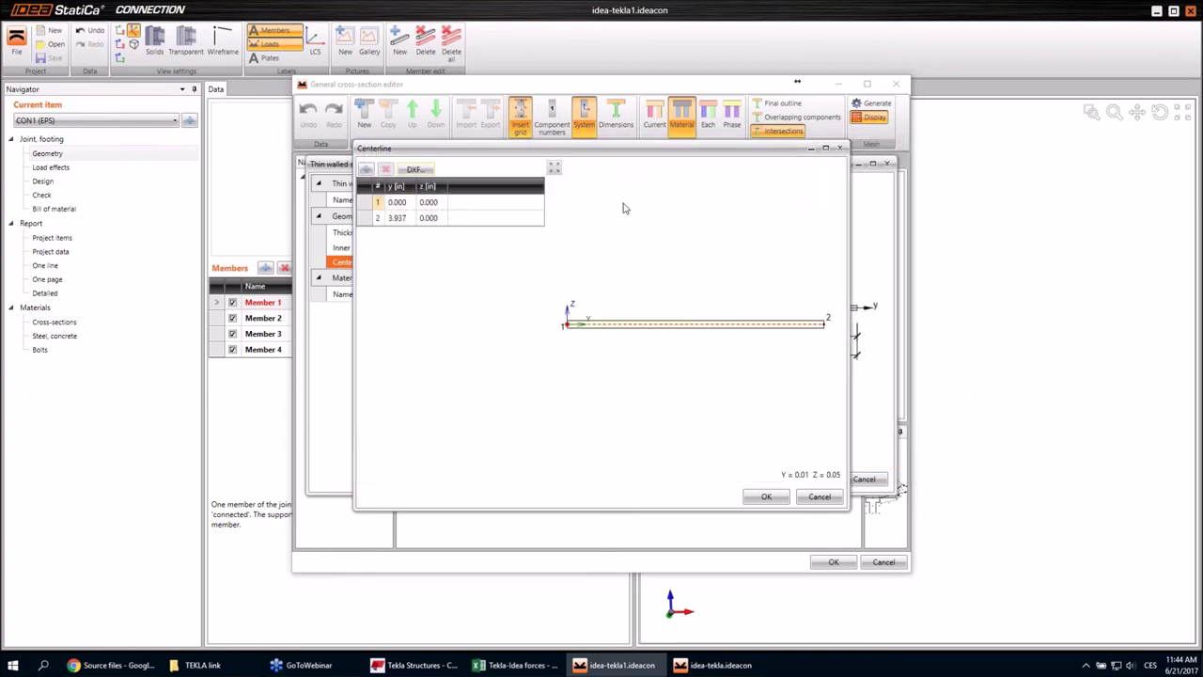
click(842, 149)
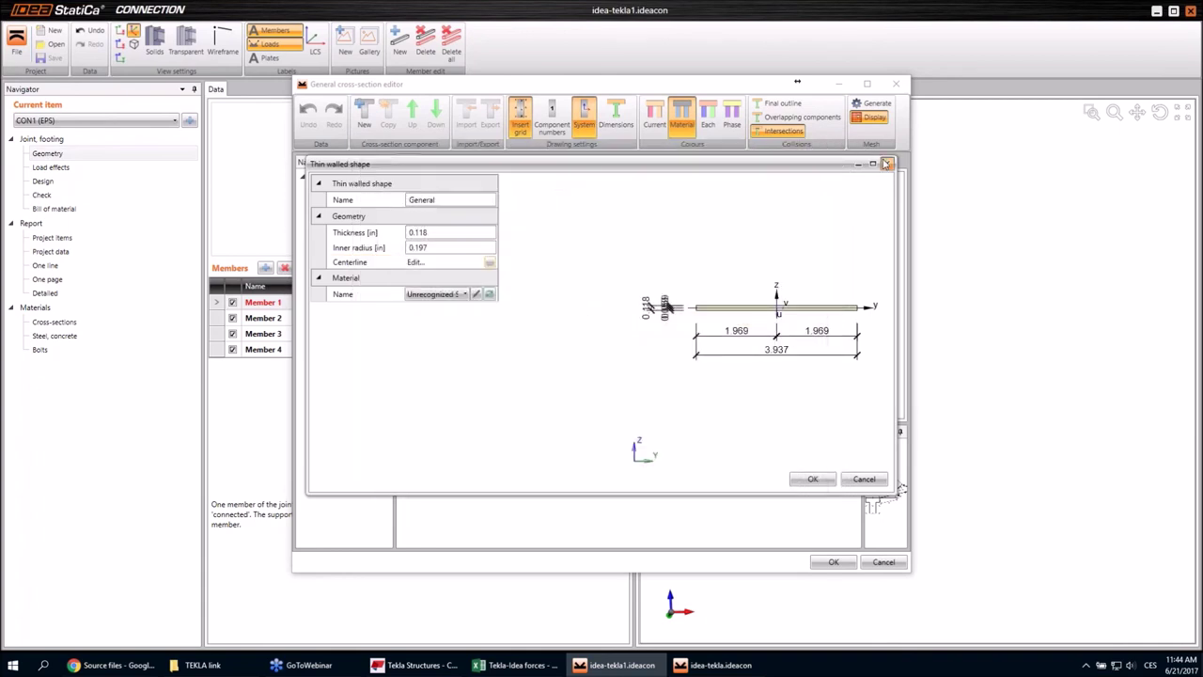
click(896, 84)
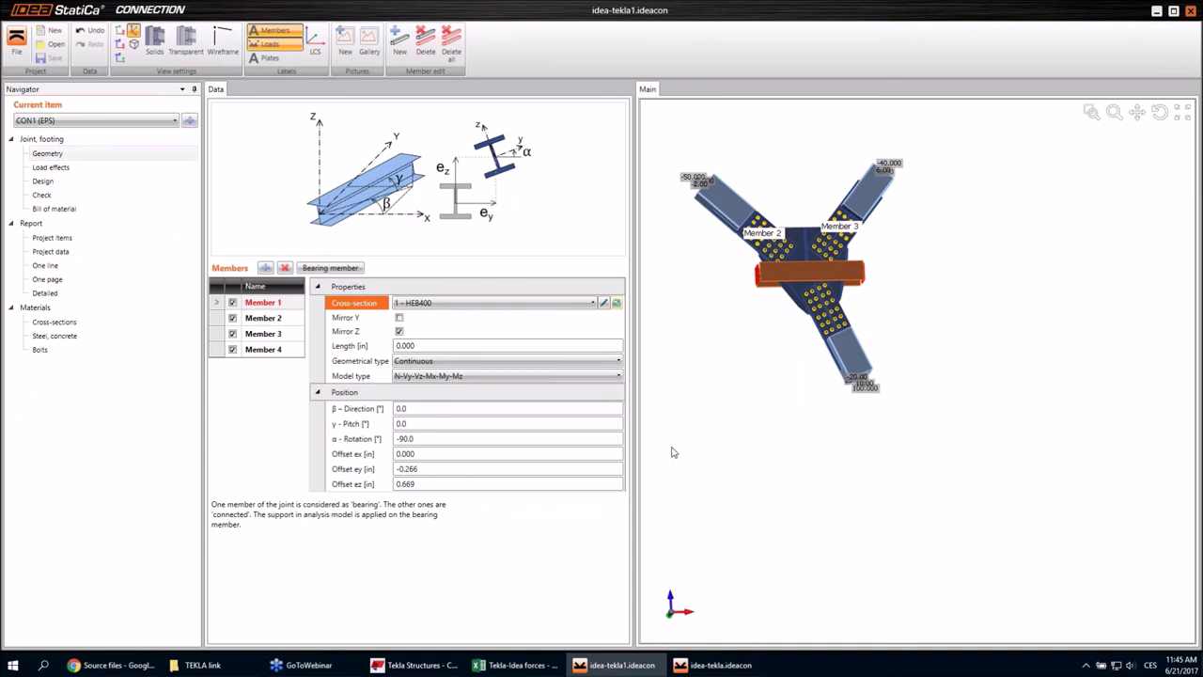
Step: Switch to the IDEA StatiCa resource center in Chrome, expand its BIM section and collapse the Steel section
click(115, 666)
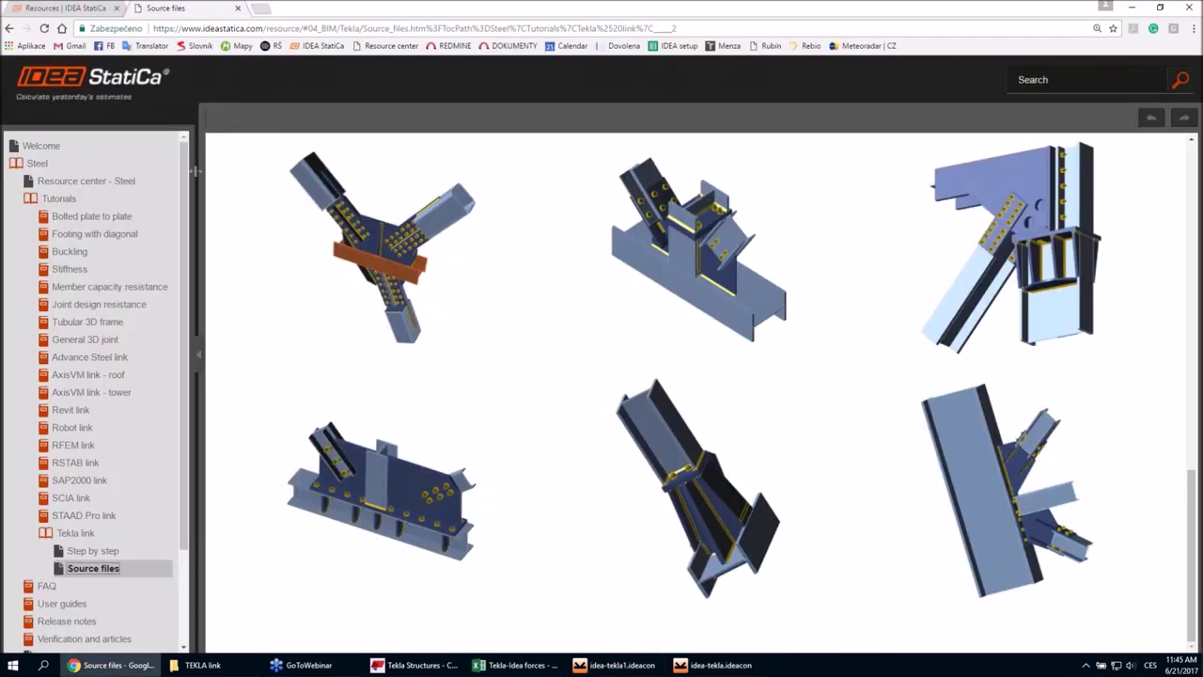
scroll(189, 192, down, 1)
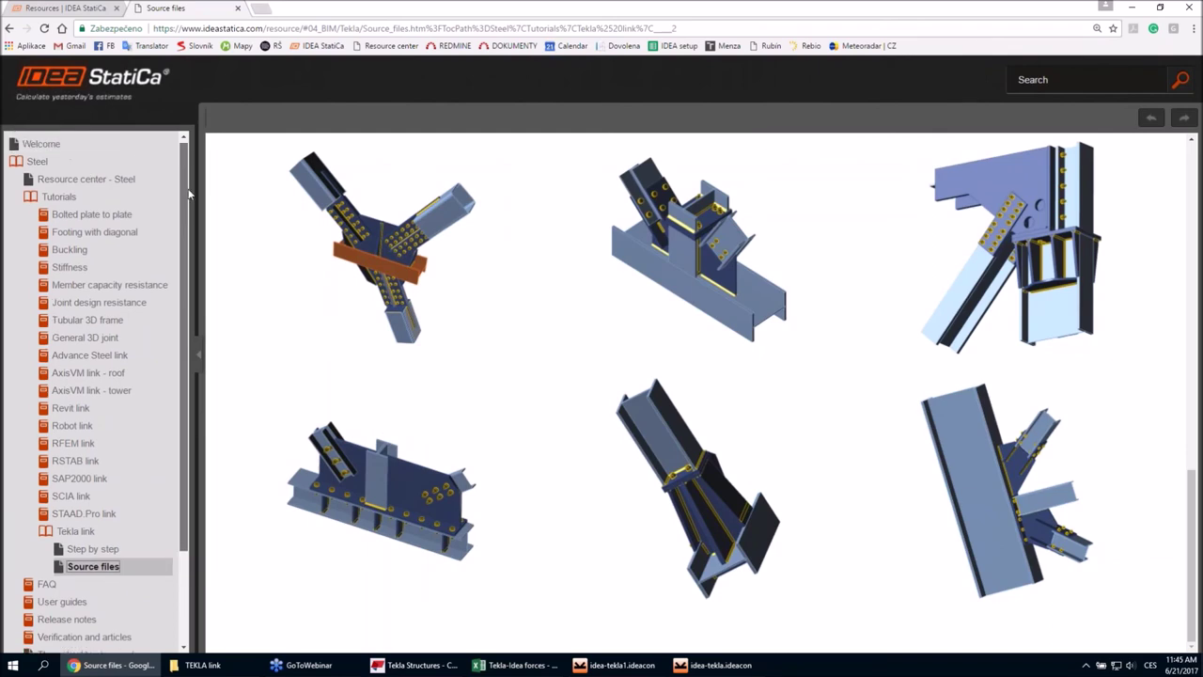
scroll(181, 278, down, 1)
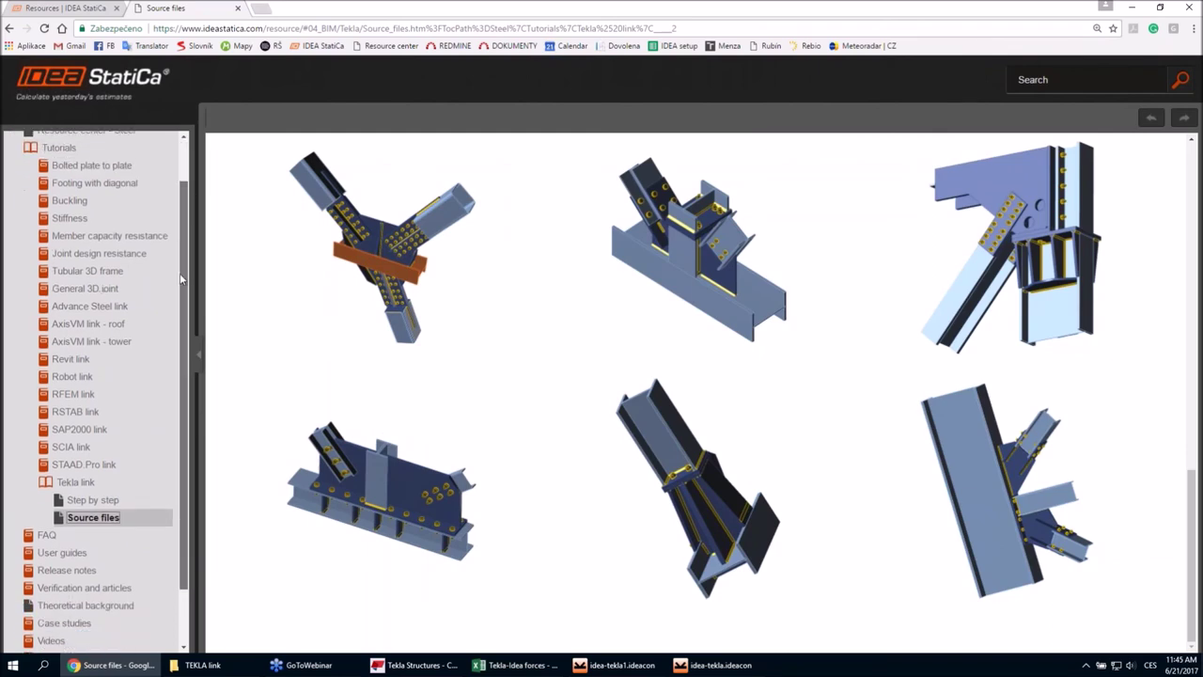
scroll(183, 282, down, 2)
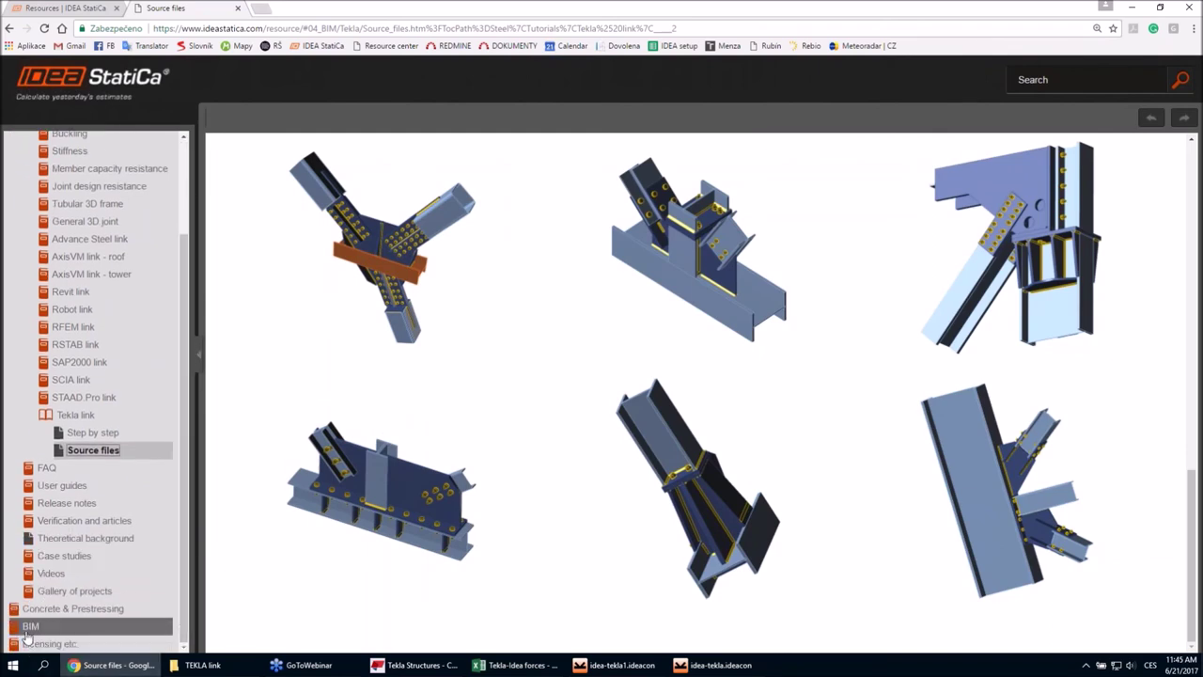
click(28, 630)
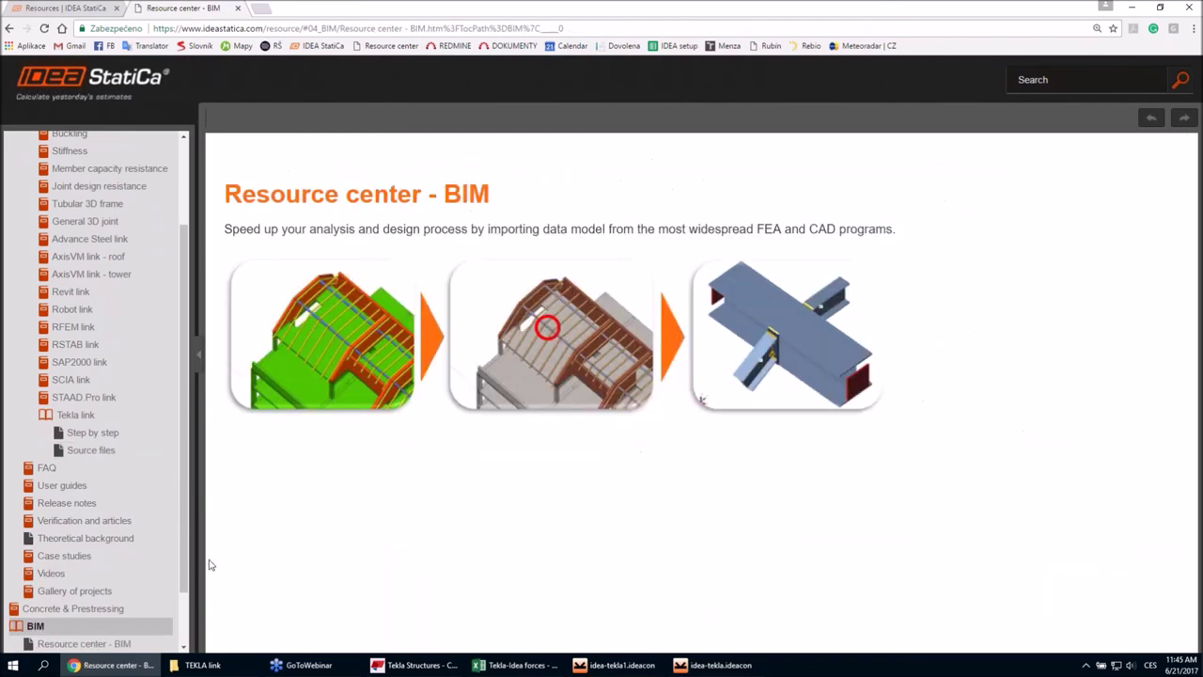
scroll(178, 541, down, 2)
click(38, 557)
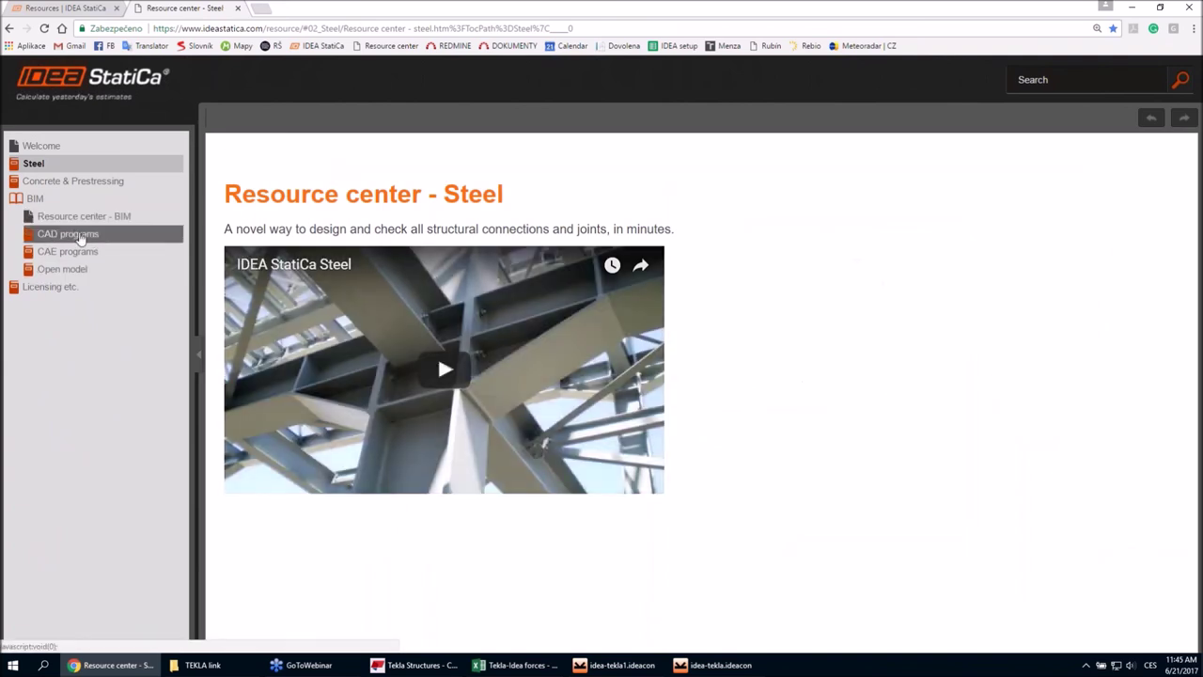
Step: Show the supported CAD and CAE programs in the BIM section and look at the STAAD.Pro resources
click(81, 236)
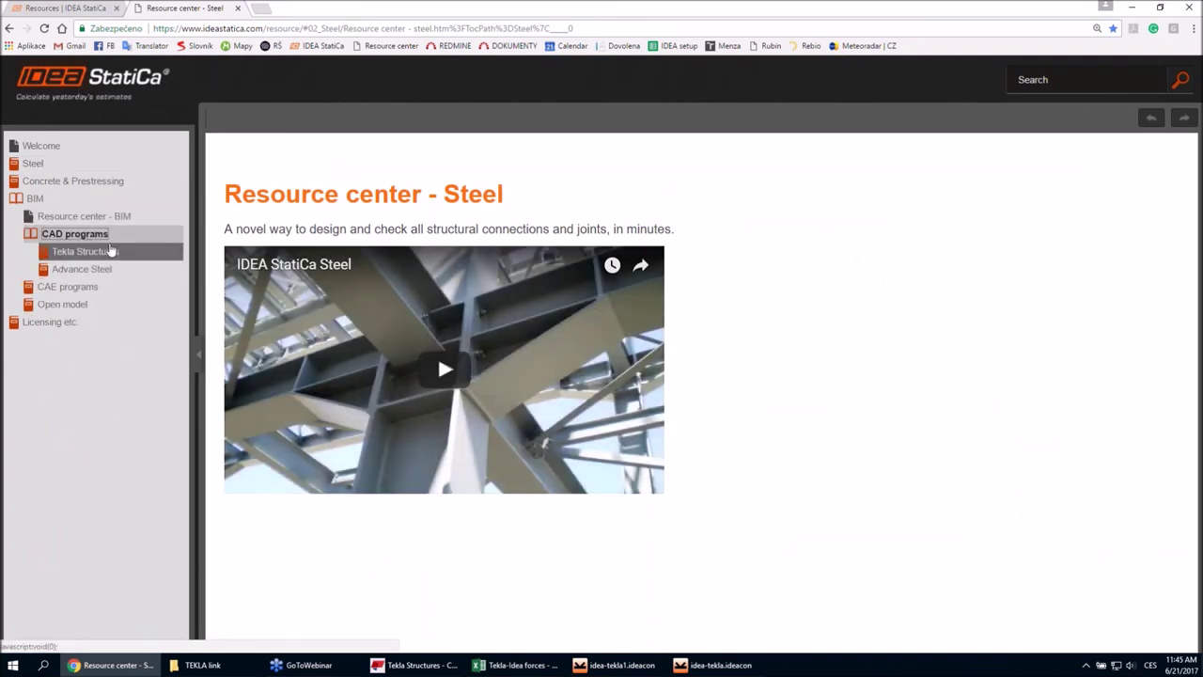
click(71, 288)
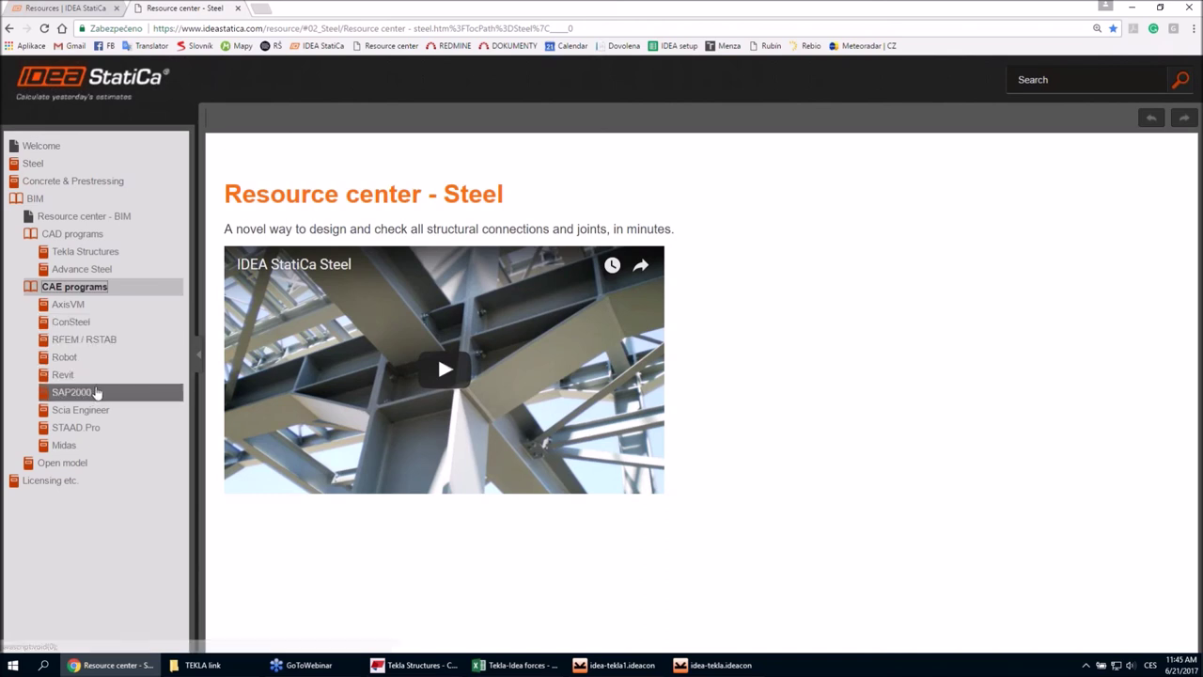
click(72, 432)
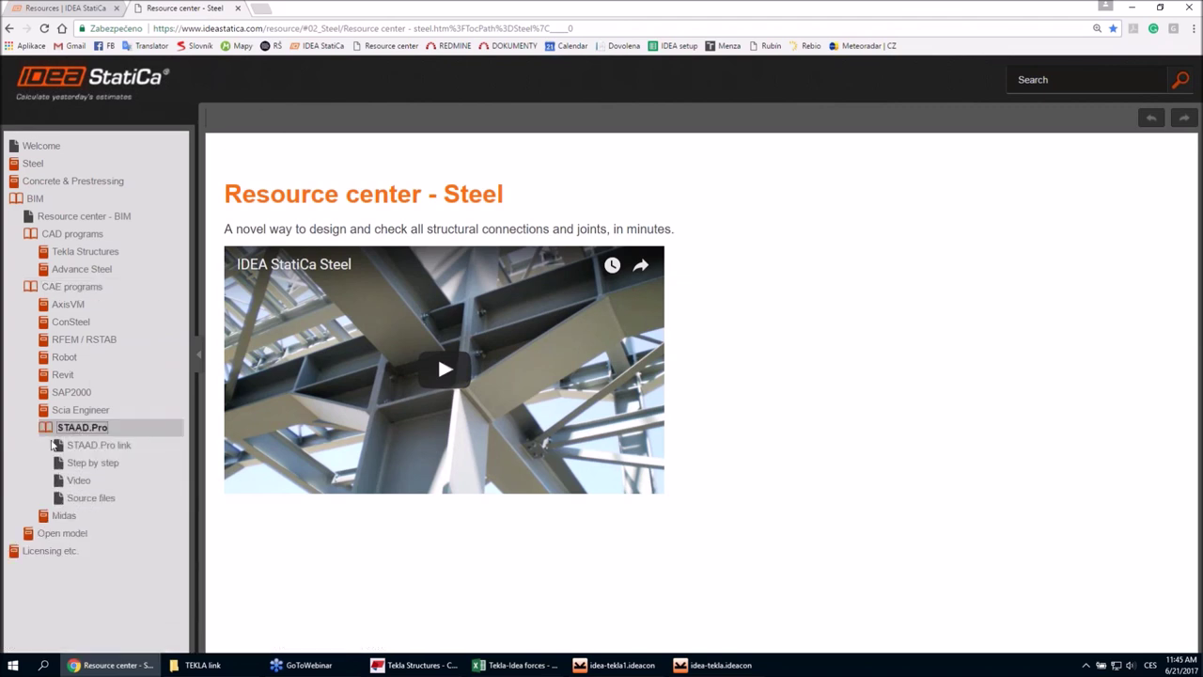
click(52, 430)
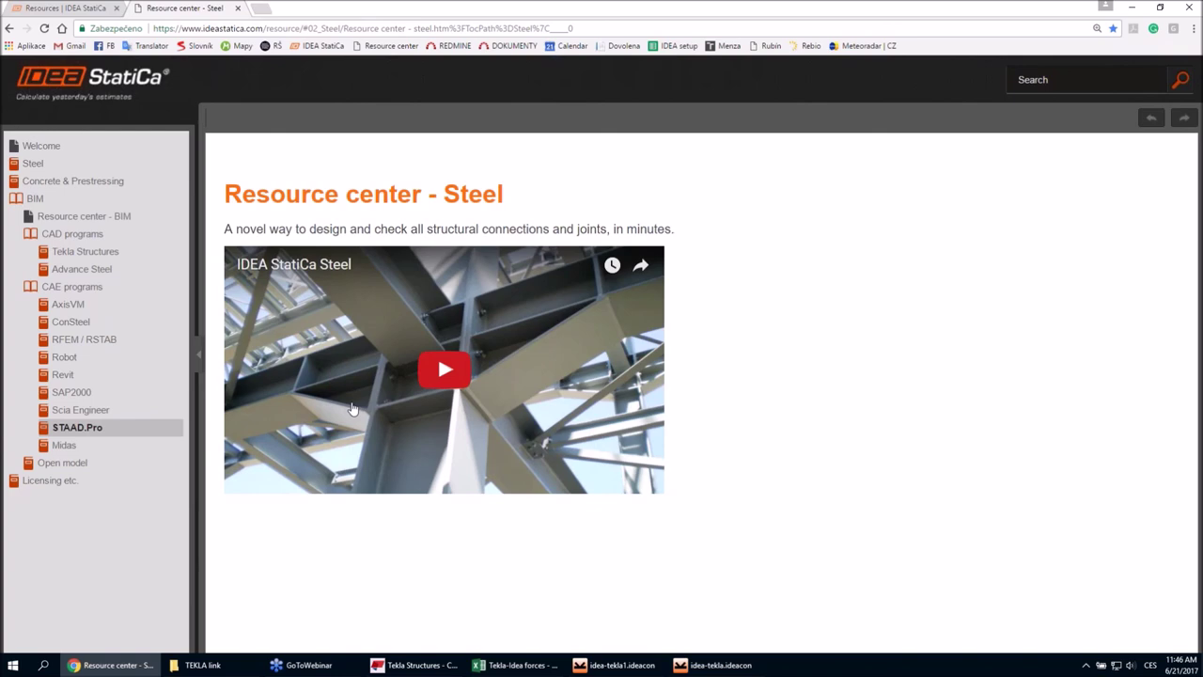
Step: Switch back to IDEA StatiCa Connection and examine the physical and ASTM properties of the project's steel material
click(625, 653)
click(54, 337)
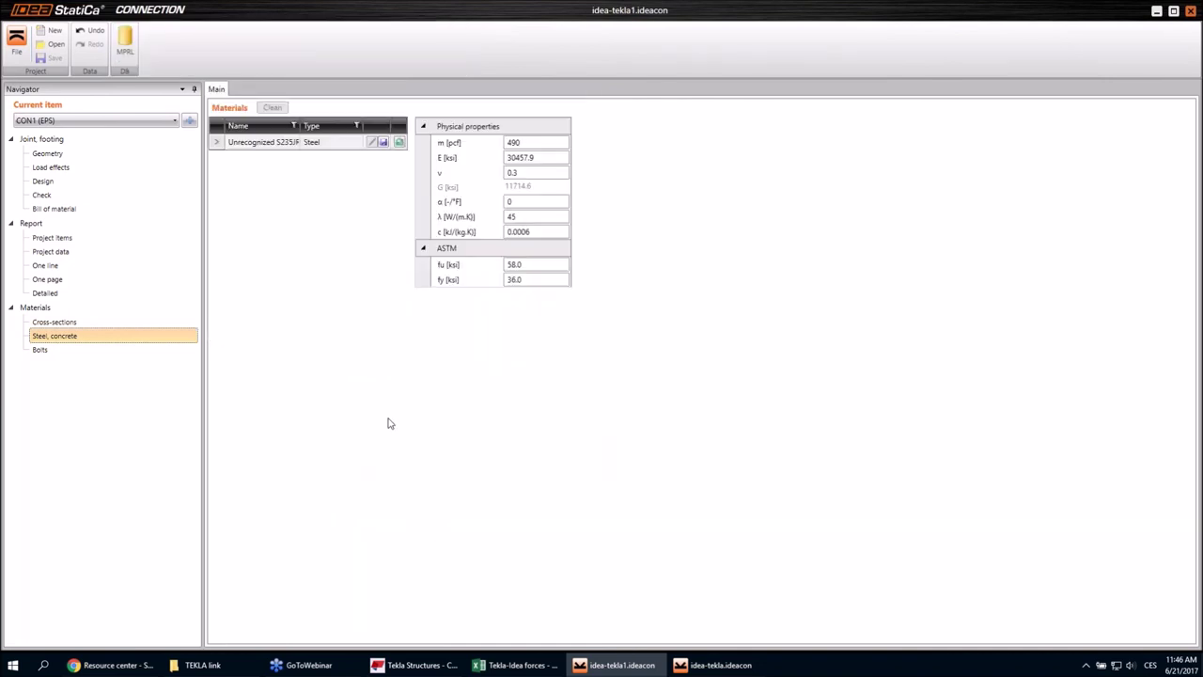
click(346, 203)
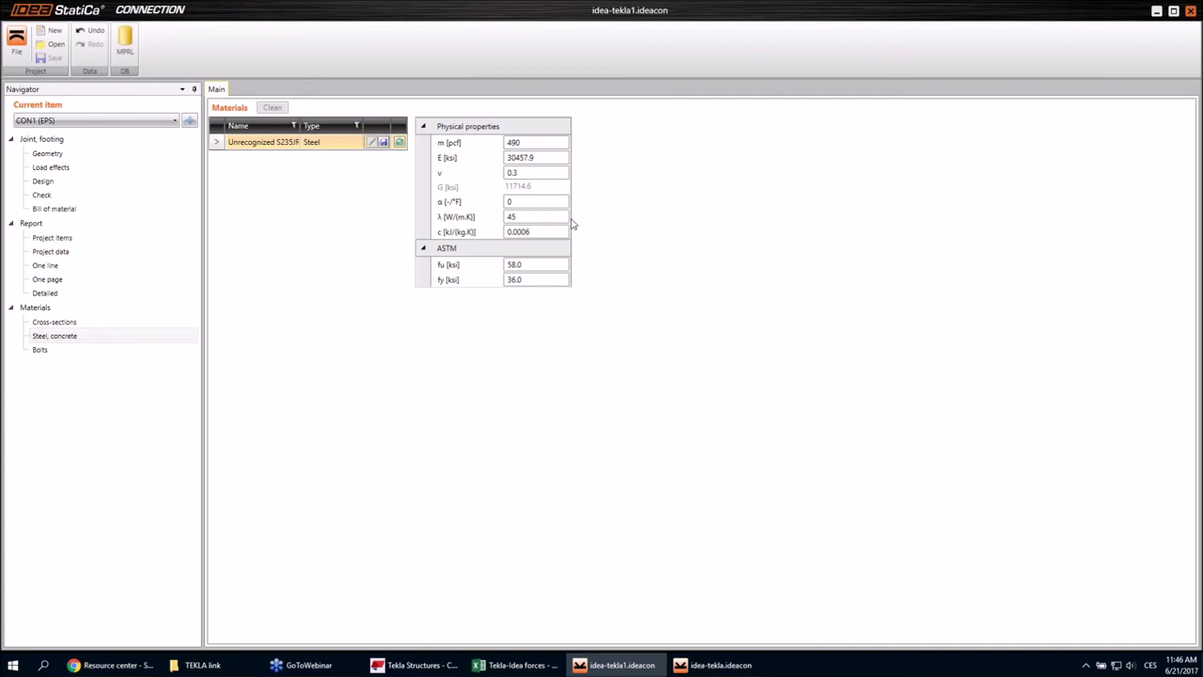
Step: Replace the unrecognized S235JR steel with an ASTM grade chosen from the material library
click(400, 143)
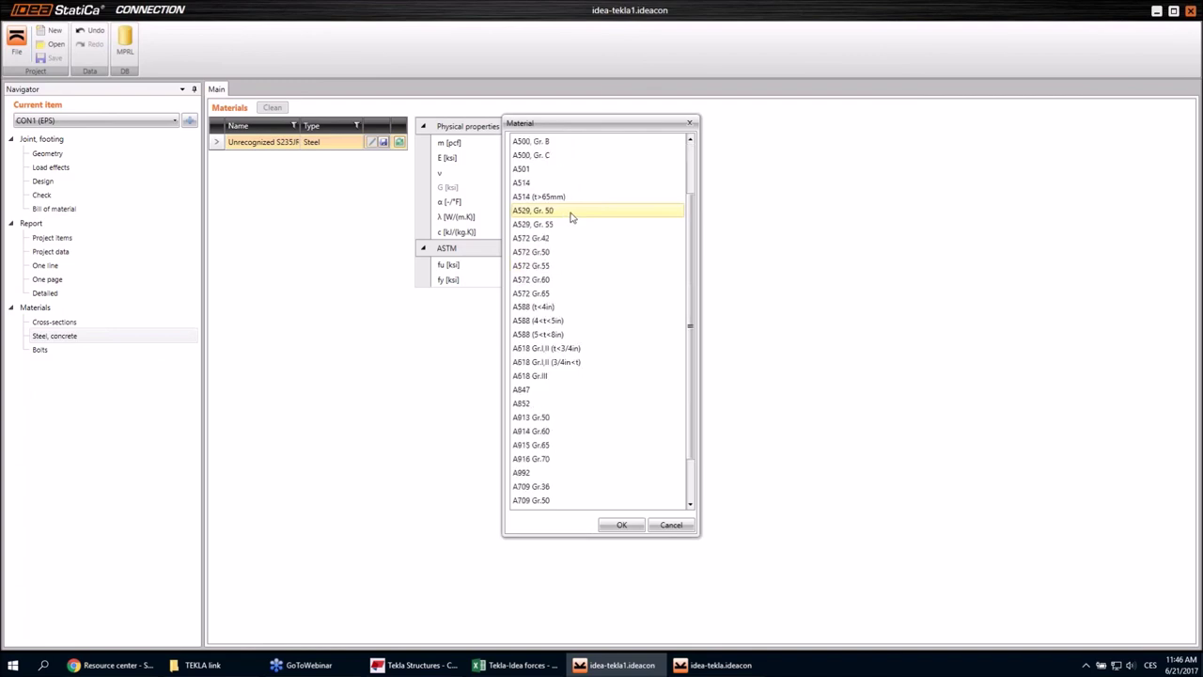
scroll(571, 217, down, 1)
click(557, 336)
click(620, 524)
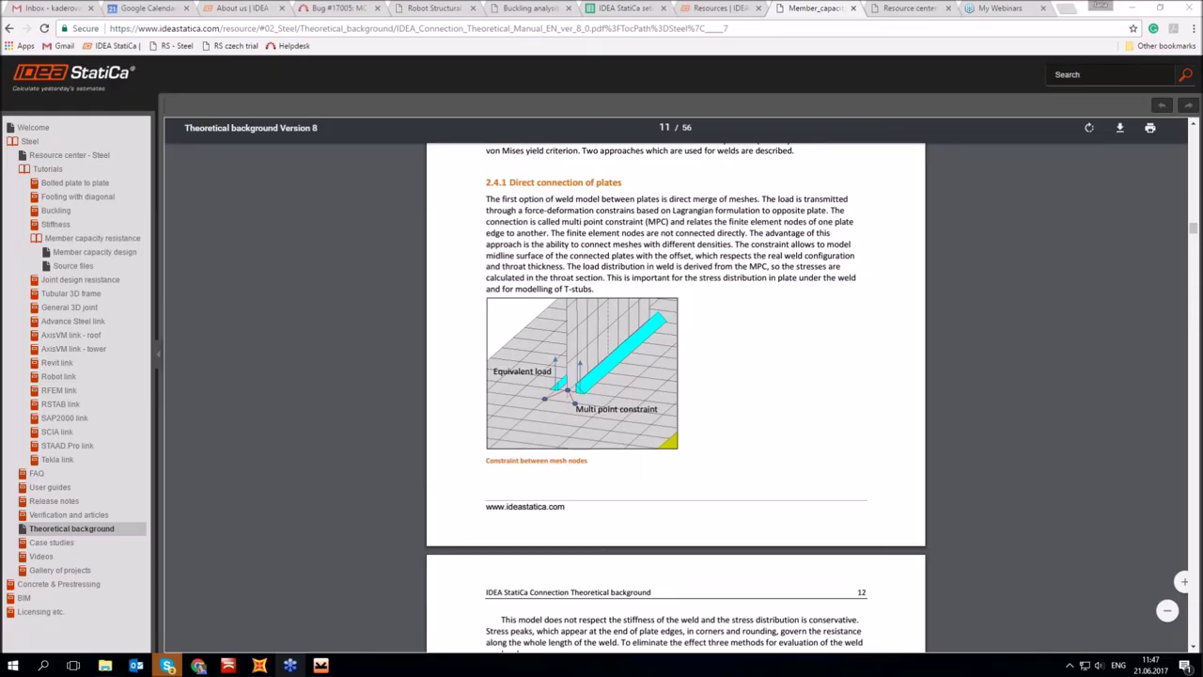
Step: Switch to the SAP.IdeaCon project in IDEA StatiCa Connection, close the code and calculation settings, and show the joint's load effects
mouse_move(320, 665)
click(298, 611)
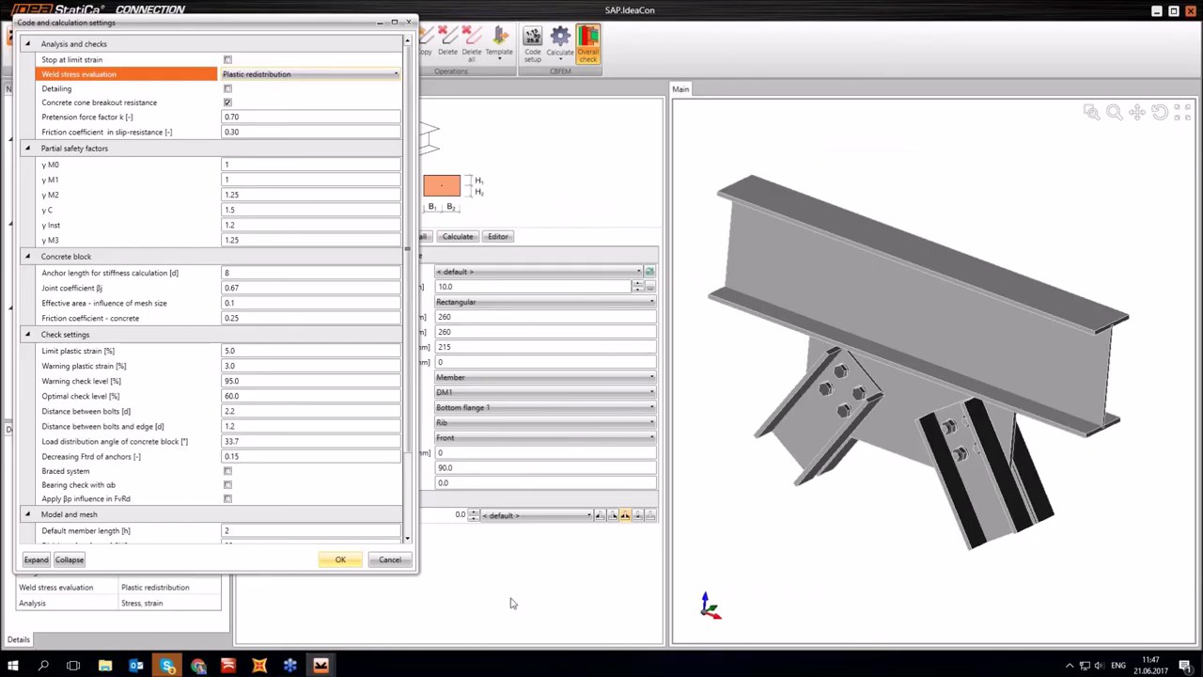
click(409, 21)
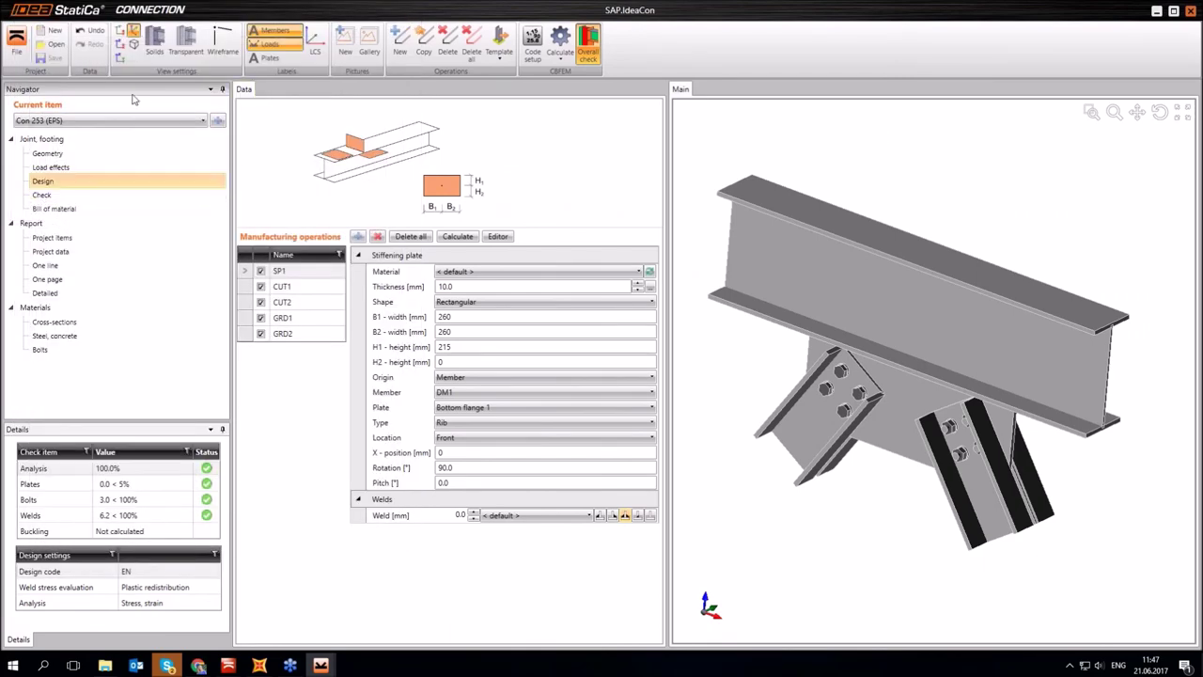
click(50, 167)
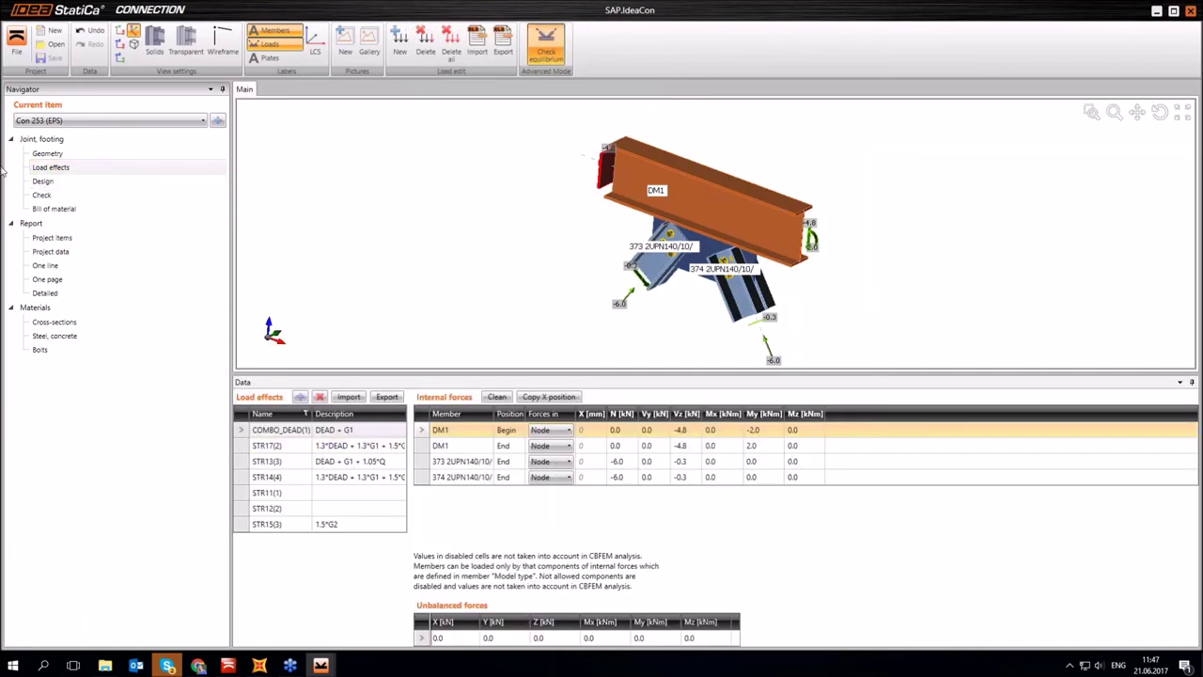
Step: Turn off the load equilibrium check, inspect the joint's supports and member forces, and turn the check back on
click(550, 40)
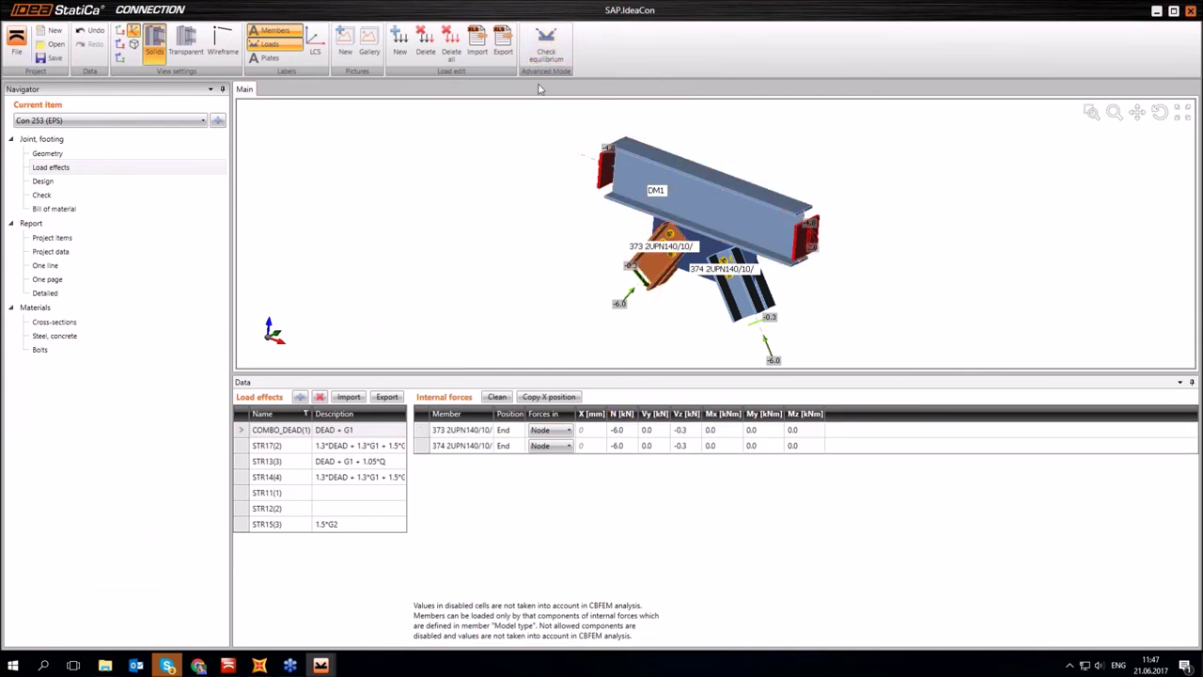
right_drag(932, 260, 809, 202)
scroll(776, 201, up, 2)
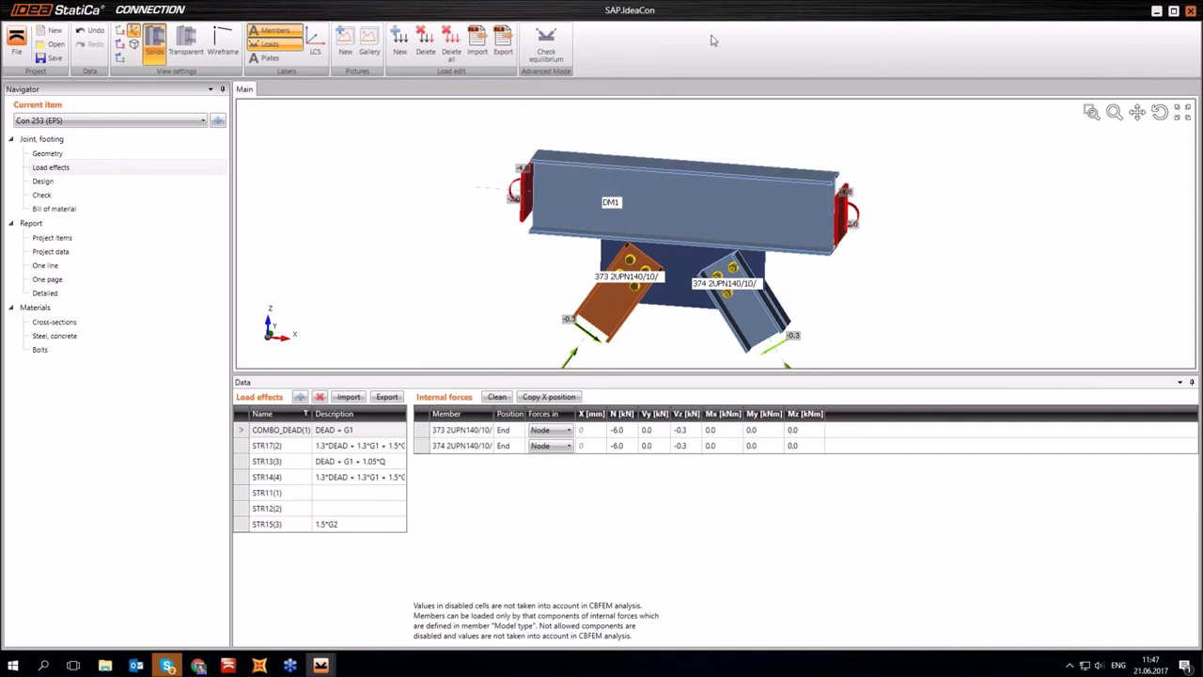
click(551, 58)
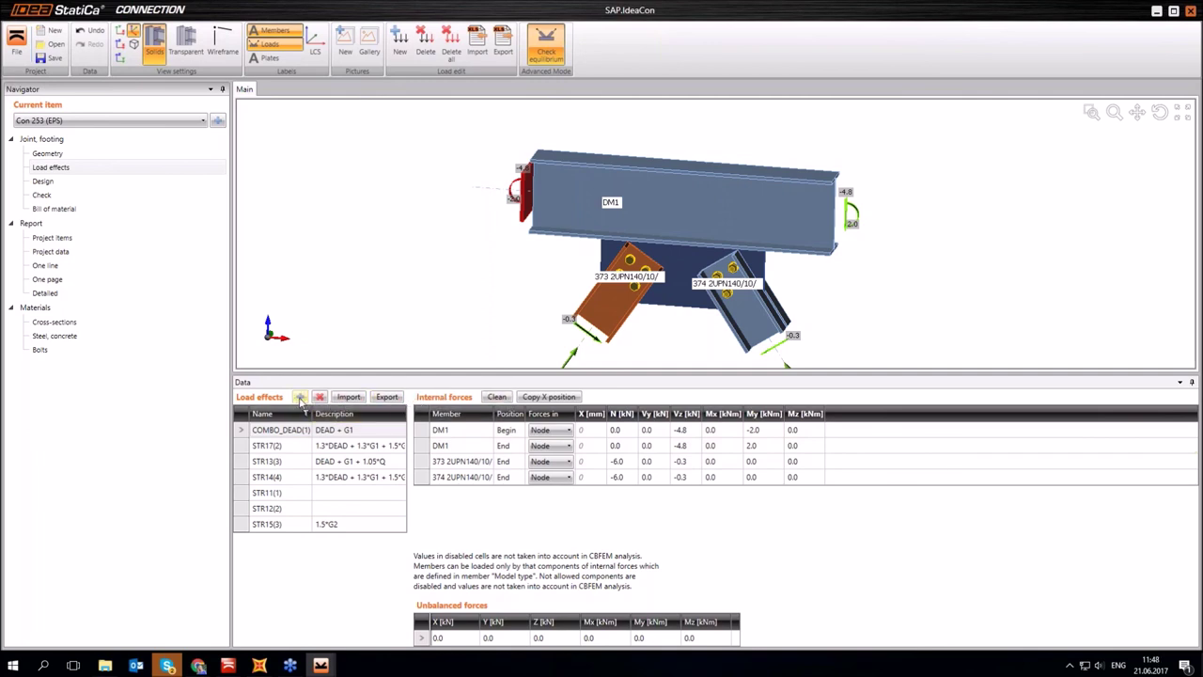
Step: Add a new load effect to the joint and select it to show its internal forces
click(299, 396)
click(246, 541)
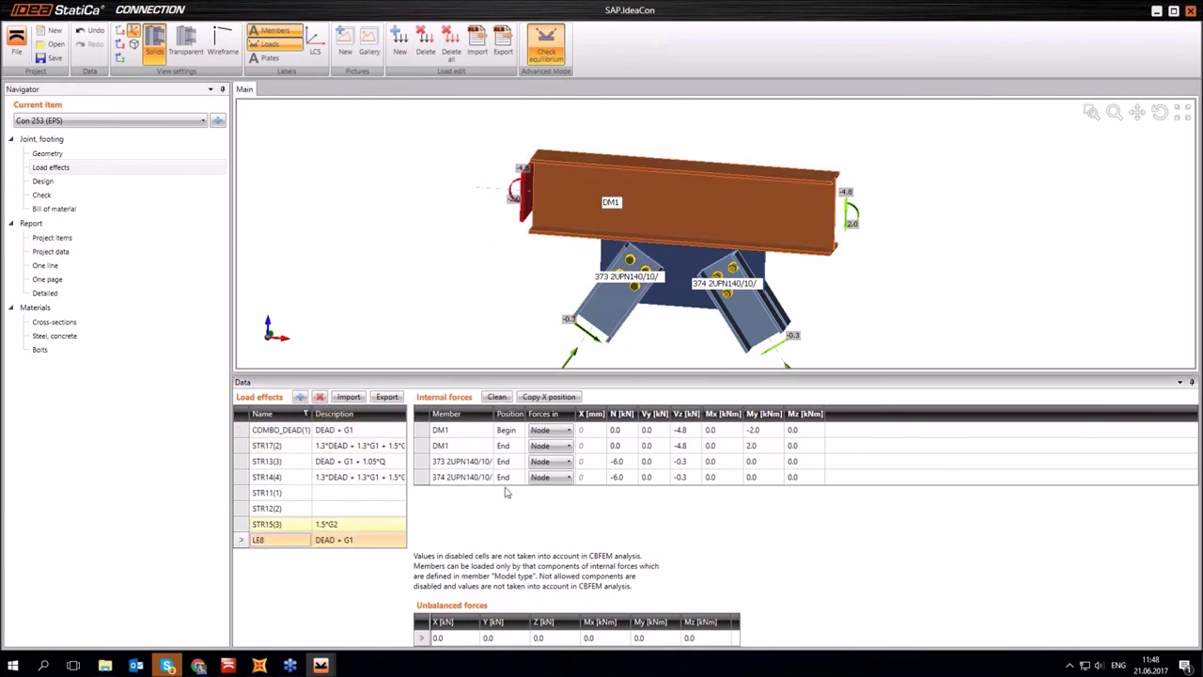